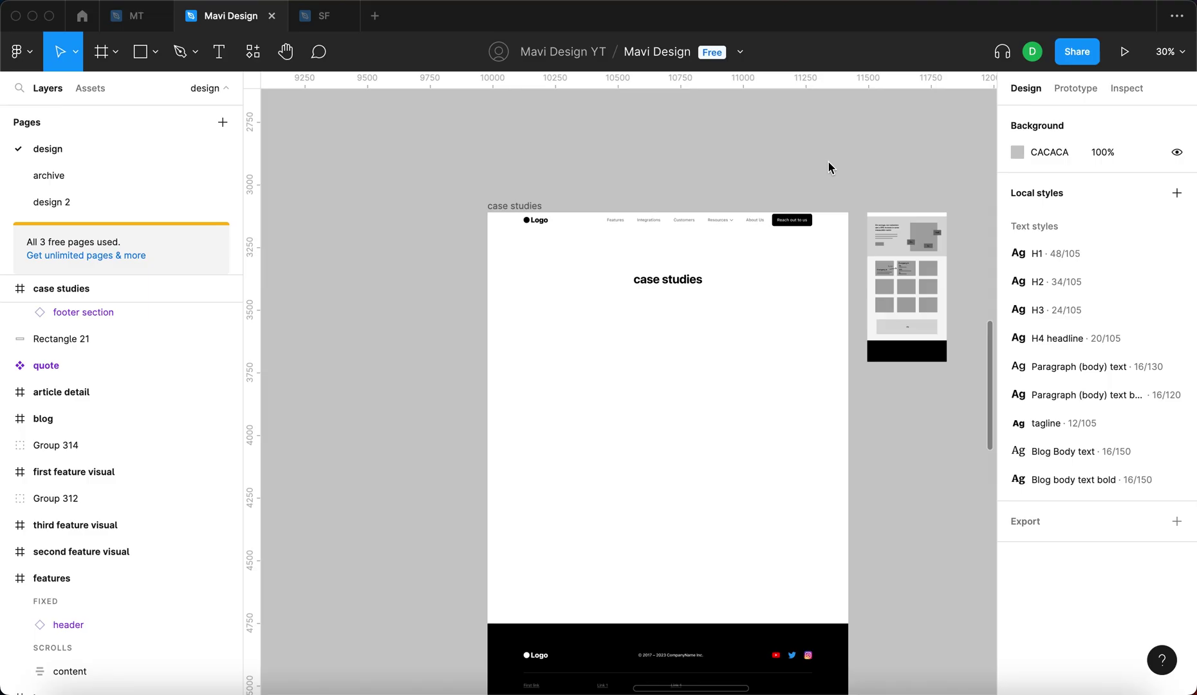
Copy the 12-column layout grid from the article detail frame.
scroll(888, 171, up, 10)
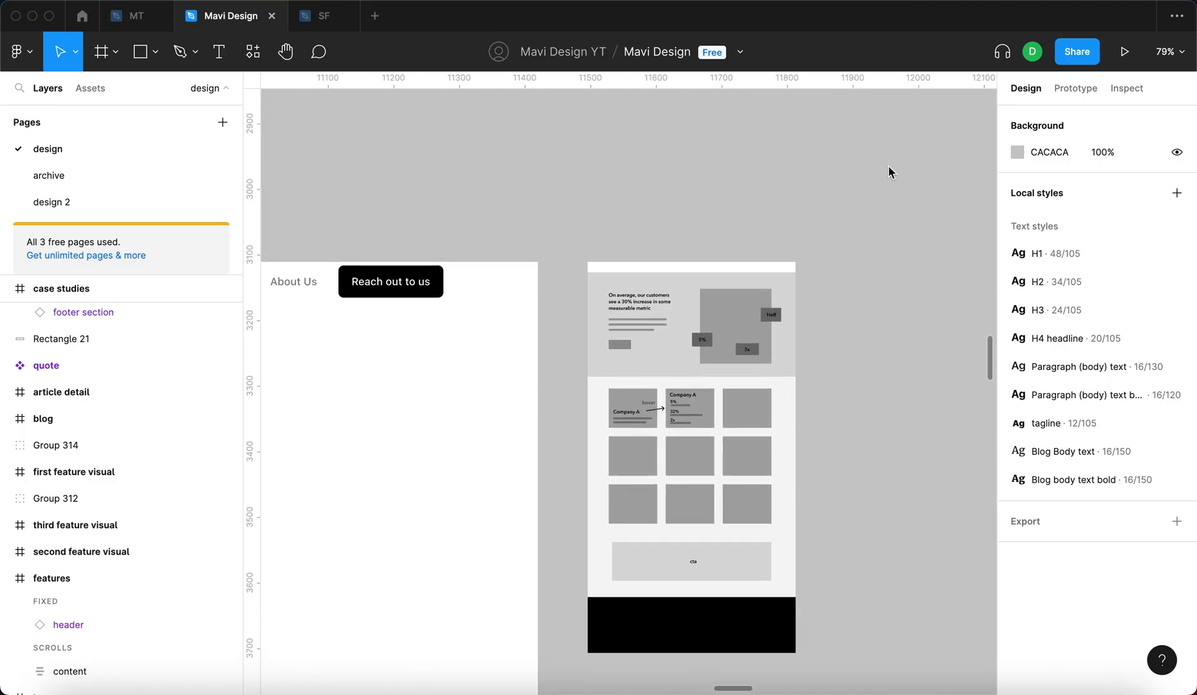
scroll(653, 316, up, 5)
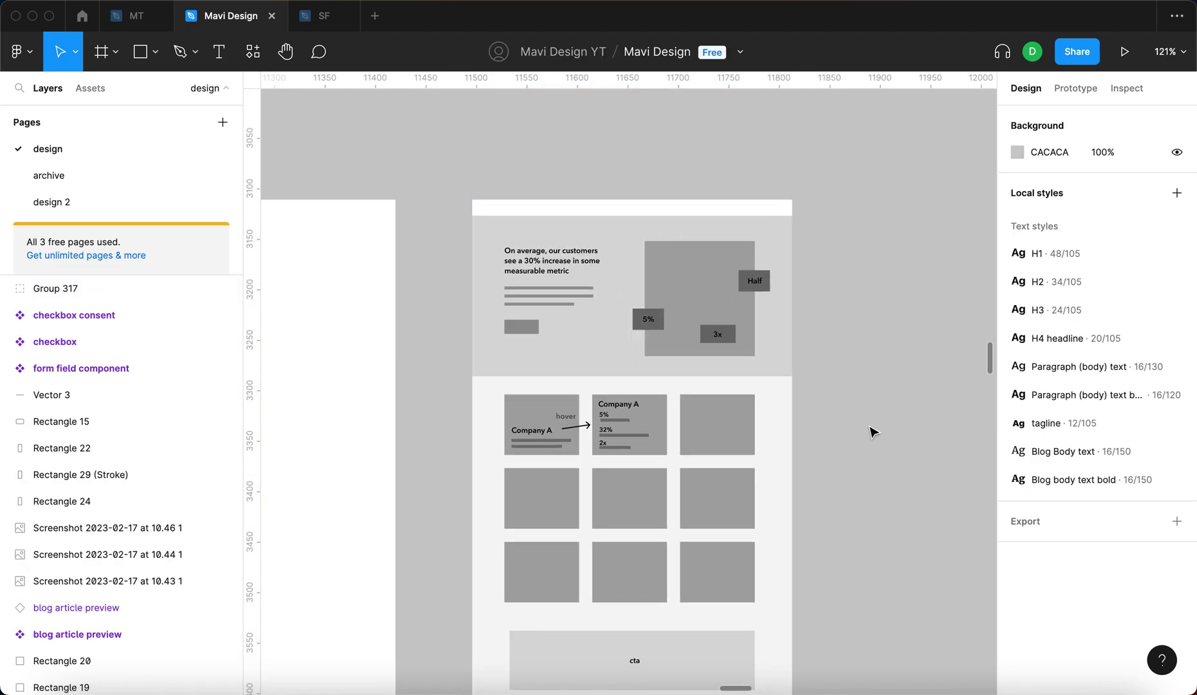
scroll(850, 205, down, 3)
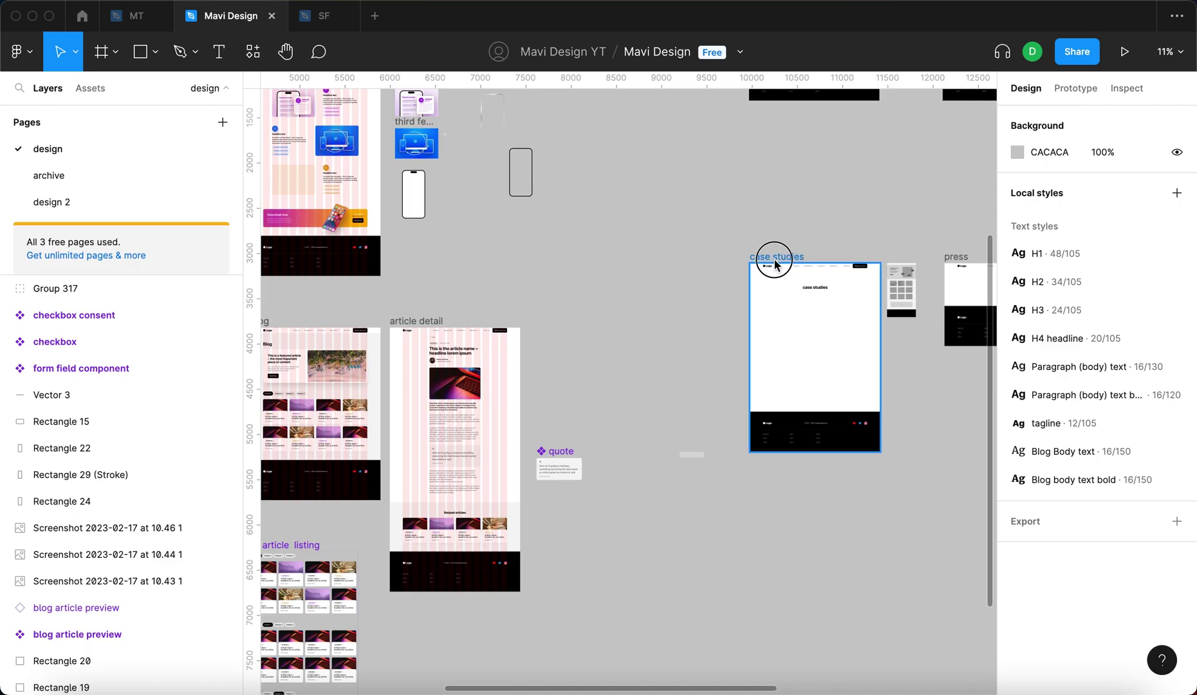
click(776, 258)
click(415, 324)
click(703, 308)
scroll(861, 318, right, 2)
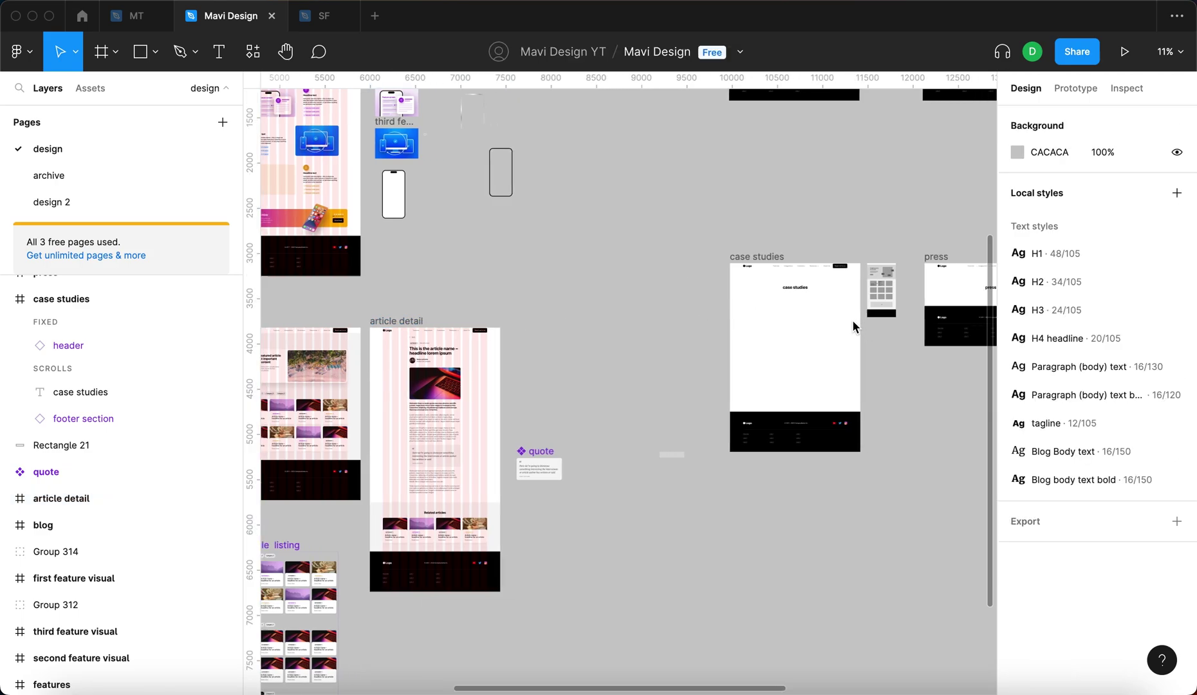
click(415, 321)
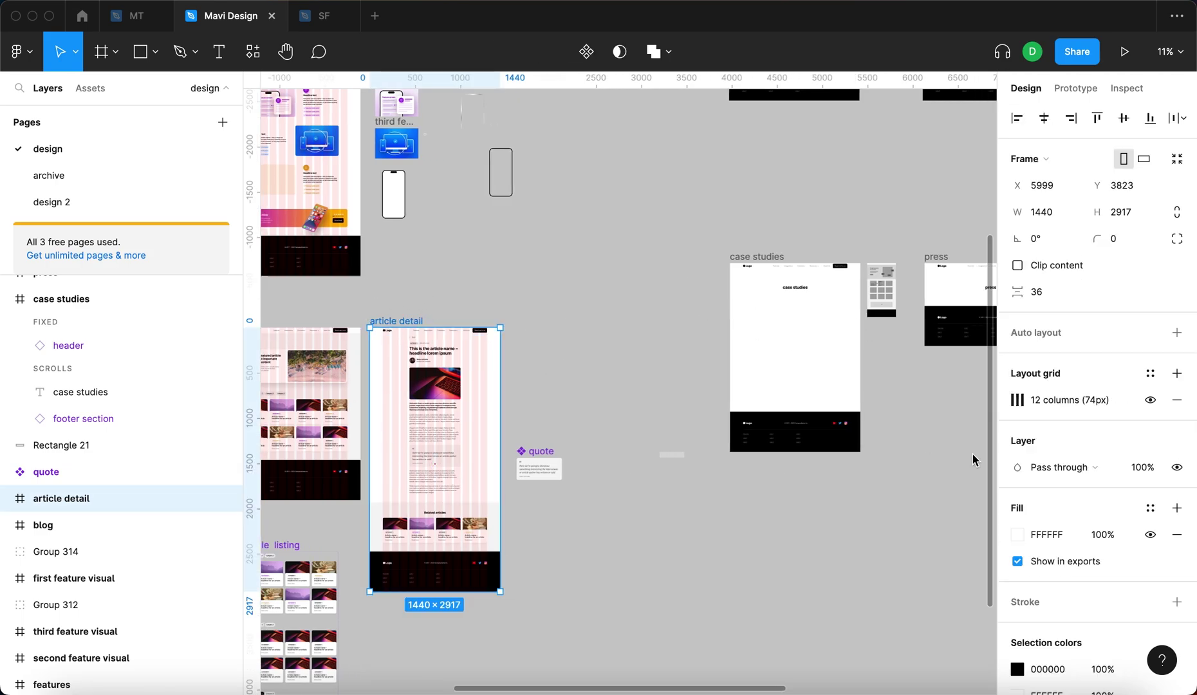
click(1001, 399)
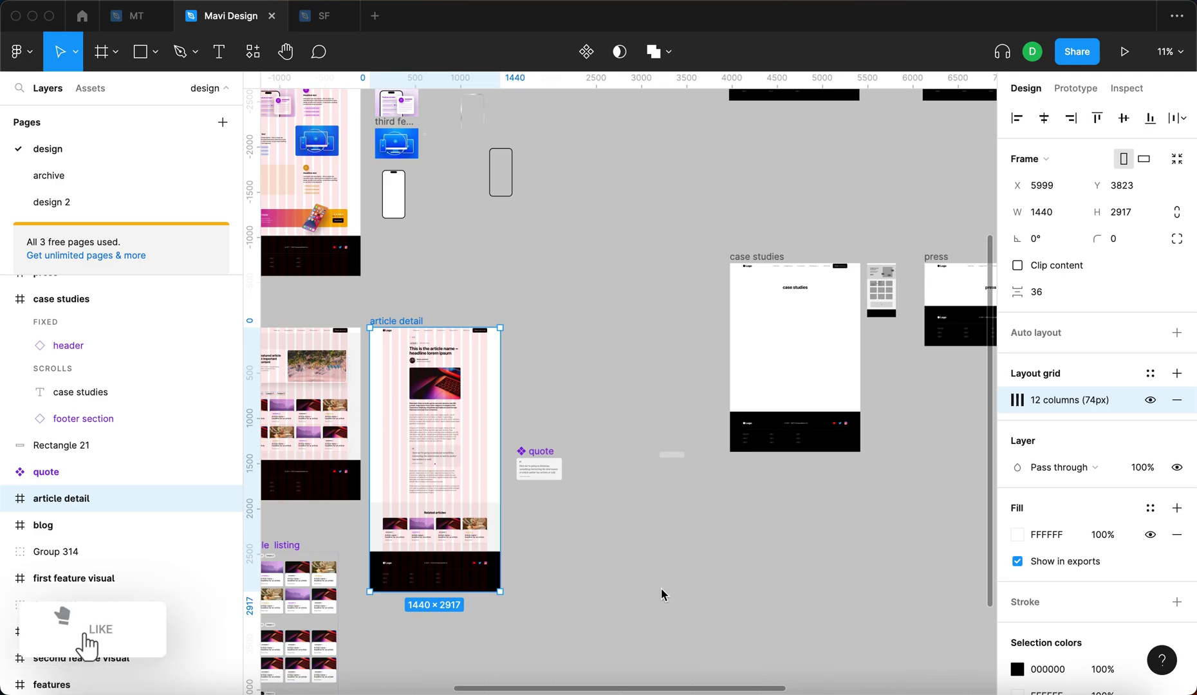
key(super+c)
Paste the copied layout grid onto the case studies frame.
click(762, 260)
scroll(869, 233, up, 5)
scroll(869, 235, right, 2)
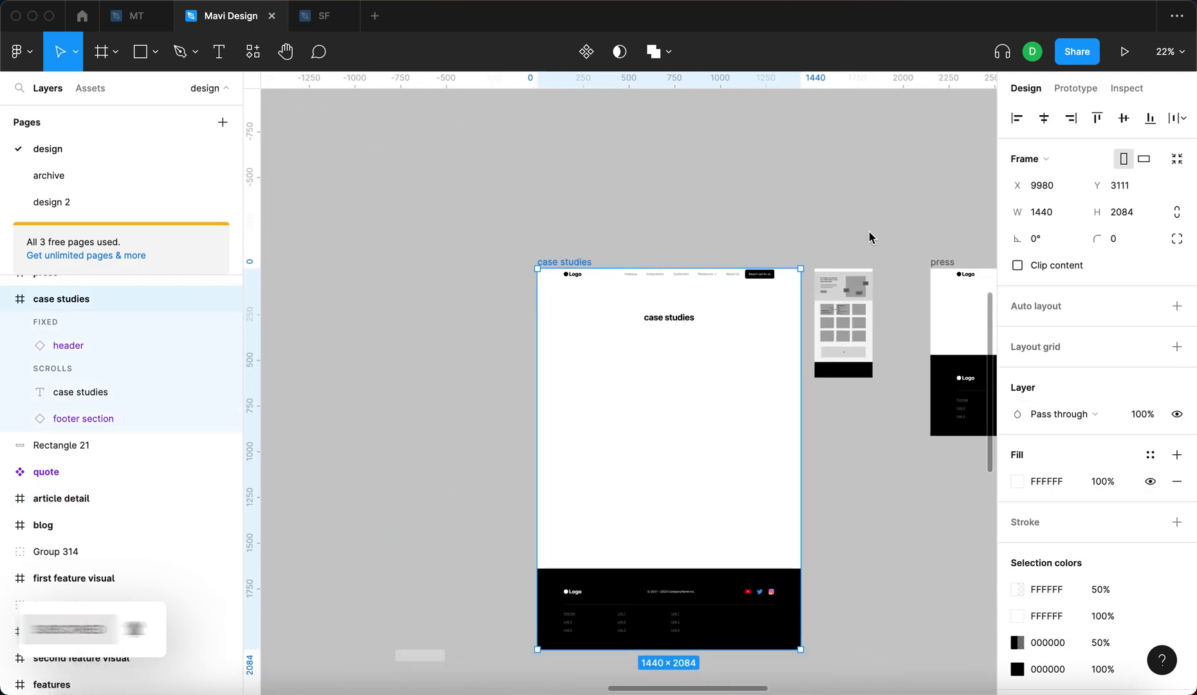
key(super+v)
key(Escape)
Confirm the pasted column grid uses 74 px column width and 24 px gutter.
click(583, 263)
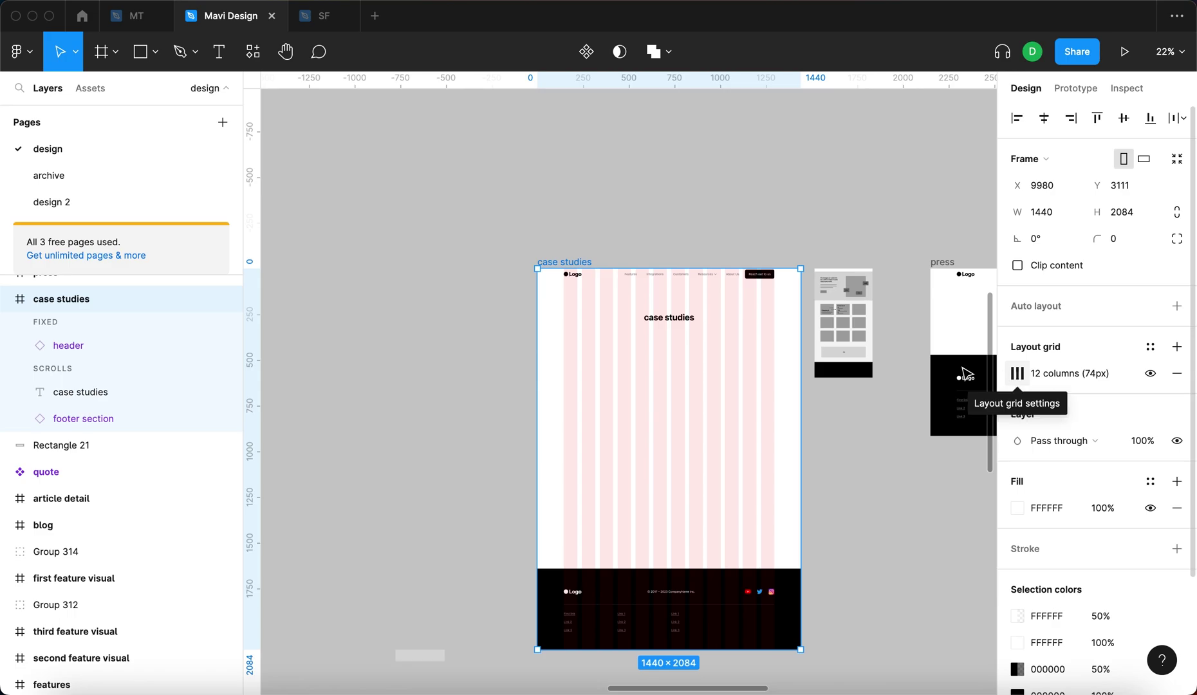
click(679, 229)
click(97, 299)
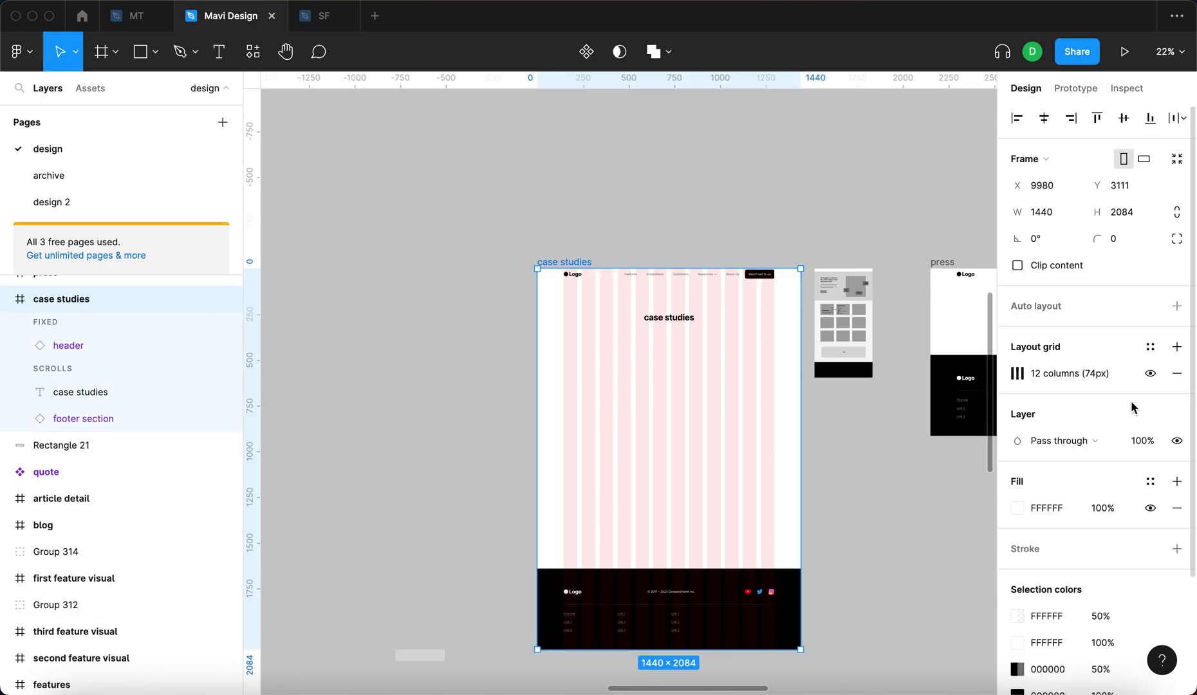
click(1017, 373)
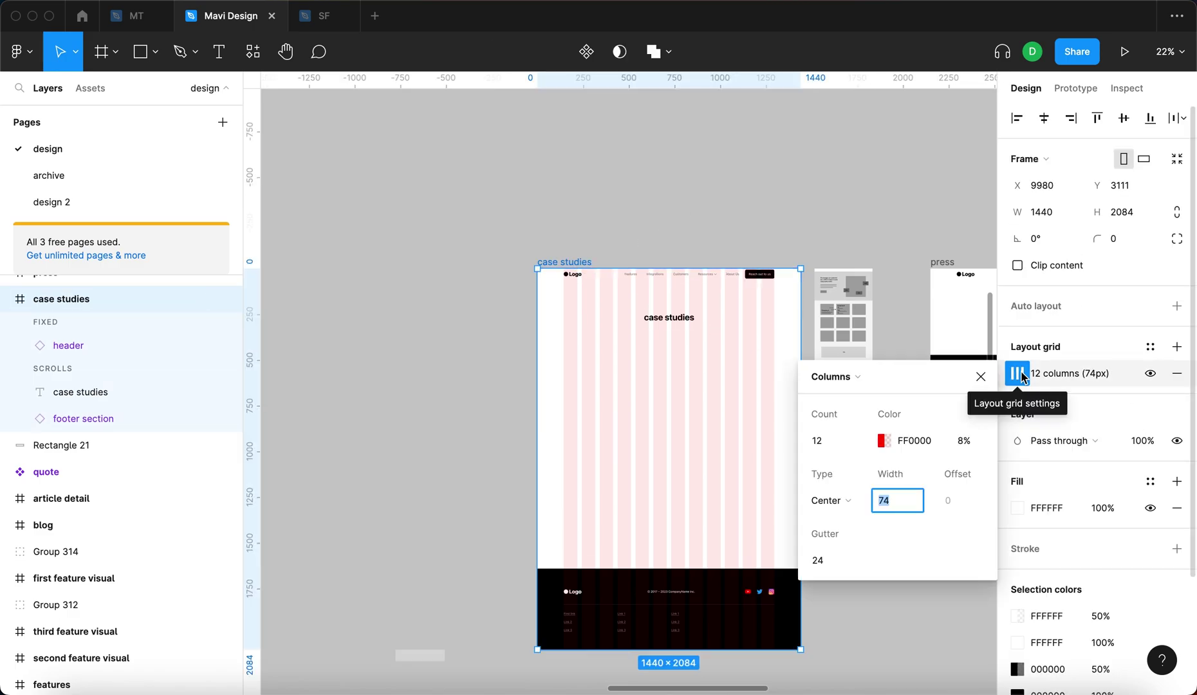
click(891, 503)
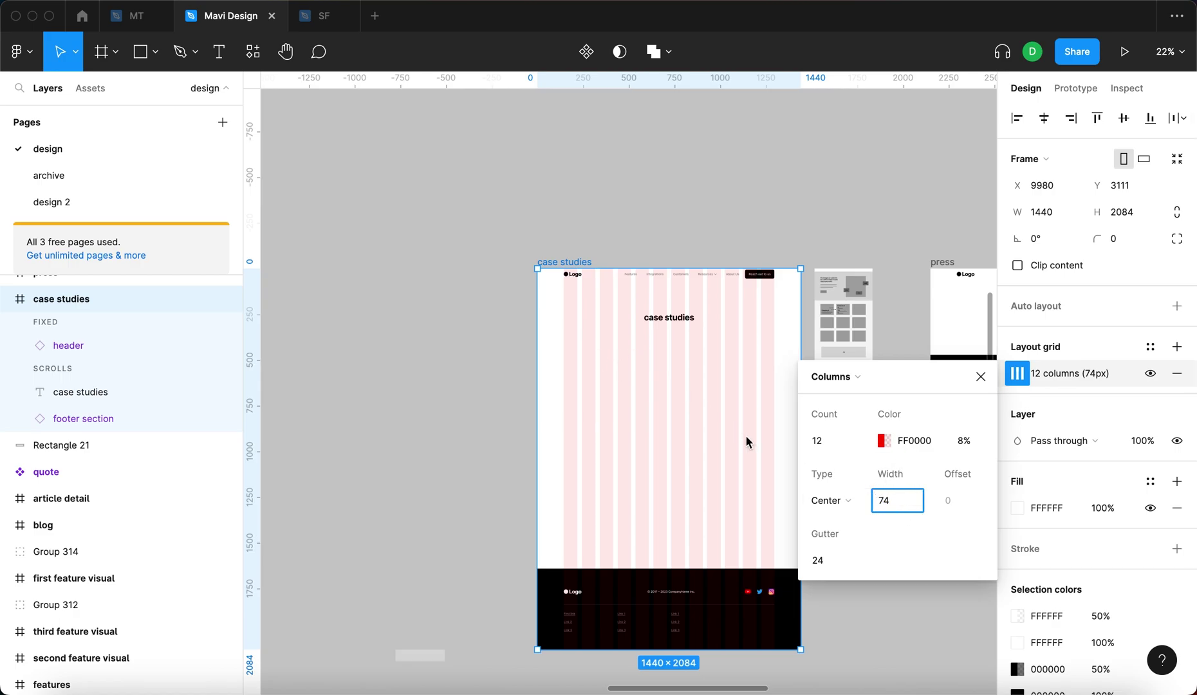
click(832, 561)
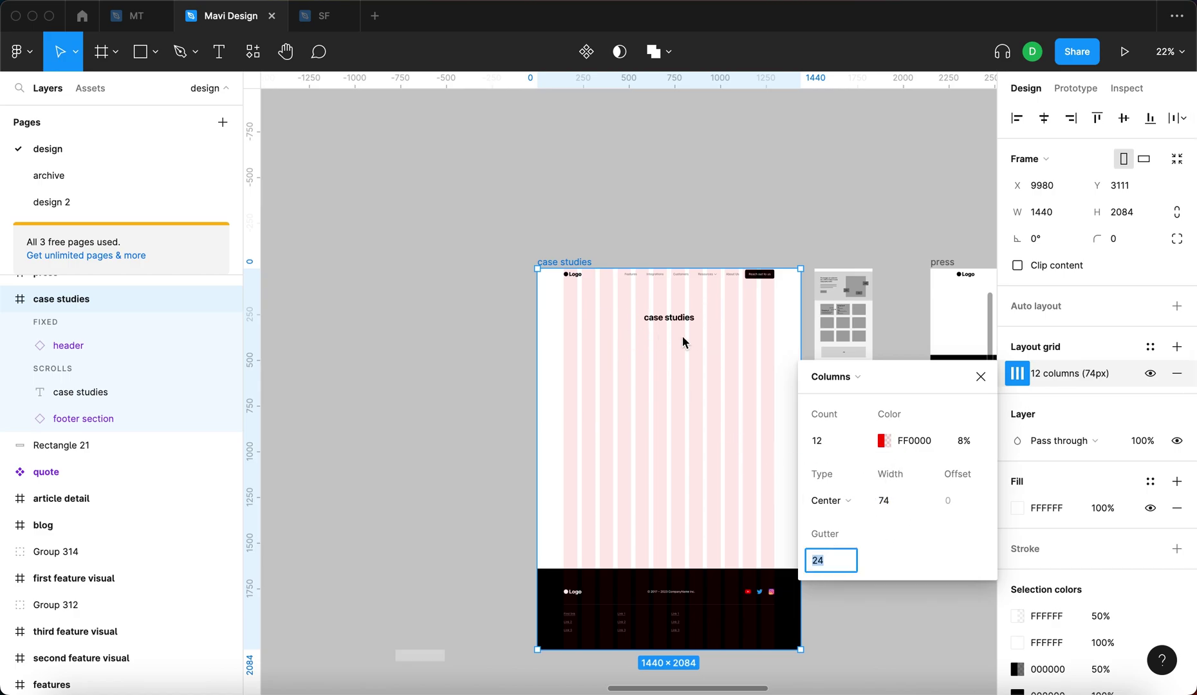
scroll(712, 327, up, 3)
scroll(713, 327, up, 3)
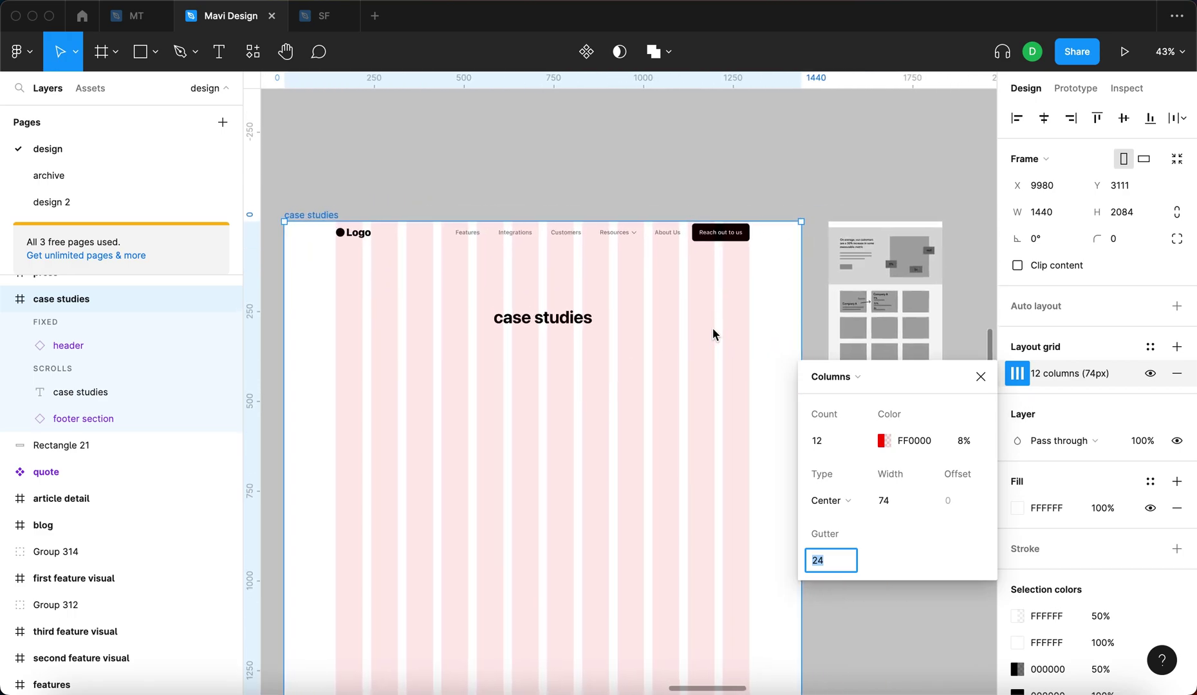
Draw a grid-wide placeholder rectangle and move it just above the case studies frame.
click(781, 182)
key(r)
mouse_move(341, 384)
mouse_down()
mouse_move(703, 457)
mouse_move(755, 448)
mouse_move(334, 396)
mouse_up()
click(761, 409)
click(755, 418)
drag(756, 418, 746, 412)
click(855, 481)
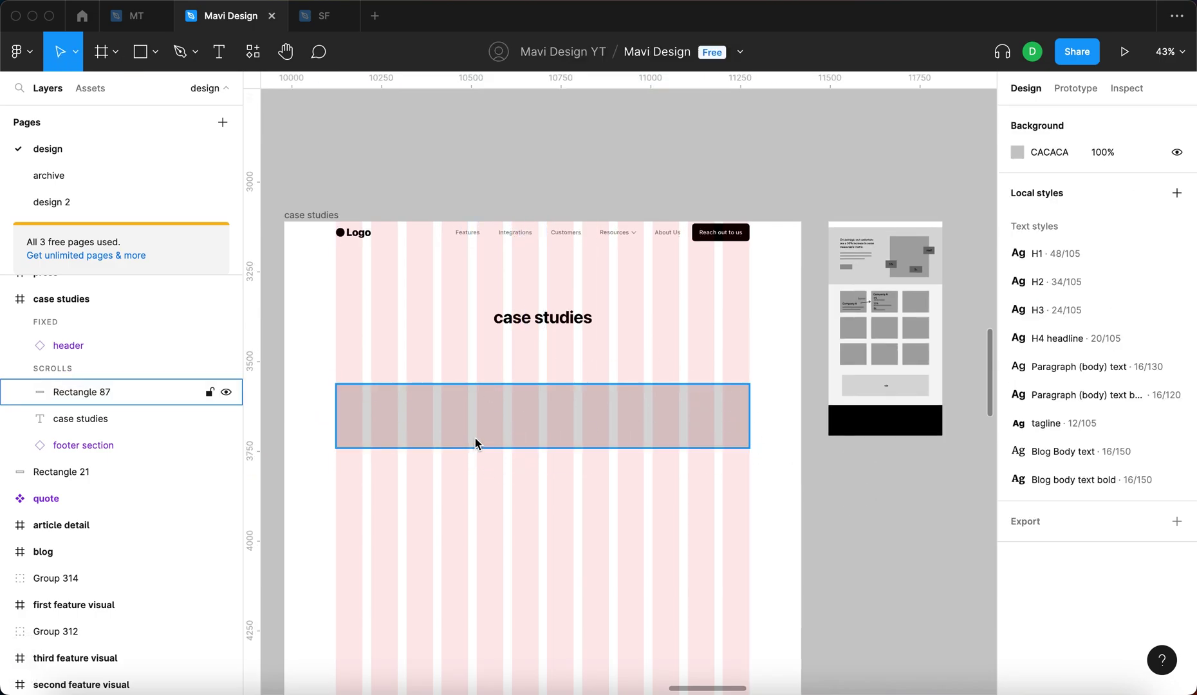
click(508, 440)
drag(508, 441, 518, 174)
Delete the 'case studies' heading text from the frame.
click(566, 319)
click(651, 329)
click(545, 322)
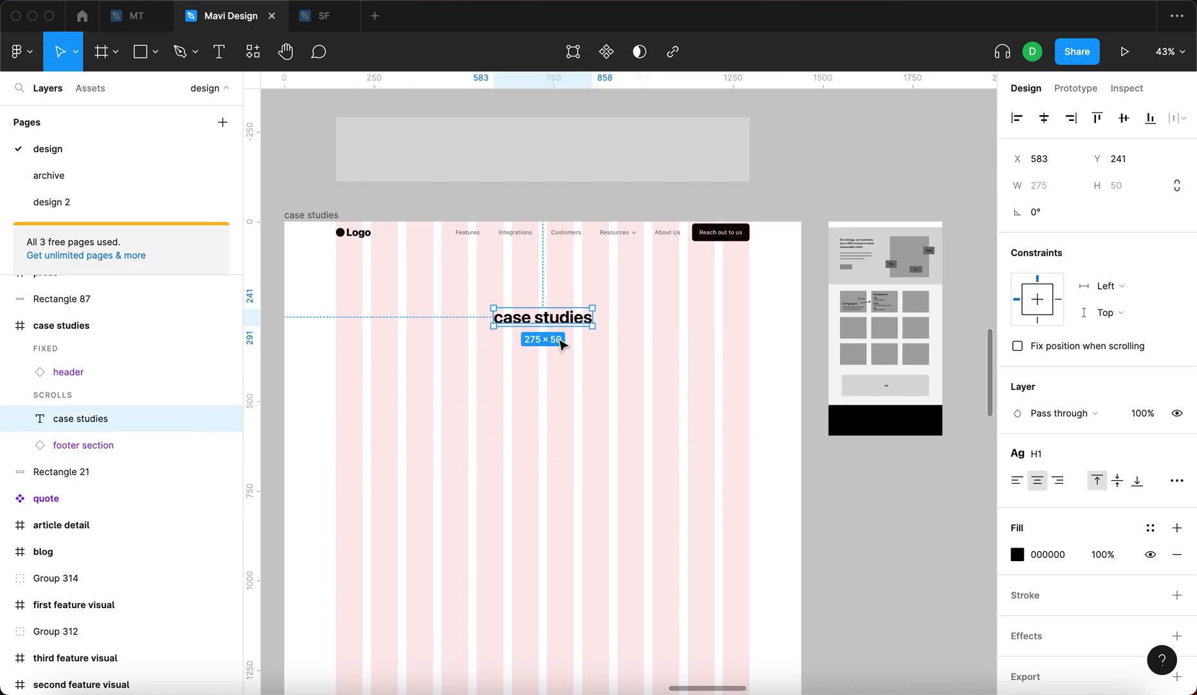
key(BackSpace)
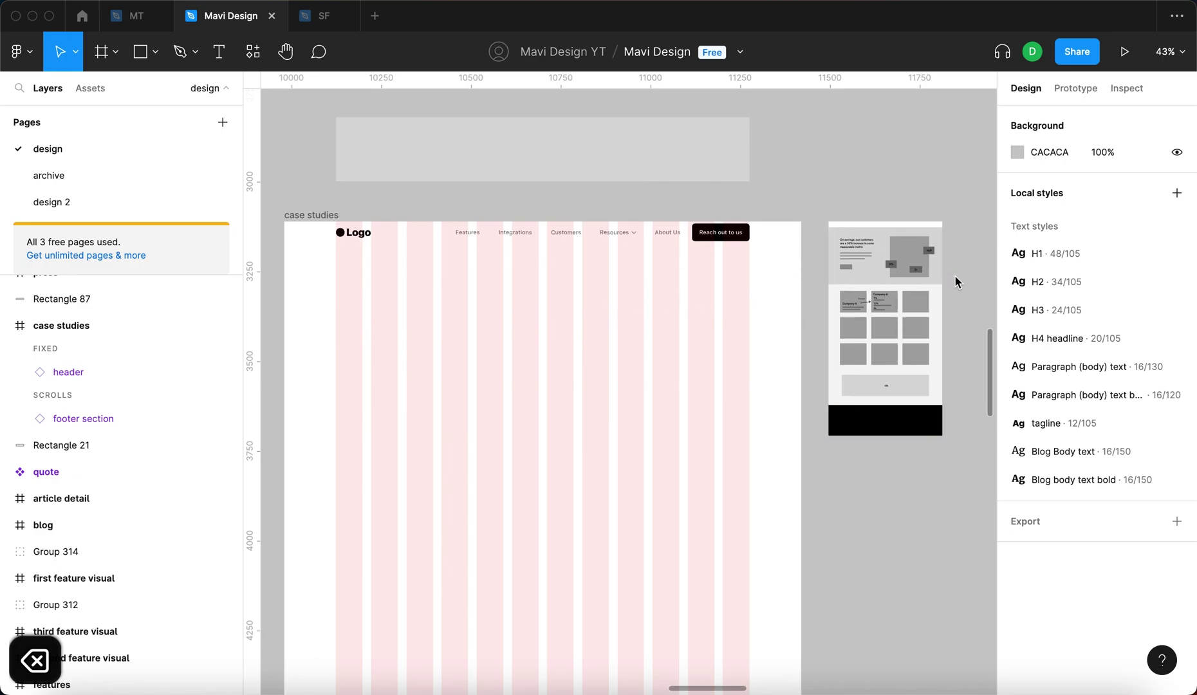
scroll(955, 275, up, 5)
scroll(782, 239, up, 2)
scroll(782, 246, up, 4)
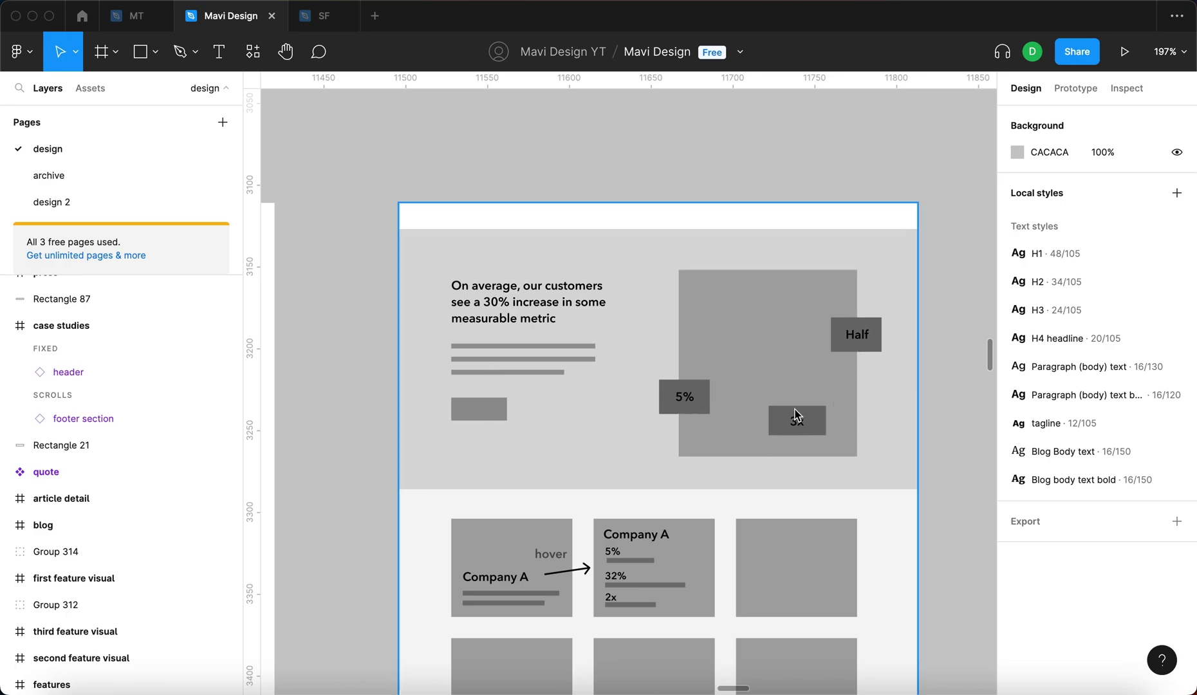
scroll(741, 396, right, 5)
scroll(741, 396, down, 10)
scroll(728, 210, left, 5)
scroll(579, 323, right, 2)
scroll(528, 341, down, 1)
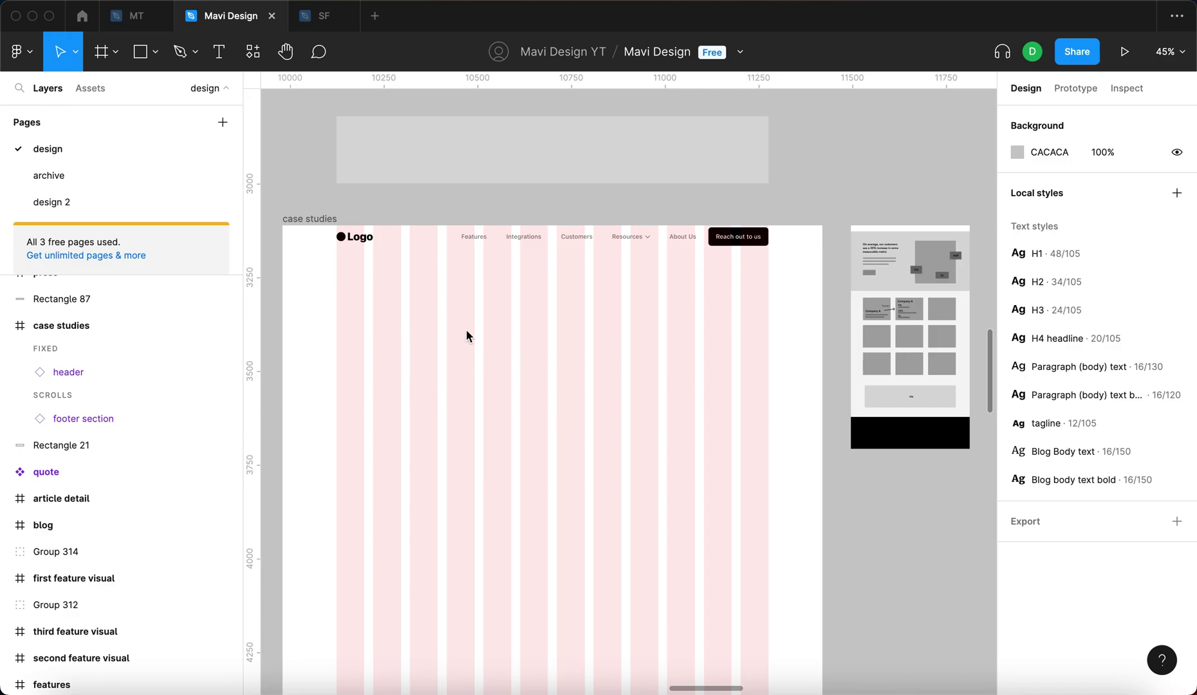
Type the headline 'On average, our customers see a 30% improvement in Something'.
key(t)
click(454, 375)
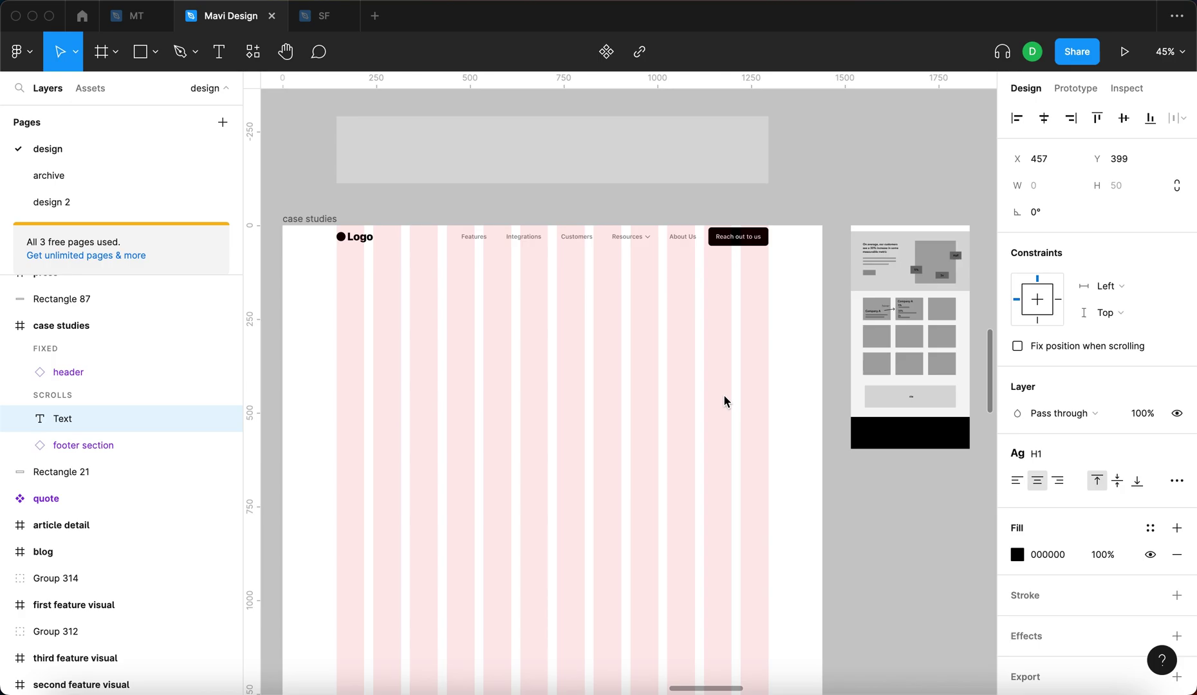
text(On average, our customers see )
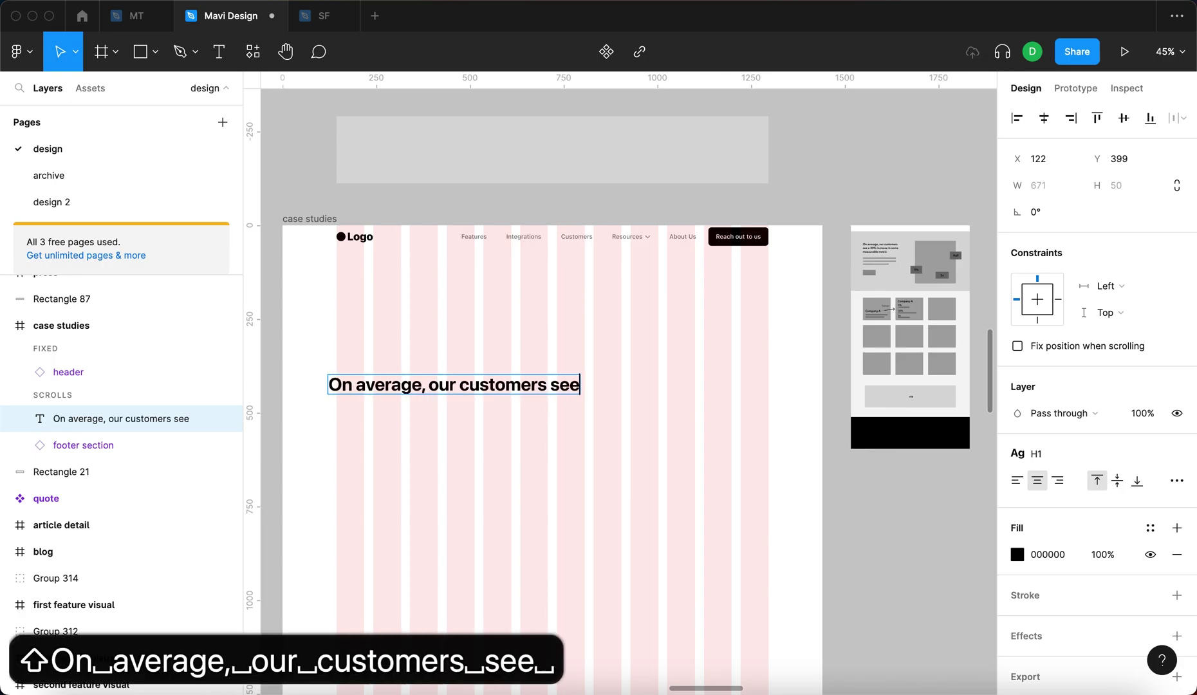
text(a 30% )
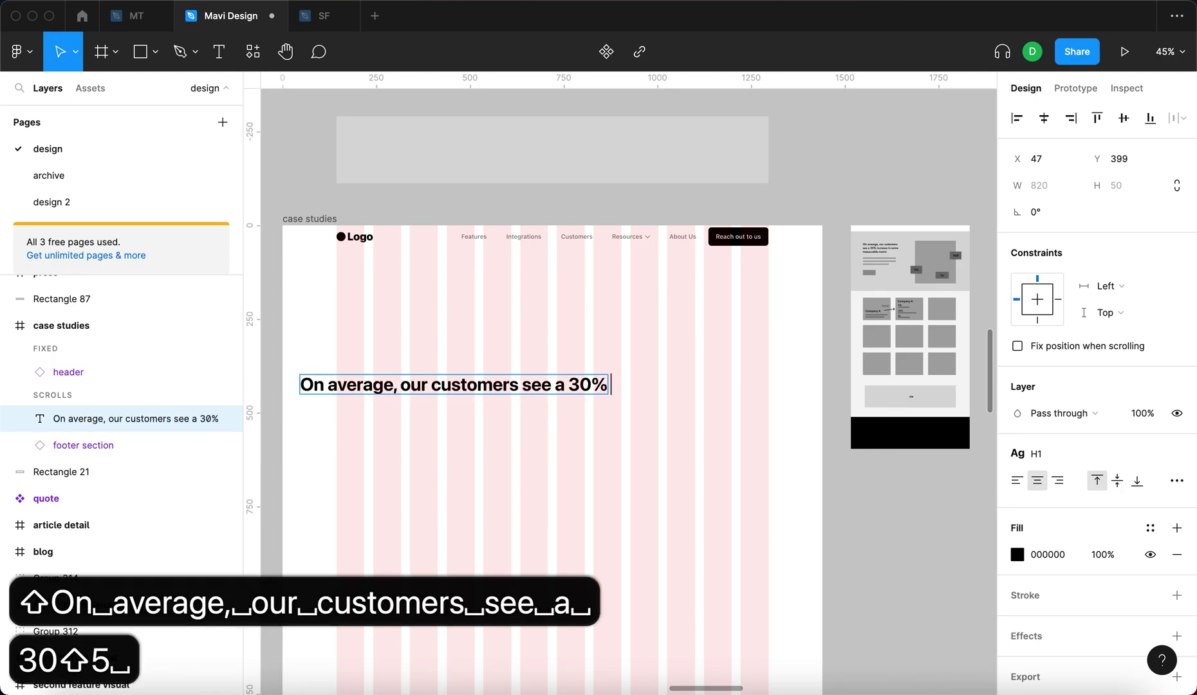
text(improvement in some)
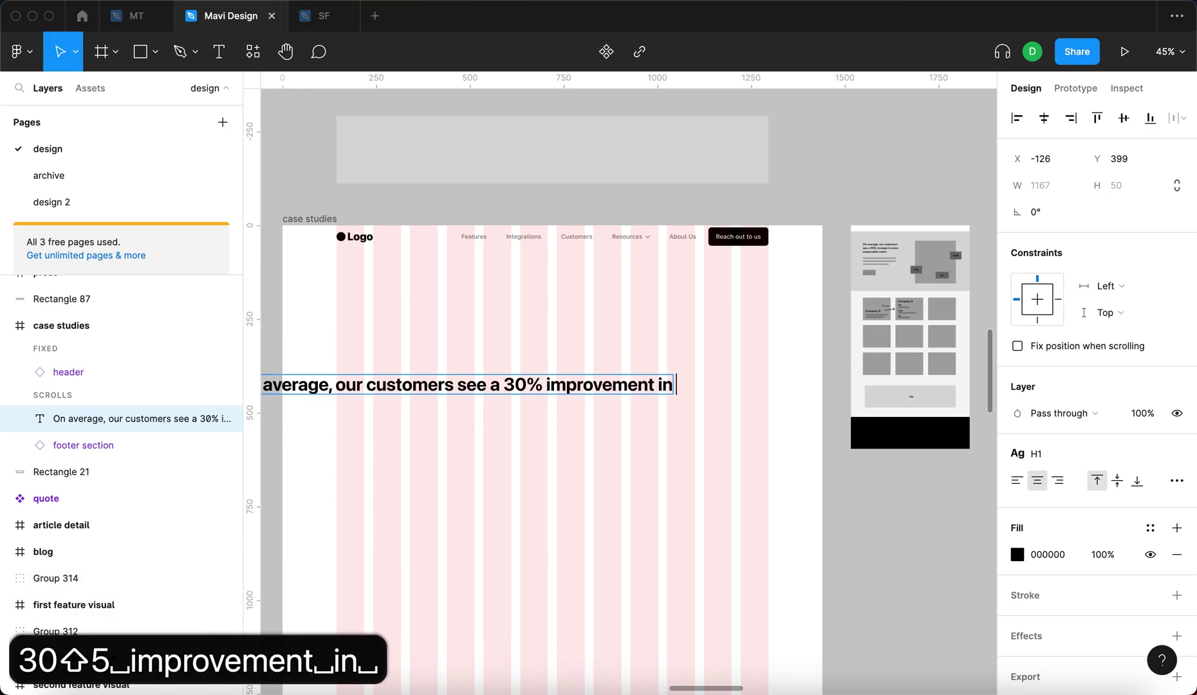
key(BackSpace)
key(BackSpace)
key(BackSpace)
key(BackSpace)
text(Something)
key(Escape)
Narrow the headline box to wrap onto four lines and place it top left.
click(581, 380)
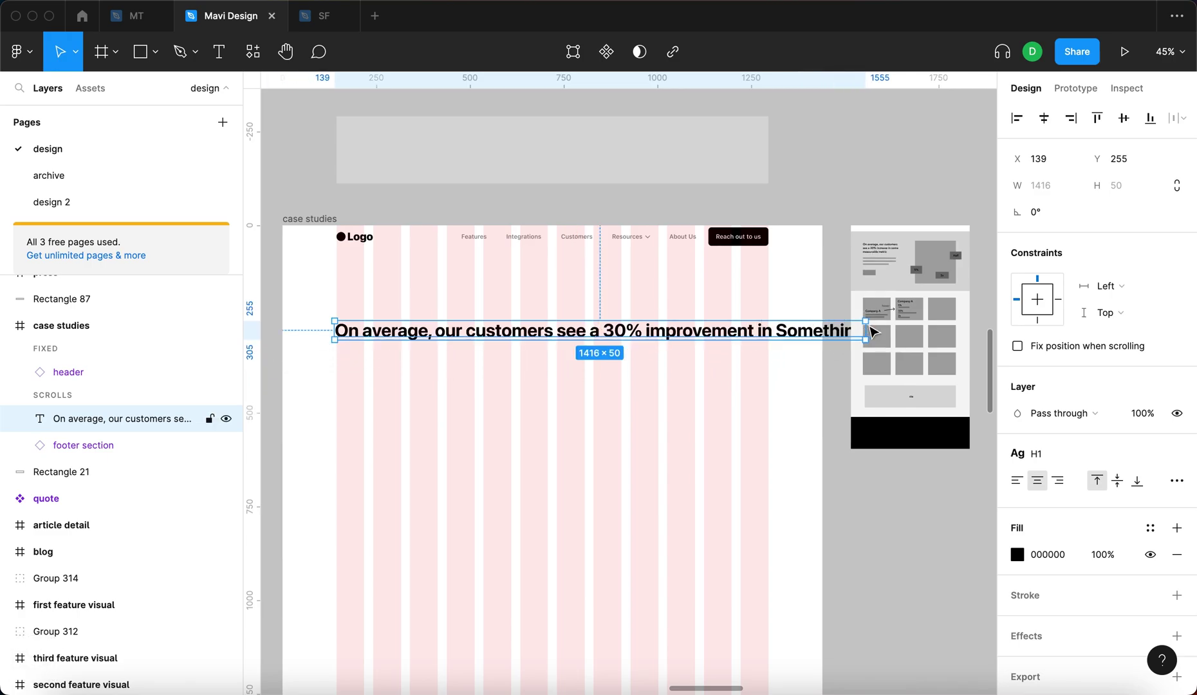
drag(868, 331, 645, 332)
click(593, 432)
click(535, 341)
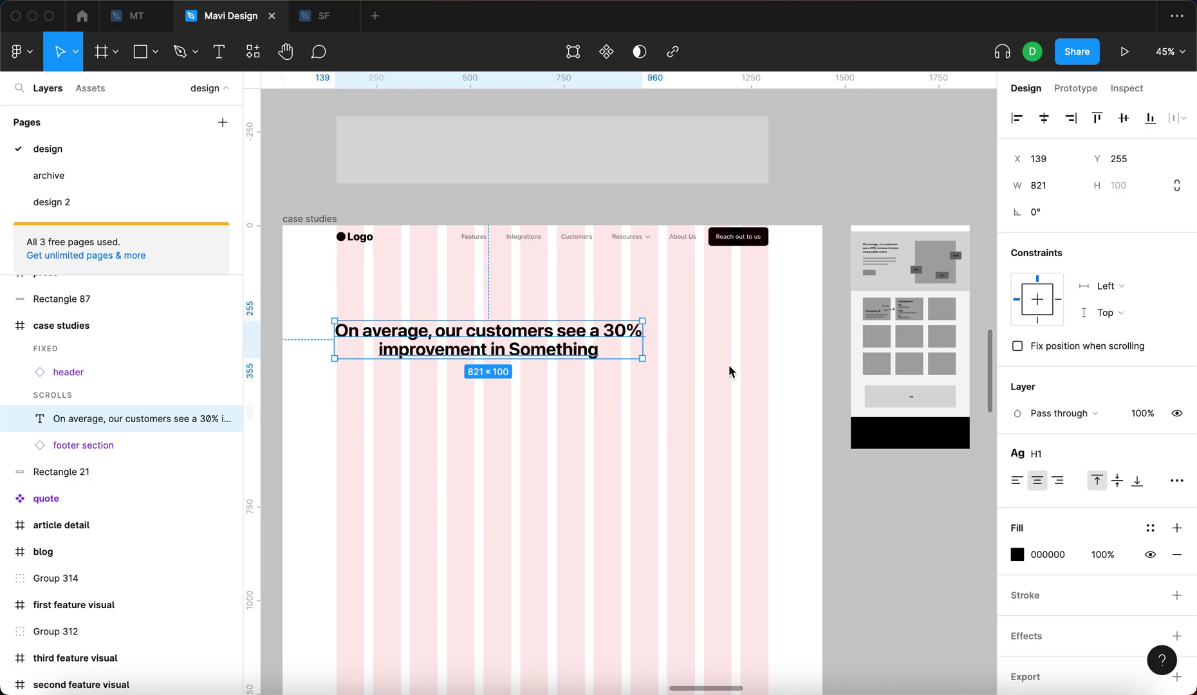
click(649, 348)
drag(558, 354, 583, 339)
click(534, 400)
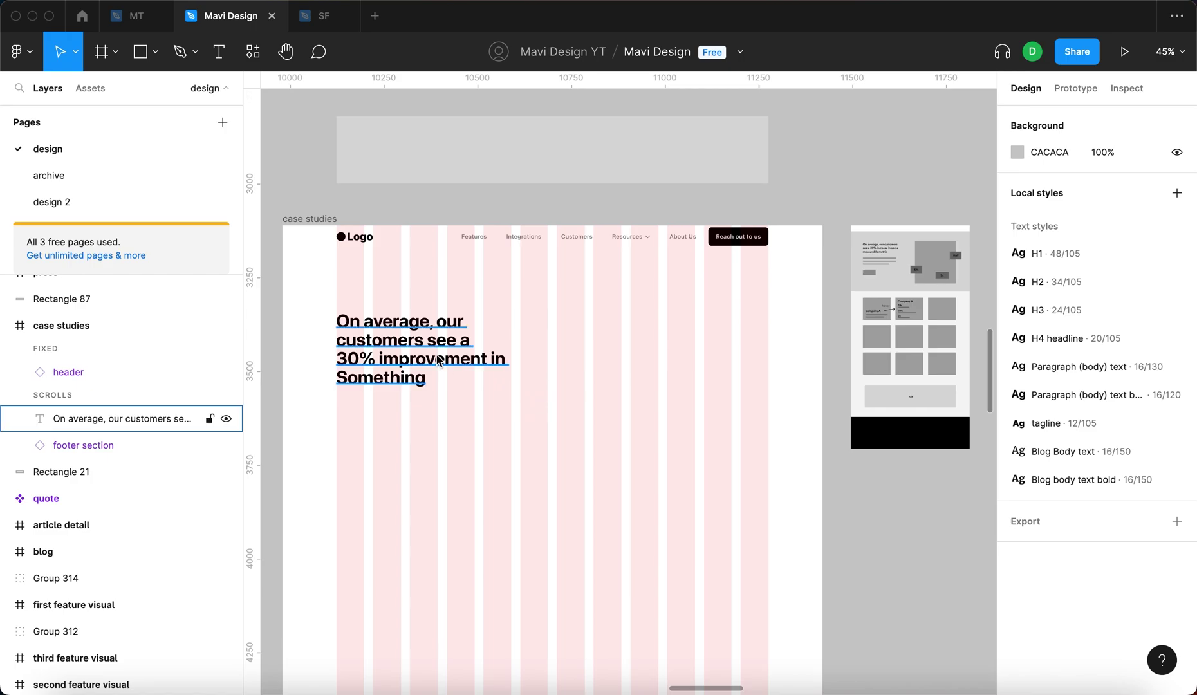
ctrl+scroll(534, 401, up, 3)
Rewrap the headline and duplicate it just below to start the paragraph.
click(594, 350)
mouse_move(595, 350)
mouse_down()
mouse_move(600, 339)
mouse_move(576, 348)
mouse_up()
click(669, 343)
ctrl+scroll(401, 255, down, 3)
click(462, 303)
alt+drag(458, 322, 469, 376)
key(Return)
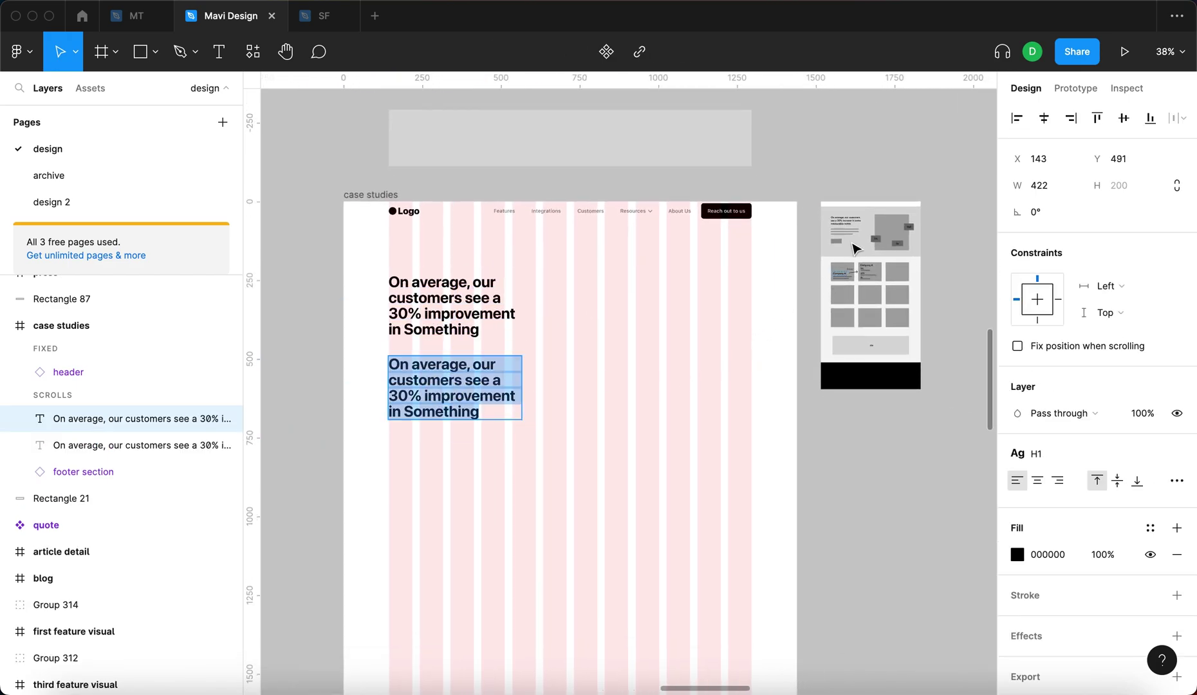
Replace the duplicate's text with the benefits paragraph 'This is a paragraph that will outline more benefits…'.
ctrl+scroll(850, 229, up, 5)
ctrl+scroll(838, 239, down, 5)
scroll(708, 290, left, 4)
ctrl+scroll(638, 339, down, 1)
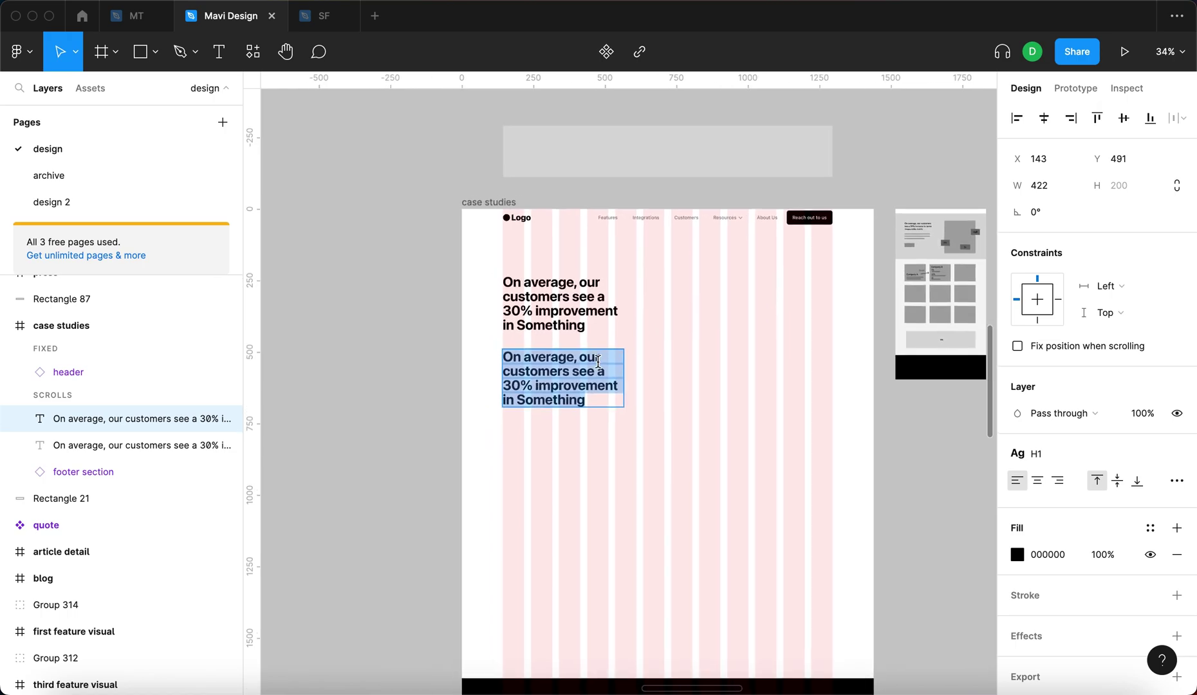
ctrl+scroll(598, 361, up, 3)
text(This is a pa)
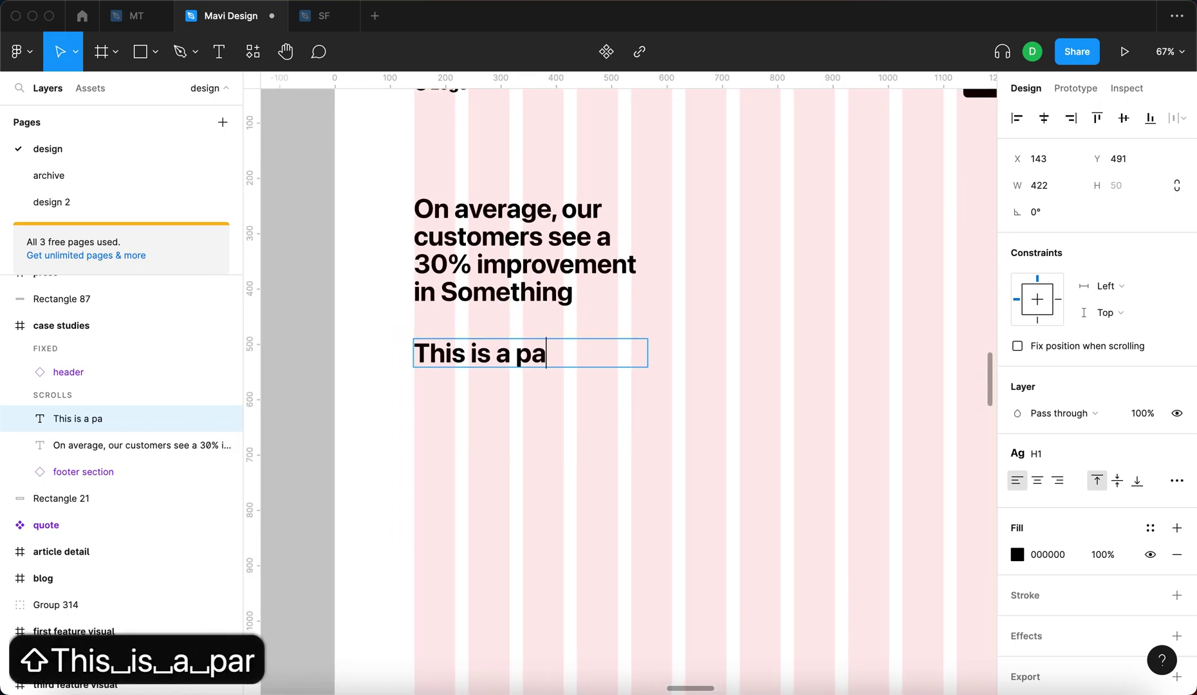
text(ragraph that will )
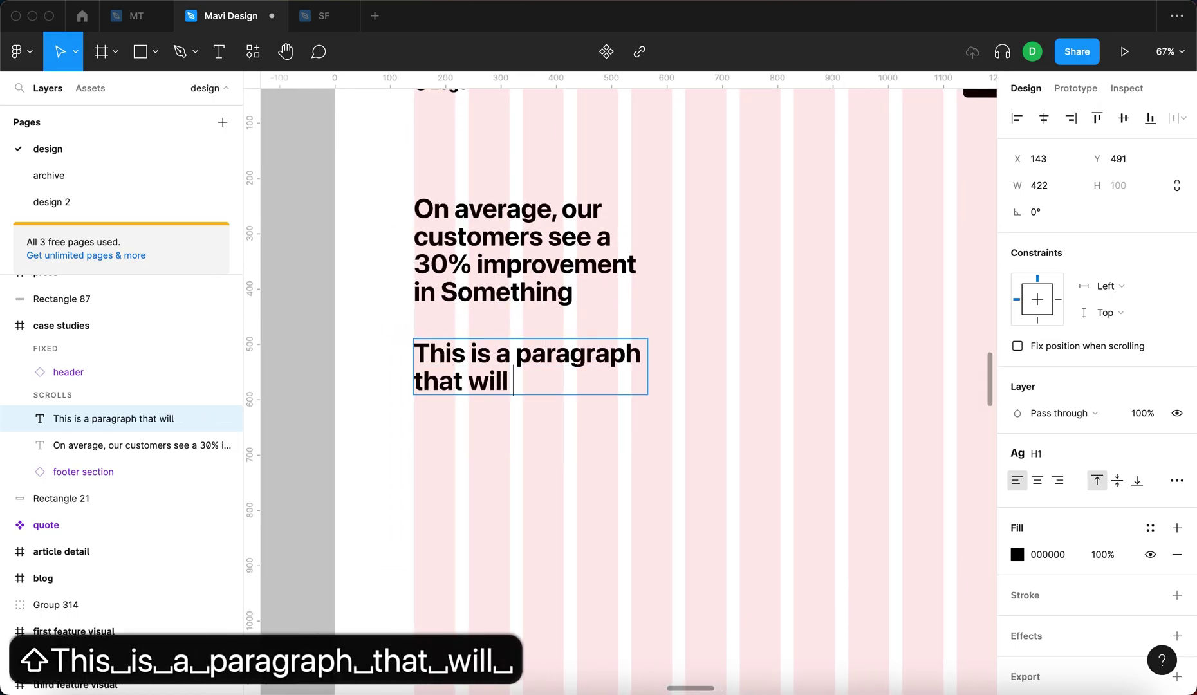
text(outline more benefits an)
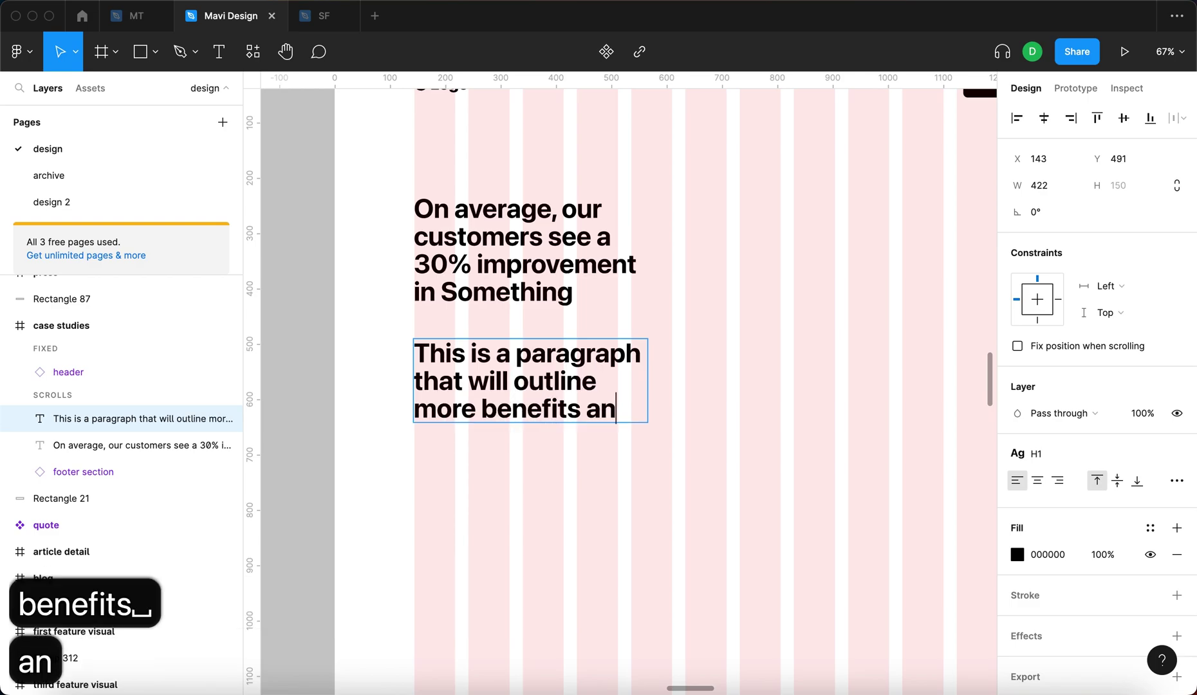
text(d the specific value that the p)
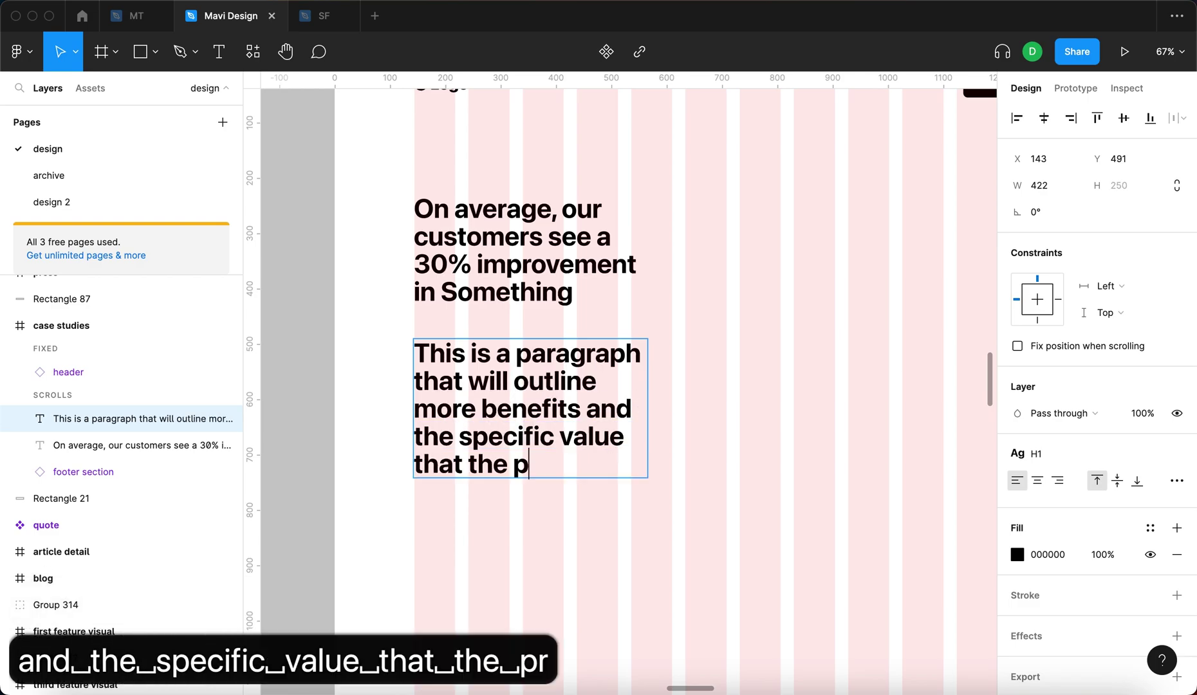
text(roduct provides lorem ipsum)
key(Escape)
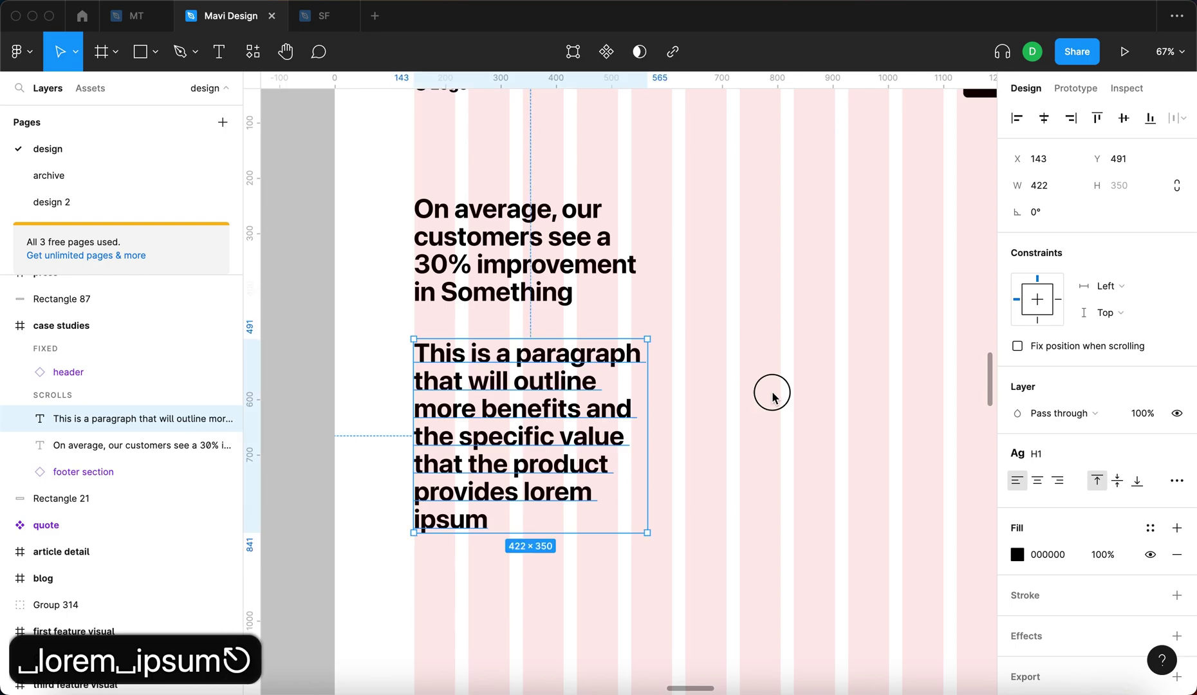
key(Escape)
Apply the Paragraph (body) text style and move the paragraph up under the heading.
click(142, 419)
click(1049, 458)
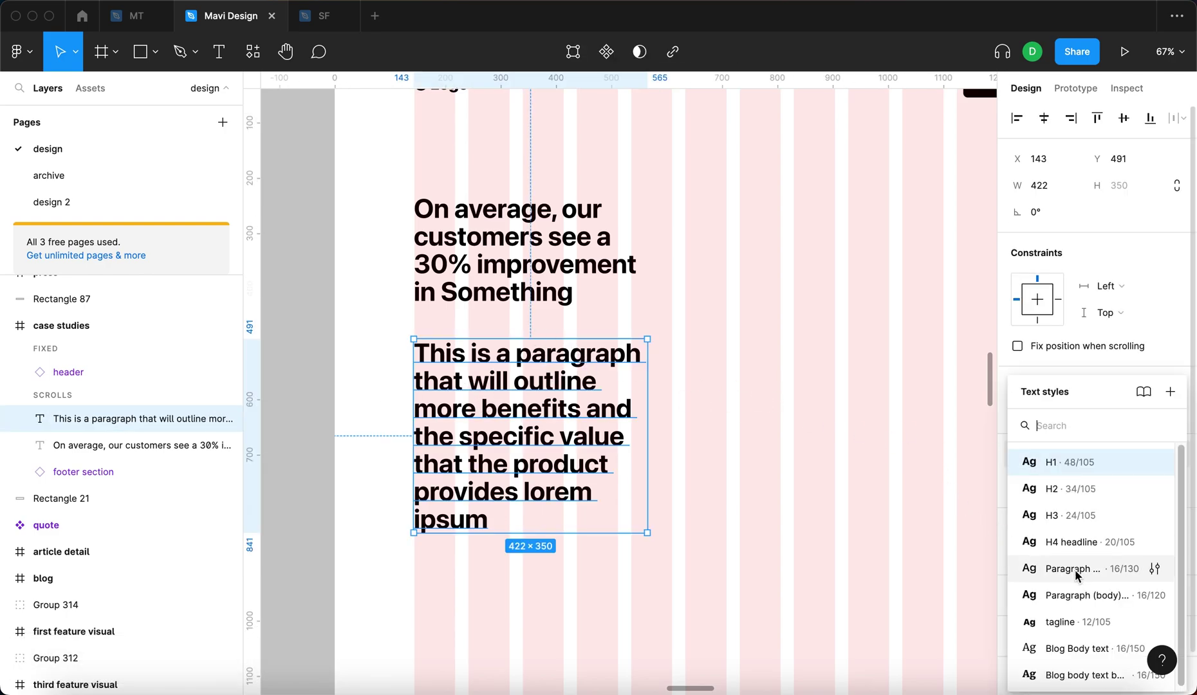
click(1007, 376)
click(1068, 456)
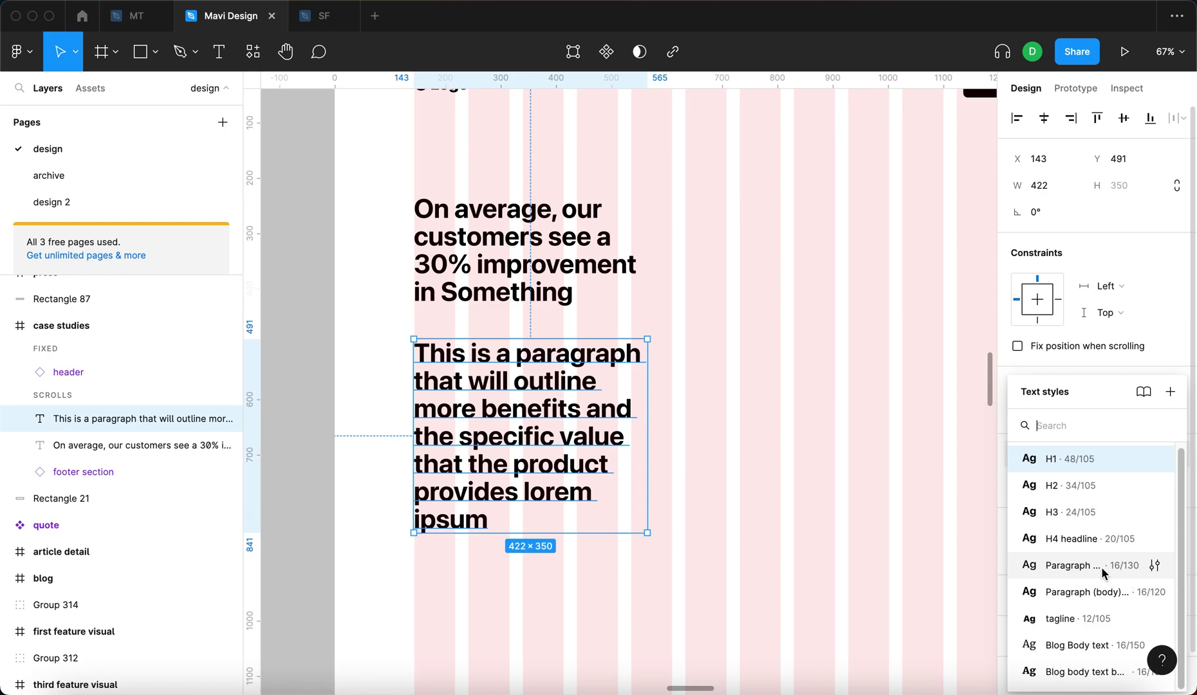
click(1100, 567)
click(529, 489)
click(576, 362)
drag(576, 362, 574, 342)
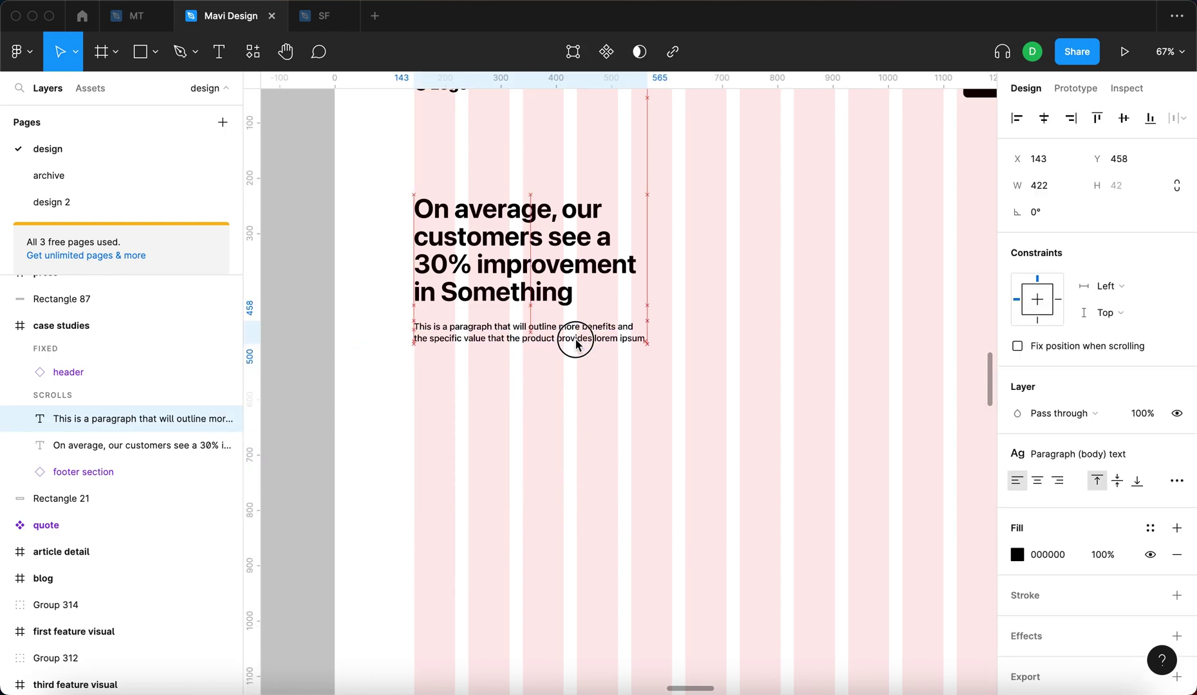
Switch the paragraph to Paragraph (body) text bold and show the Assets panel.
click(1113, 453)
click(1068, 591)
click(719, 454)
scroll(719, 454, right, 5)
click(350, 367)
click(637, 523)
scroll(637, 522, up, 3)
click(502, 363)
click(655, 422)
scroll(655, 422, down, 4)
click(399, 389)
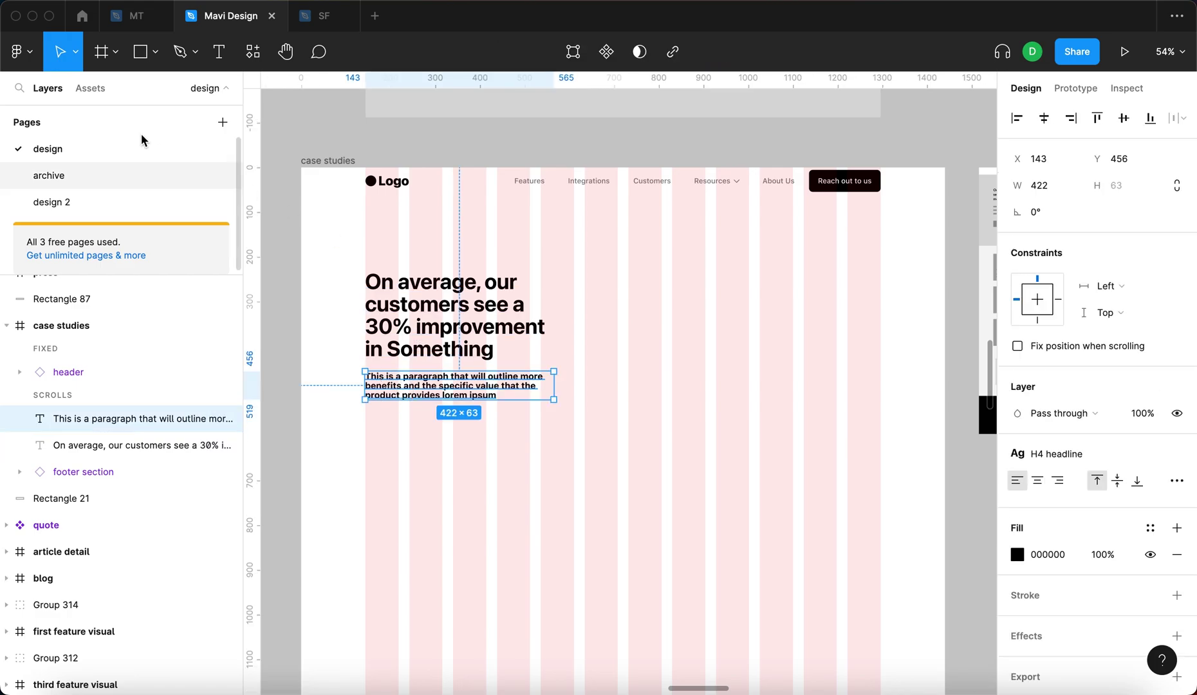
click(93, 89)
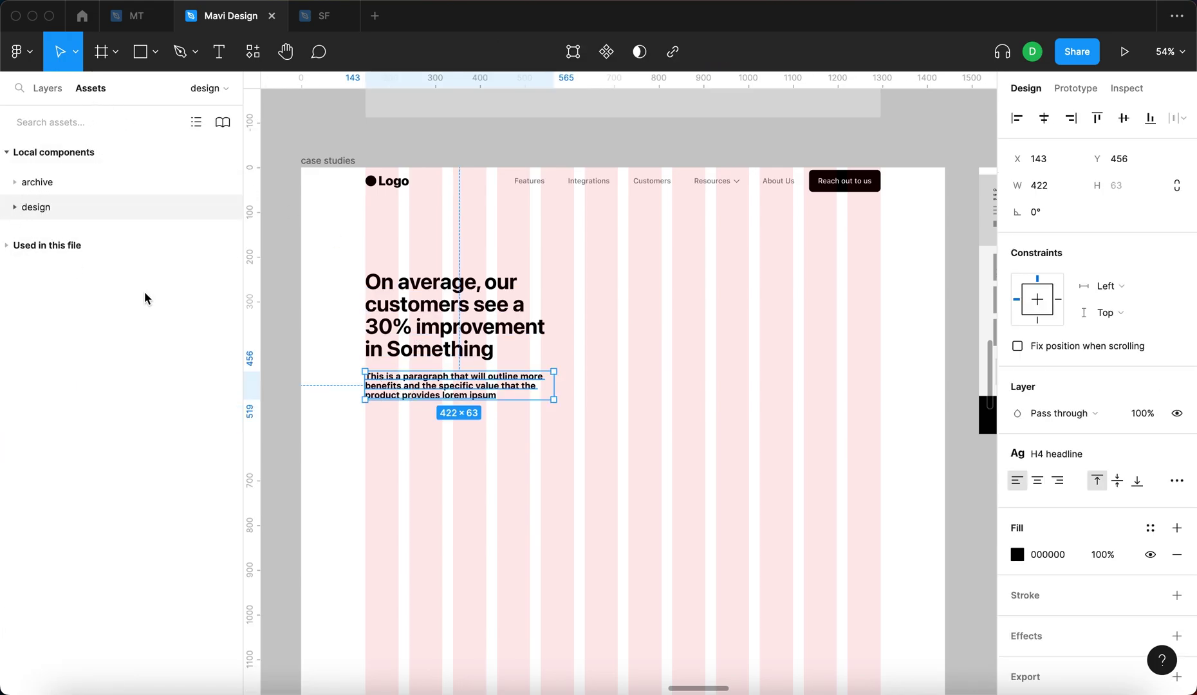
Drag a Button Text component from the design folder beneath the benefits paragraph.
click(32, 207)
key(Escape)
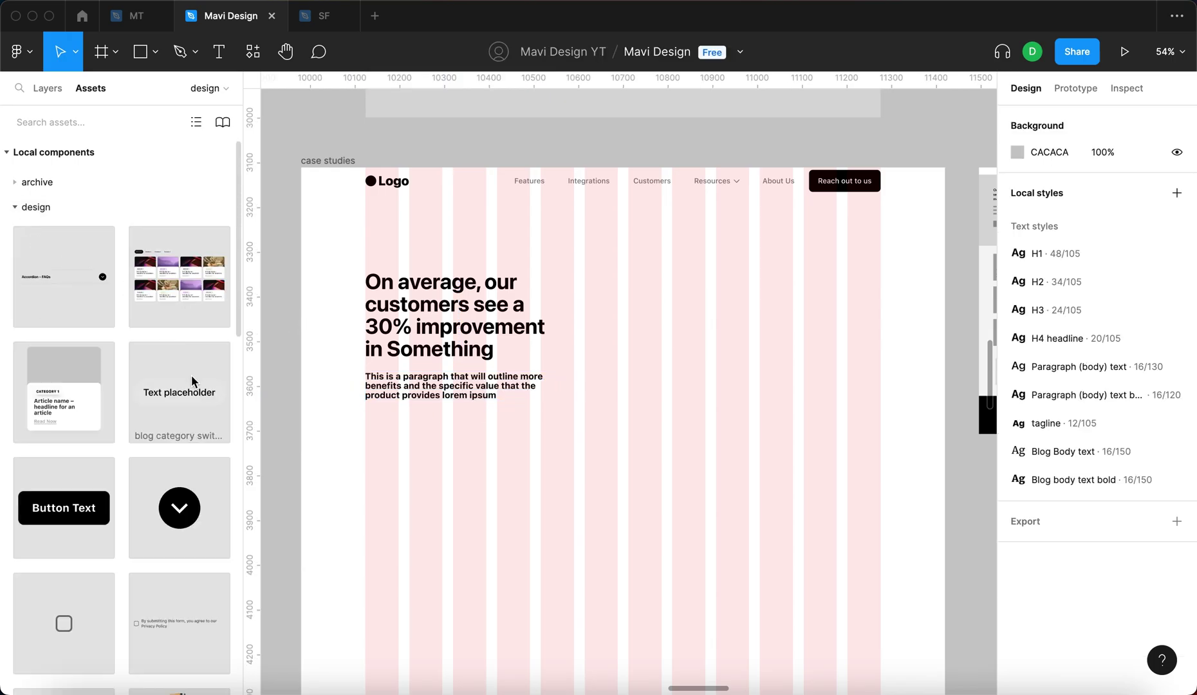
scroll(659, 489, down, 5)
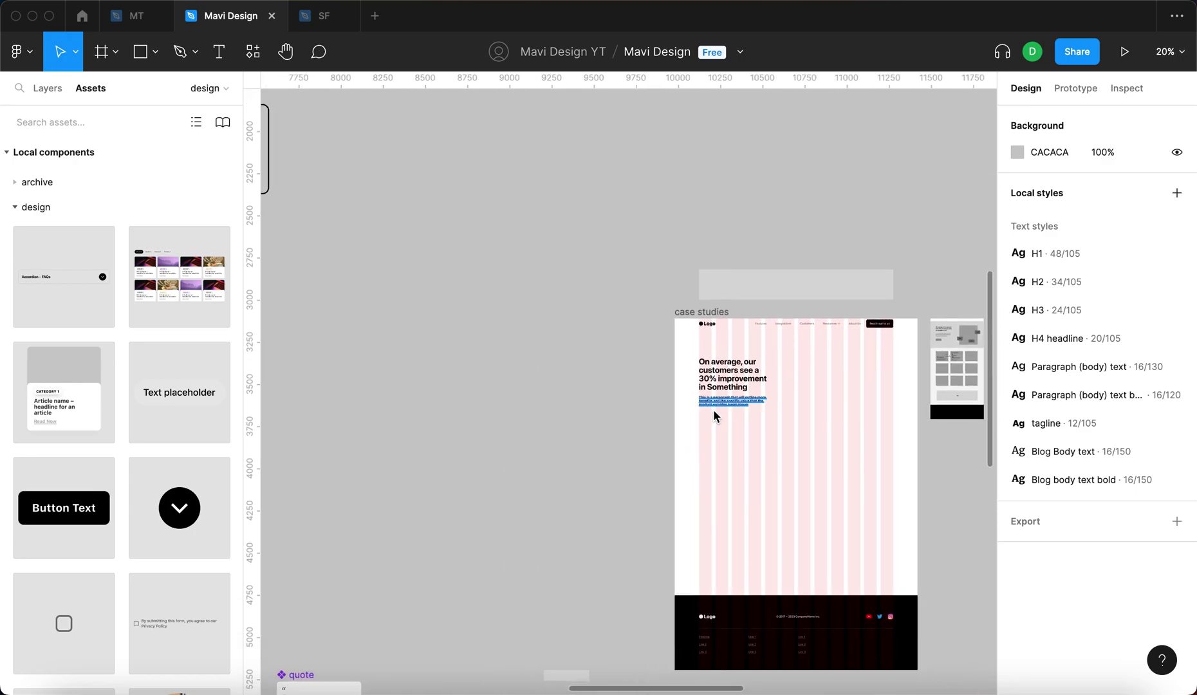
click(713, 406)
scroll(566, 455, down, 3)
drag(51, 499, 627, 492)
scroll(666, 449, up, 5)
click(629, 494)
scroll(630, 495, down, 3)
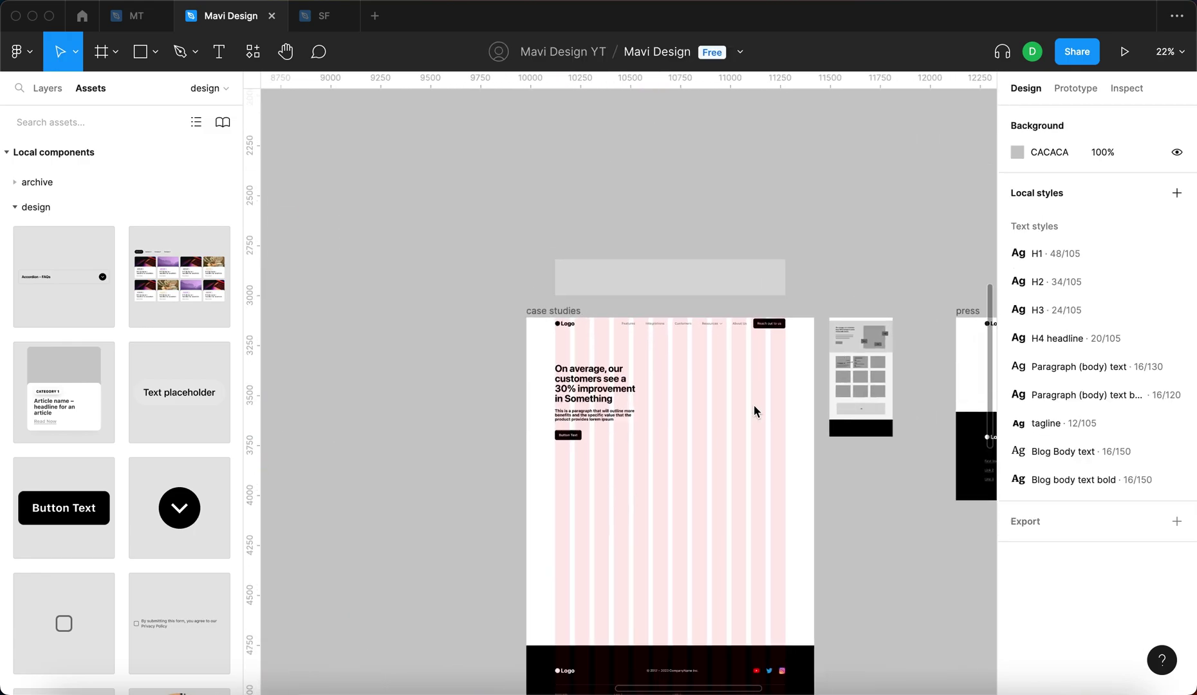
scroll(733, 415, up, 5)
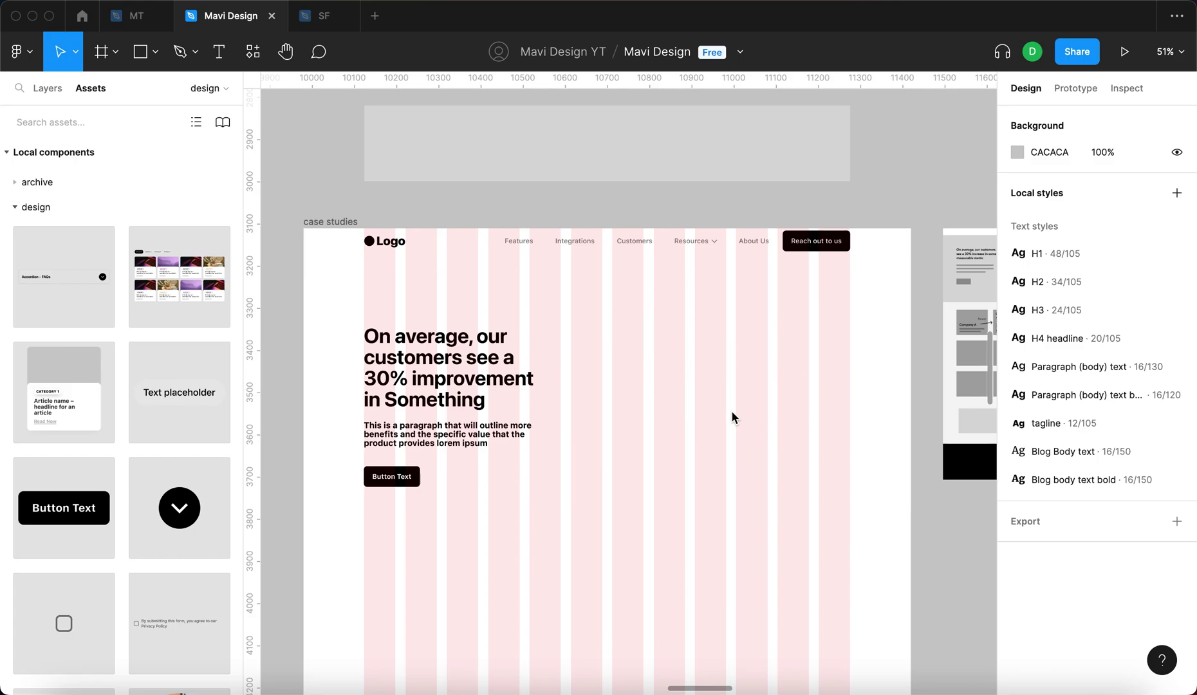
Wrap the heading, paragraph and button in an auto-layout frame with 32 spacing.
click(49, 87)
scroll(670, 393, down, 2)
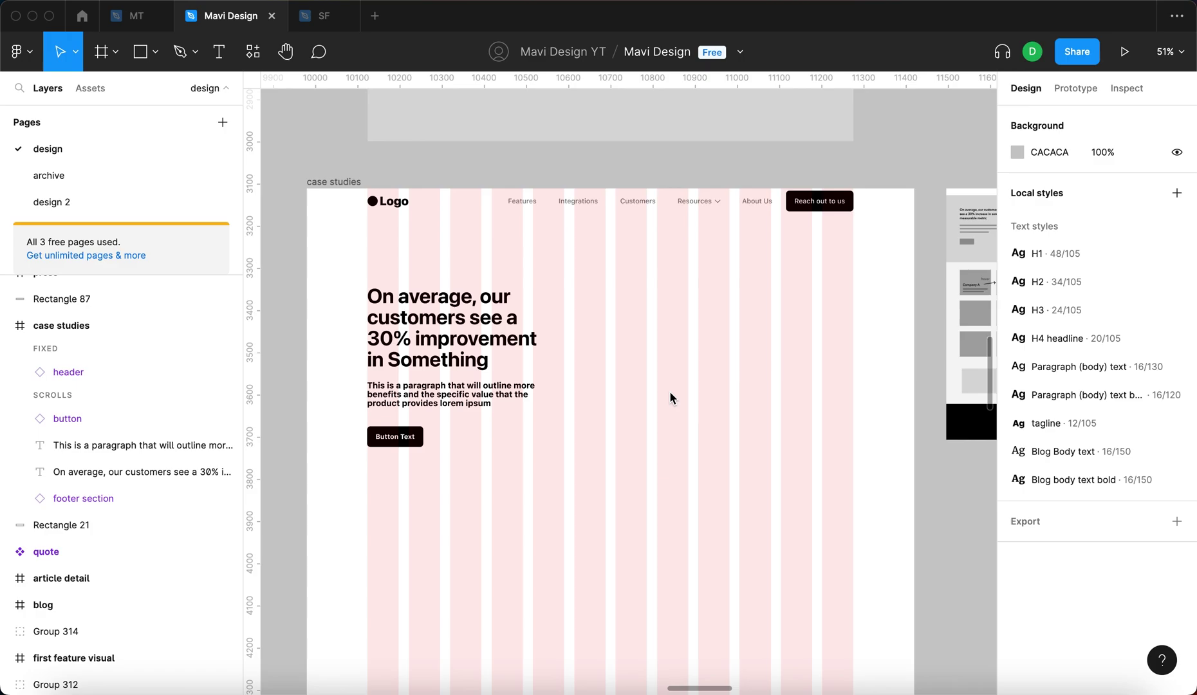
scroll(669, 391, down, 5)
scroll(721, 430, up, 5)
click(450, 376)
click(489, 289)
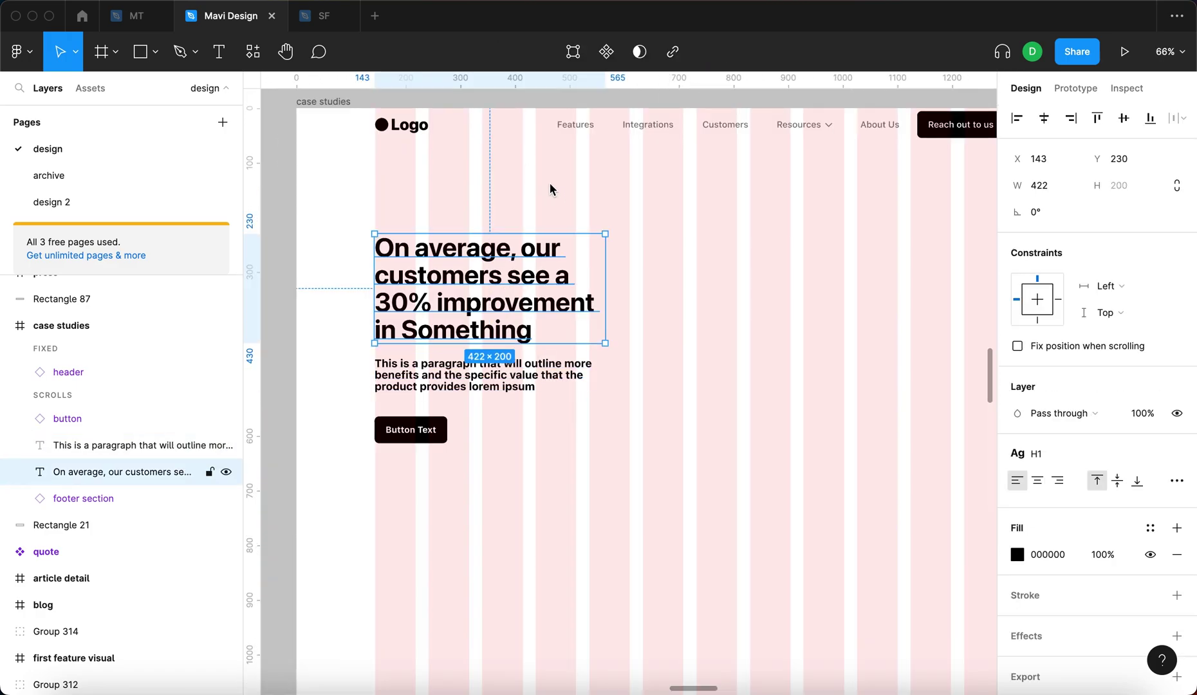
click(715, 299)
click(473, 314)
click(828, 459)
drag(819, 511, 351, 240)
key(shift+a)
click(1042, 390)
text(32)
key(Return)
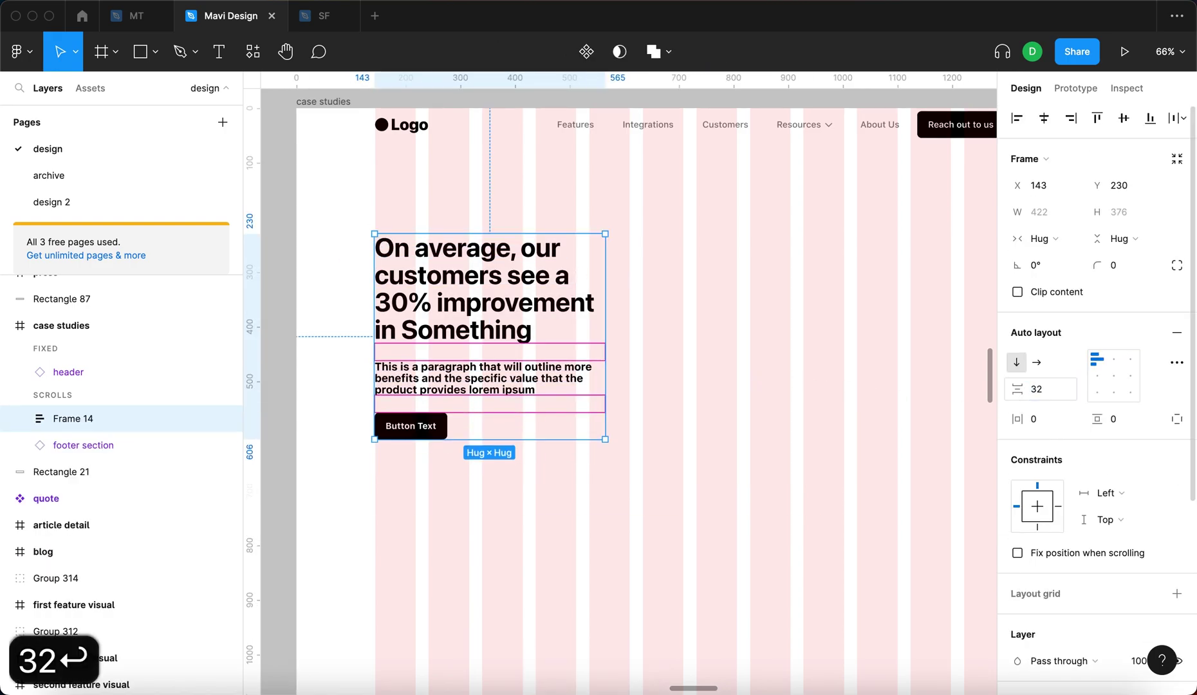
Set the heading and paragraph to Fill container and widen the group to 615 px.
click(557, 381)
shift+click(410, 268)
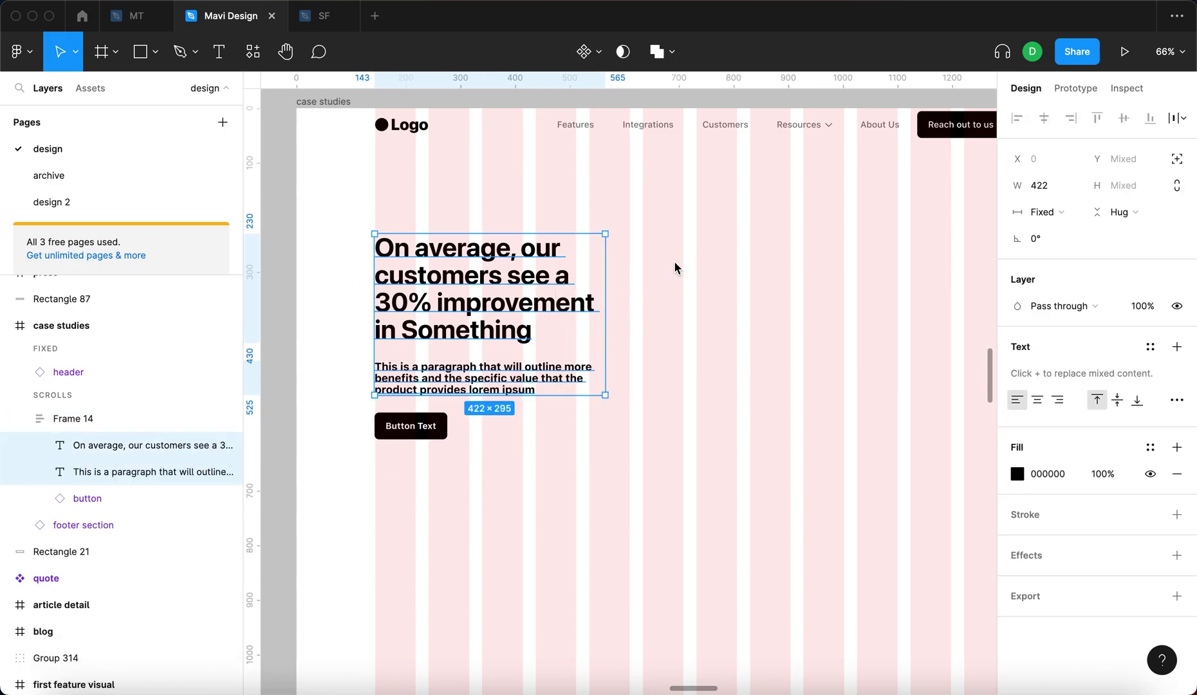
click(1048, 208)
click(1023, 251)
click(794, 349)
click(402, 277)
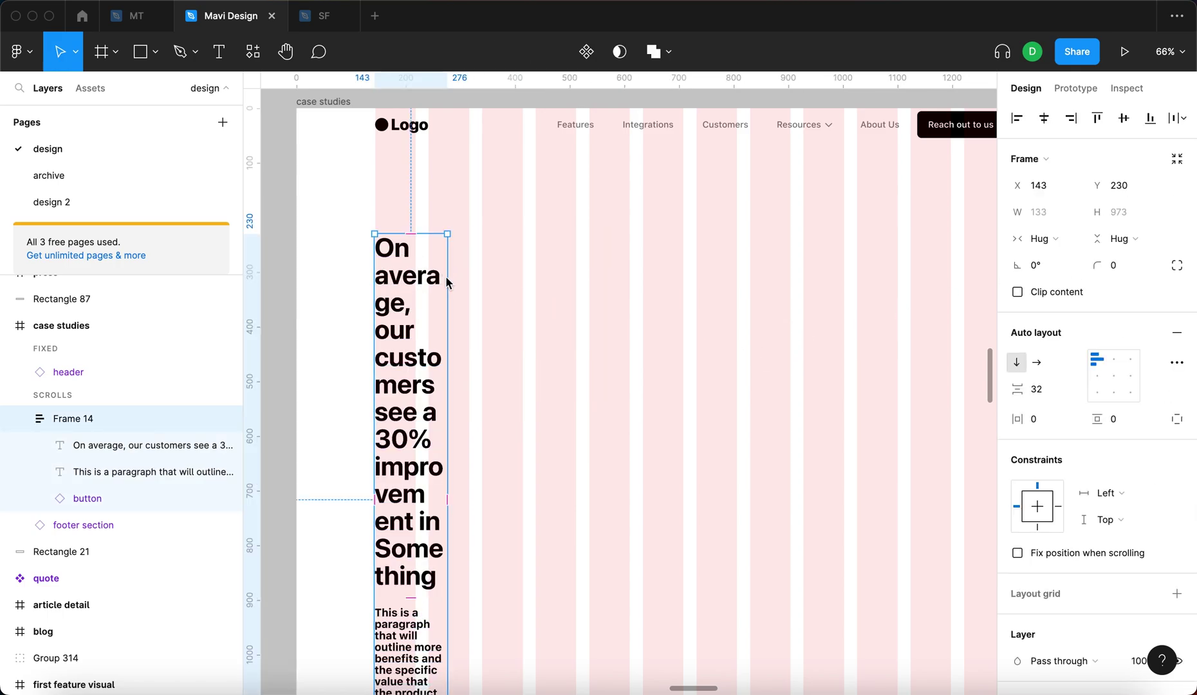
drag(448, 277, 709, 302)
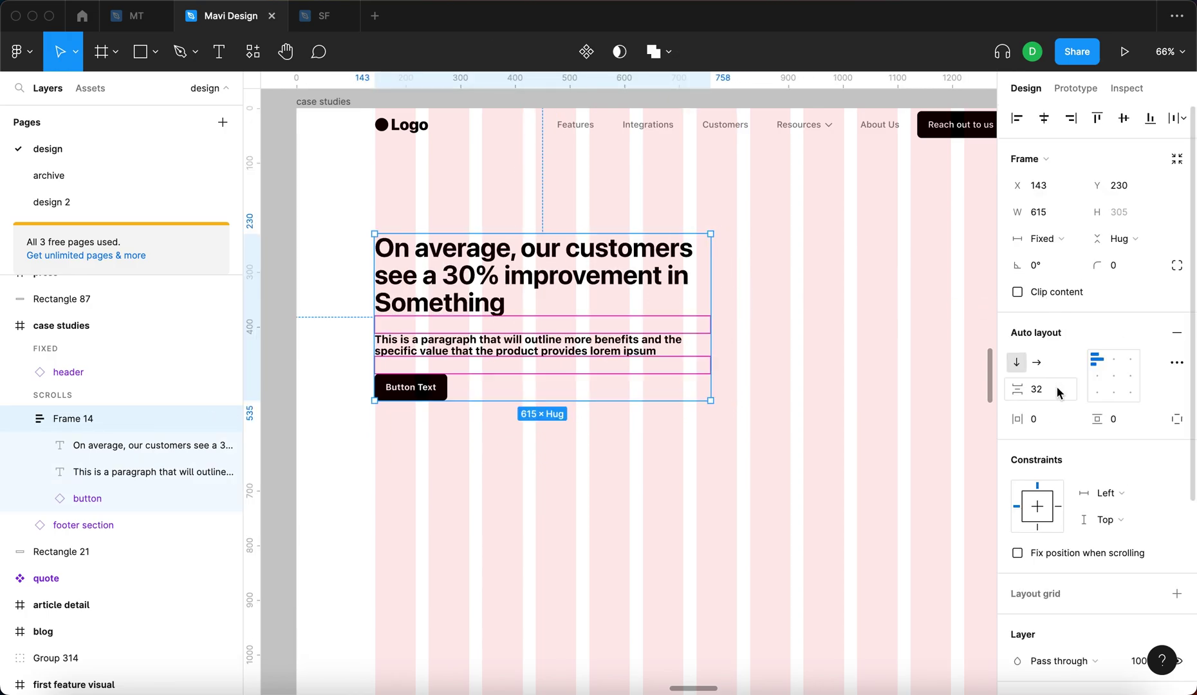
Change the auto-layout spacing between stacked items to 24.
key(Down)
key(Down)
key(Down)
key(Down)
key(Down)
key(Down)
key(Down)
key(Down)
key(Down)
key(Down)
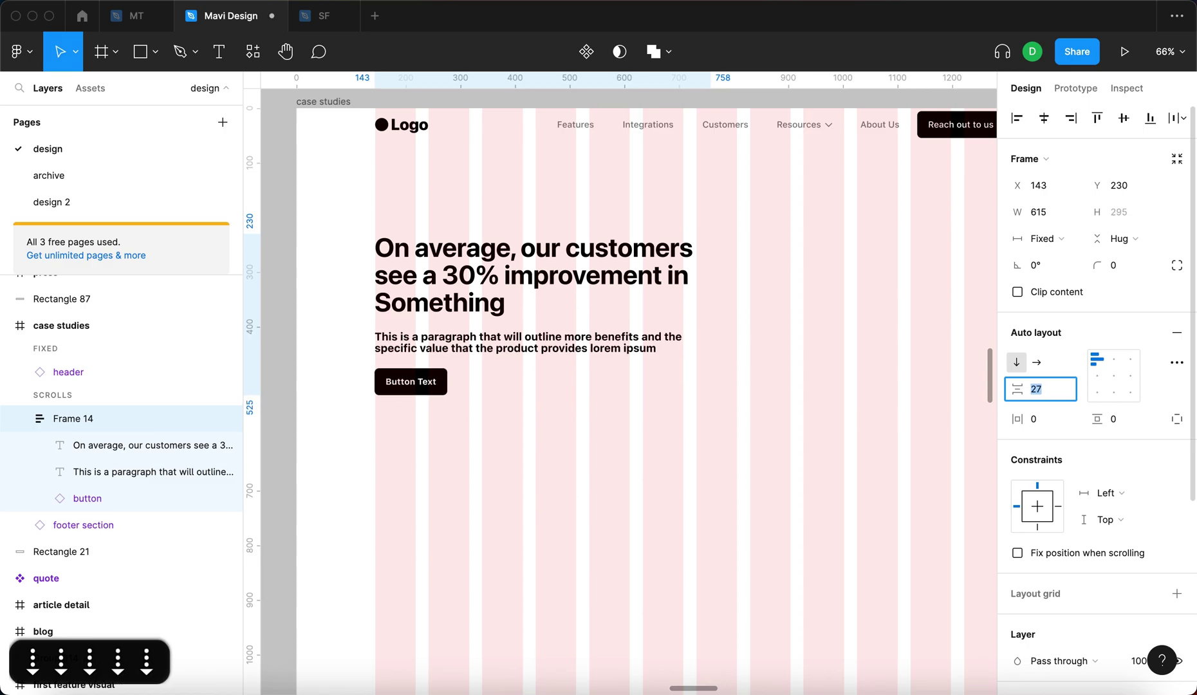
key(Up)
key(Up)
key(Return)
click(653, 344)
click(901, 316)
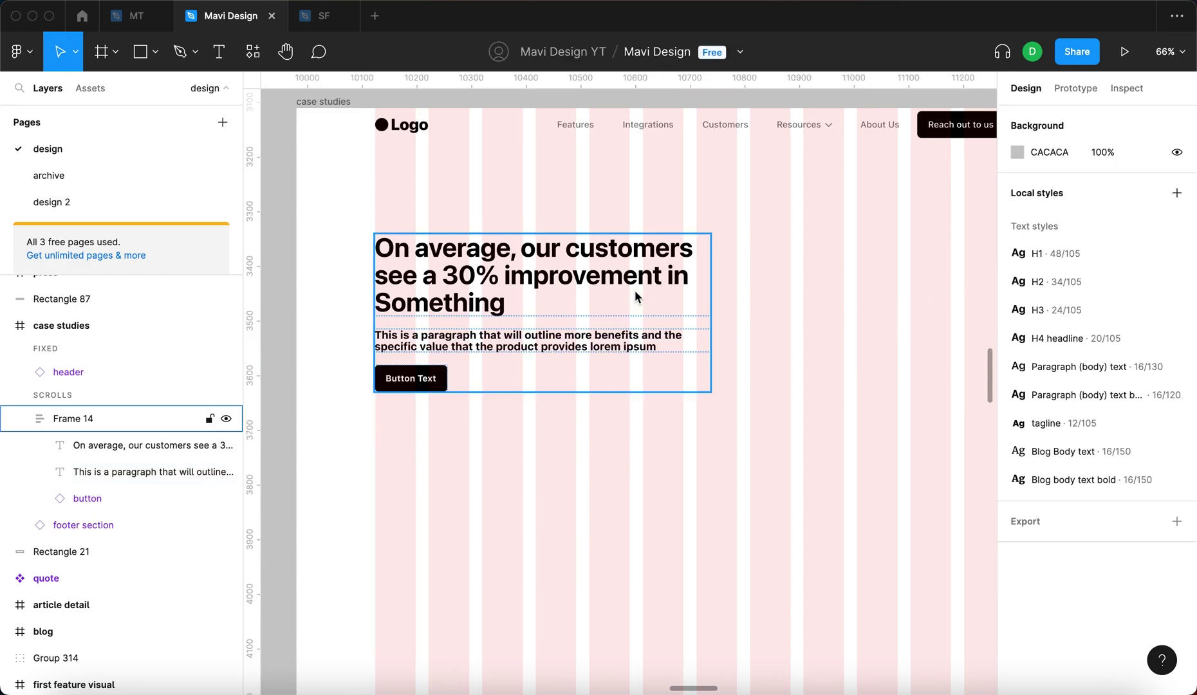
scroll(643, 290, down, 3)
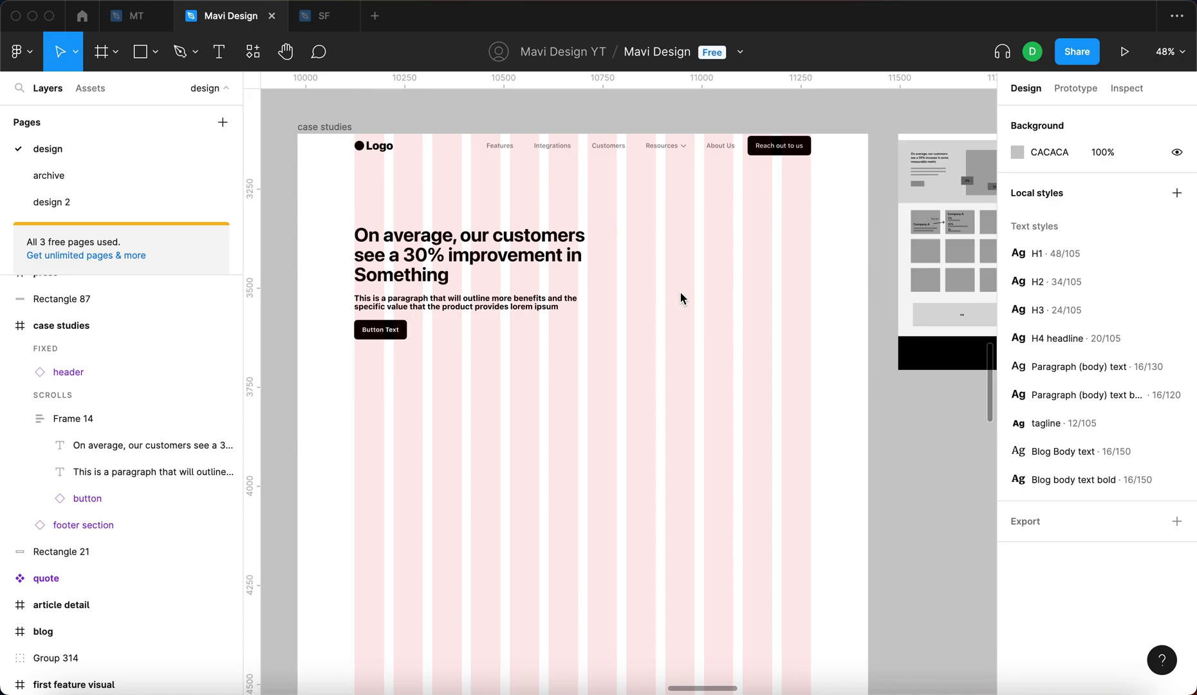
Draw a 564×406 frame right of the hero text and narrow the text group to 565 wide.
key(f)
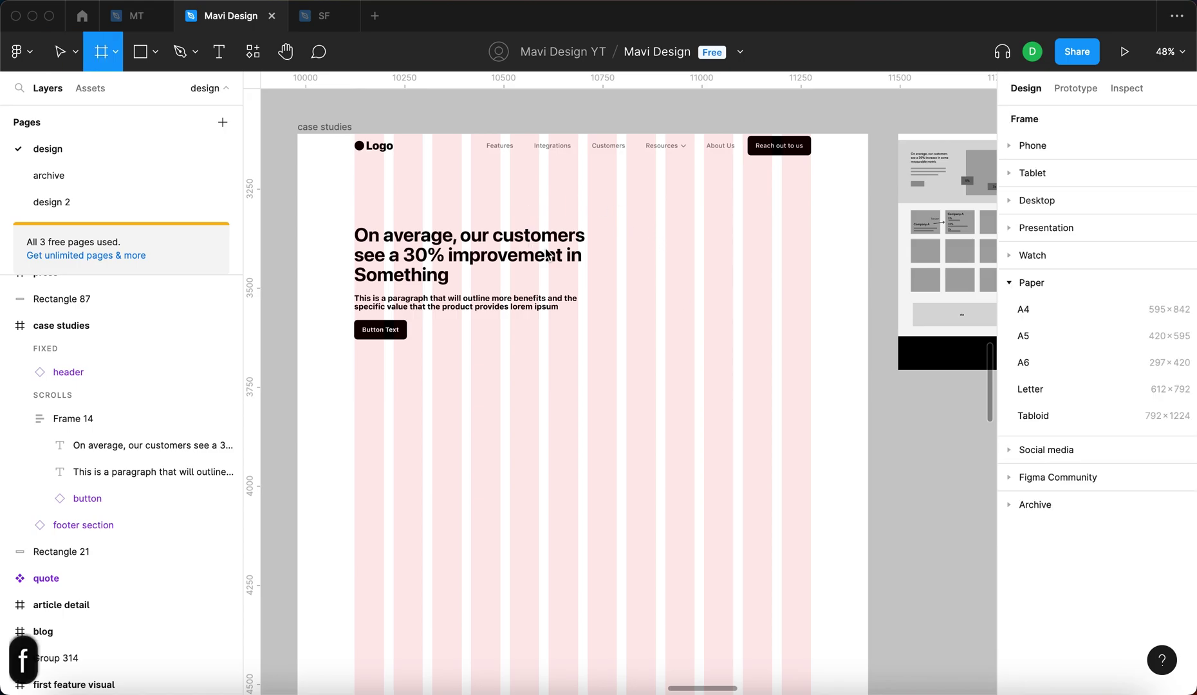
drag(627, 203, 811, 364)
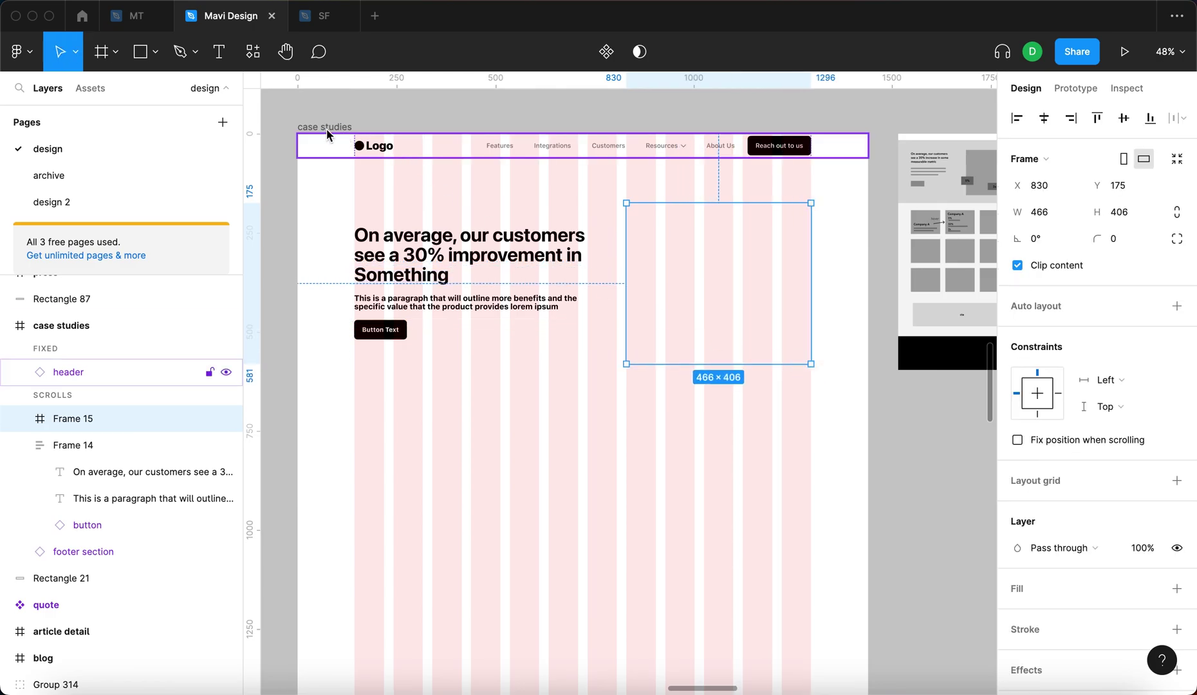
scroll(746, 277, up, 5)
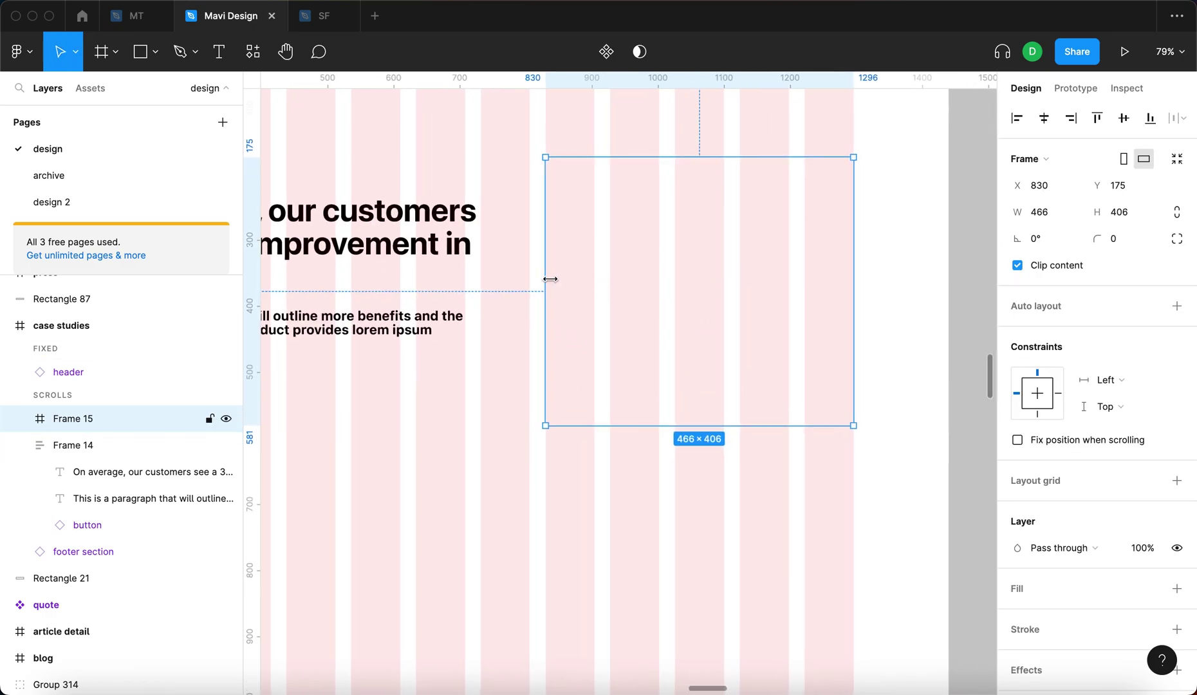
scroll(772, 318, down, 5)
scroll(718, 310, up, 3)
drag(637, 310, 583, 313)
scroll(727, 213, left, 3)
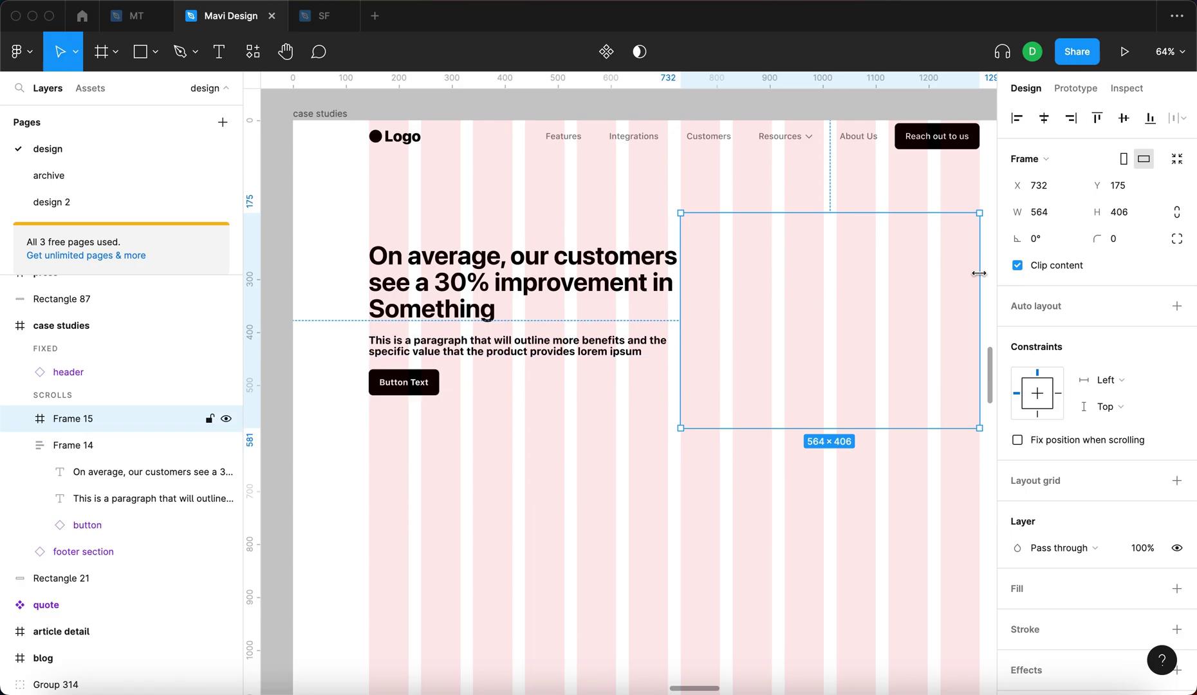
click(578, 299)
drag(693, 284, 668, 290)
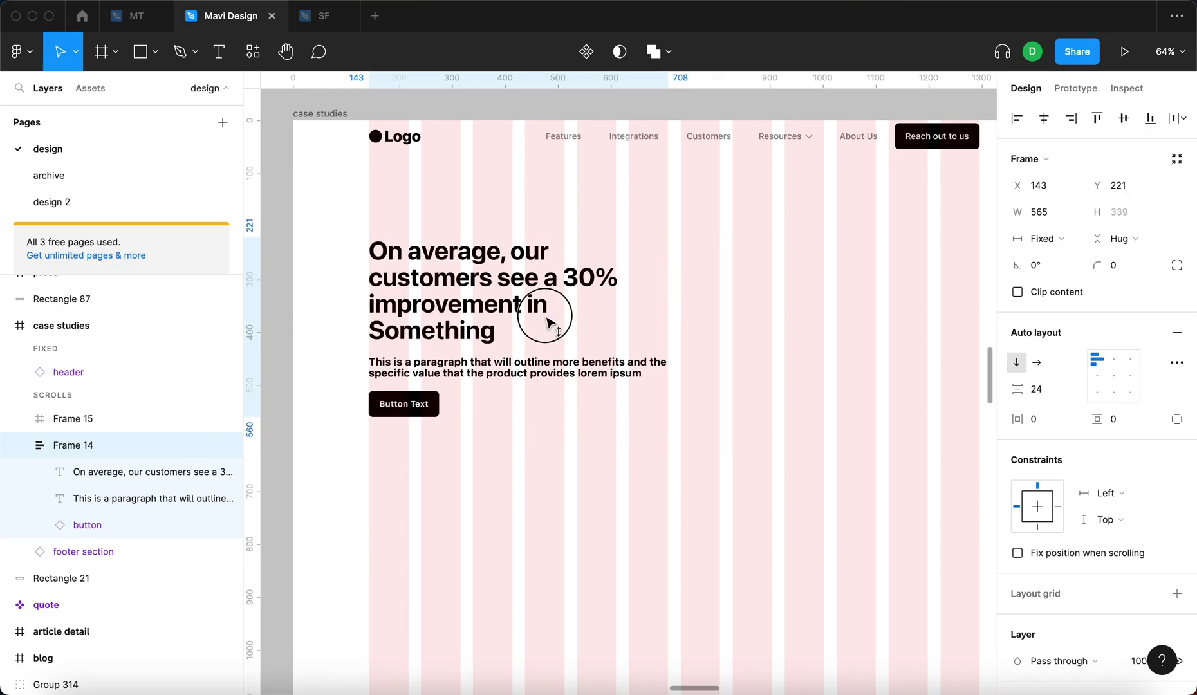
Give the new frame a light grey F0F0F0 fill.
click(798, 315)
scroll(736, 345, right, 3)
scroll(736, 345, down, 2)
click(1176, 589)
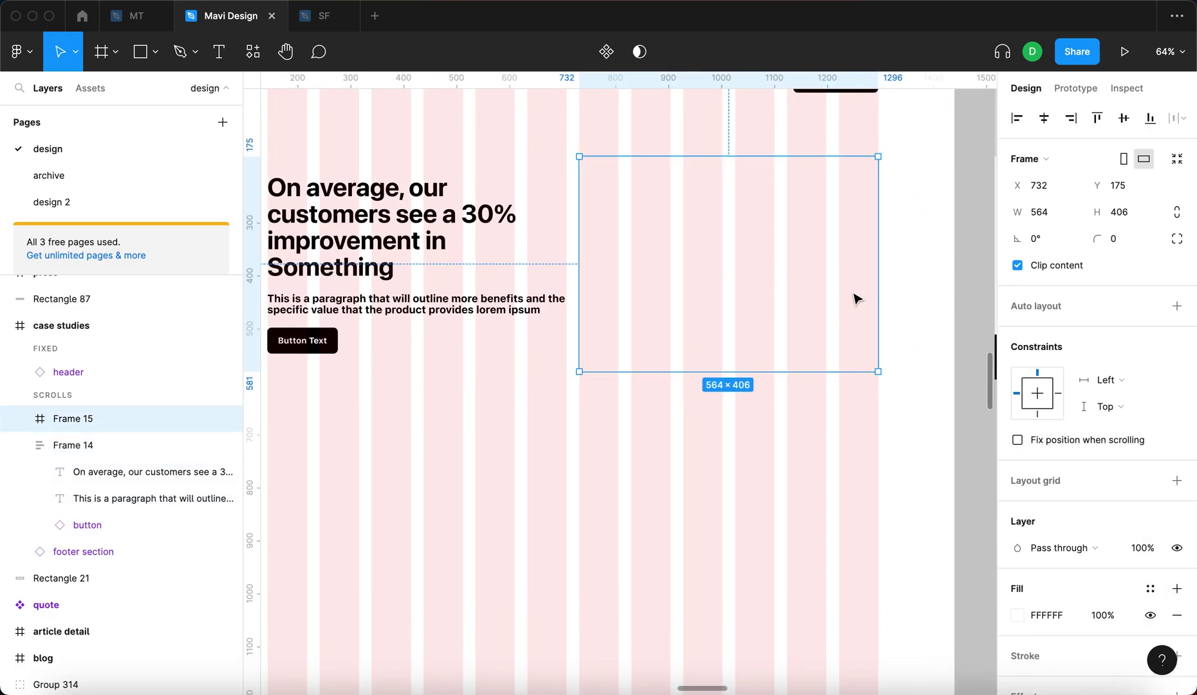
click(1018, 616)
drag(882, 342, 789, 304)
click(981, 262)
click(740, 414)
scroll(860, 337, up, 3)
scroll(860, 337, left, 4)
click(861, 336)
scroll(775, 510, right, 2)
scroll(775, 510, down, 1)
click(769, 521)
scroll(822, 499, down, 2)
scroll(822, 499, right, 3)
scroll(684, 441, left, 1)
drag(817, 469, 337, 230)
key(shift+a)
click(1042, 239)
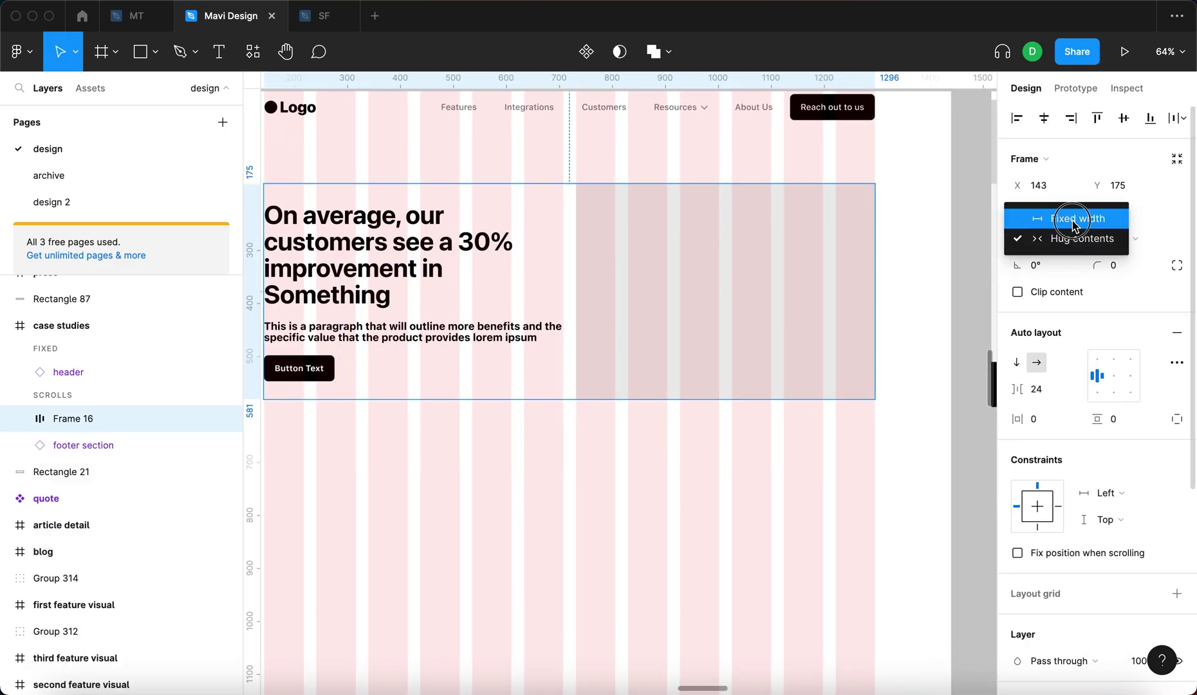
click(1072, 220)
key(Down)
key(Return)
double_click(729, 244)
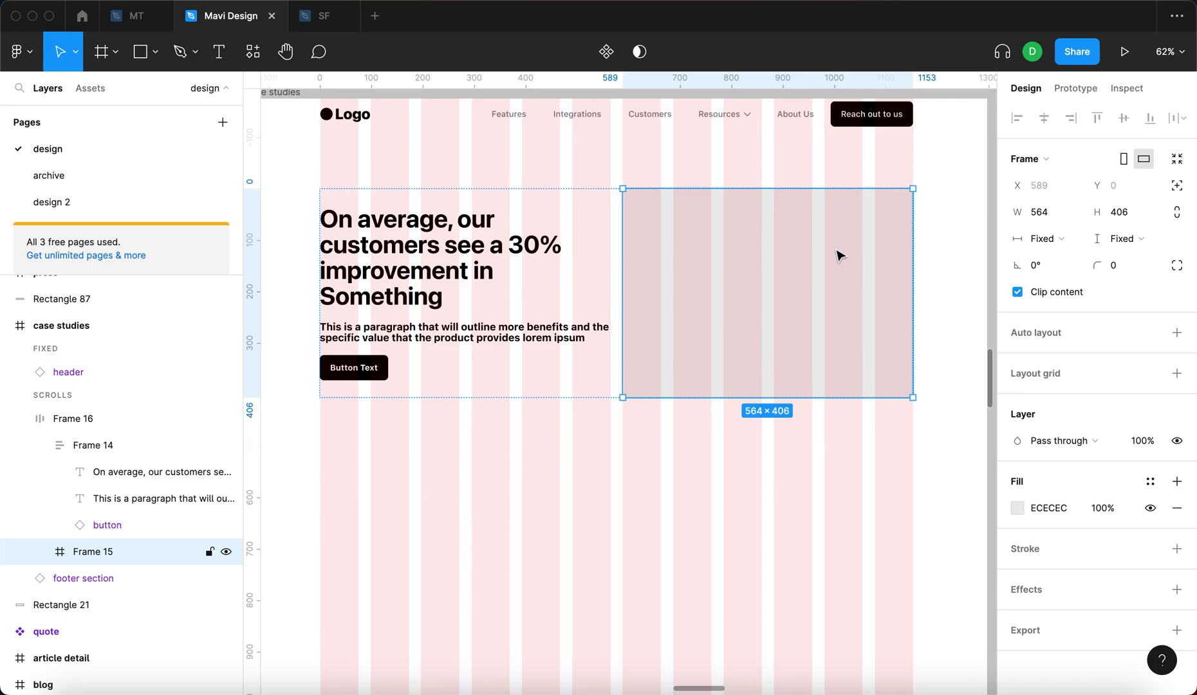
click(1060, 239)
click(1062, 259)
key(Escape)
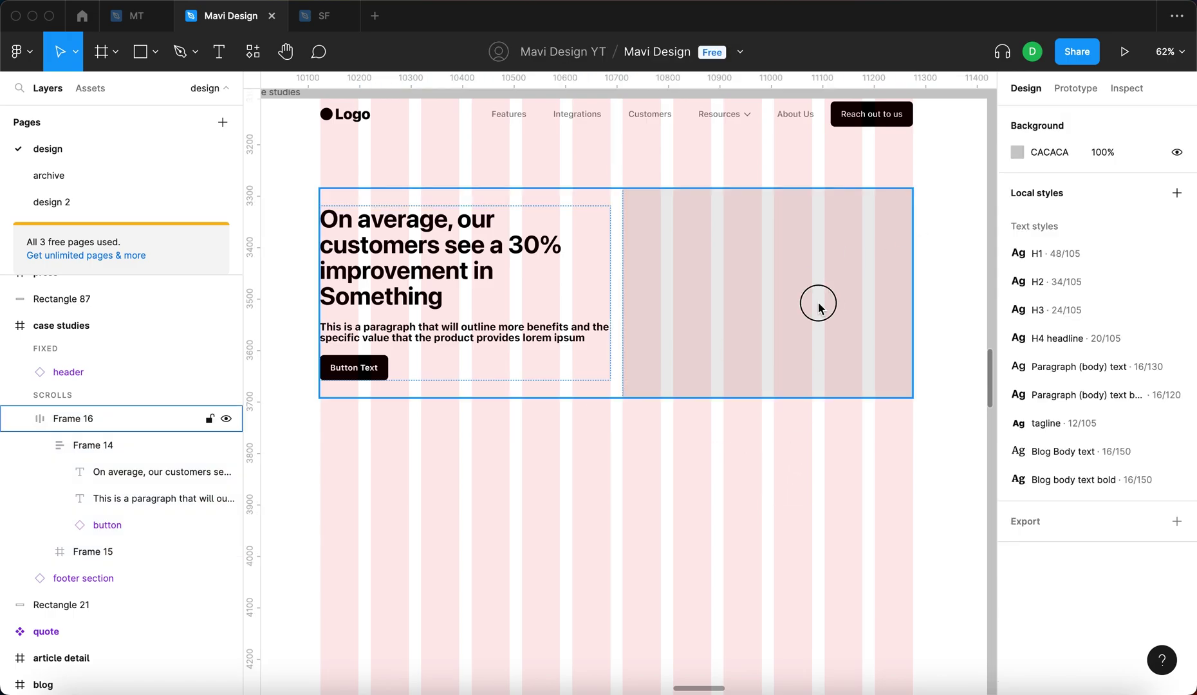
mouse_move(909, 250)
mouse_down()
mouse_move(754, 248)
mouse_move(913, 258)
mouse_up()
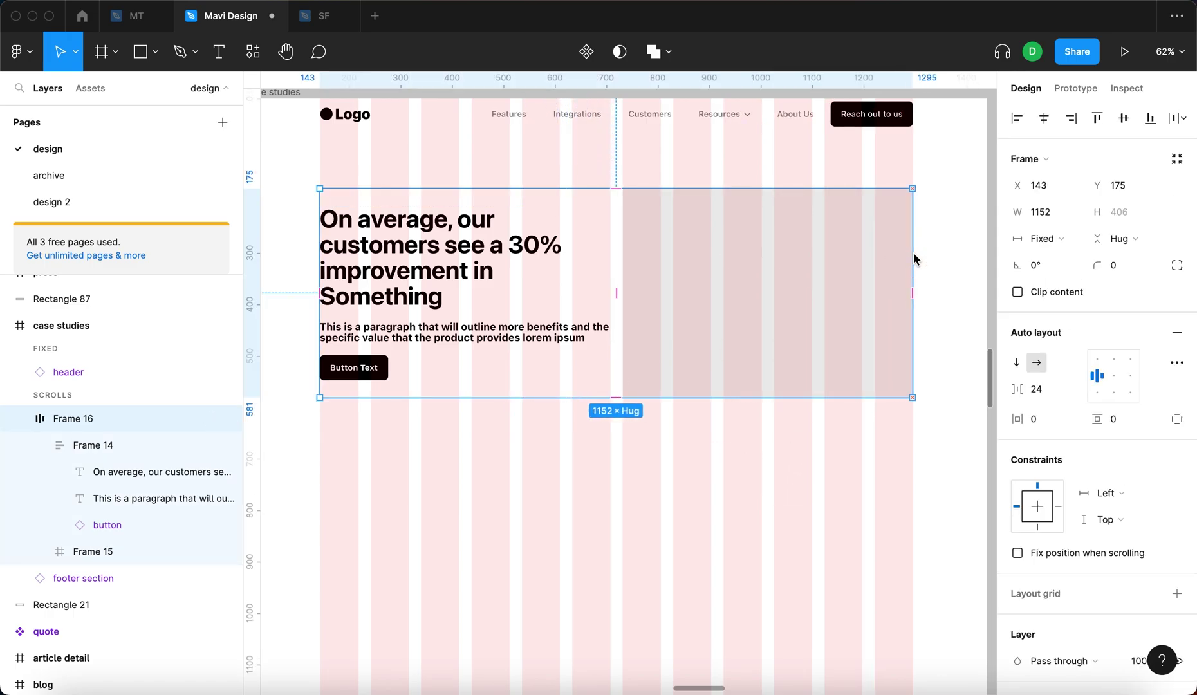
click(393, 243)
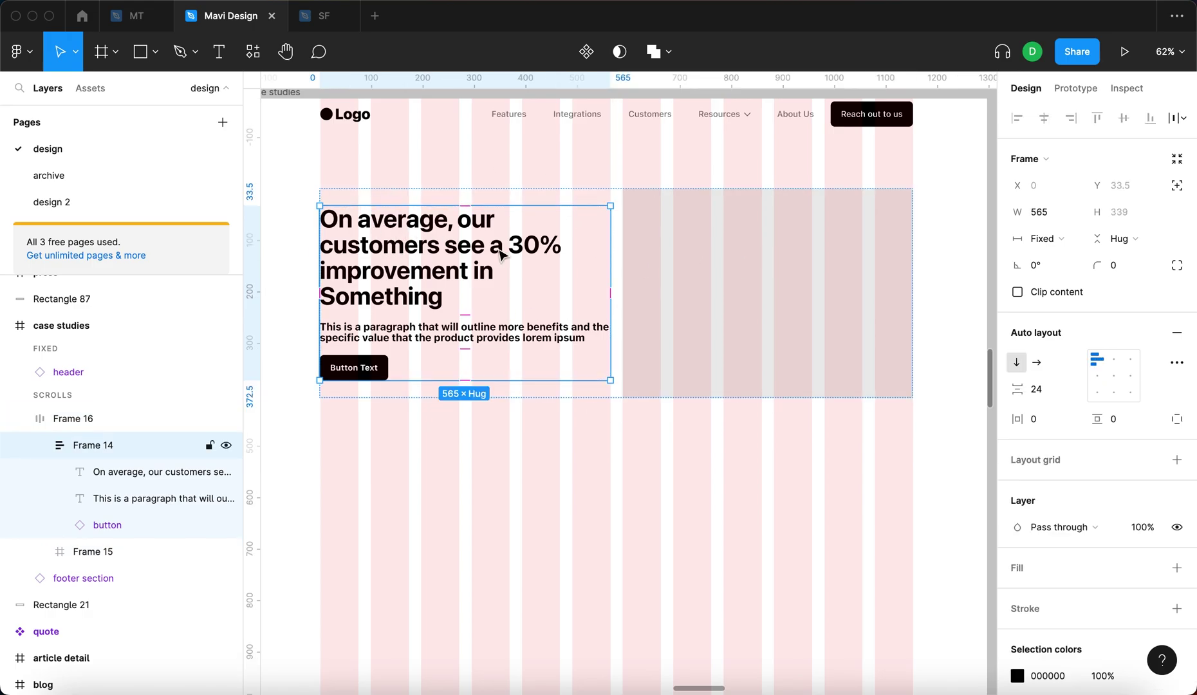
key(Escape)
mouse_move(915, 265)
mouse_down()
mouse_move(708, 276)
mouse_move(914, 270)
mouse_up()
key(Escape)
click(534, 347)
click(533, 345)
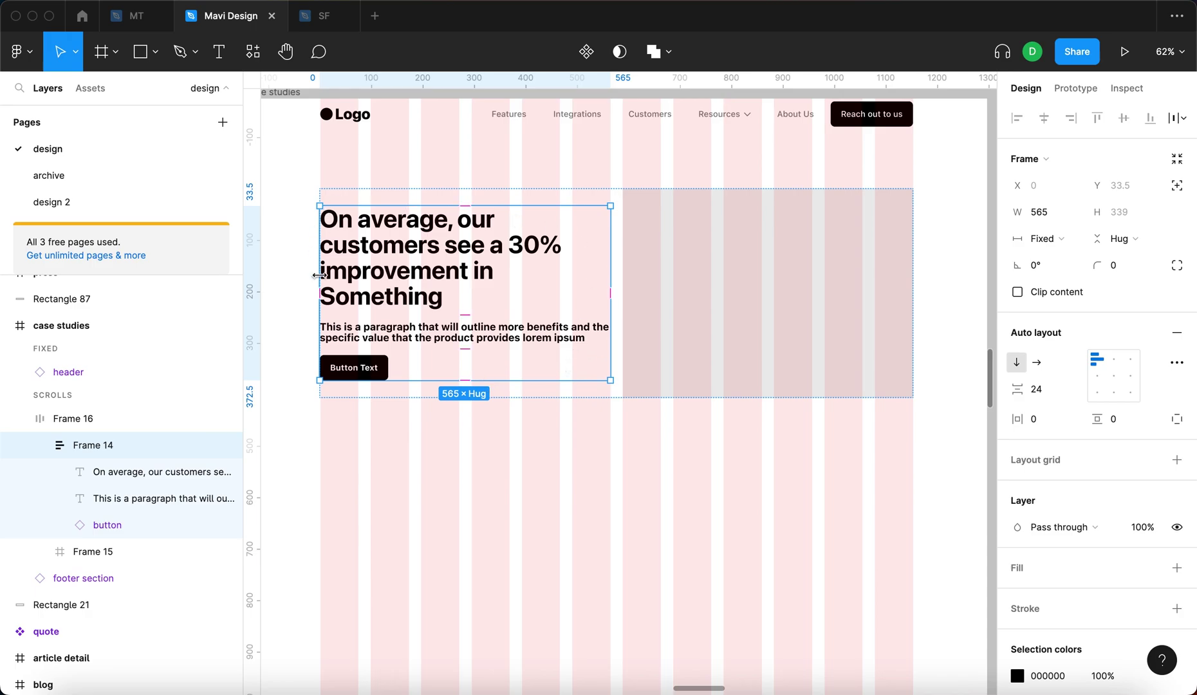
click(720, 500)
click(721, 511)
click(558, 343)
click(558, 343)
scroll(610, 270, up, 3)
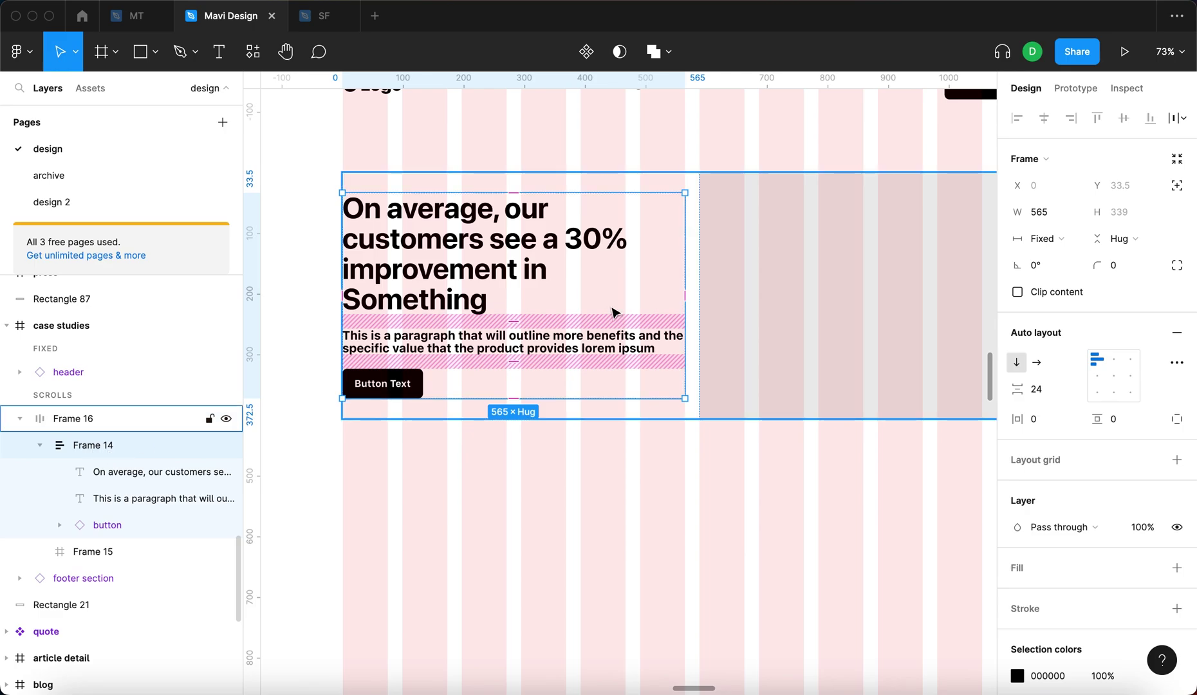
Rename the headline block 'headline area' and its parent frame 'hero area content'.
double_click(96, 445)
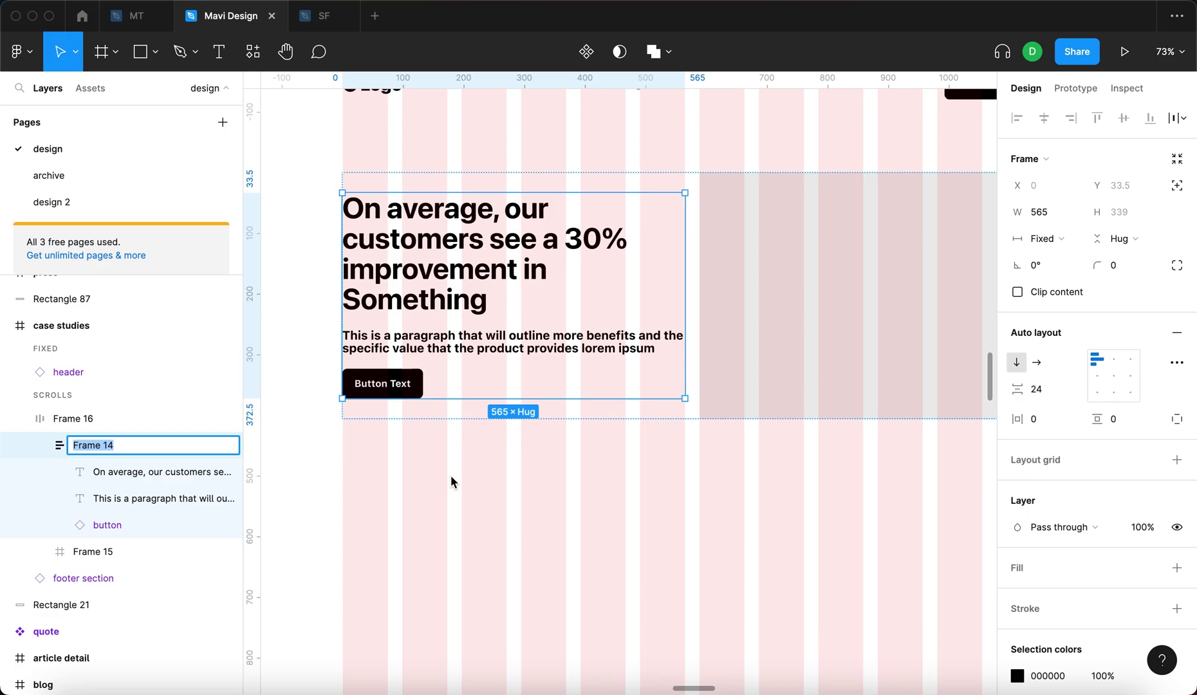
text(headlin)
key(super+a)
text(headline are)
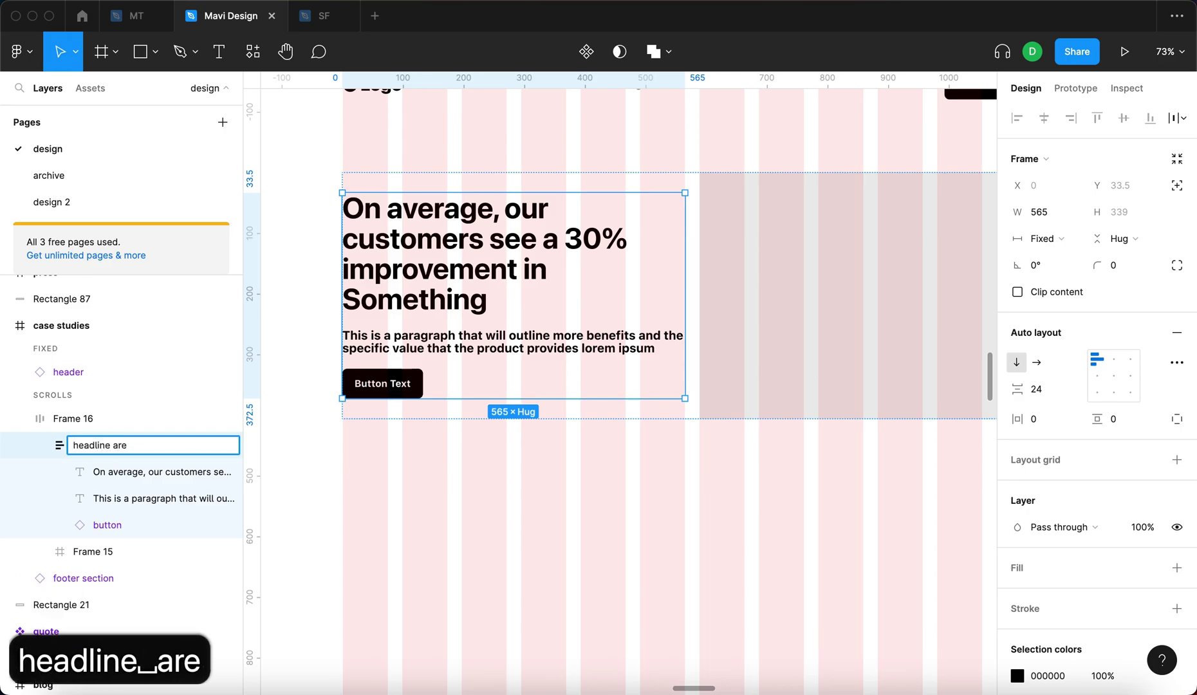
key(Return)
key(shift+Return)
key(super+r)
text(hero area content)
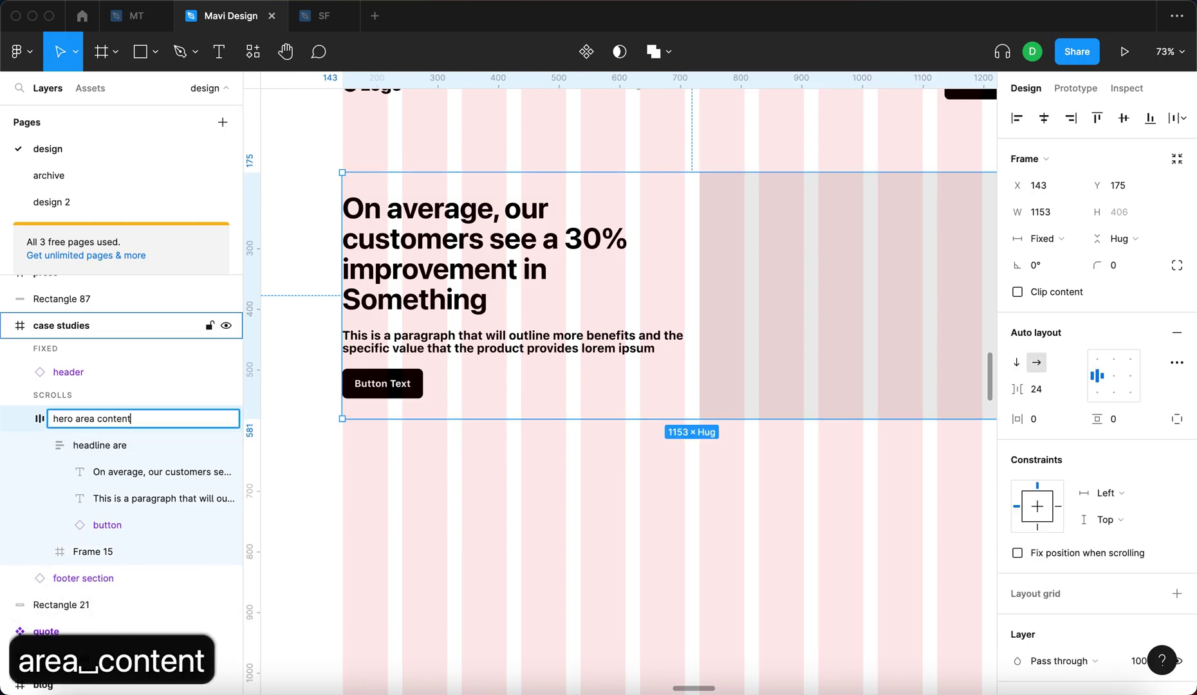
key(Return)
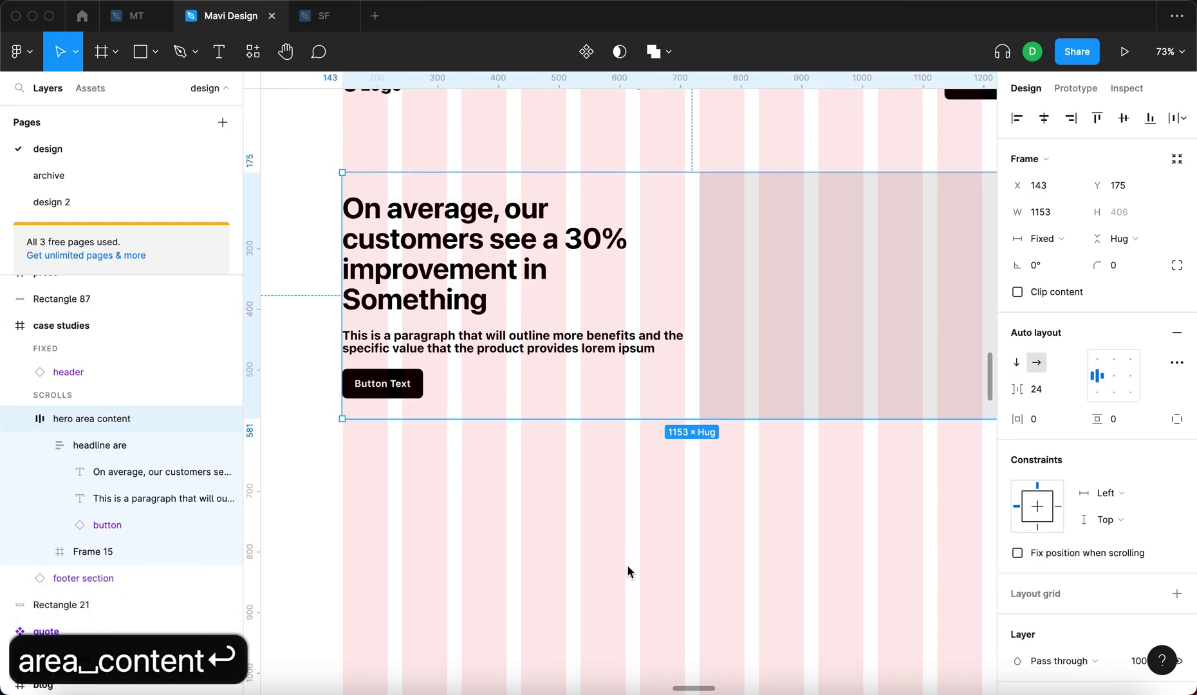
Shift the hero area content frame's left edge to x 144.
scroll(879, 254, down, 6)
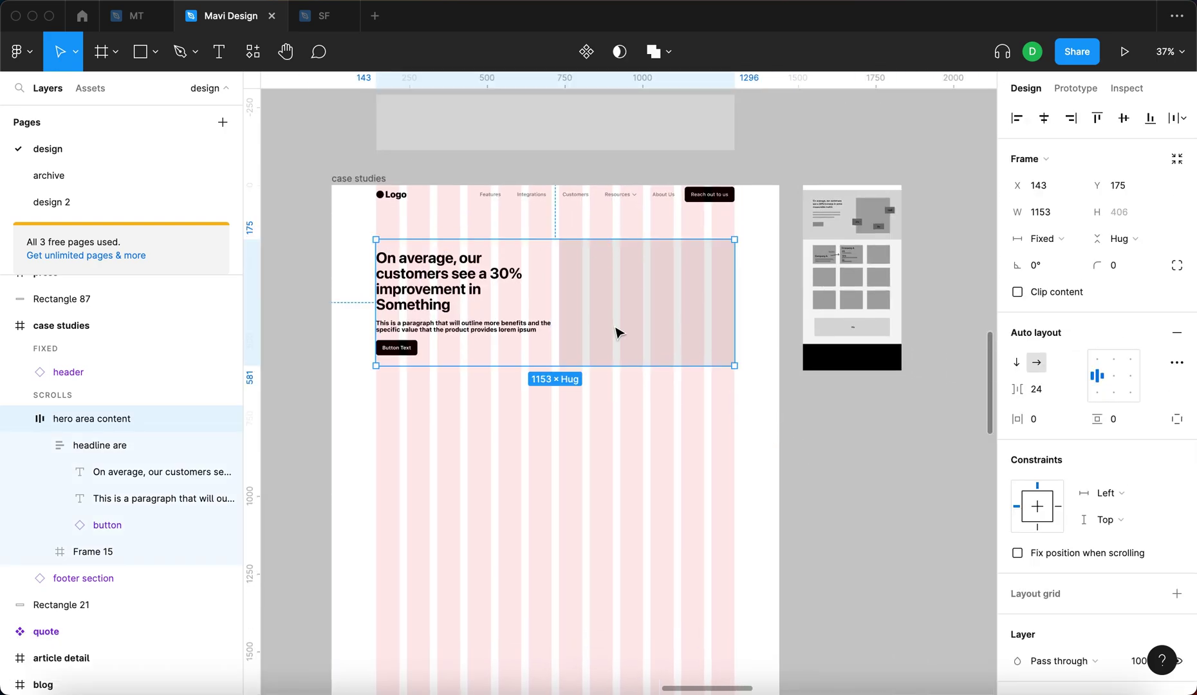
scroll(352, 267, up, 12)
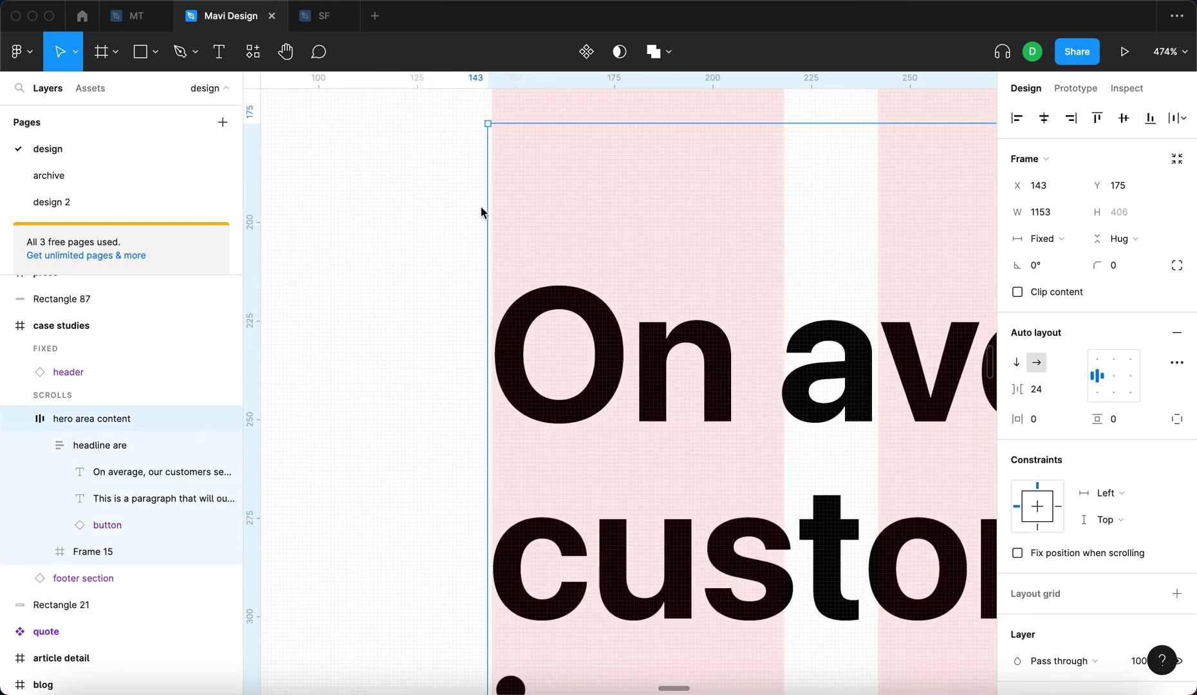
drag(488, 210, 494, 213)
scroll(553, 218, down, 9)
scroll(854, 220, right, 5)
scroll(943, 241, down, 3)
click(865, 446)
Narrow the headline area from 565 to 466 wide, widening the grey placeholder.
double_click(509, 252)
scroll(625, 208, up, 5)
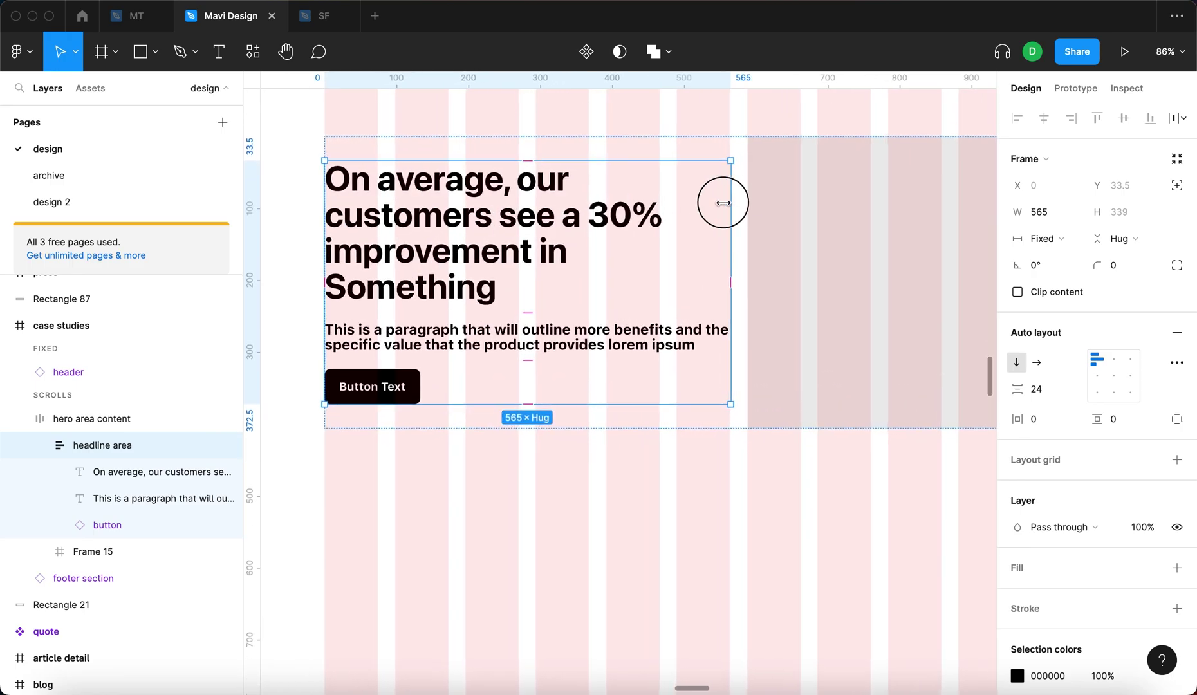
drag(721, 203, 659, 209)
scroll(582, 168, up, 3)
scroll(679, 263, up, 5)
drag(659, 273, 666, 238)
click(1048, 211)
key(Up)
scroll(674, 233, up, 5)
scroll(674, 229, down, 10)
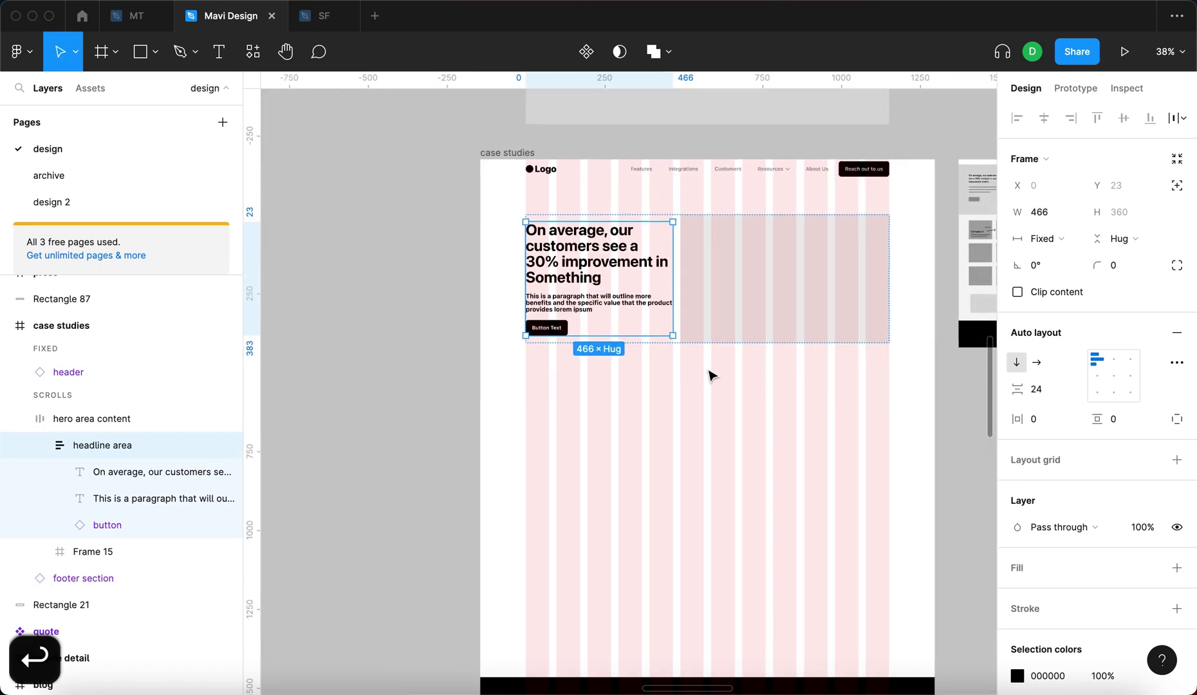
key(Escape)
double_click(724, 278)
click(680, 576)
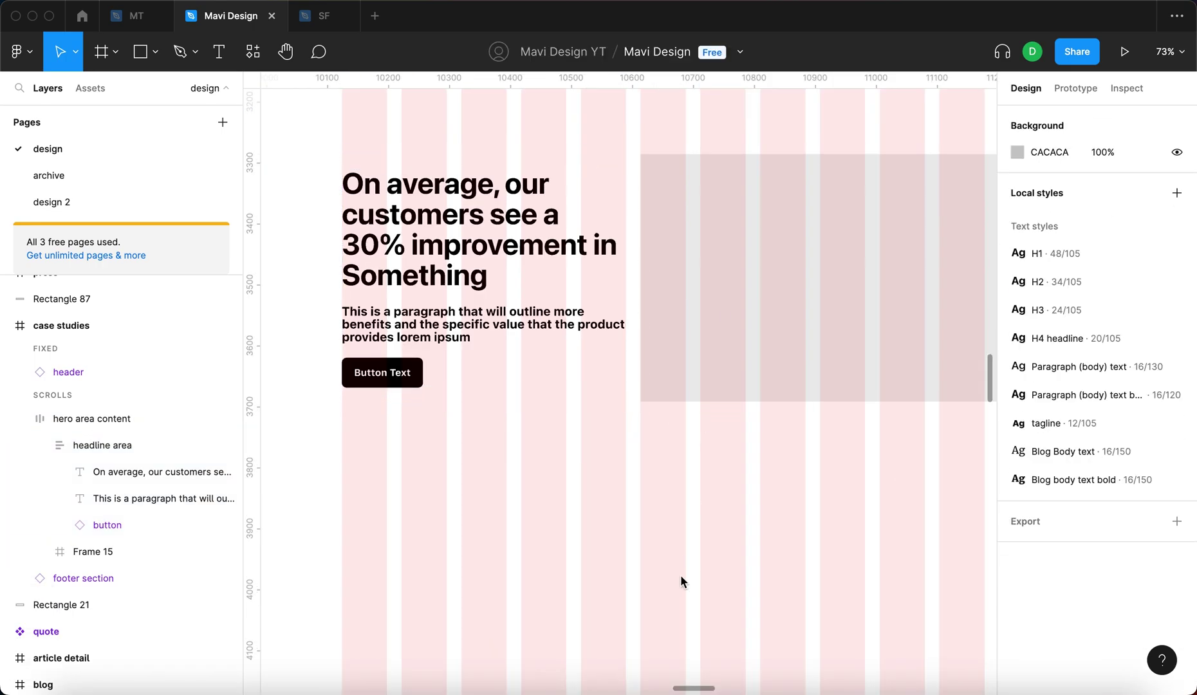
Raise hero area content's item spacing by 74 to 98, then by 24 to 122.
click(733, 333)
click(1038, 388)
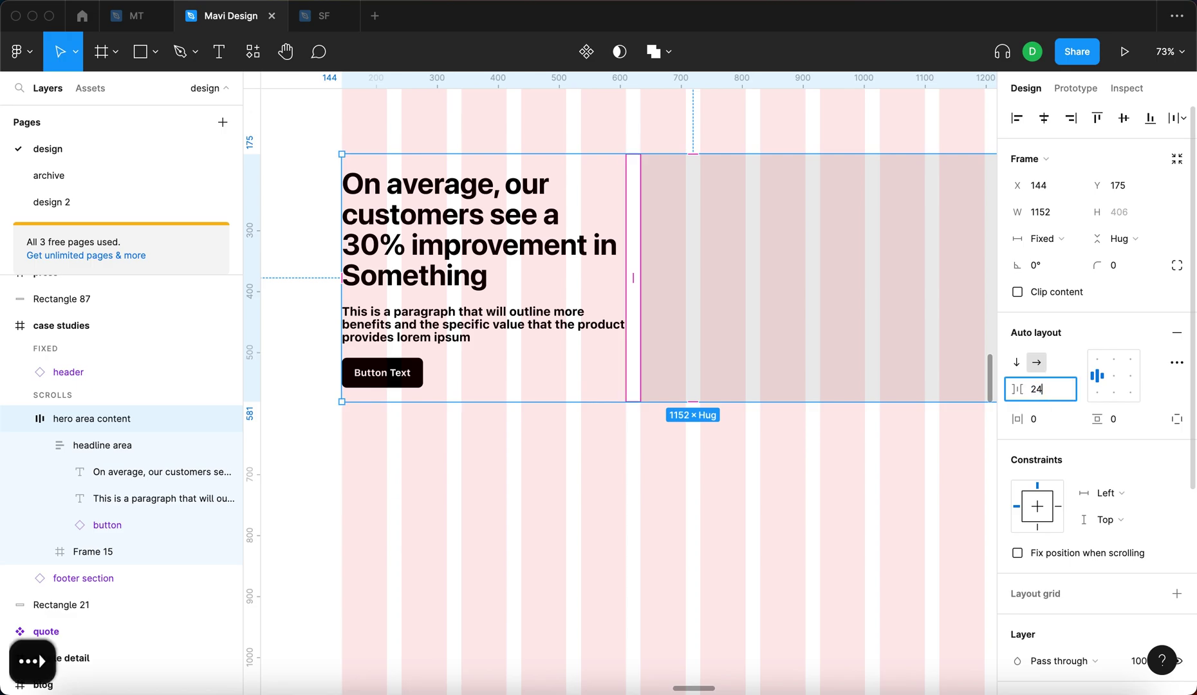
text(1)
key(BackSpace)
text(=)
key(BackSpace)
text(+74)
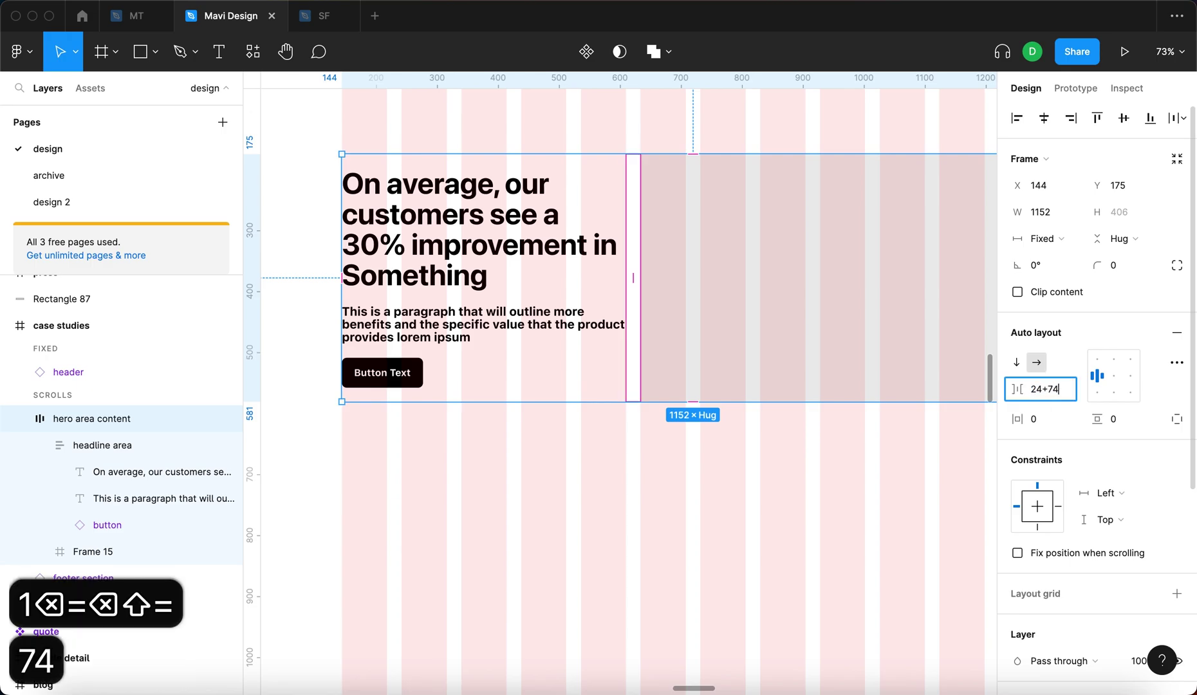
key(Return)
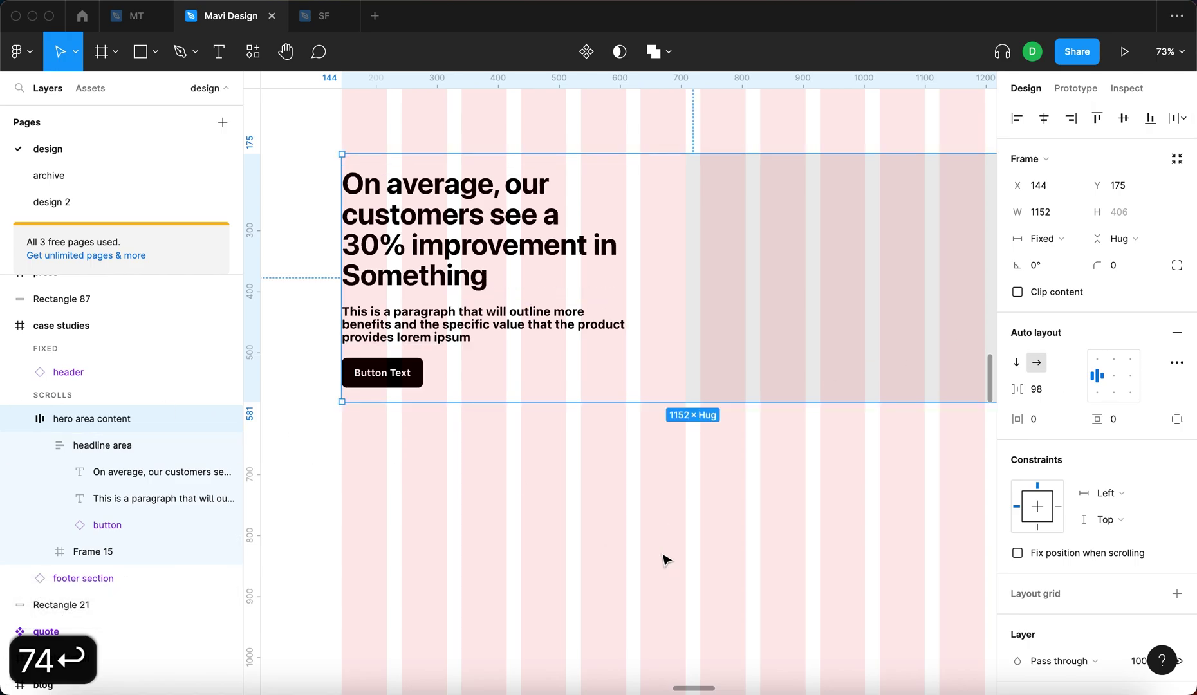
click(663, 556)
scroll(663, 556, down, 3)
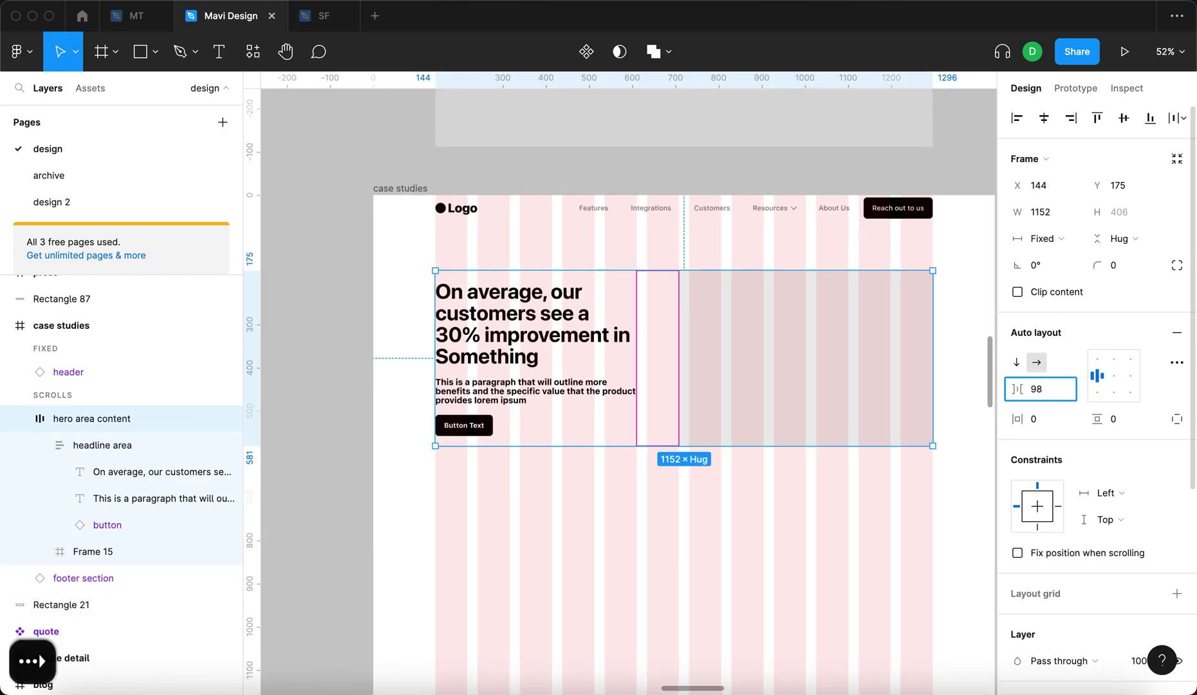
text(+24)
key(Return)
click(609, 556)
scroll(683, 338, up, 3)
click(687, 187)
scroll(685, 453, down, 4)
click(770, 556)
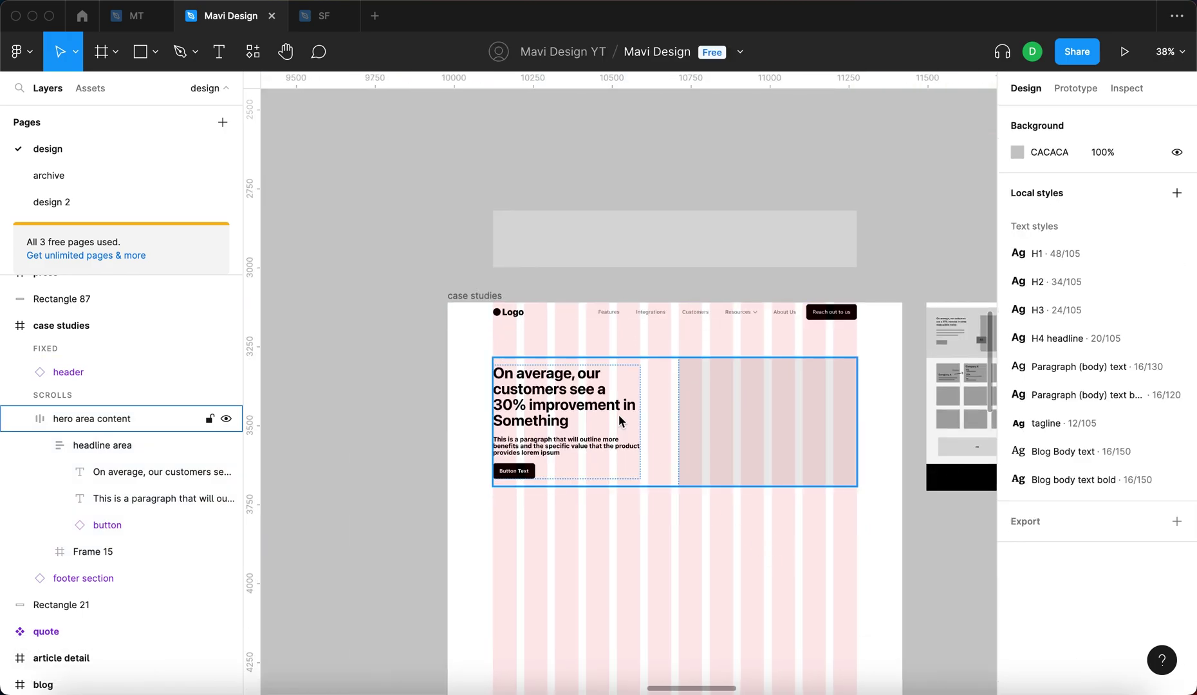
Insert a line break in the headline so 'a 30% improvement' starts a new line.
scroll(703, 408, up, 4)
scroll(531, 380, left, 1)
click(532, 379)
double_click(532, 379)
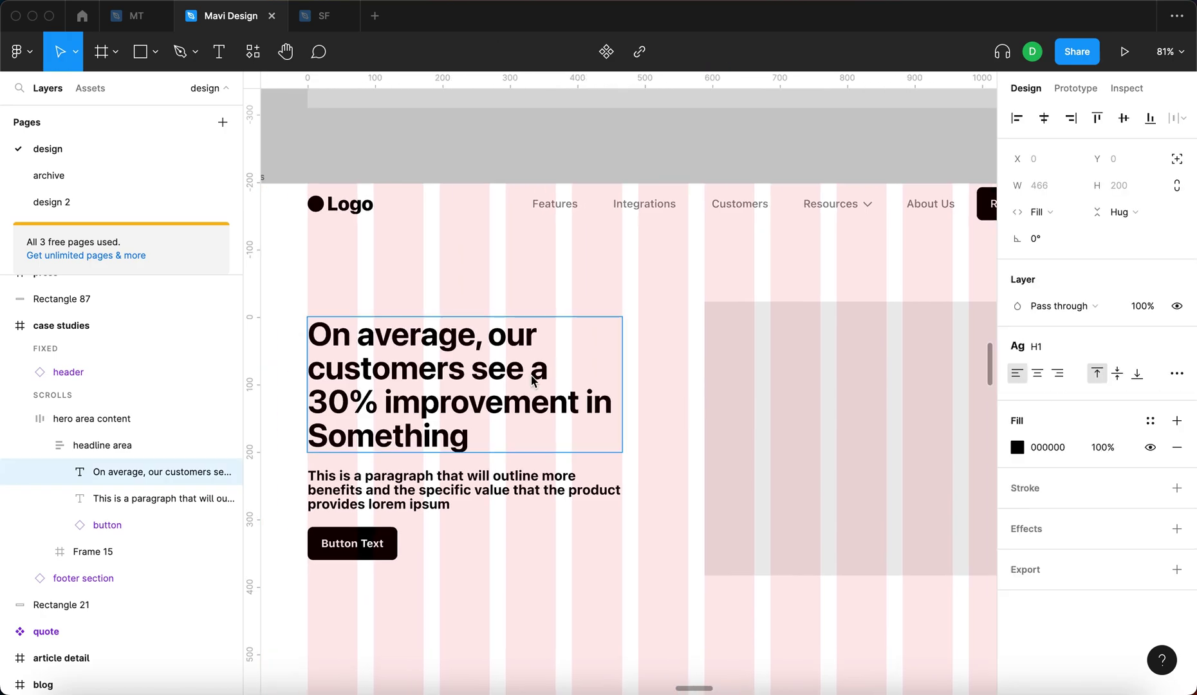
key(super+Return)
key(Return)
click(532, 380)
key(shift+Return)
key(Escape)
key(Escape)
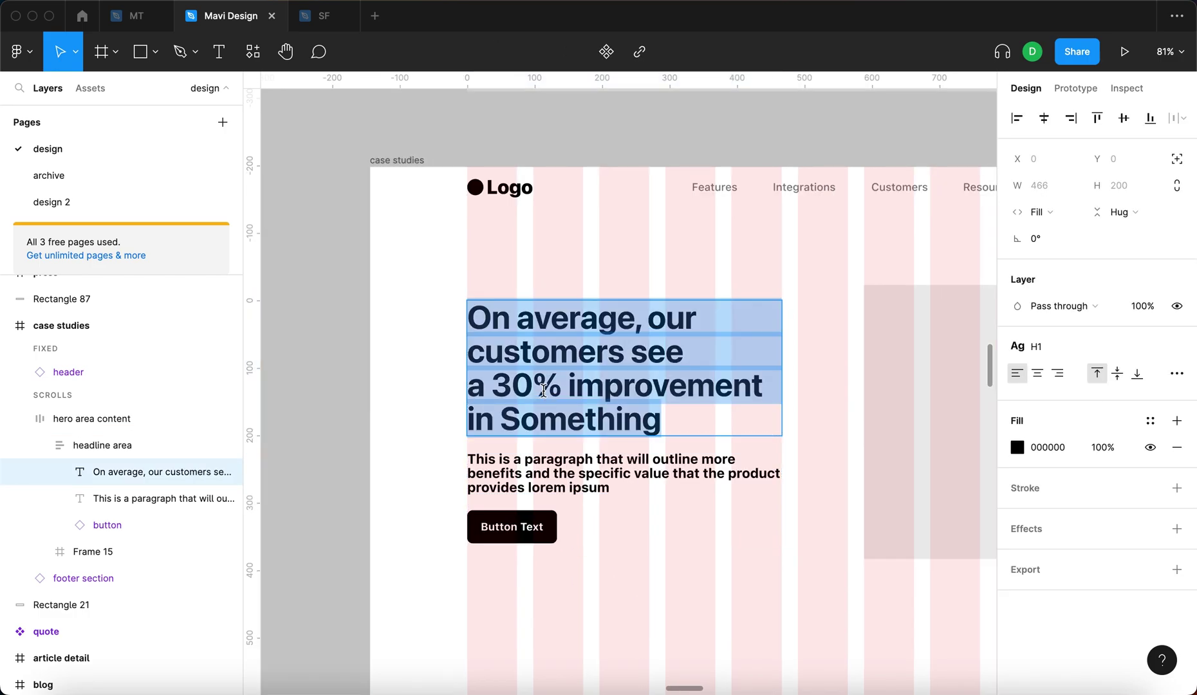
click(401, 382)
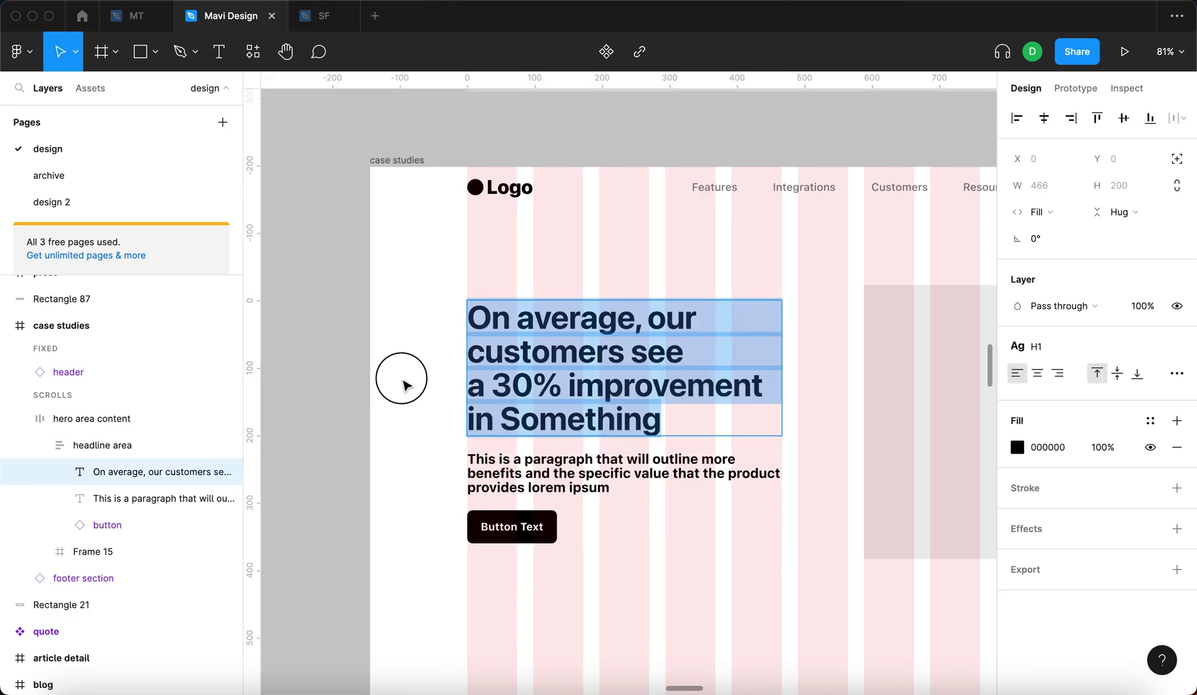
key(Return)
Select the words '30% improvement' in the headline text.
click(491, 389)
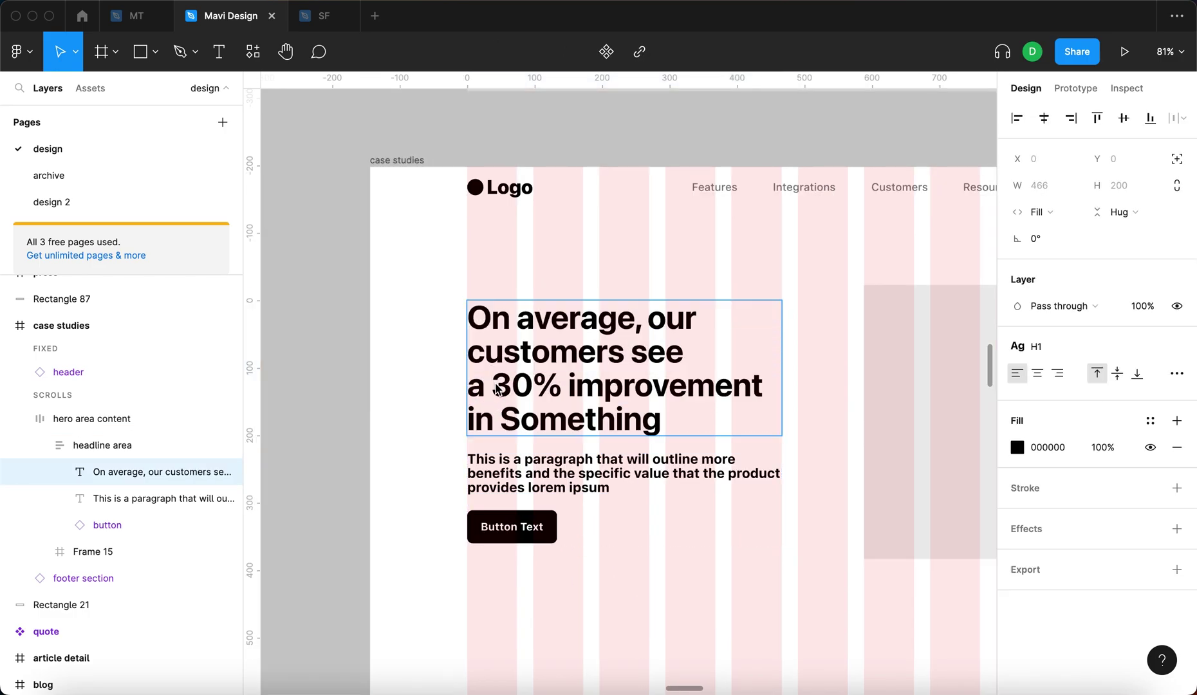
drag(496, 390, 762, 397)
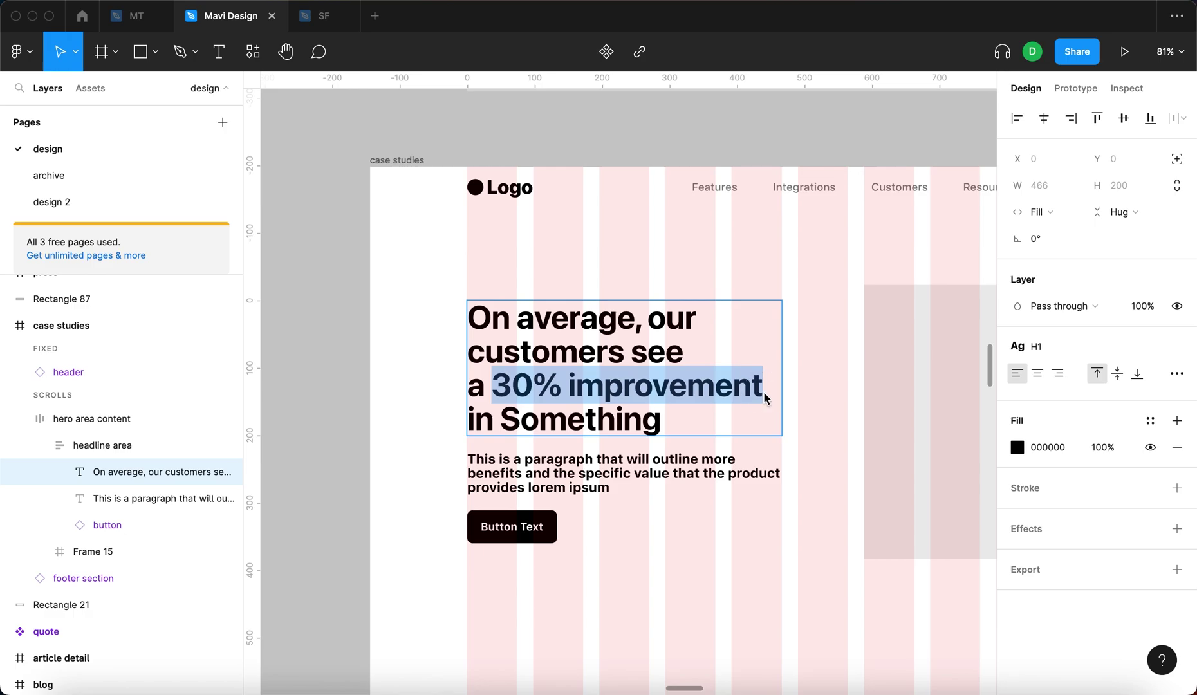
scroll(793, 422, down, 5)
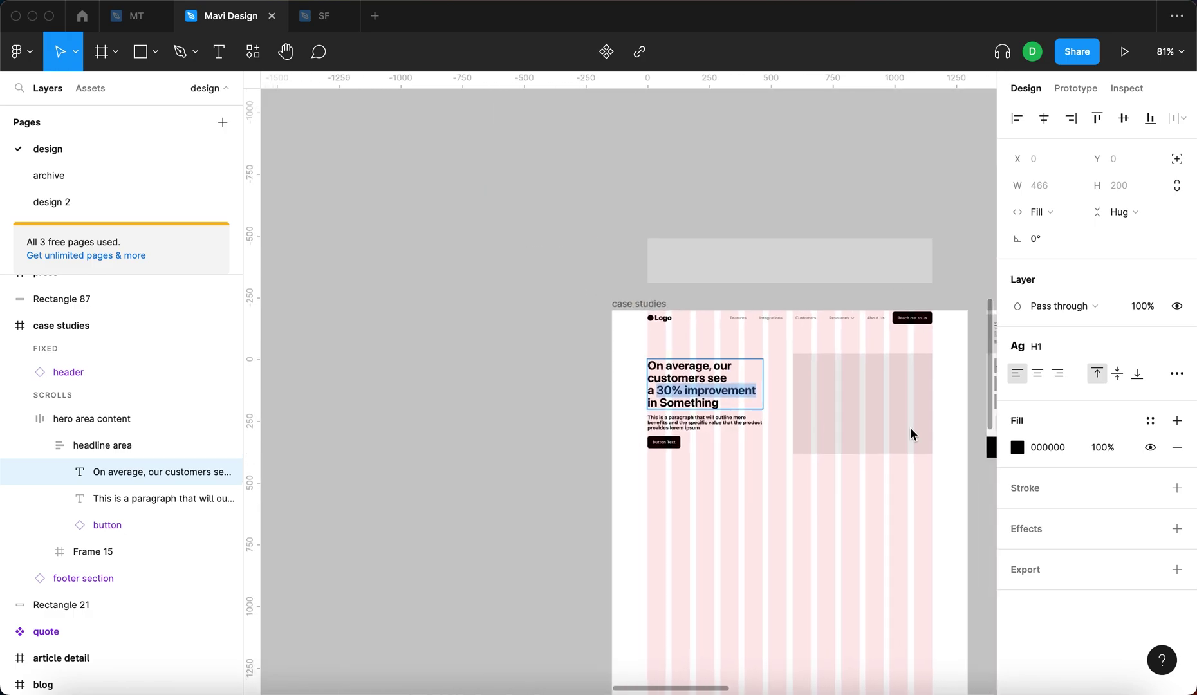
Fill the selected words with the monitor icon's blue 0071FE using the eyedropper.
click(1018, 447)
click(820, 509)
scroll(479, 383, down, 5)
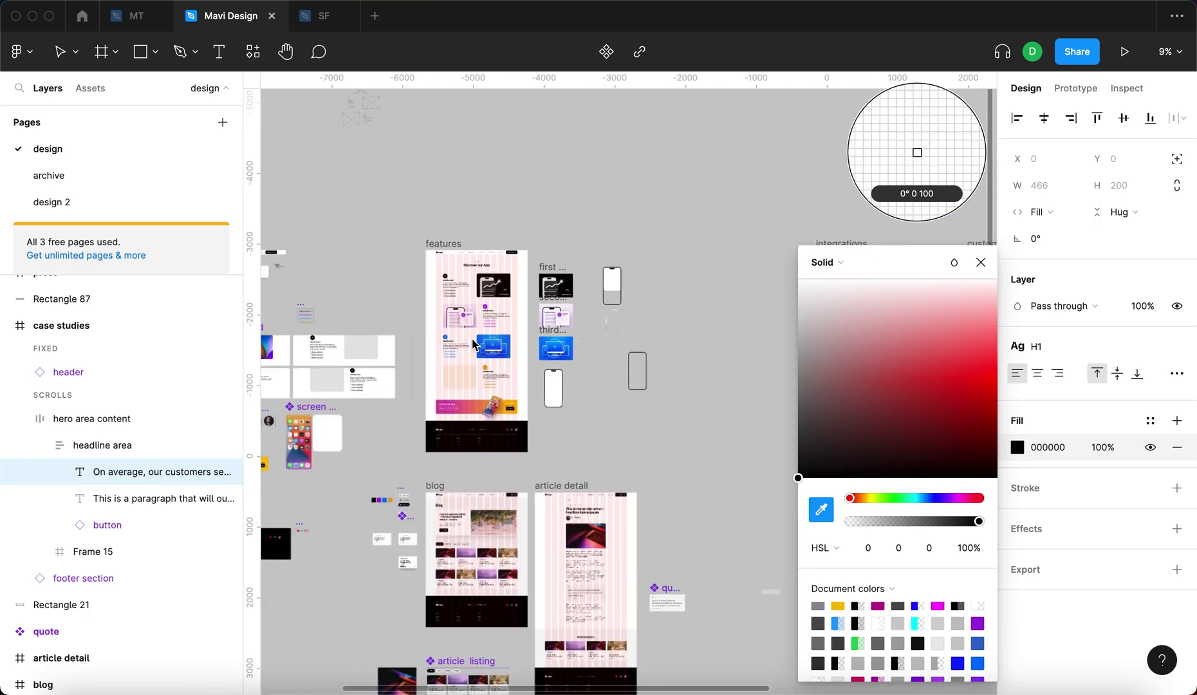
scroll(449, 341, up, 10)
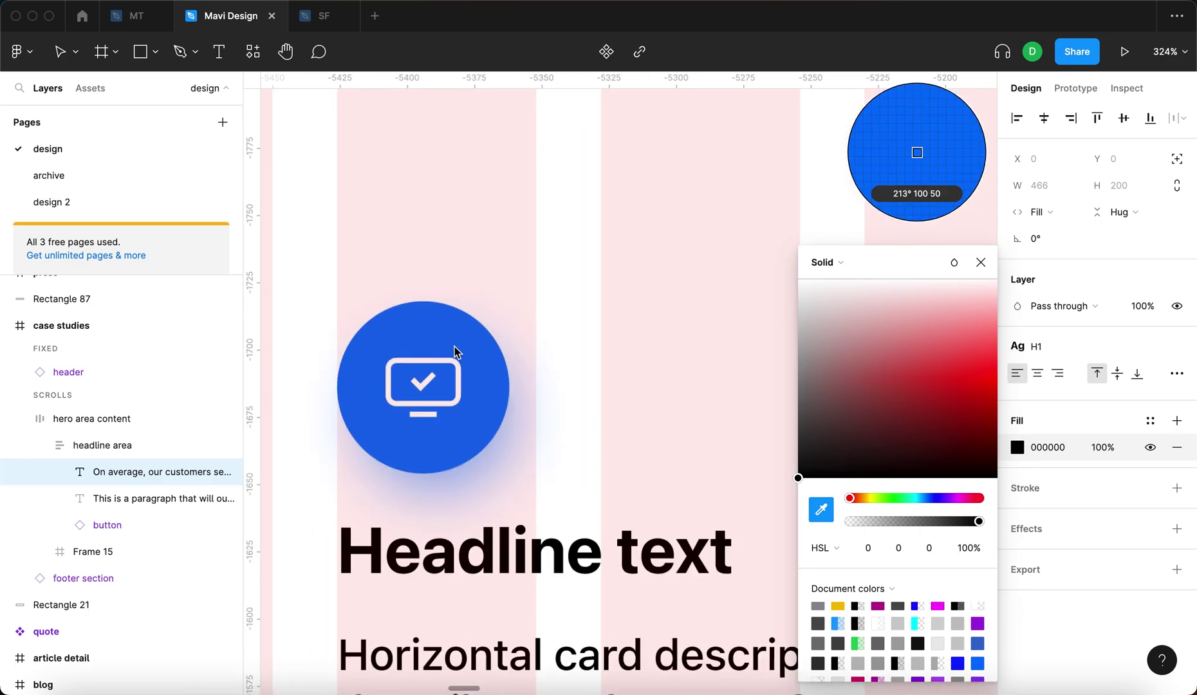
click(481, 384)
scroll(632, 396, down, 8)
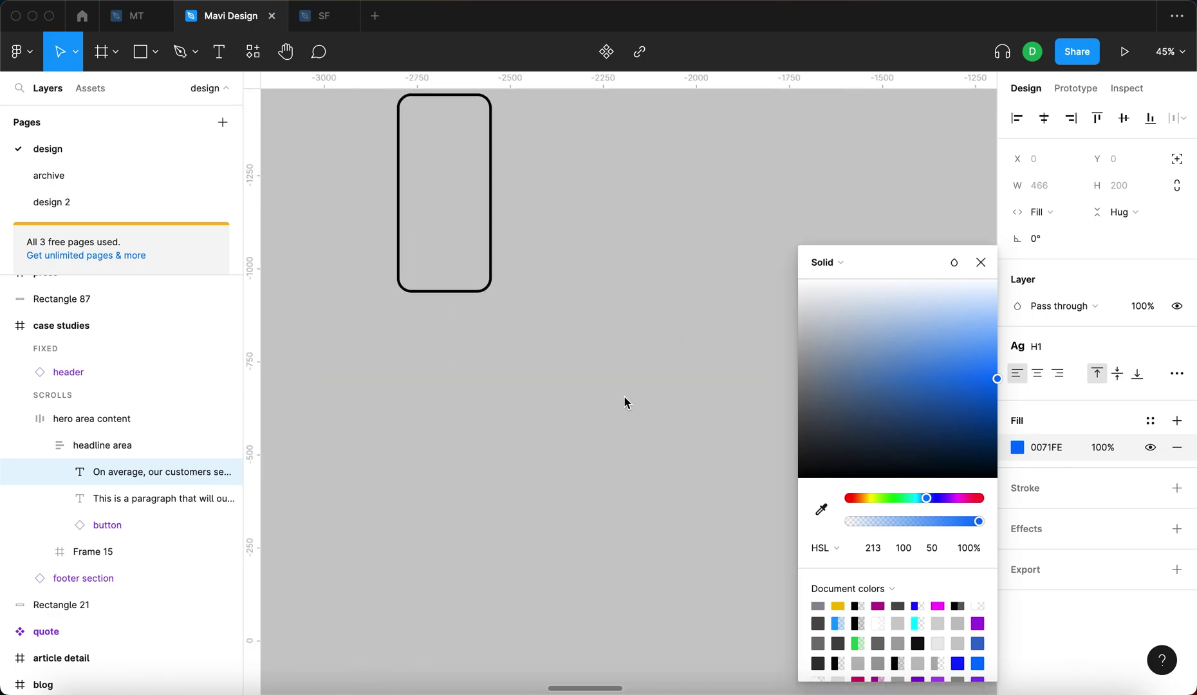
scroll(623, 395, right, 5)
scroll(624, 396, down, 2)
click(673, 412)
scroll(540, 348, up, 8)
super+click(579, 322)
click(332, 358)
scroll(478, 371, left, 5)
scroll(479, 371, up, 1)
Draw a 164×164 square, fill it with the headline blue, and save it as colour style 'Blue'.
key(r)
mouse_move(447, 346)
mouse_down()
mouse_move(519, 419)
mouse_move(536, 405)
mouse_up()
key(i)
scroll(832, 386, up, 5)
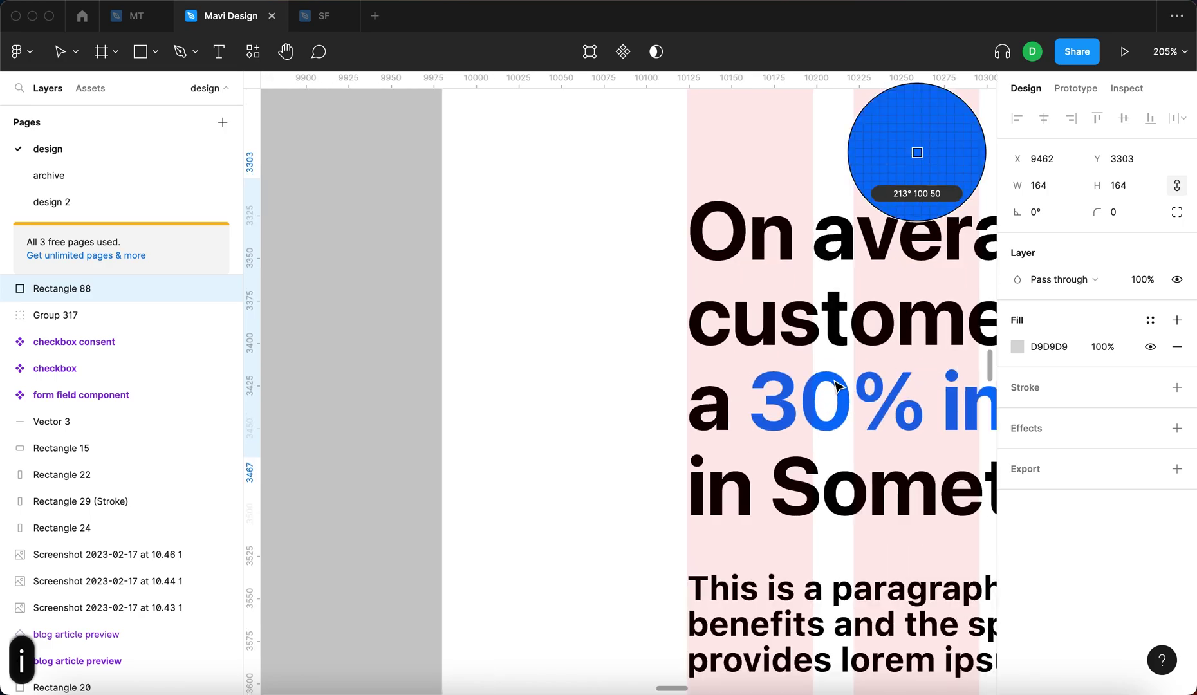
click(832, 386)
scroll(630, 360, down, 6)
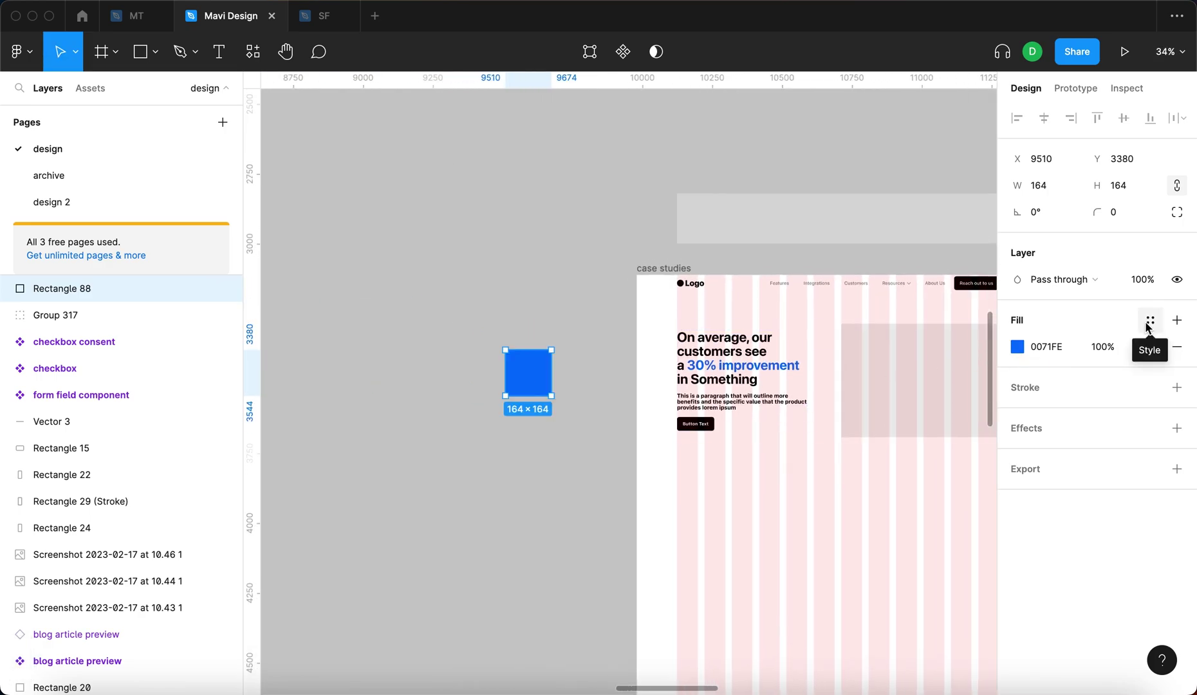
click(1150, 321)
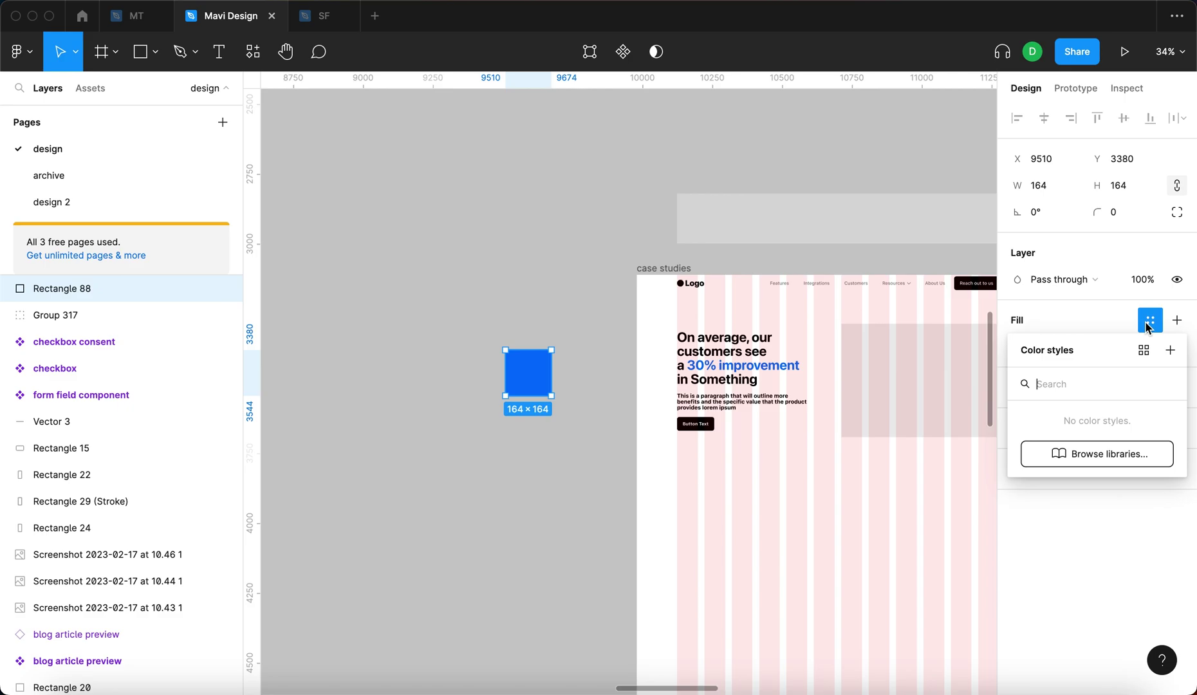
click(1170, 350)
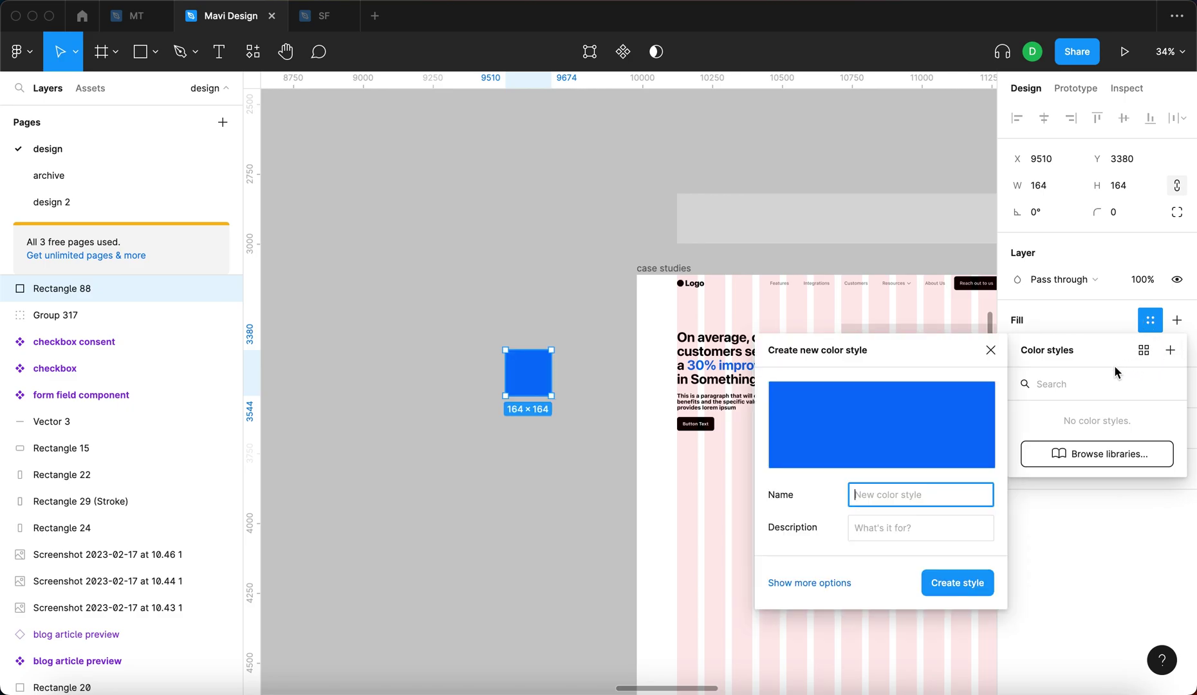
text(Blue)
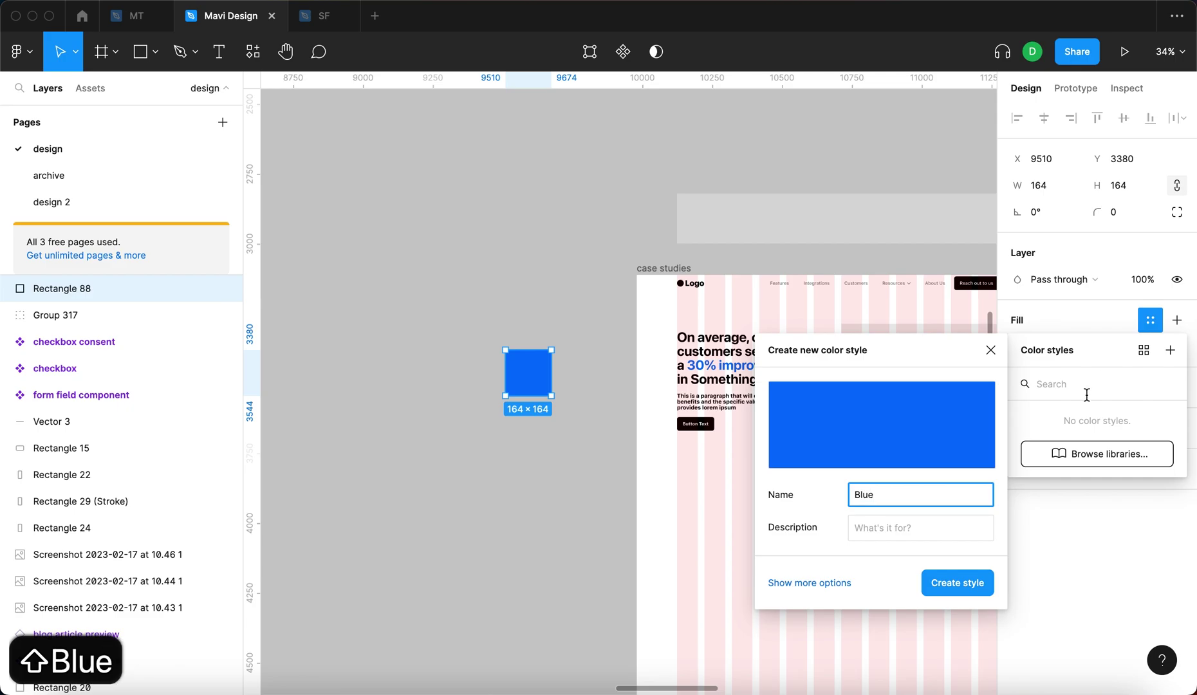
click(956, 582)
key(Escape)
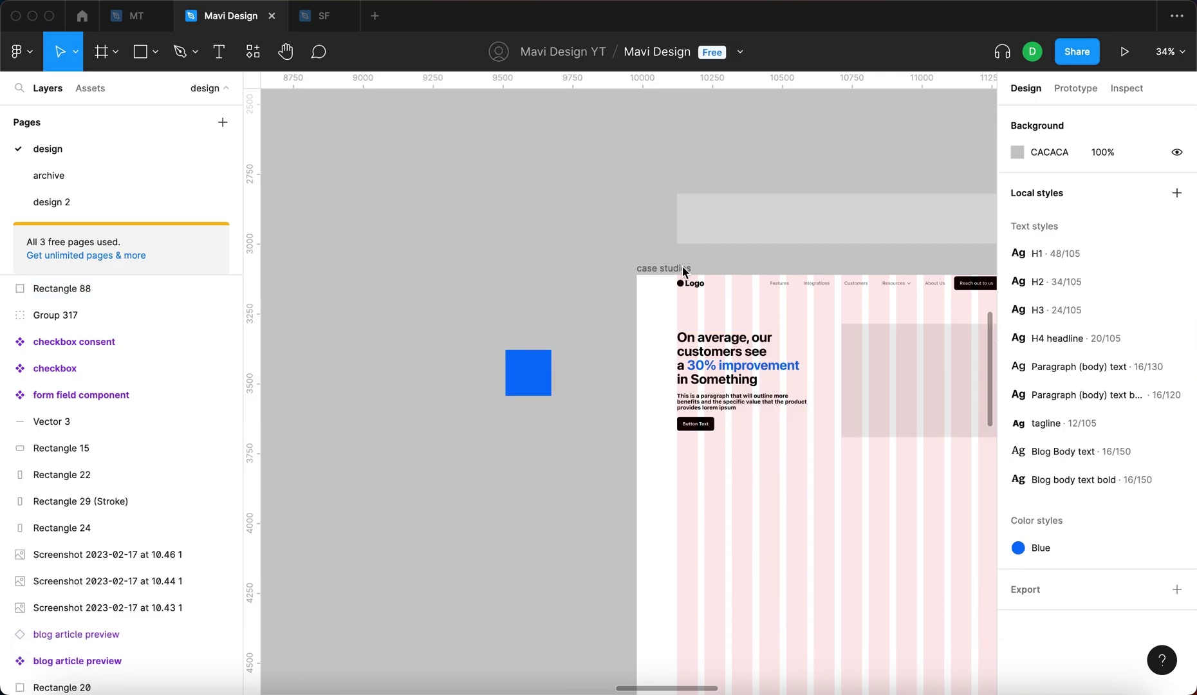
Draw a 405×187 rectangle and apply the Blue colour style to it.
key(r)
mouse_move(419, 186)
mouse_down()
mouse_move(533, 239)
mouse_move(597, 211)
mouse_up()
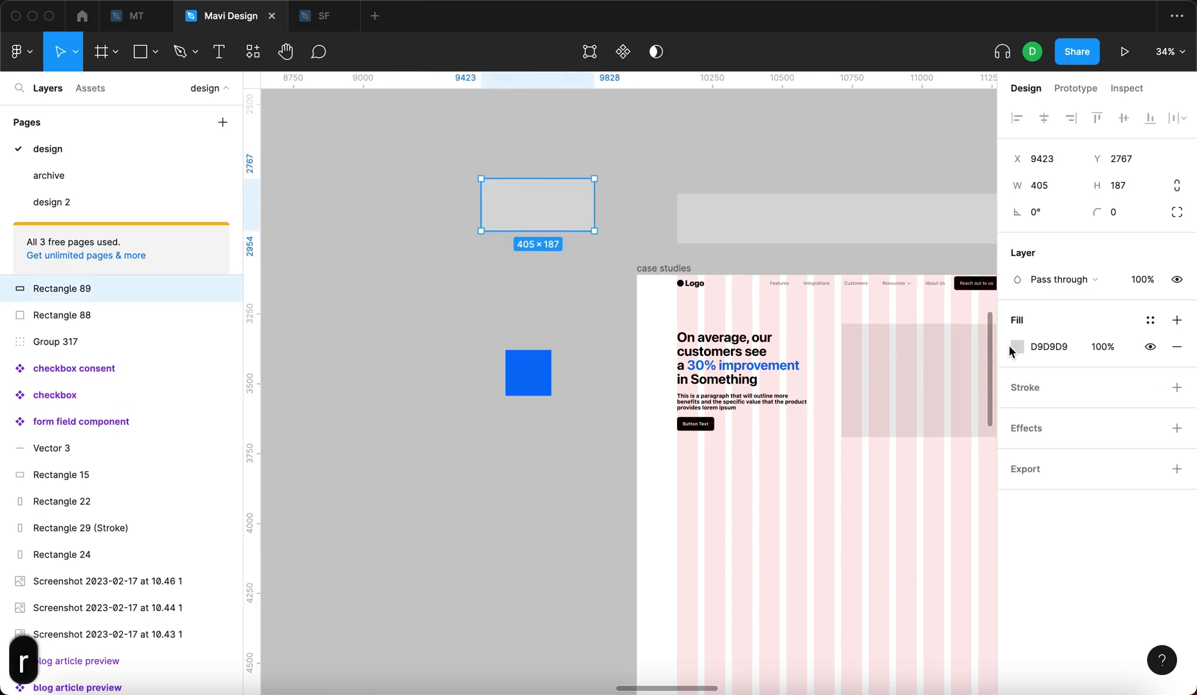
click(1152, 321)
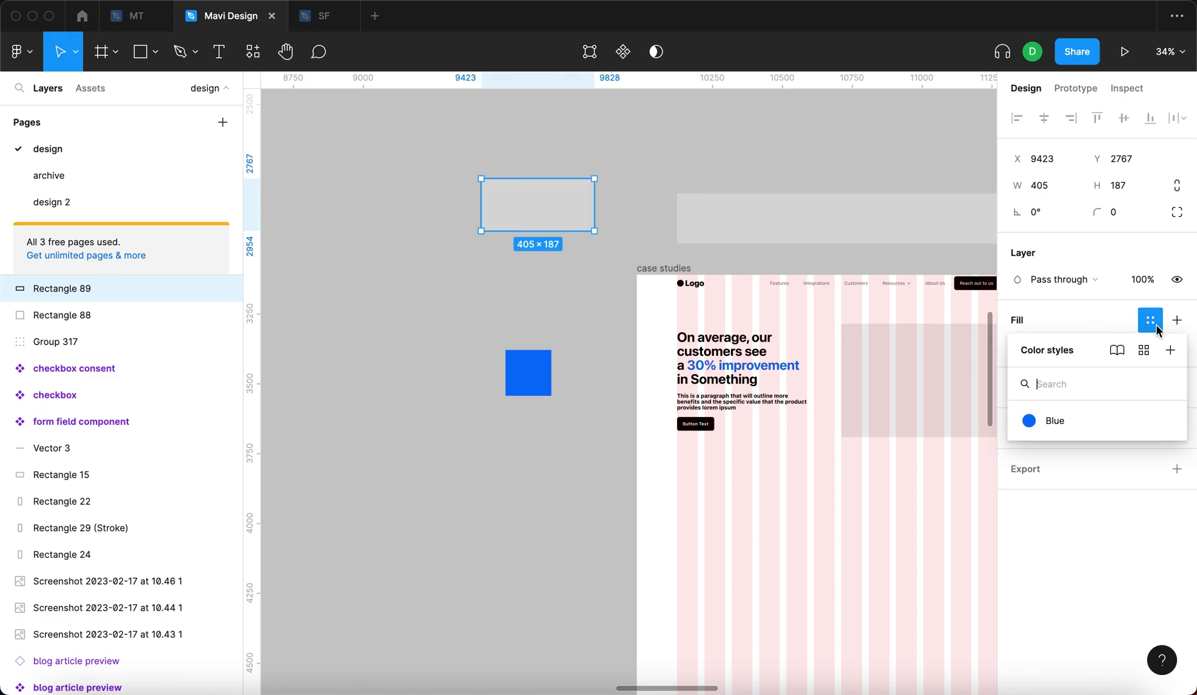
click(1075, 424)
Move the large blue rectangle down and left, and nudge the small blue square up.
click(440, 329)
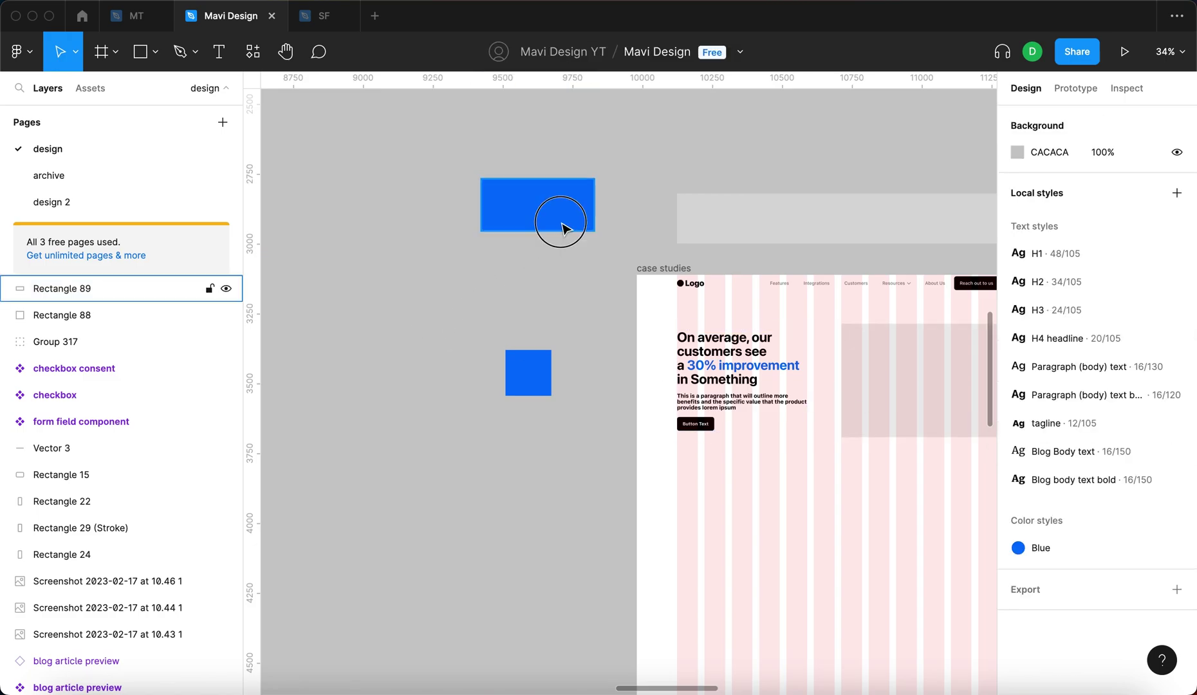
drag(556, 219, 523, 313)
click(521, 535)
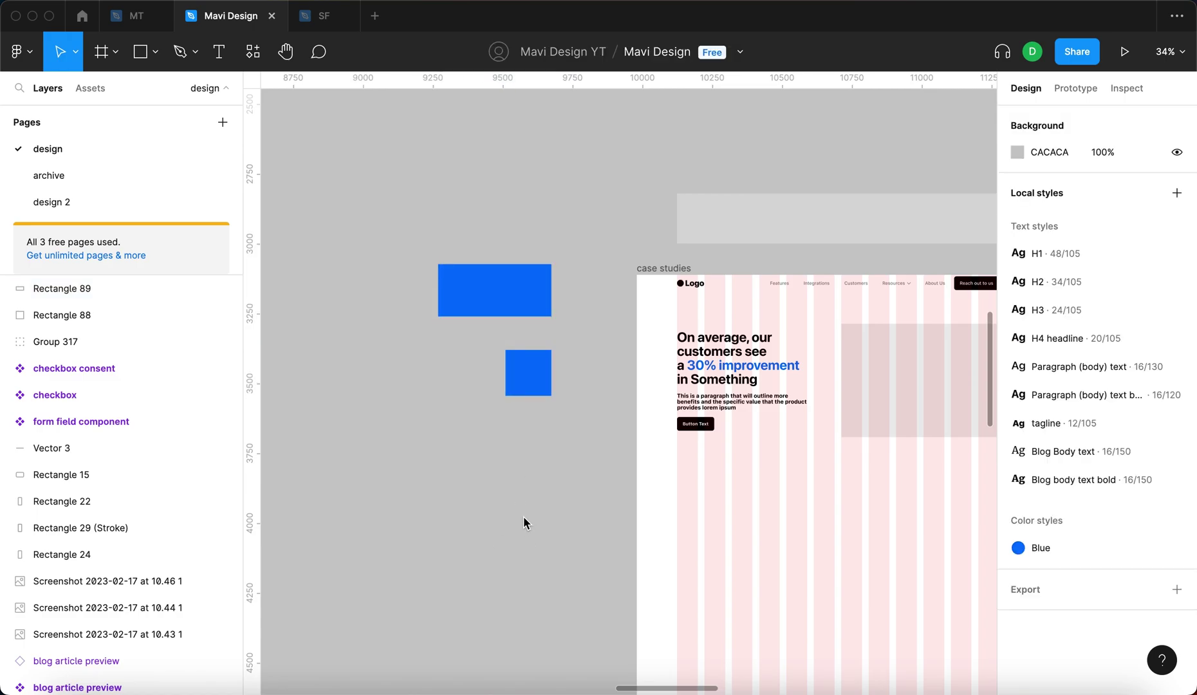
drag(529, 388, 529, 374)
click(526, 430)
scroll(527, 430, right, 3)
scroll(526, 430, down, 2)
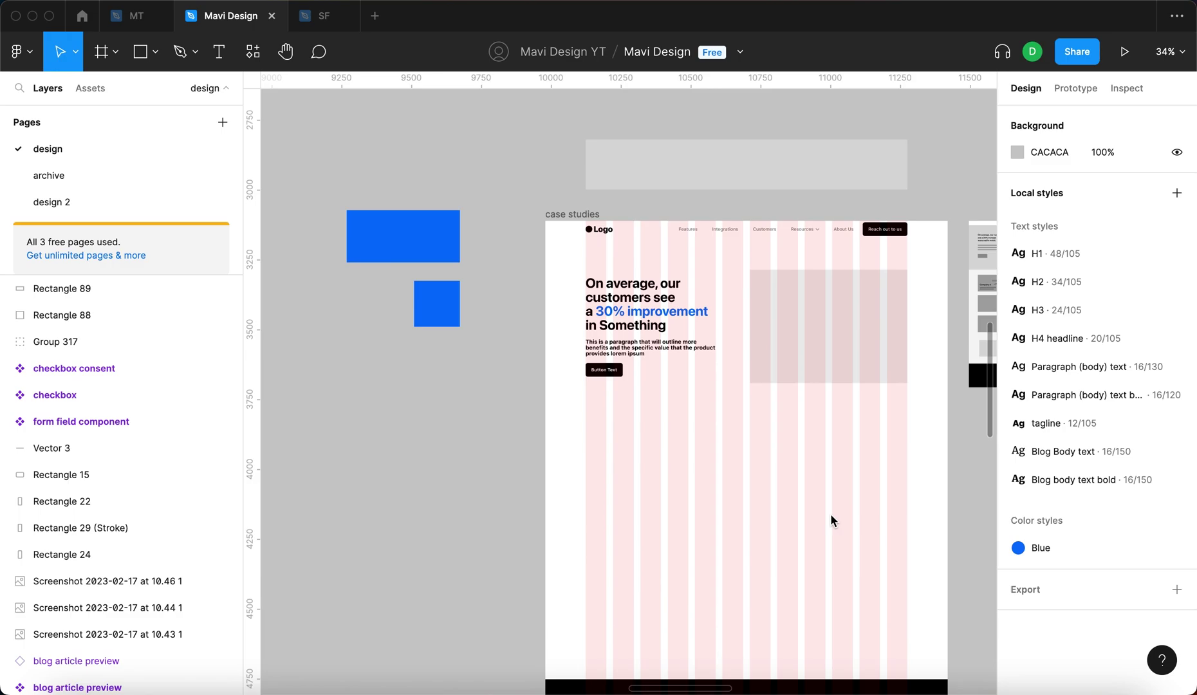
scroll(634, 315, up, 10)
Set the hero paragraph's layer opacity to 60%.
super+click(604, 378)
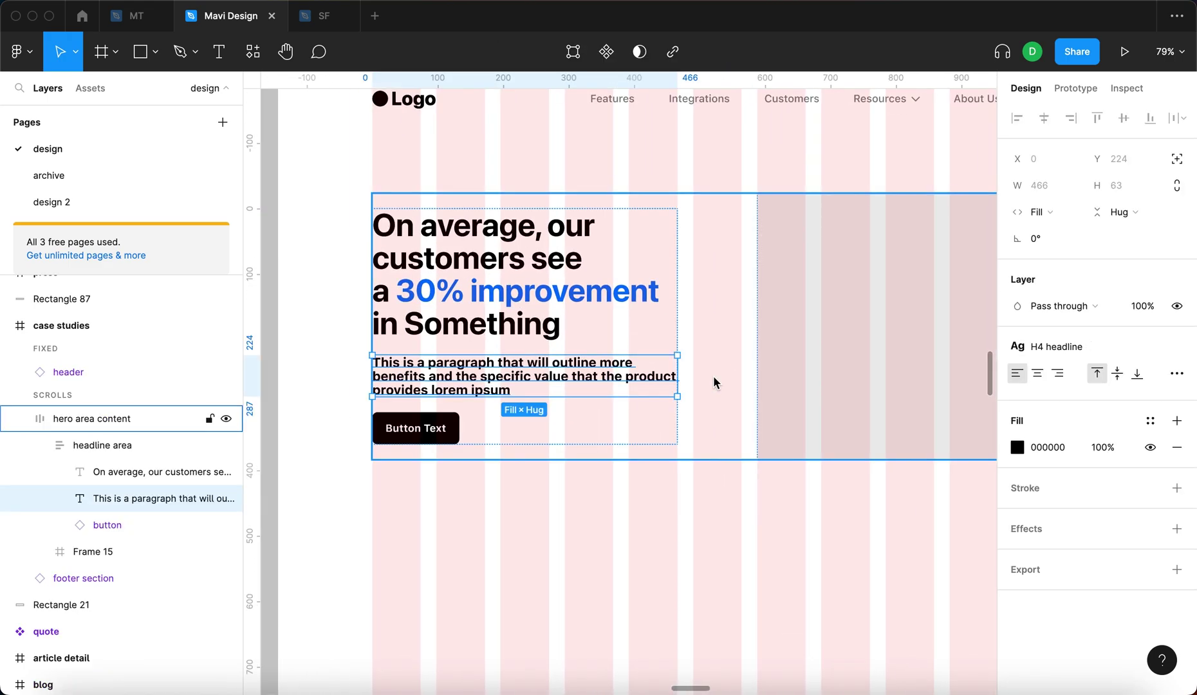
click(678, 537)
scroll(678, 537, down, 5)
super+click(638, 437)
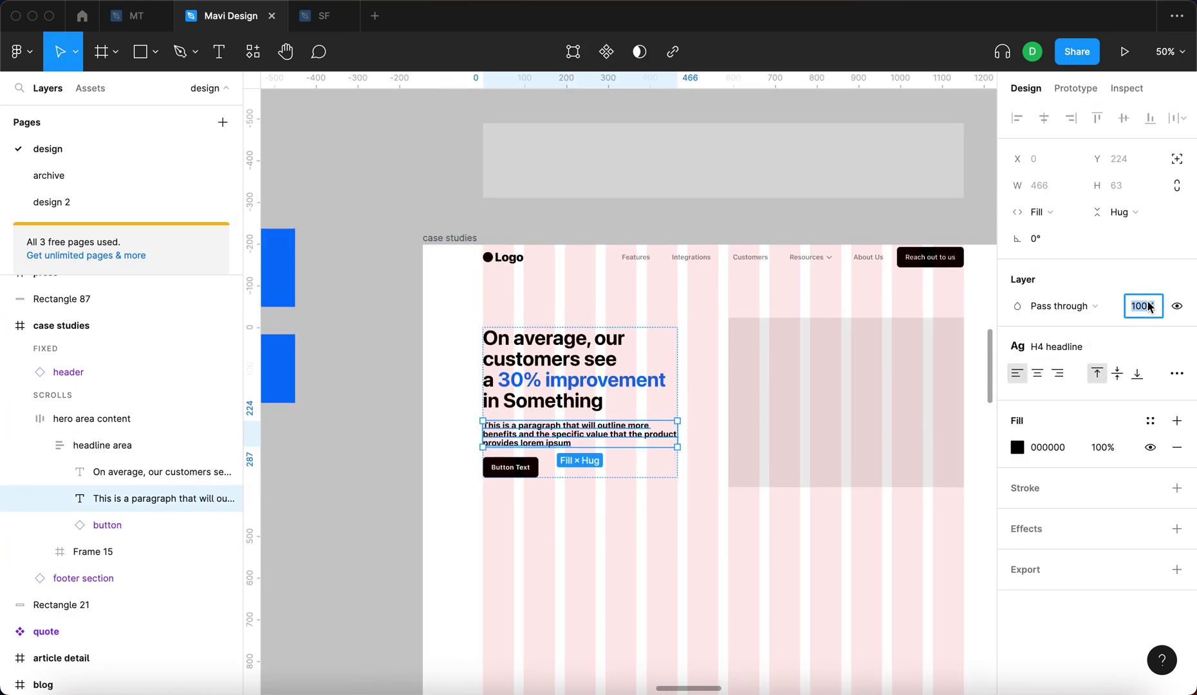
key(shift+Up)
key(shift+Down)
key(shift+Up)
key(shift+Down)
key(shift+Down)
key(shift+Down)
key(shift+Down)
key(shift+Down)
key(shift+Down)
key(shift+Up)
key(shift+Up)
key(Return)
View the canvas at actual size with layout grids hidden, and open the prototype preview.
click(440, 570)
key(super+0)
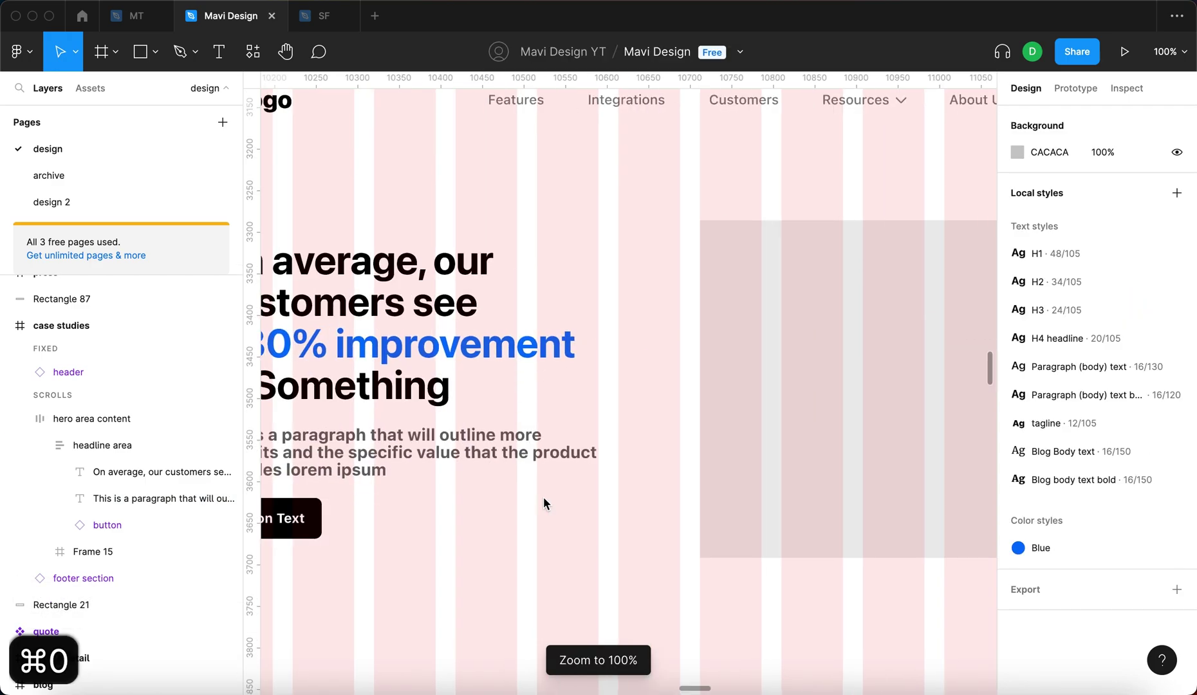
key(shift+g)
scroll(654, 197, down, 3)
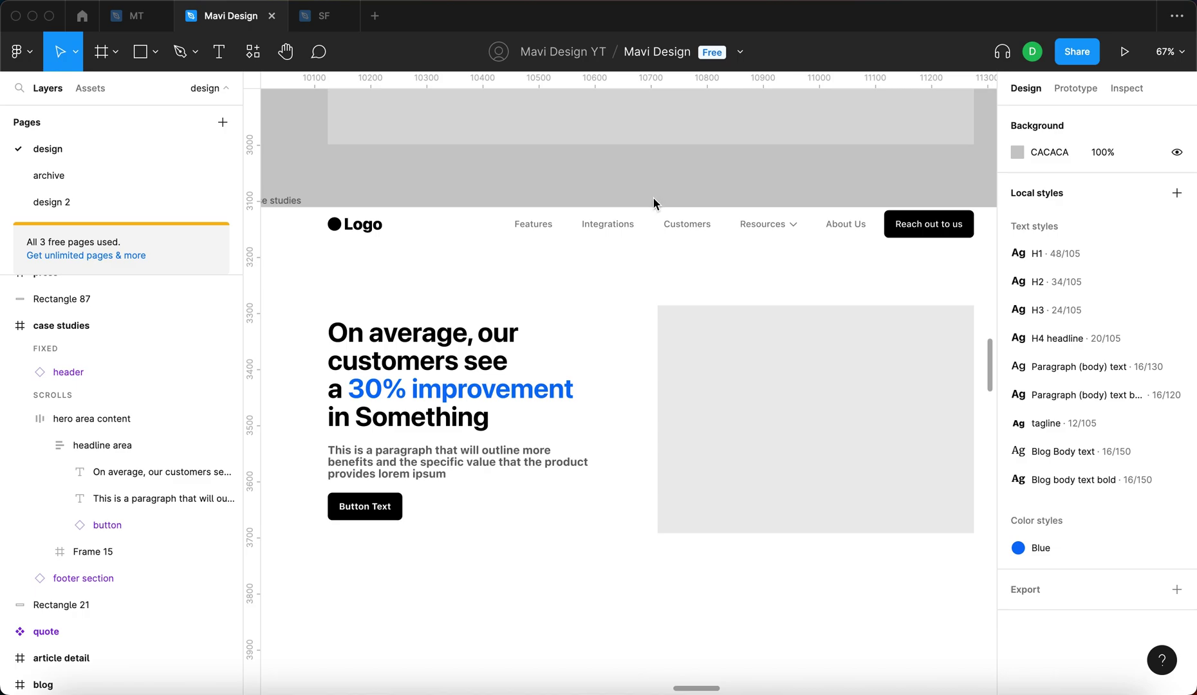
click(1125, 51)
Back in the editor, turn the layout grids back on, then switch to the prototype tab.
click(194, 25)
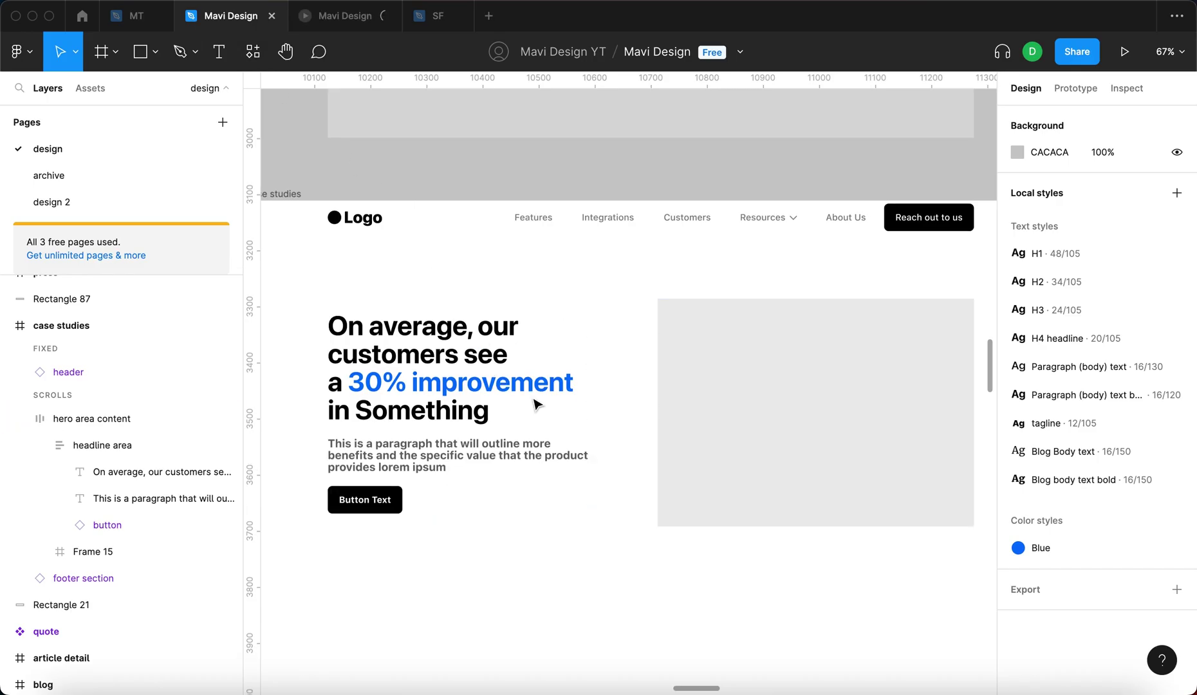
scroll(653, 553, down, 1)
key(shift+g)
scroll(699, 521, down, 3)
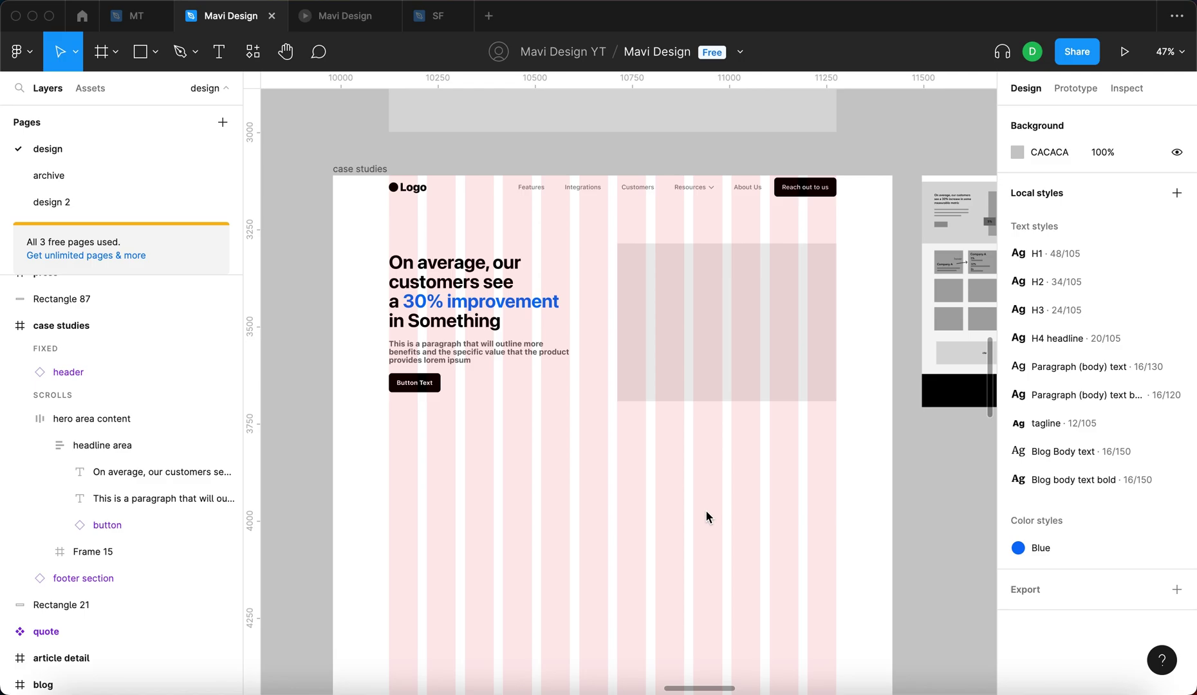
key(shift+g)
key(shift+g)
key(shift+g)
key(shift+g)
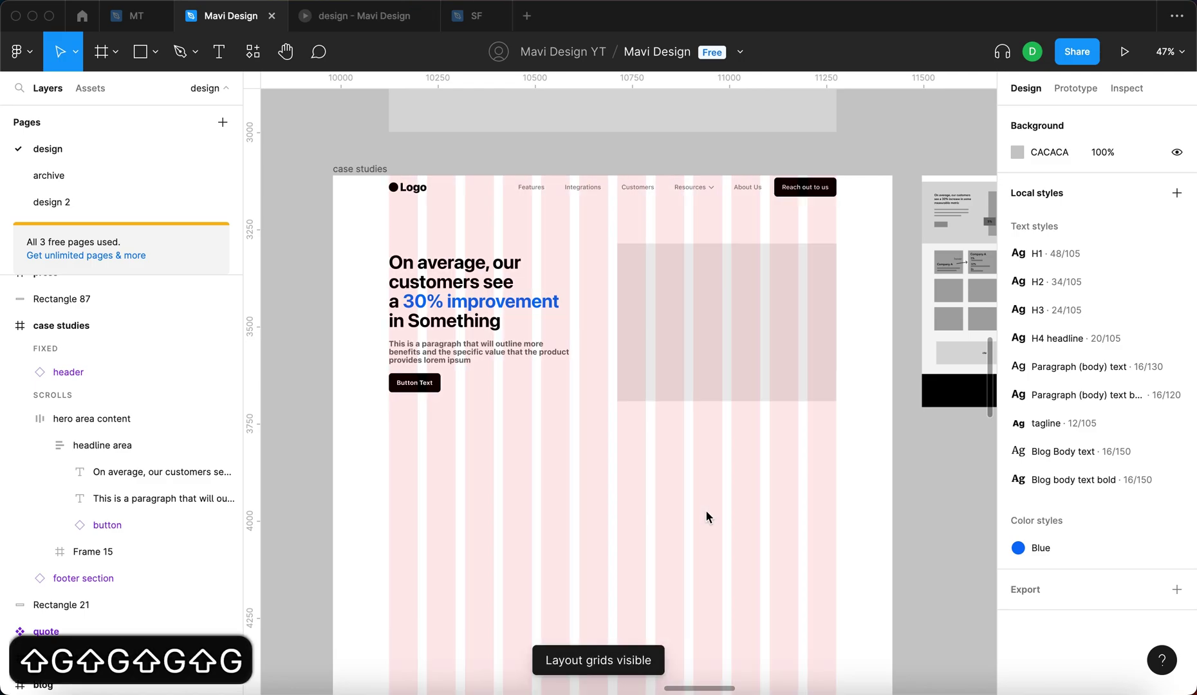
click(361, 16)
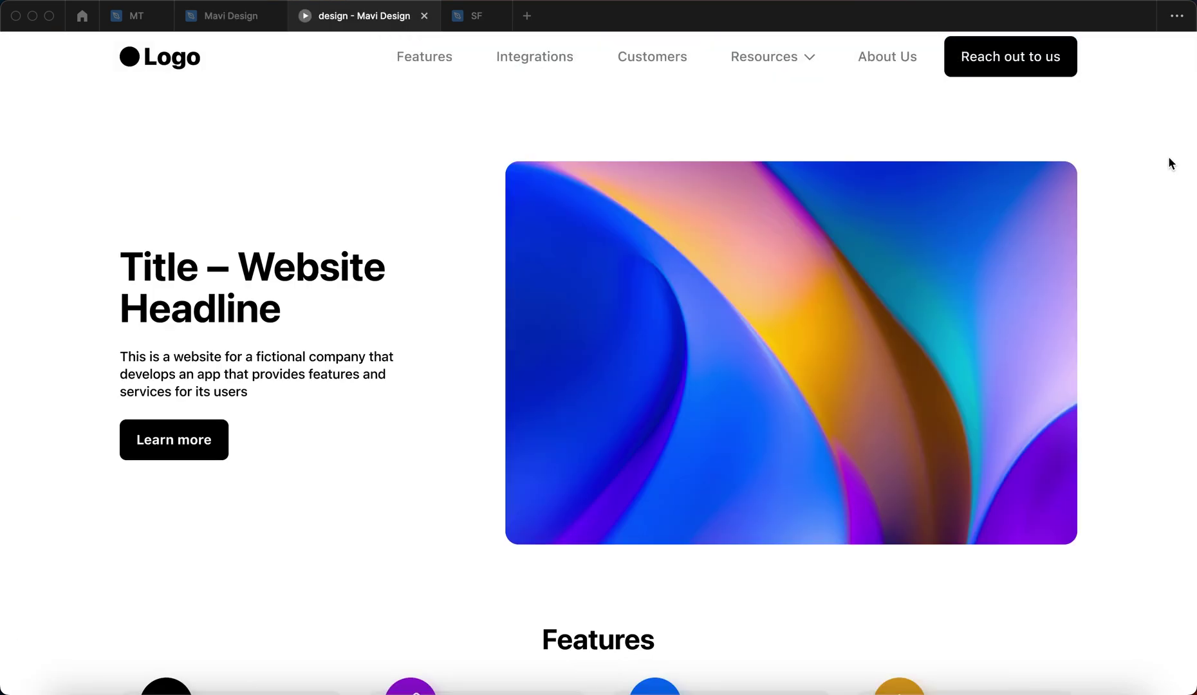
Hide the Figma UI in the prototype, go to Resources > Case Studies, then return to the editor.
click(1123, 51)
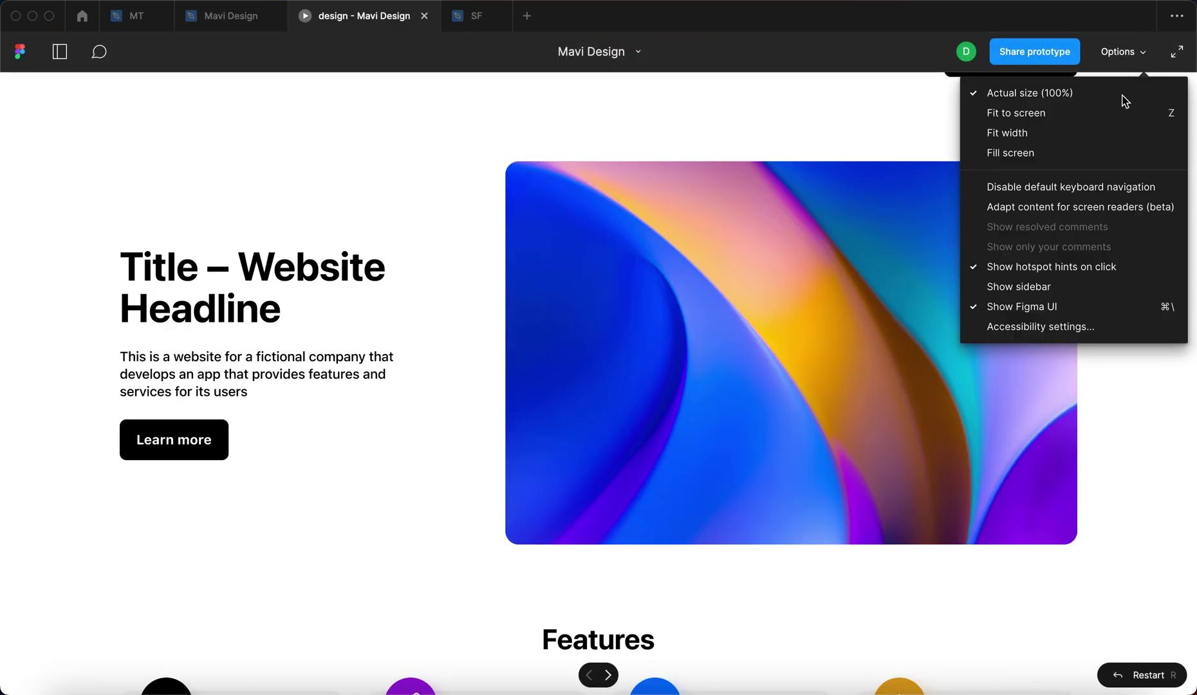
click(1099, 306)
click(774, 58)
click(790, 60)
click(791, 57)
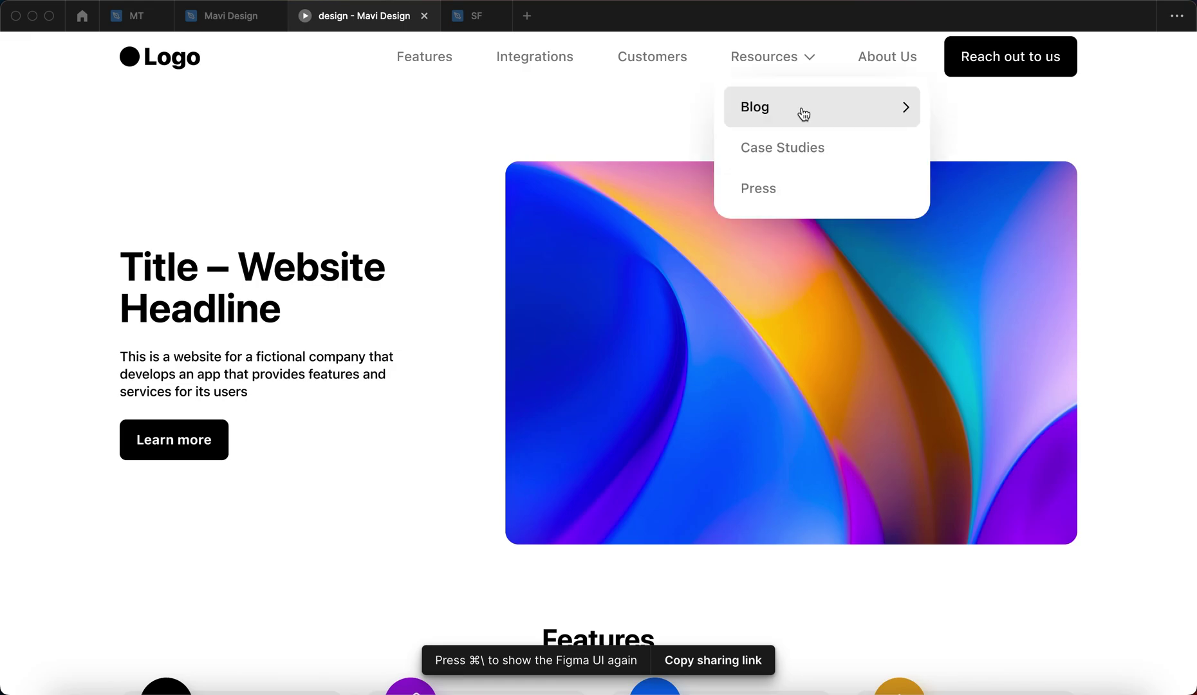
click(856, 147)
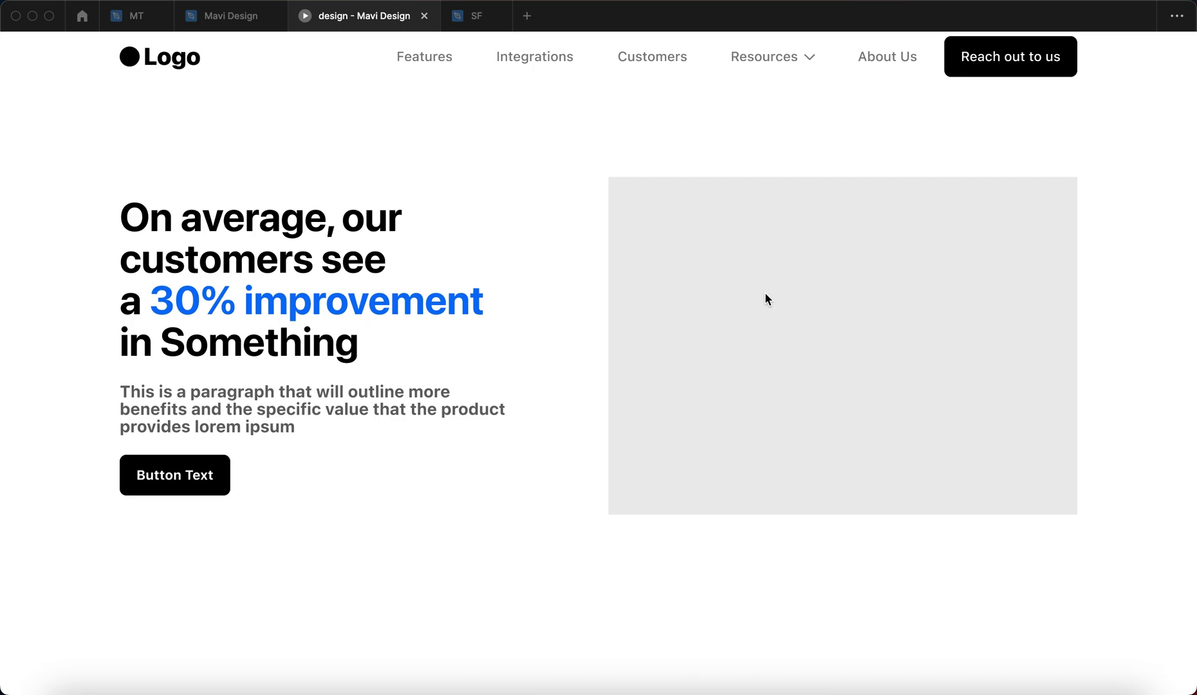
click(231, 15)
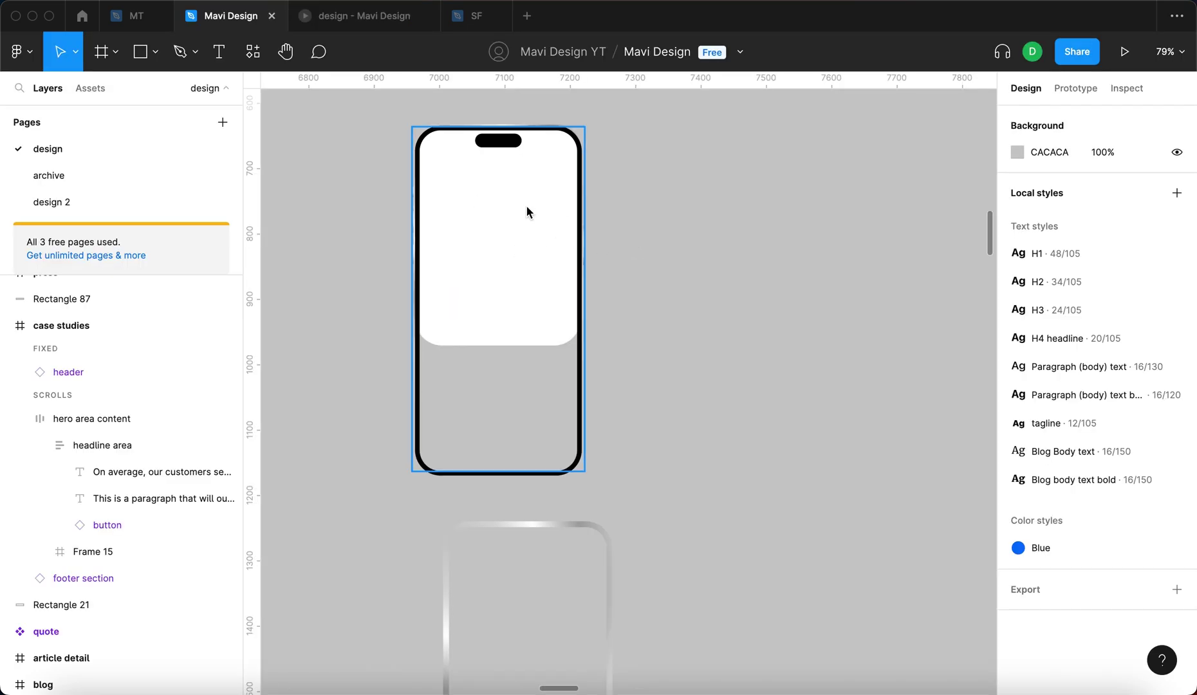
Move the phone mockup (Group 314) to the right and copy it.
drag(556, 213, 690, 228)
scroll(679, 189, up, 5)
scroll(678, 187, down, 8)
scroll(677, 188, left, 5)
scroll(677, 188, down, 5)
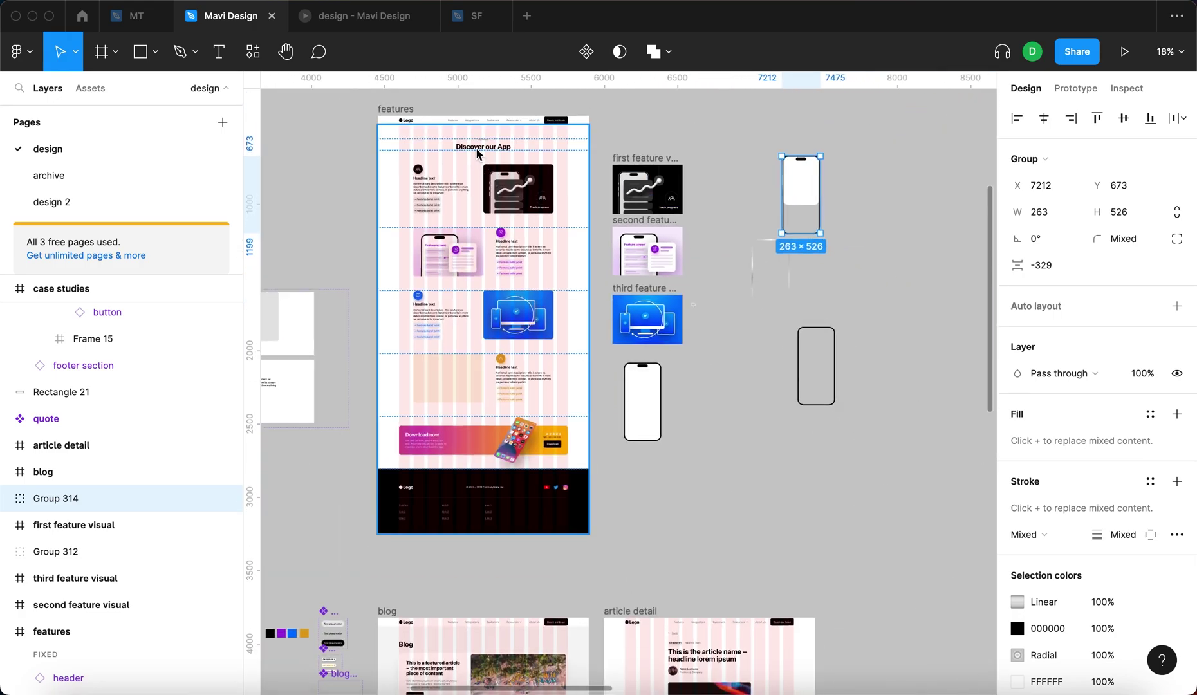
scroll(806, 177, up, 8)
scroll(805, 175, up, 1)
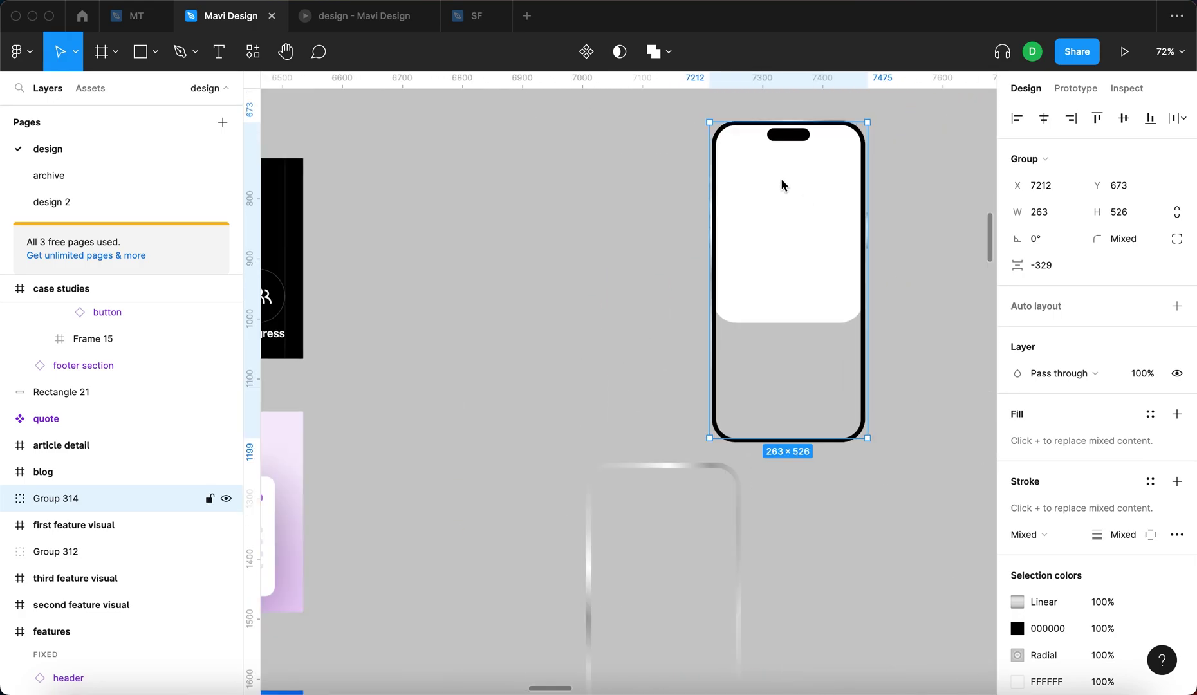
key(super+c)
scroll(789, 129, up, 6)
scroll(790, 128, down, 10)
scroll(782, 142, right, 8)
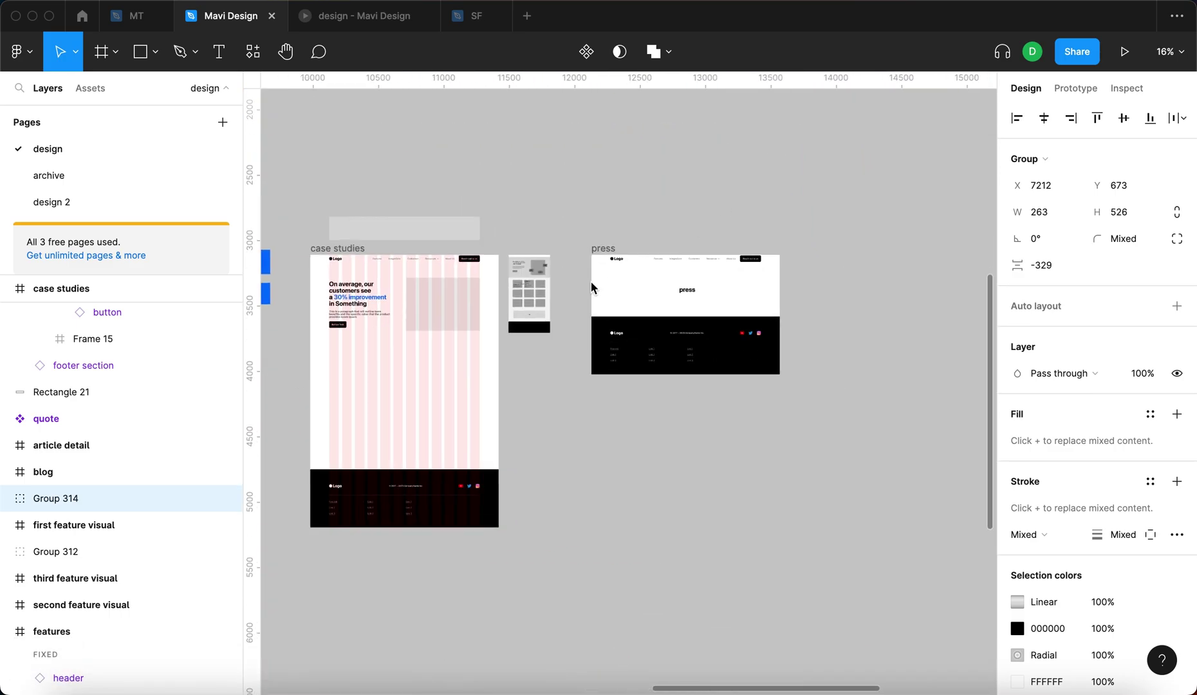
Paste the phone mockup into Frame 15 in the case studies hero.
click(430, 315)
scroll(430, 319, up, 10)
scroll(555, 293, down, 6)
key(super+v)
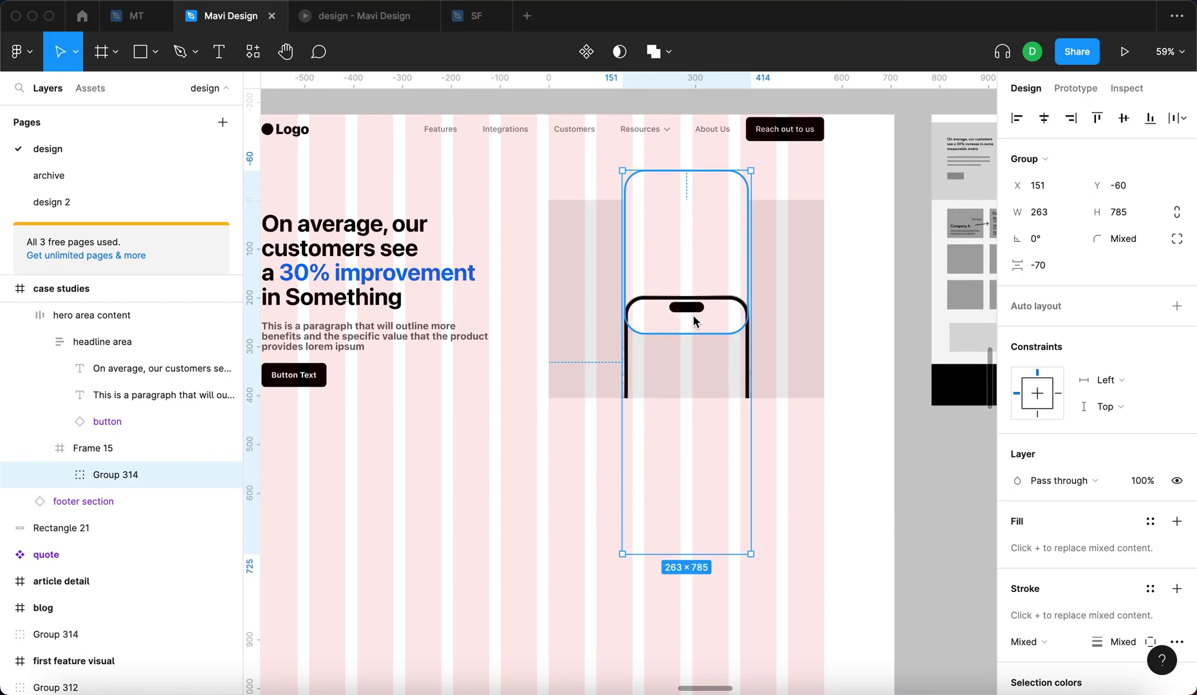
key(super+z)
key(super+z)
Move the phone down in the card, scale it 1.13x to 296.5×593, and preview.
drag(735, 267, 735, 321)
scroll(692, 302, up, 5)
scroll(692, 300, down, 4)
drag(689, 283, 695, 318)
key(k)
drag(690, 247, 698, 196)
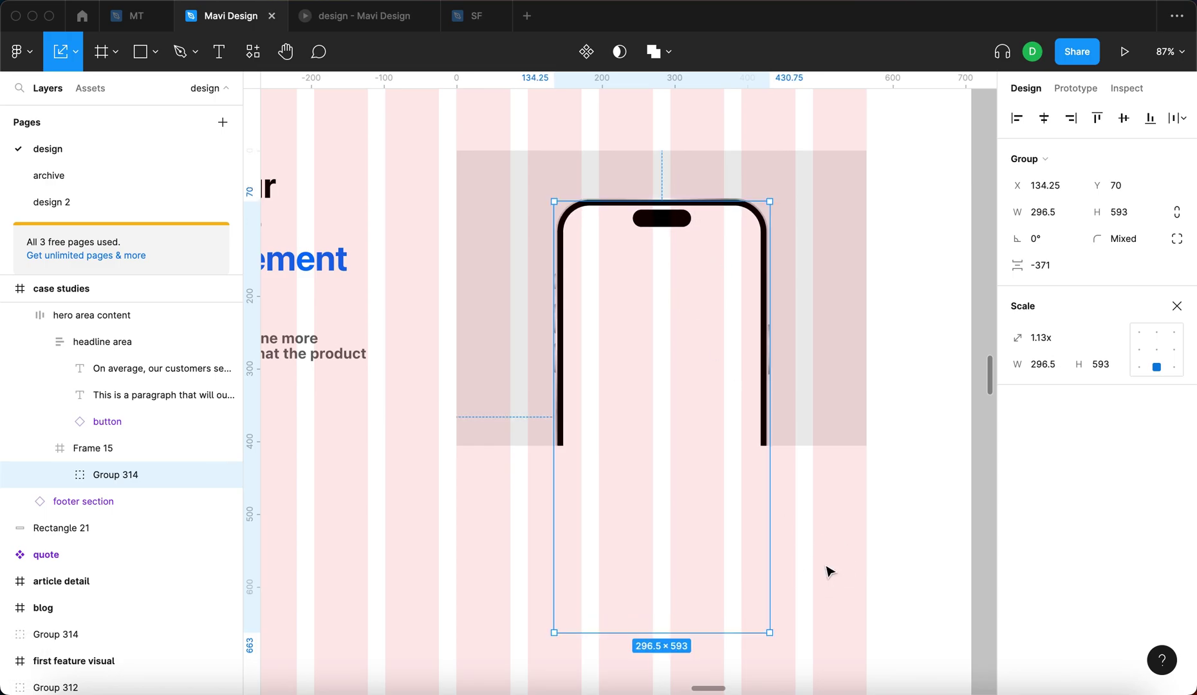
key(Escape)
click(365, 27)
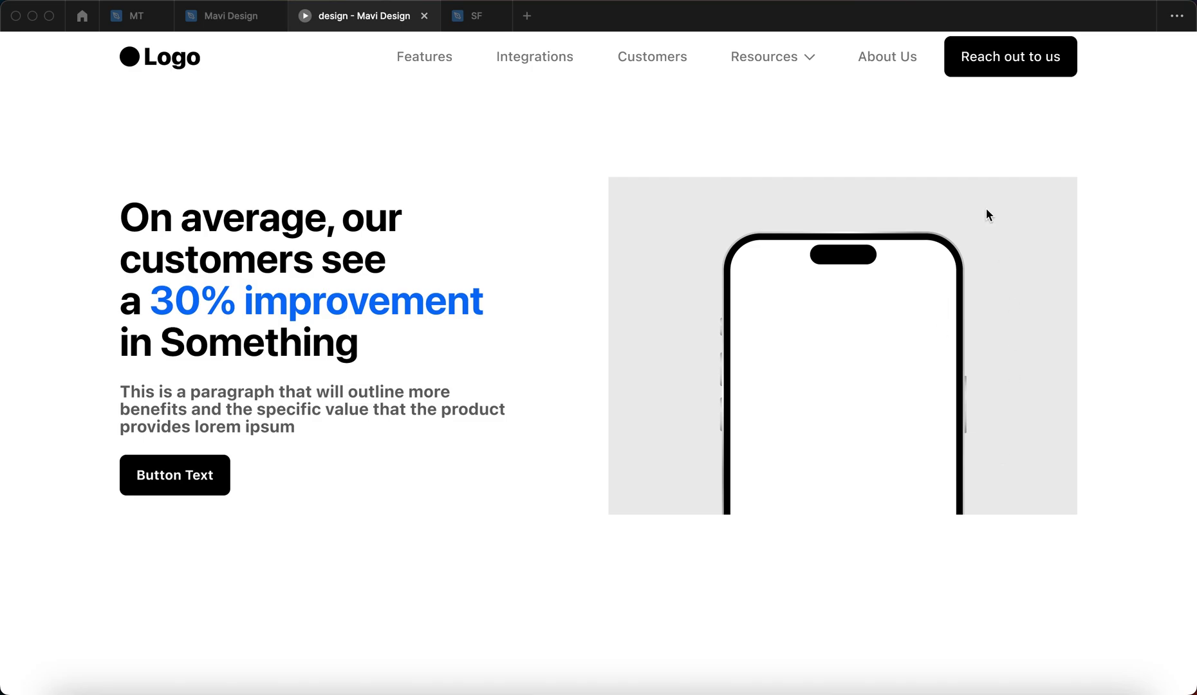
Set Frame 15's corner radius to 32.
click(235, 17)
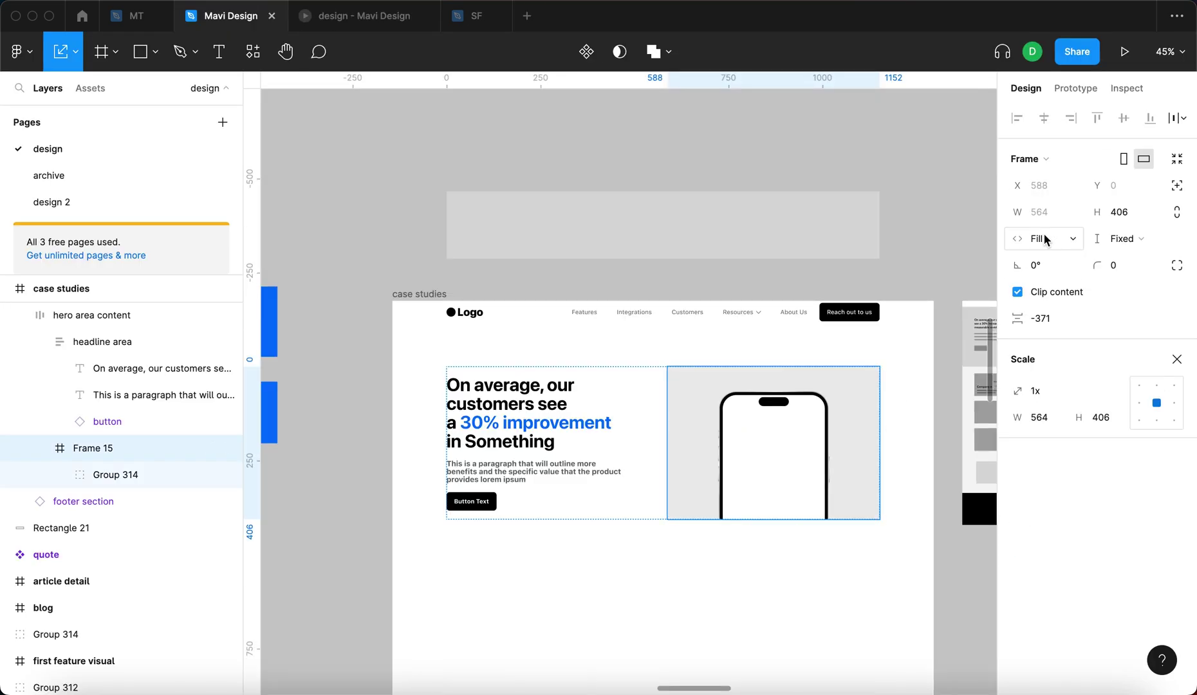
key(shift+Up)
key(shift+Up)
key(shift+Up)
key(shift+Up)
key(shift+Down)
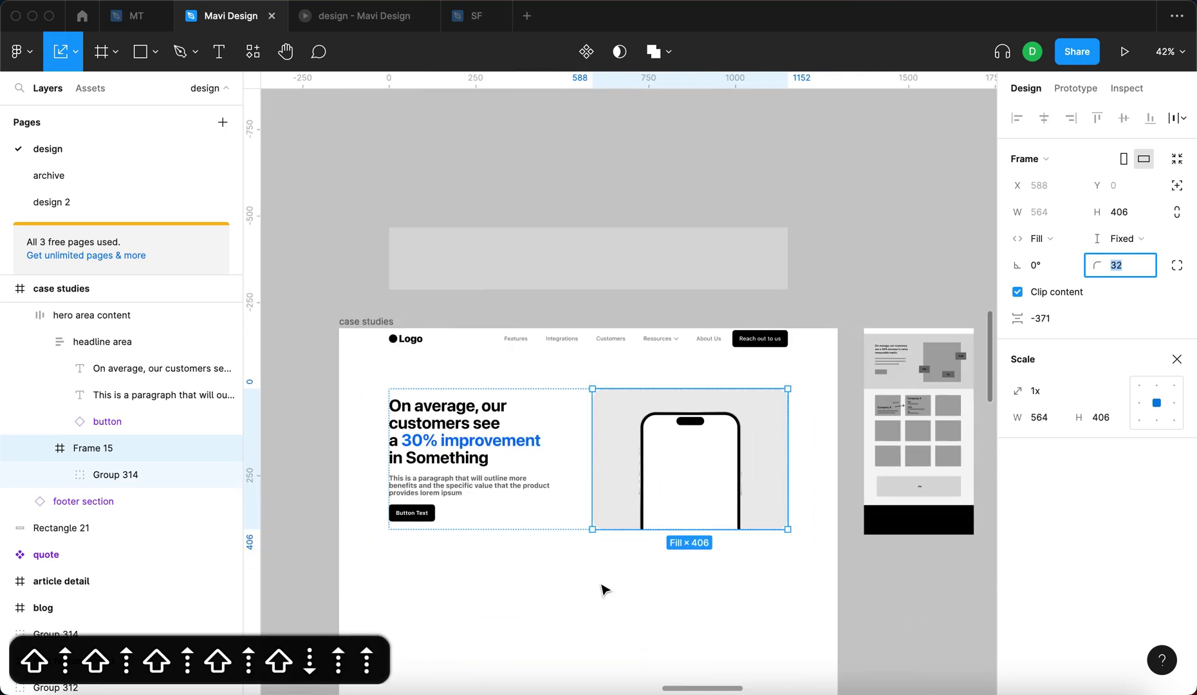
key(Up)
key(Up)
key(Return)
click(599, 614)
Hide Frame 15's grey fill and check the result in the prototype preview.
click(694, 436)
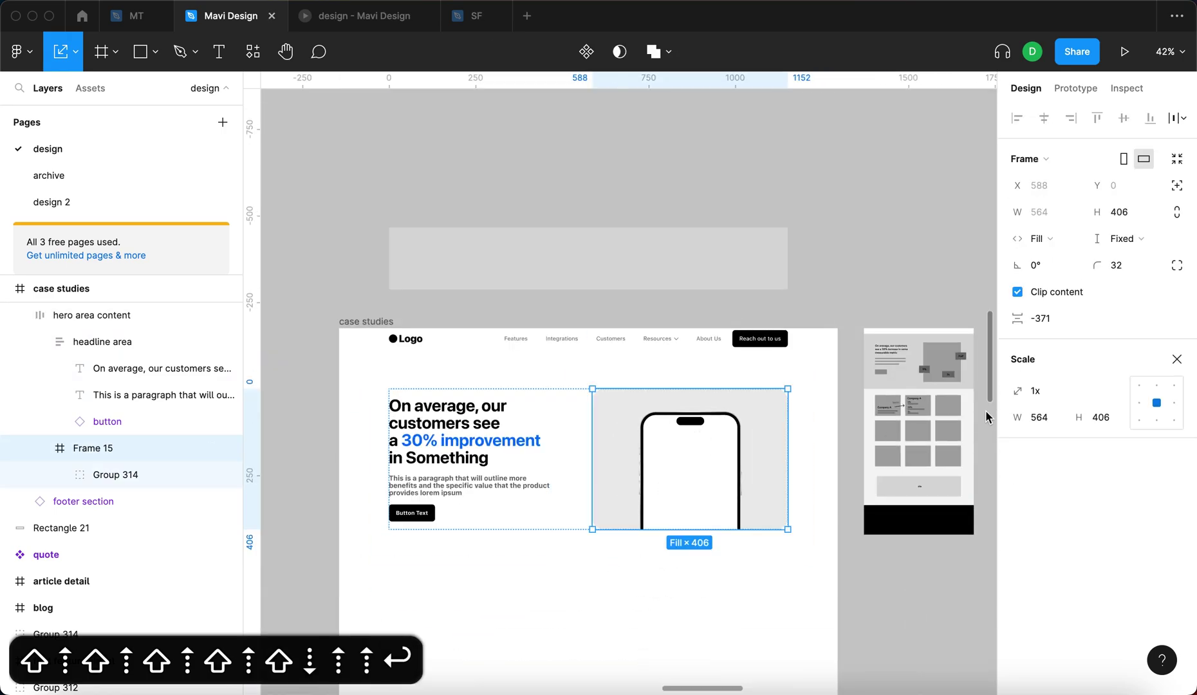
key(v)
scroll(1101, 490, down, 3)
click(1150, 364)
click(729, 663)
click(748, 628)
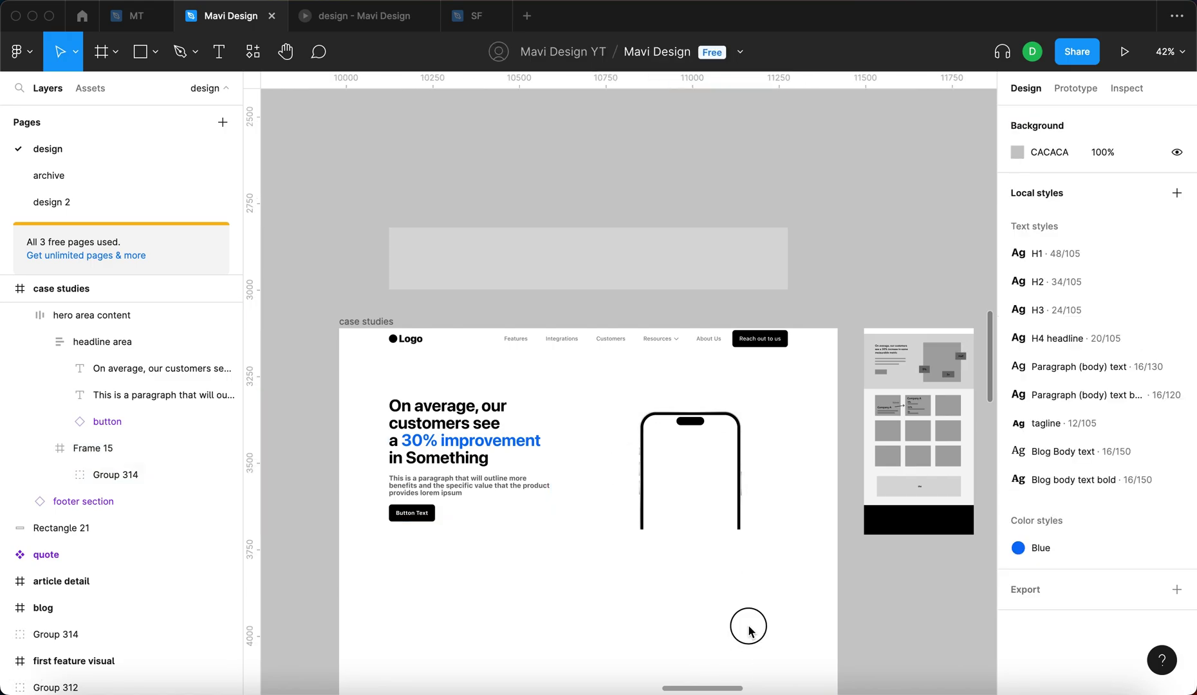
click(359, 20)
click(235, 20)
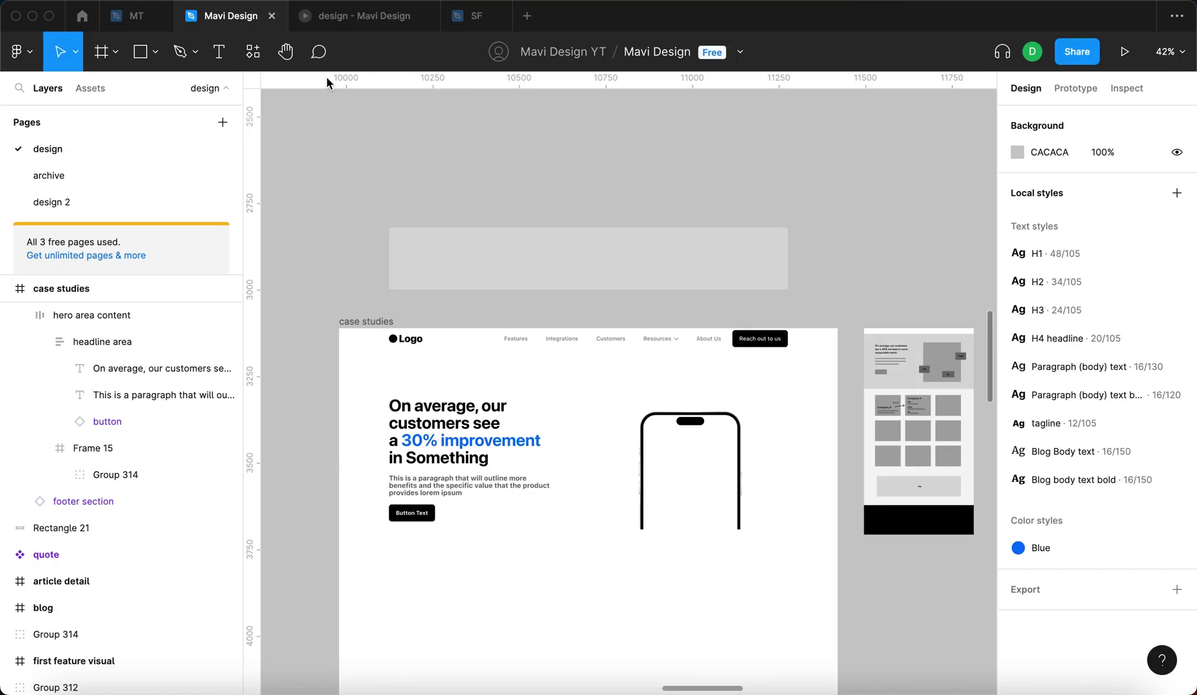
Turn Frame 15's grey fill back on.
click(727, 499)
click(788, 602)
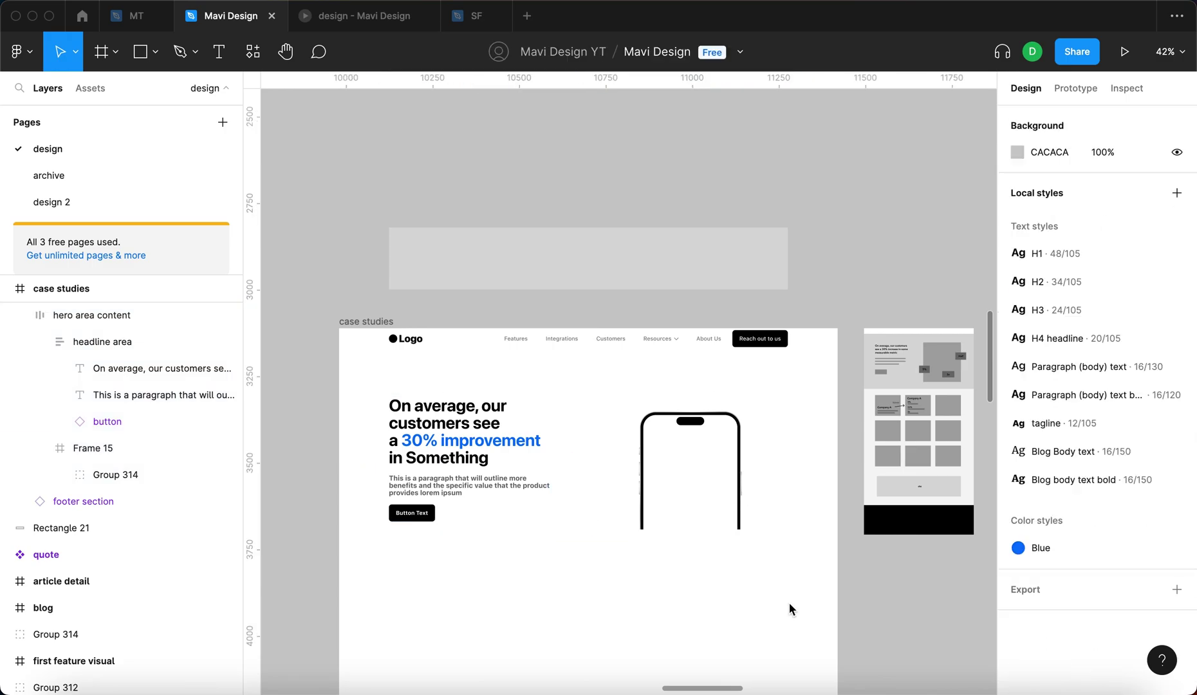
click(382, 26)
key(ctrl+shift+Tab)
double_click(712, 498)
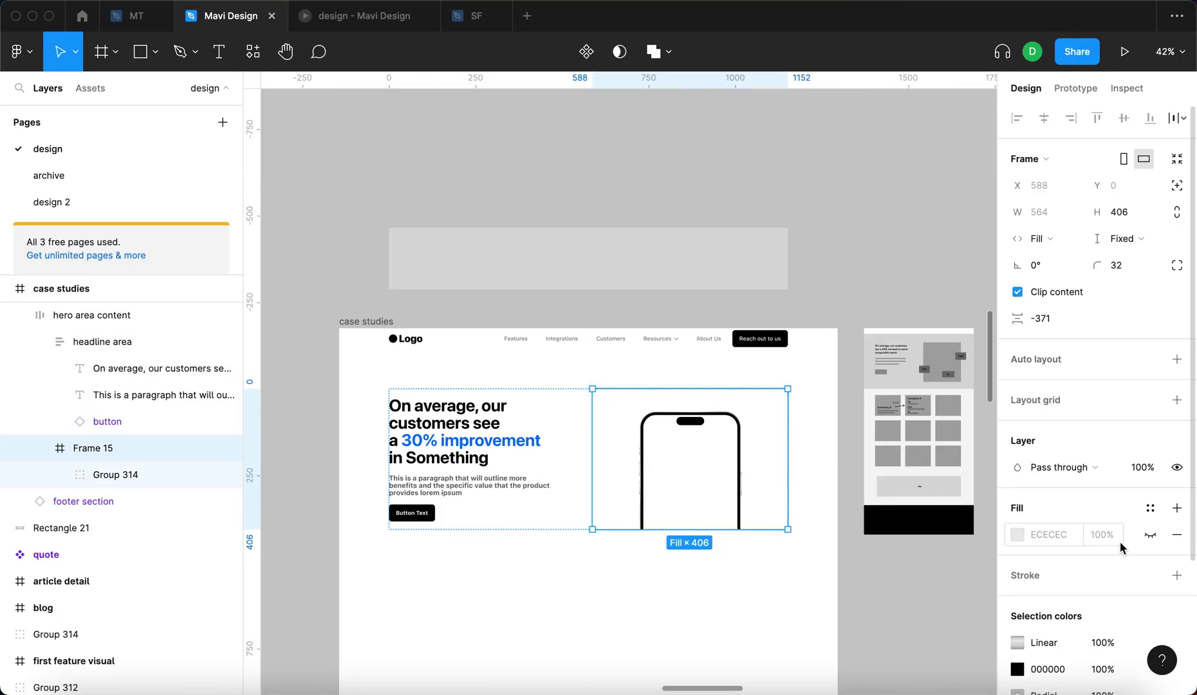
click(1150, 535)
click(799, 596)
scroll(949, 240, up, 3)
scroll(950, 240, up, 5)
scroll(844, 403, down, 5)
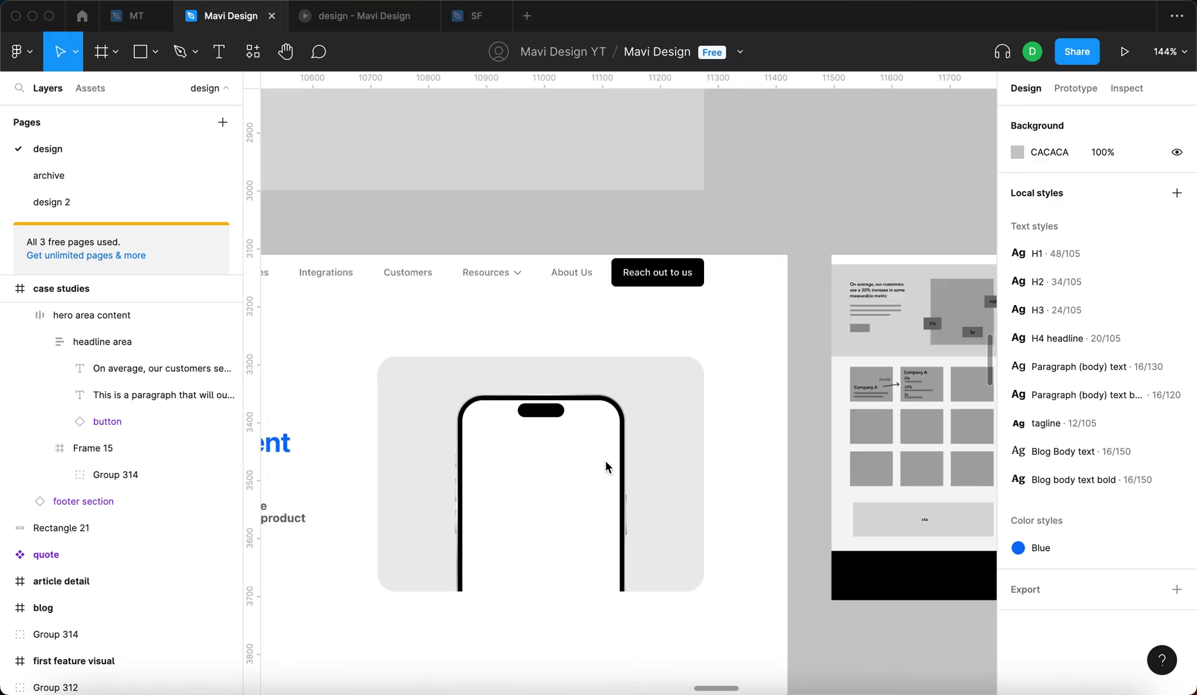
scroll(605, 459, right, 5)
scroll(857, 289, up, 5)
scroll(544, 394, down, 5)
scroll(518, 396, up, 5)
scroll(518, 396, down, 5)
scroll(606, 548, left, 5)
scroll(606, 549, down, 2)
Duplicate the hero headline below the phone card and change its text to '5%'.
click(360, 358)
drag(468, 414, 608, 588)
scroll(811, 367, up, 5)
scroll(811, 367, down, 5)
key(Return)
scroll(812, 359, up, 3)
text(5%)
key(Escape)
Make the 5% text box auto-width and move it right, under the phone.
click(1177, 480)
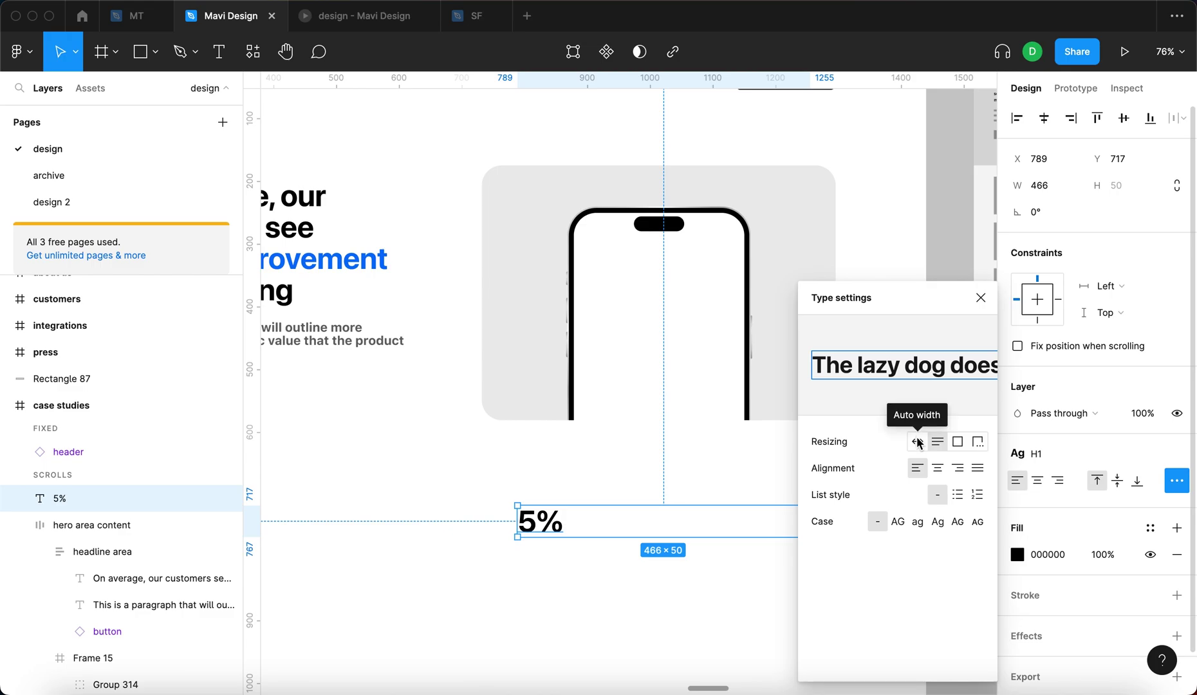
click(918, 443)
click(644, 566)
click(538, 522)
drag(538, 522, 590, 574)
Style the upper 5% as H3 and the copy as tagline, placed just beneath it.
click(590, 521)
click(1062, 458)
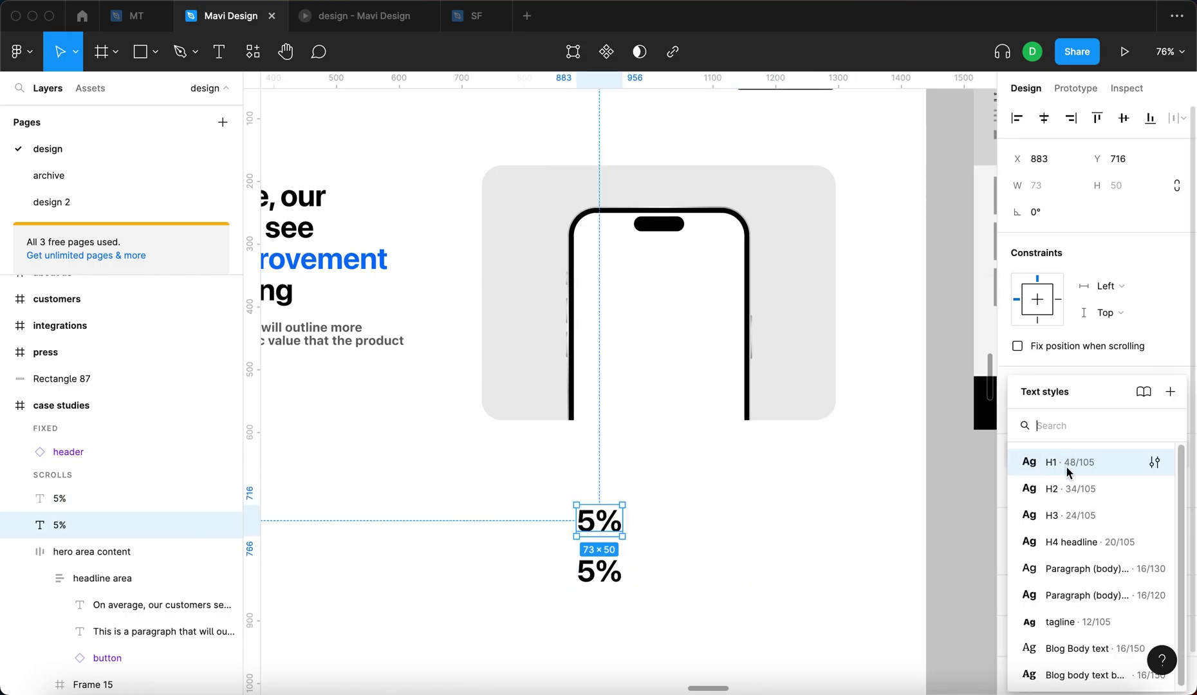
click(1079, 515)
click(599, 571)
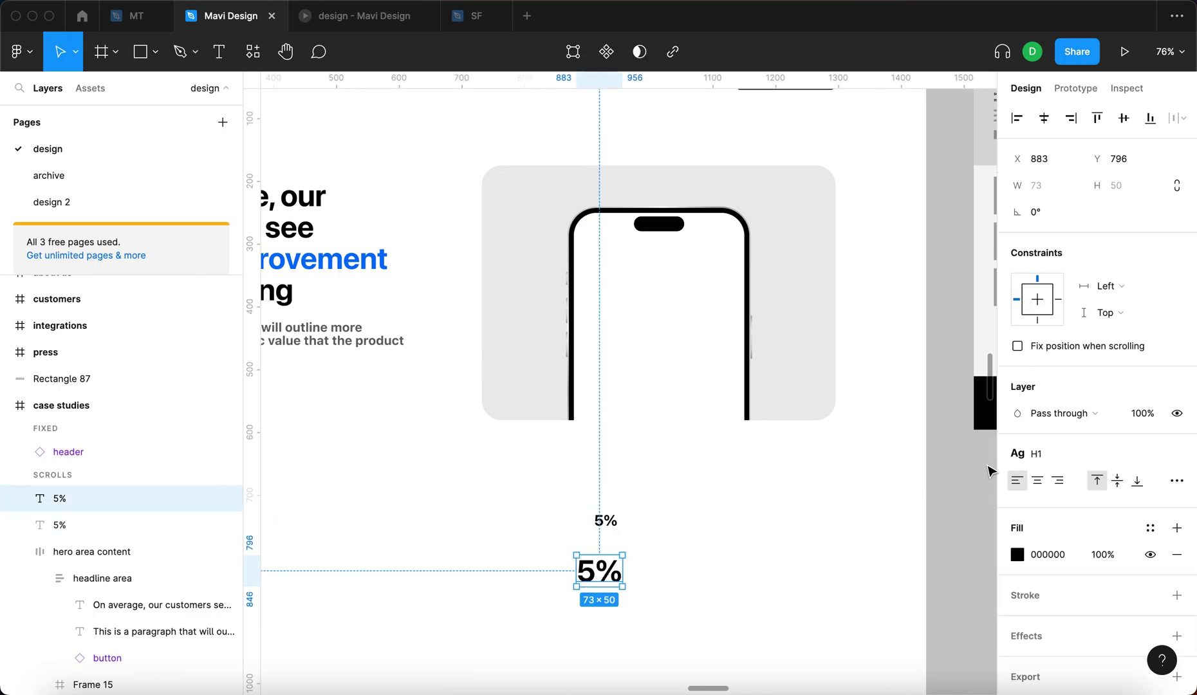
click(1036, 455)
click(1072, 622)
click(727, 566)
drag(585, 563, 604, 542)
Change the tagline text to 'IMPROVEMENT IN SOMETHING', fix the typo, and select it with the 5%.
scroll(644, 621, up, 5)
key(Return)
text(IMPROVEMENT IN SOMETHI)
key(Escape)
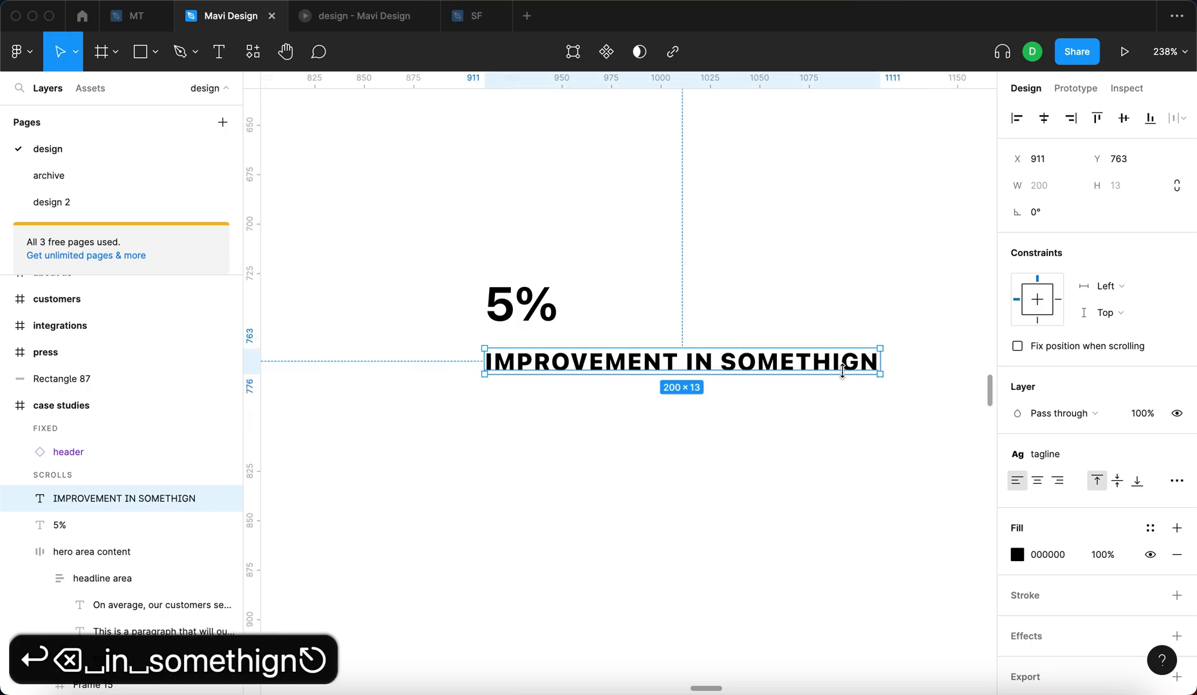
key(Return)
key(BackSpace)
key(BackSpace)
key(BackSpace)
text(ING)
key(Escape)
click(795, 424)
click(650, 366)
shift+click(517, 305)
Wrap the 5% and tagline in an auto-layout frame (Shift+A) with Fill-width texts, narrowed to 111, gap 4.
key(shift+a)
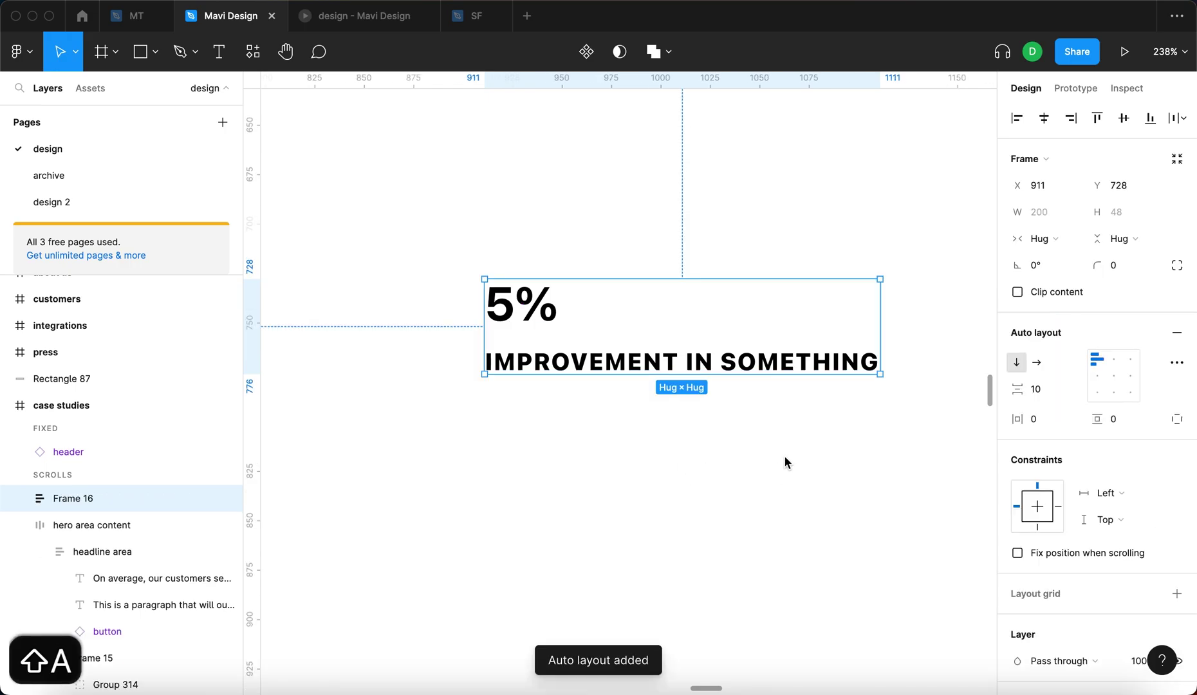
key(Return)
click(1037, 211)
click(1039, 232)
key(shift+Return)
drag(880, 302, 705, 320)
click(1032, 389)
key(Down)
key(Down)
key(Down)
key(Down)
key(Down)
key(Down)
key(Down)
key(Down)
key(Down)
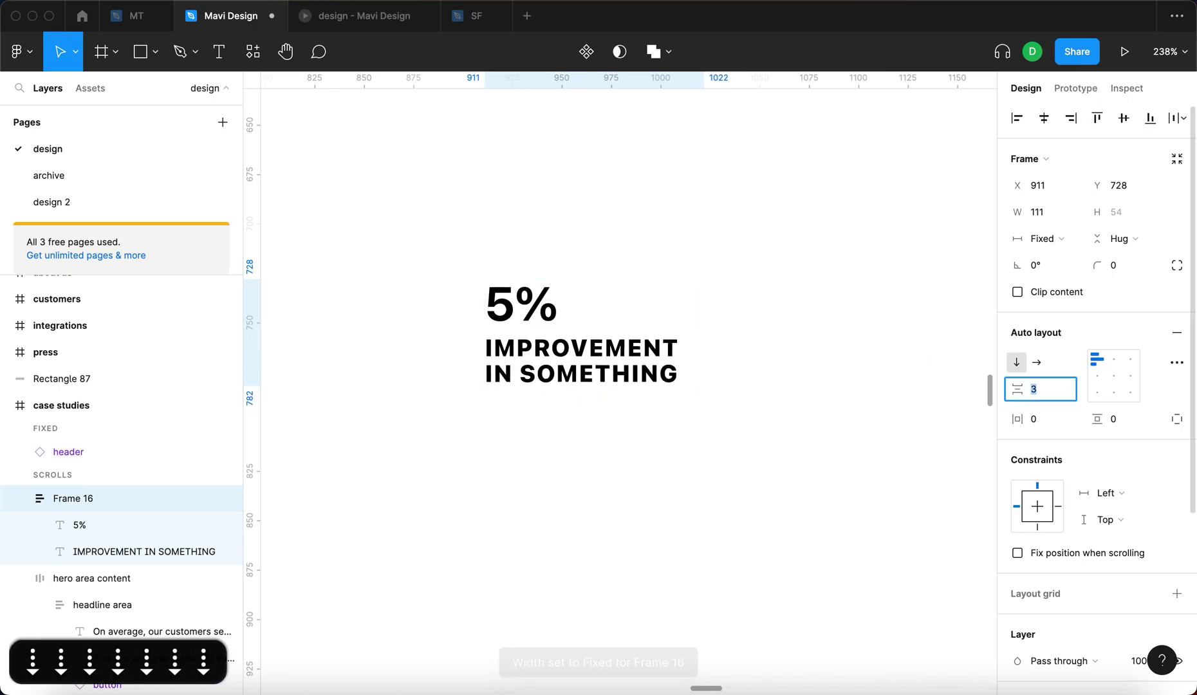
key(Up)
key(Up)
key(Return)
Apply the H2 text style to the 5% text to enlarge it.
click(871, 315)
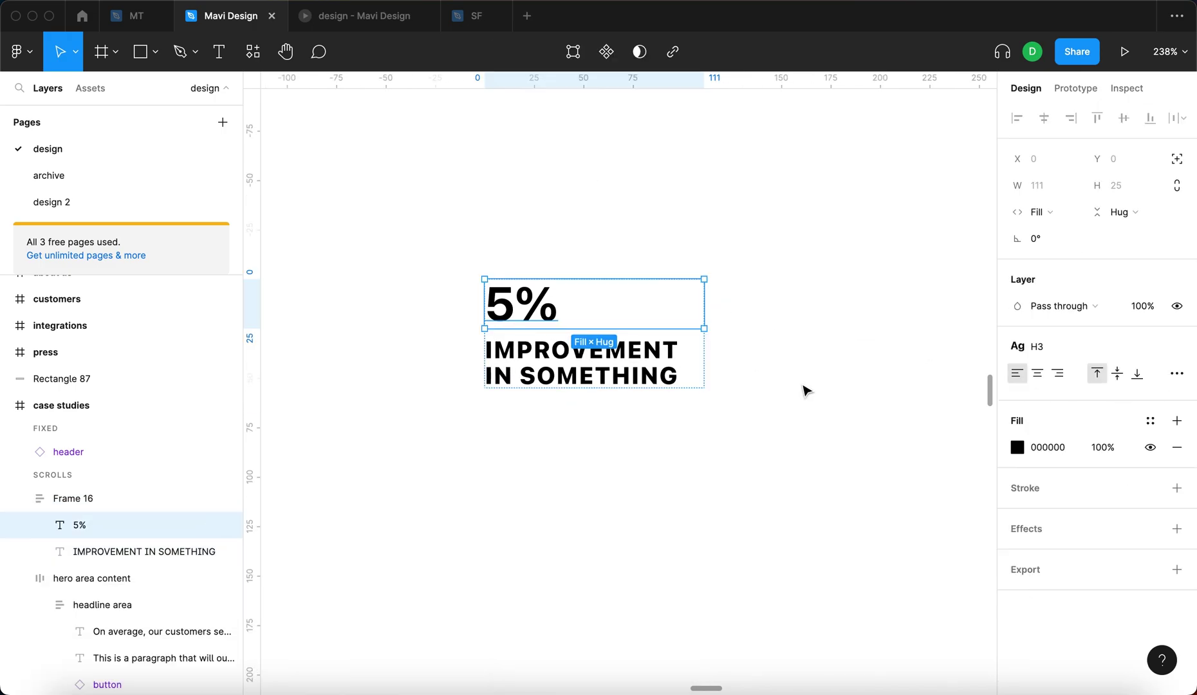
click(1049, 350)
click(1056, 473)
click(847, 510)
click(515, 316)
scroll(515, 317, down, 5)
click(689, 308)
scroll(689, 307, up, 4)
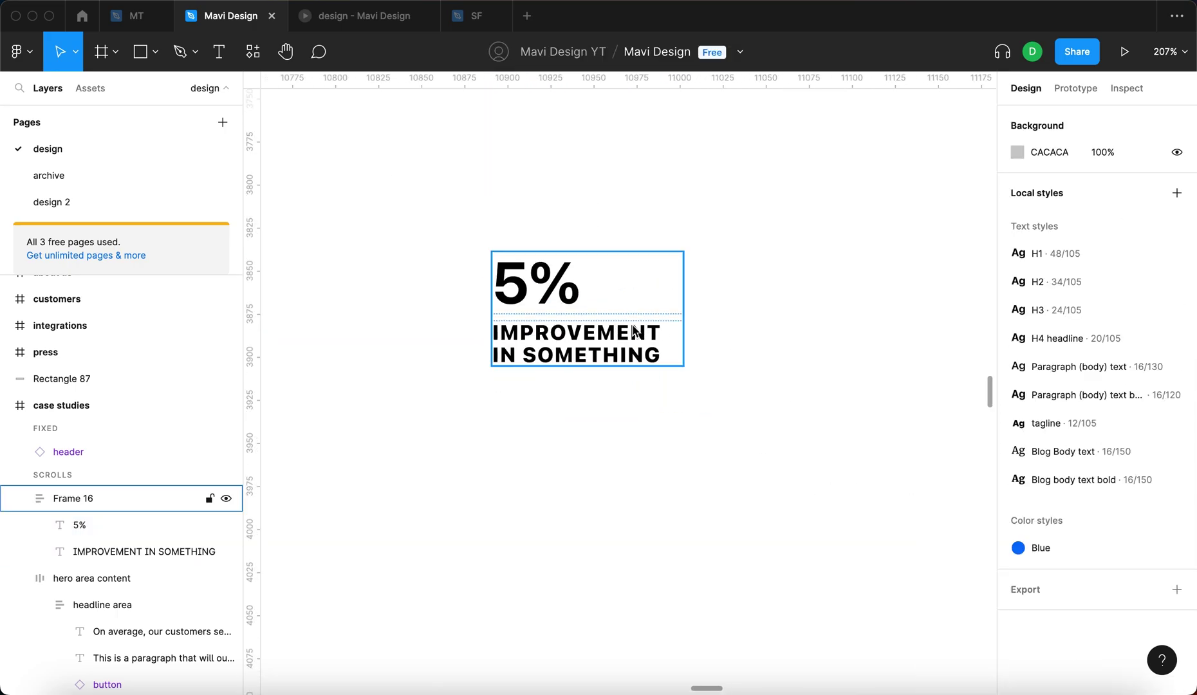
click(669, 309)
scroll(1088, 450, down, 3)
Apply the Blue colour style to the stat block's text.
mouse_move(1154, 548)
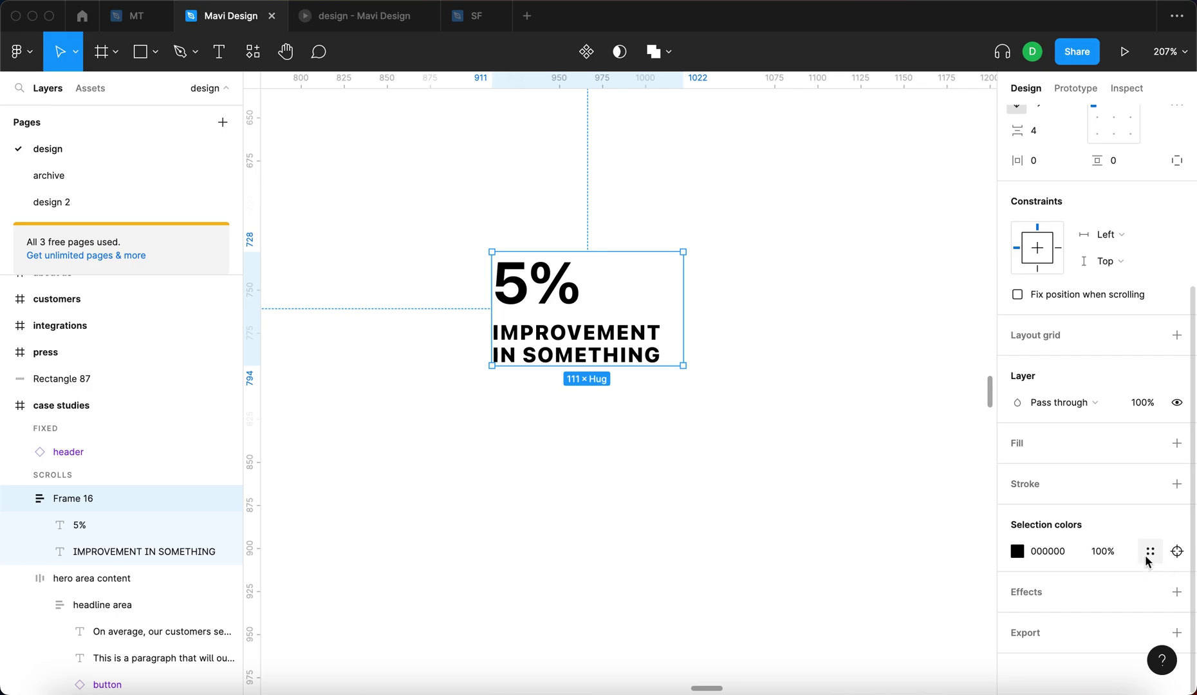
click(1149, 554)
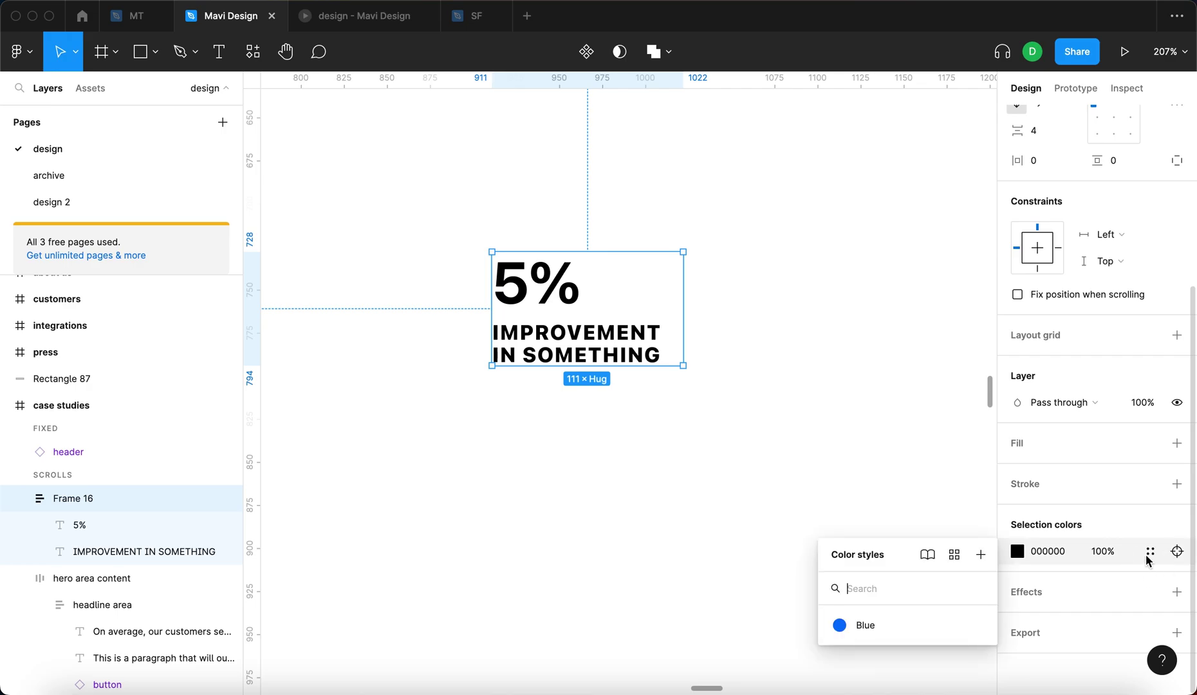
click(883, 623)
click(740, 473)
scroll(718, 453, left, 5)
Lower the IMPROVEMENT IN SOMETHING tagline's layer opacity to 50%.
click(809, 345)
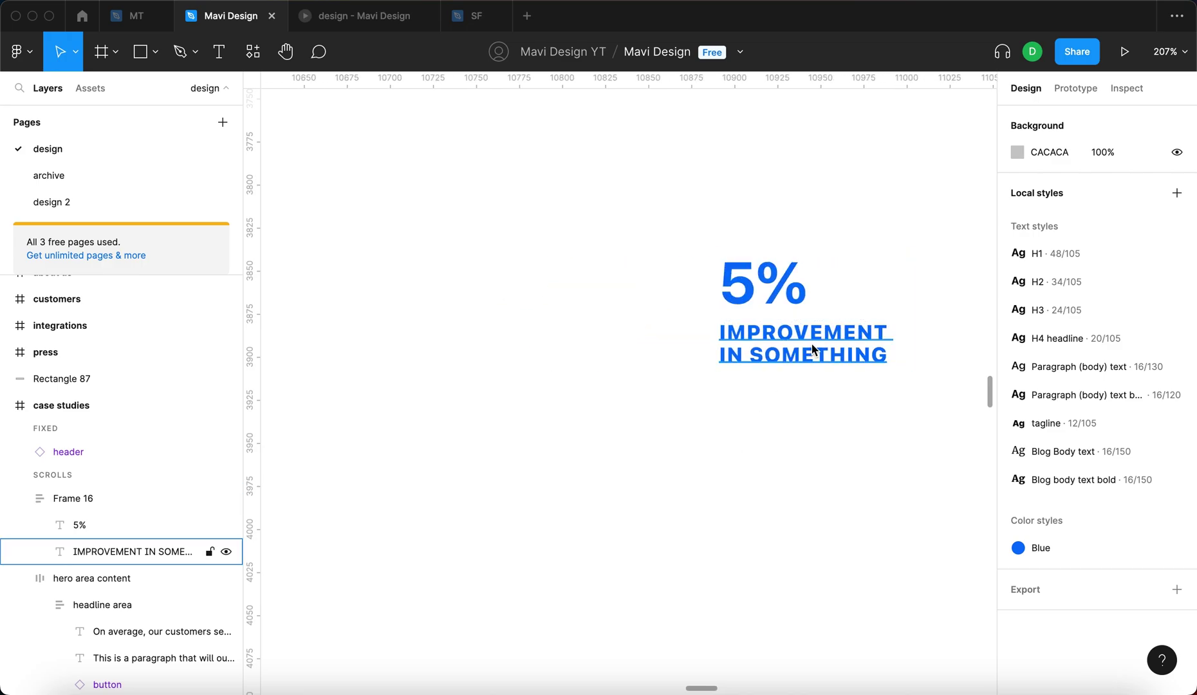
click(809, 348)
click(1143, 307)
key(shift+Down)
key(shift+Down)
key(shift+Down)
key(shift+Down)
key(shift+Down)
key(shift+Up)
key(shift+Up)
key(shift+Down)
key(shift+Down)
key(Return)
Replace the tagline's blue fill with a black 000000 fill.
click(1177, 420)
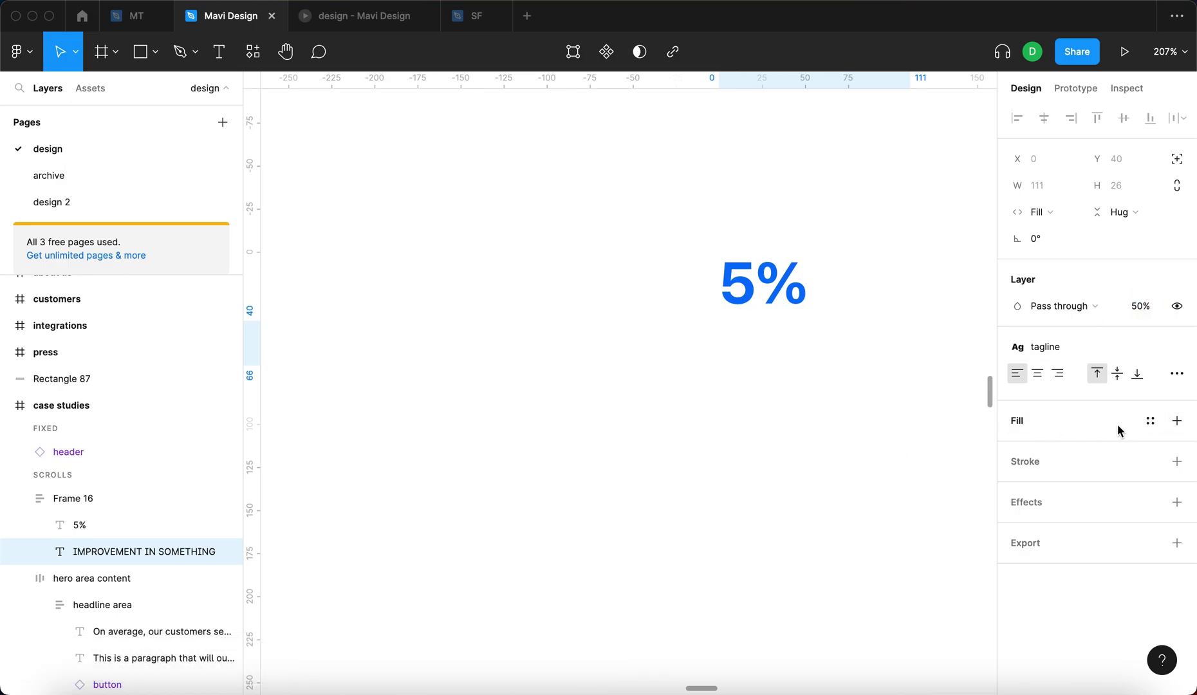
click(1177, 421)
click(1046, 447)
text(f)
key(Return)
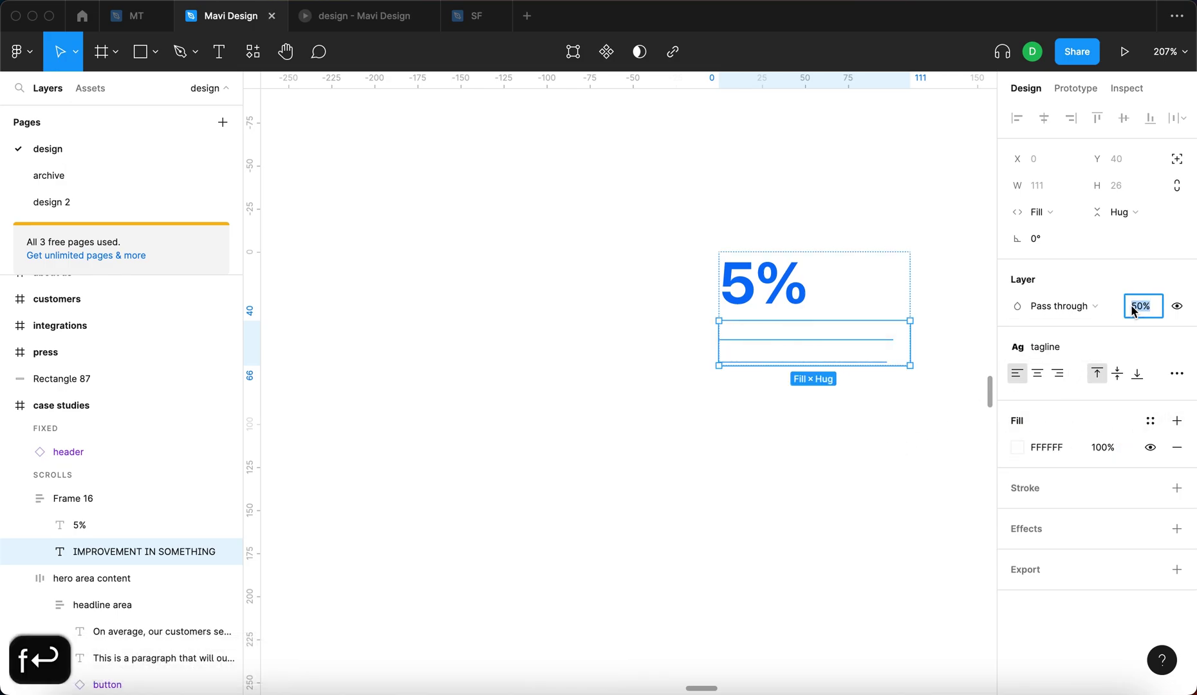
click(1034, 448)
text(0)
key(Return)
key(shift+Return)
Set the stat frame's padding to 20 and widen it to 173 px.
key(shift+Up)
key(shift+Up)
click(1115, 419)
key(shift+Up)
key(shift+Up)
key(Return)
drag(849, 426, 925, 419)
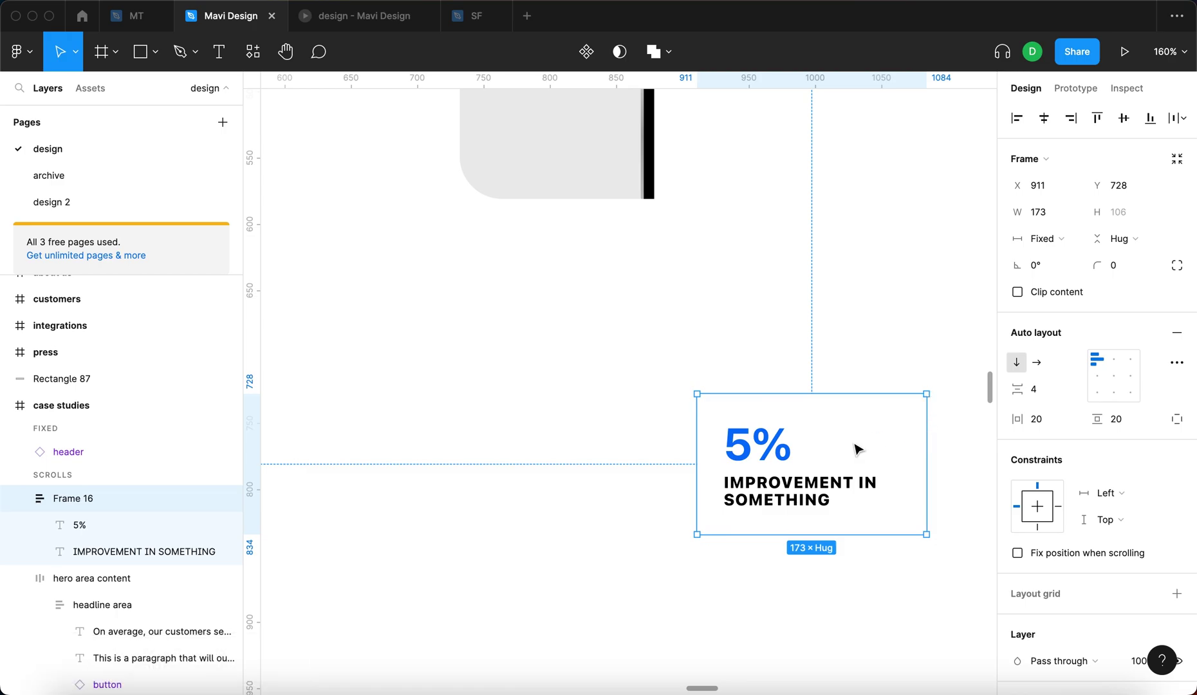
Give the stat frame a white fill and drag it into the grey phone card, Frame 15.
scroll(1088, 522, down, 2)
click(1175, 591)
click(815, 584)
scroll(811, 592, up, 3)
drag(807, 600, 608, 232)
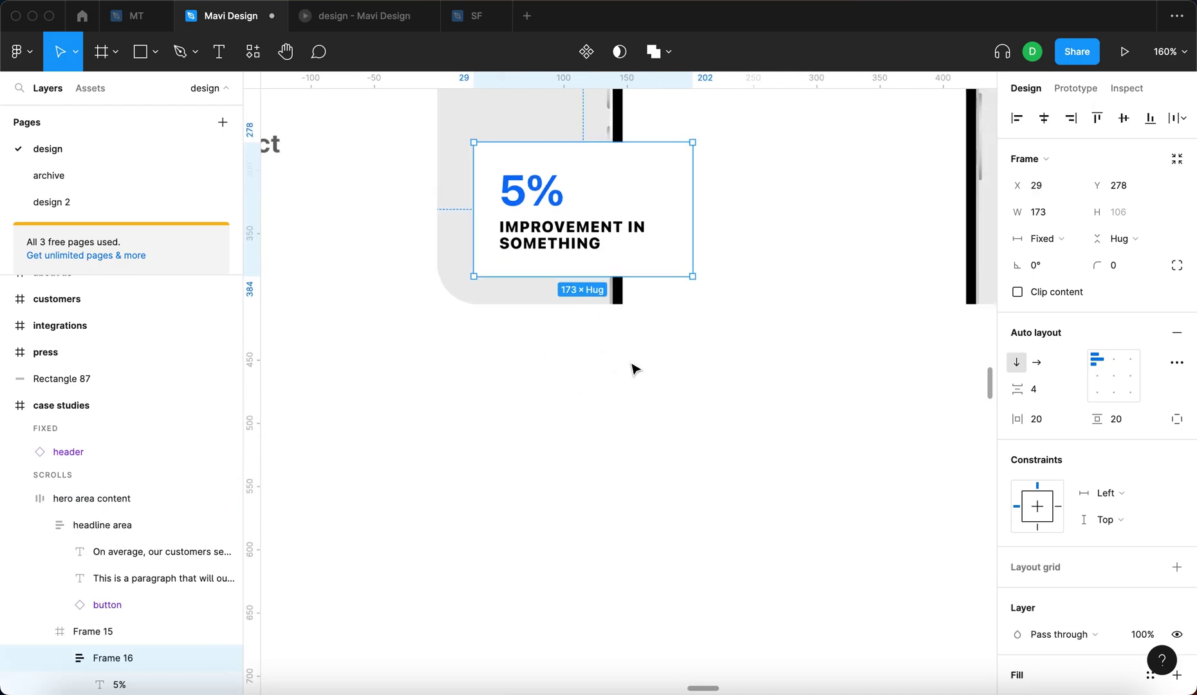
scroll(646, 460, down, 5)
scroll(565, 419, up, 5)
Move the stat card higher within the grey card and round its corners to 21.
click(565, 419)
drag(567, 417, 561, 388)
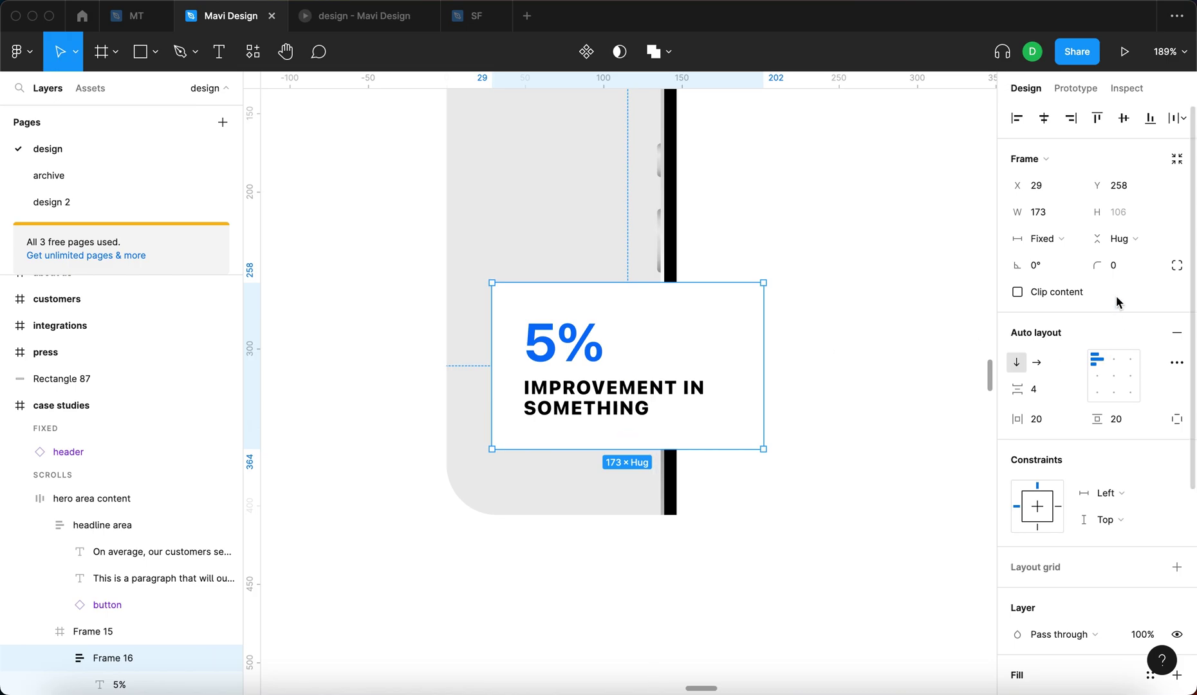
key(Up)
key(Up)
key(shift+Up)
key(shift+Up)
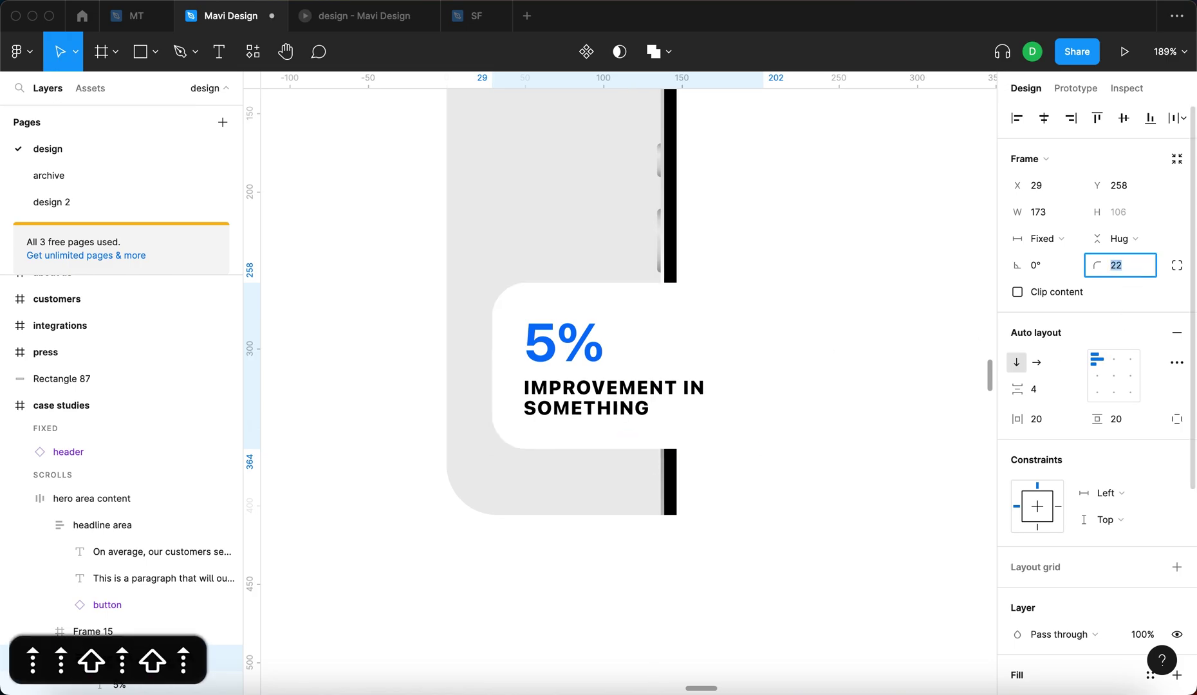
key(Return)
Add a Background blur effect of 30 to the stat card.
scroll(1085, 480, down, 5)
click(1177, 591)
scroll(1107, 554, down, 1)
click(1071, 591)
click(1080, 633)
click(1018, 592)
key(shift+Up)
key(shift+Up)
key(shift+Up)
key(shift+Down)
key(Up)
key(Up)
key(Up)
key(Up)
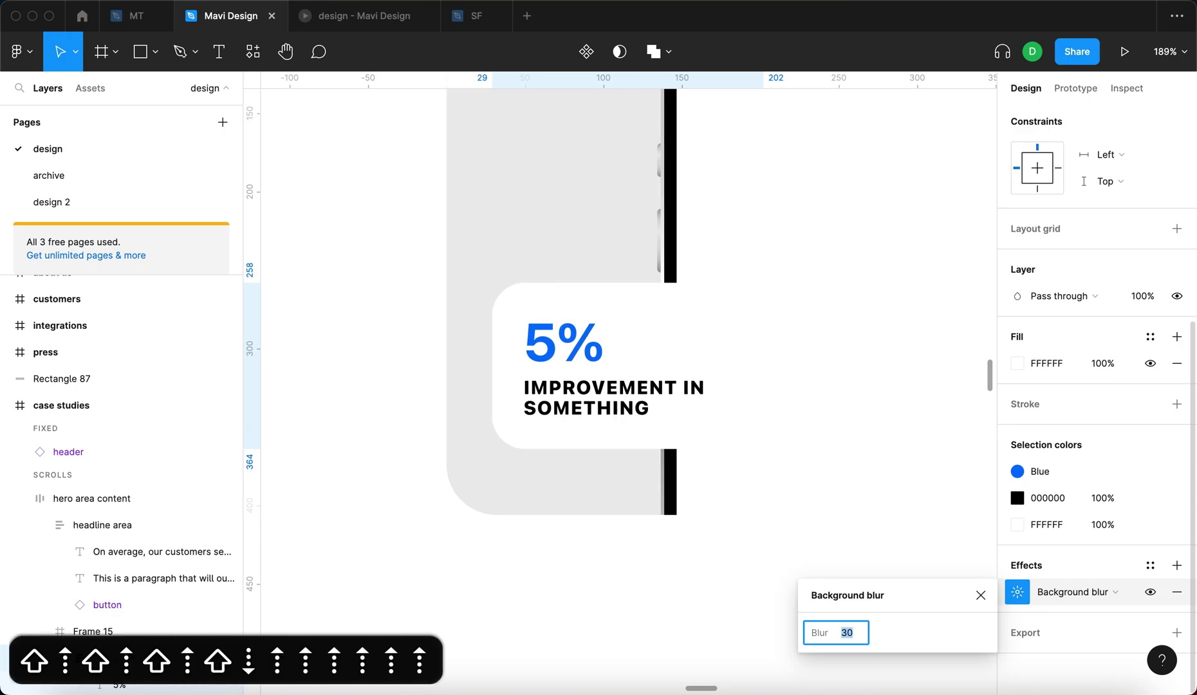
key(Return)
Lower the stat card's white fill opacity to 30%.
click(1102, 365)
key(shift+Down)
key(shift+Down)
key(shift+Down)
key(shift+Down)
key(shift+Down)
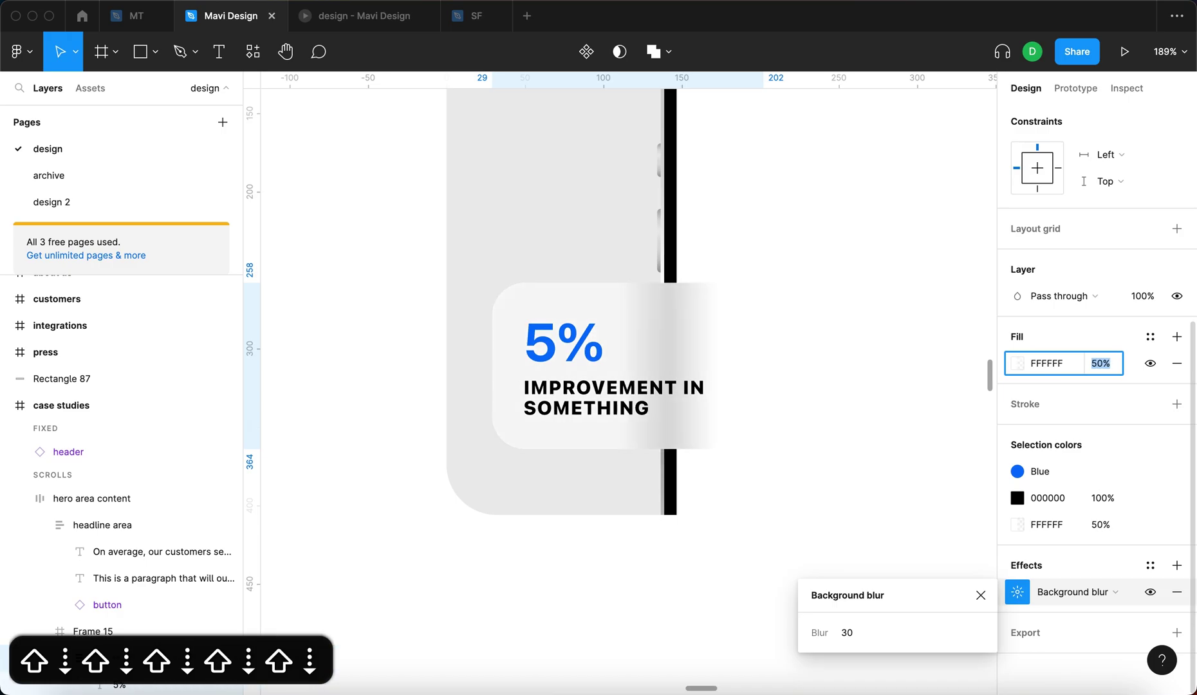
key(shift+Up)
key(shift+Down)
key(shift+Down)
key(shift+Down)
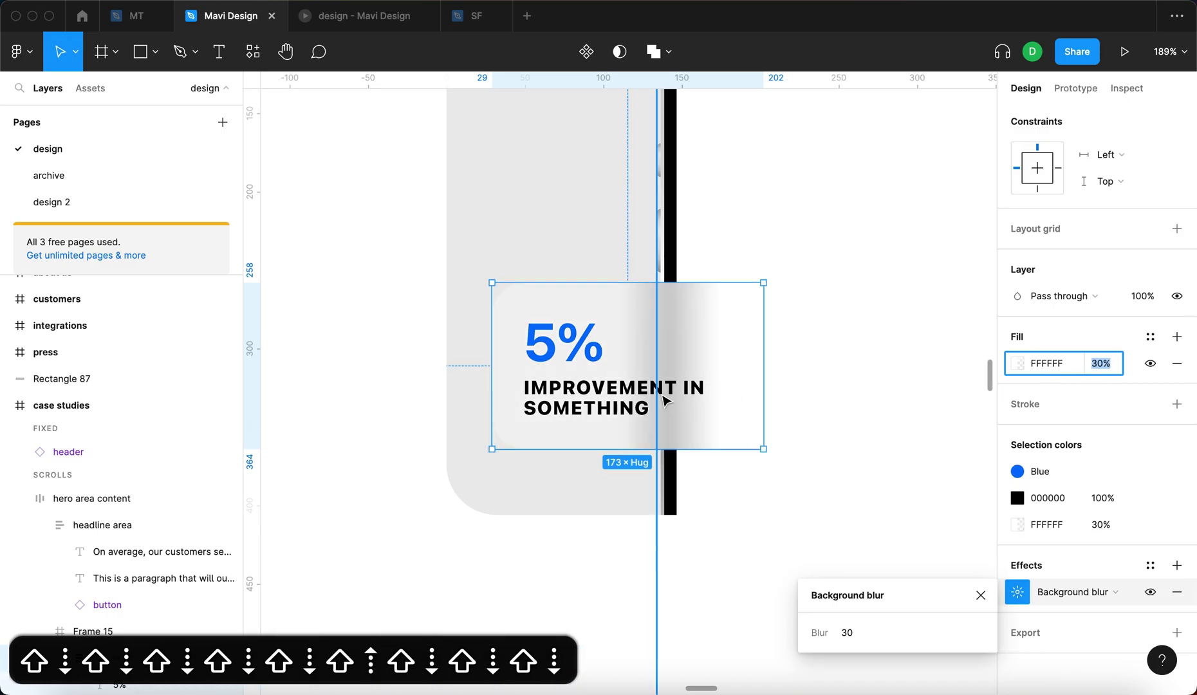
key(shift+Down)
key(shift+Down)
key(shift+Down)
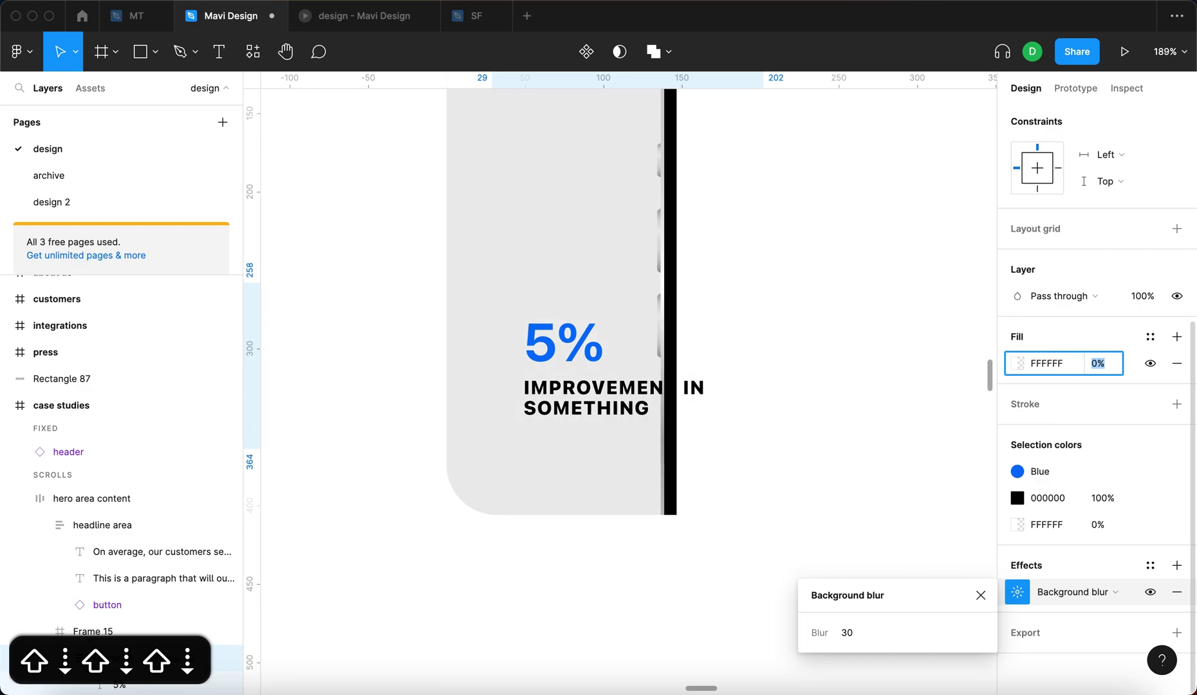
key(shift+Up)
key(shift+Up)
key(shift+Up)
key(shift+Up)
key(shift+Down)
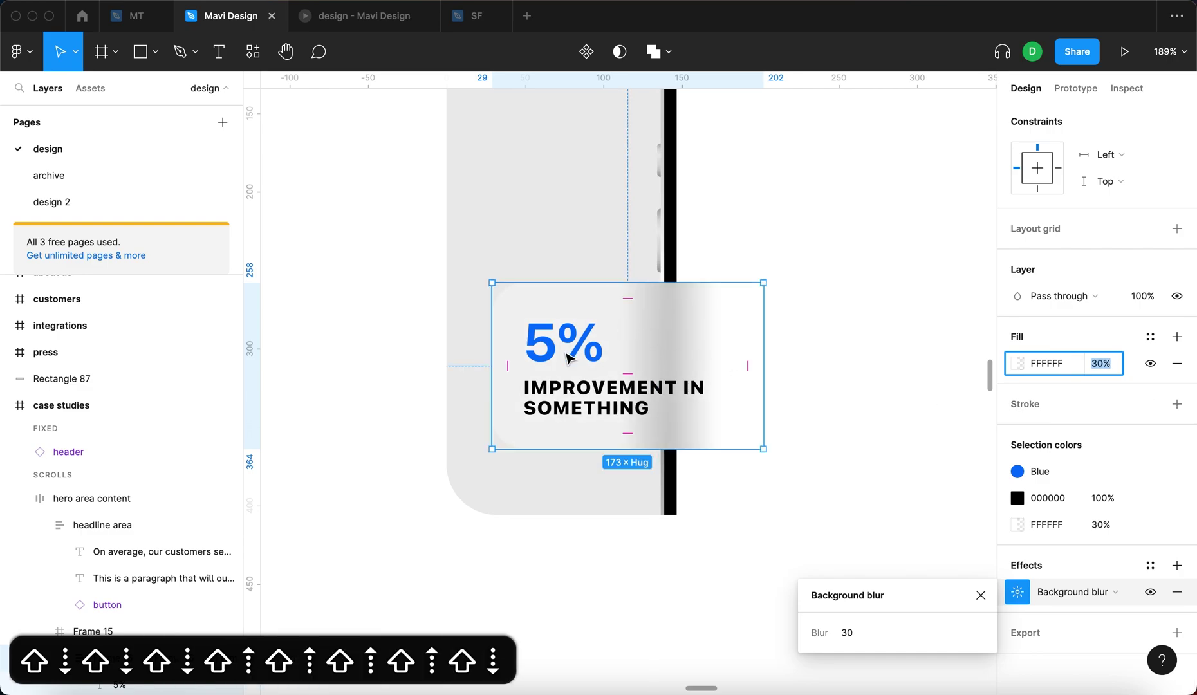
scroll(595, 367, up, 3)
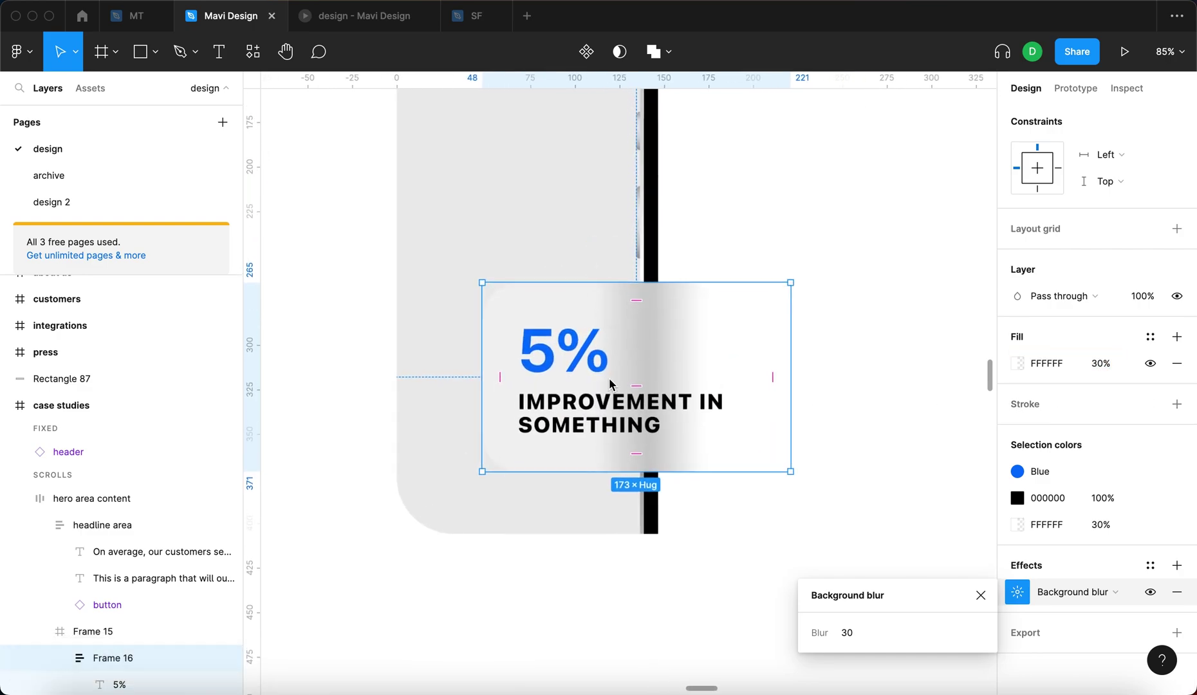
scroll(611, 402, down, 4)
Add a Drop shadow effect to the stat card.
scroll(1161, 457, down, 3)
click(1176, 566)
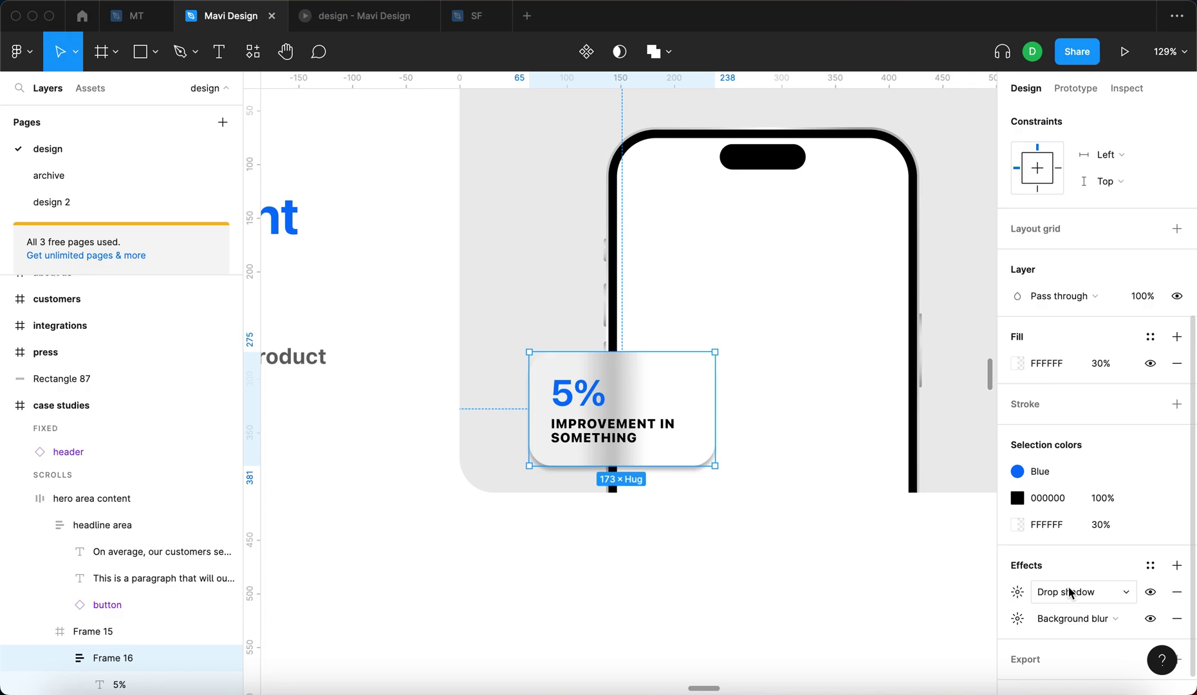
click(1176, 592)
click(1175, 566)
click(1068, 591)
click(1068, 592)
click(1018, 592)
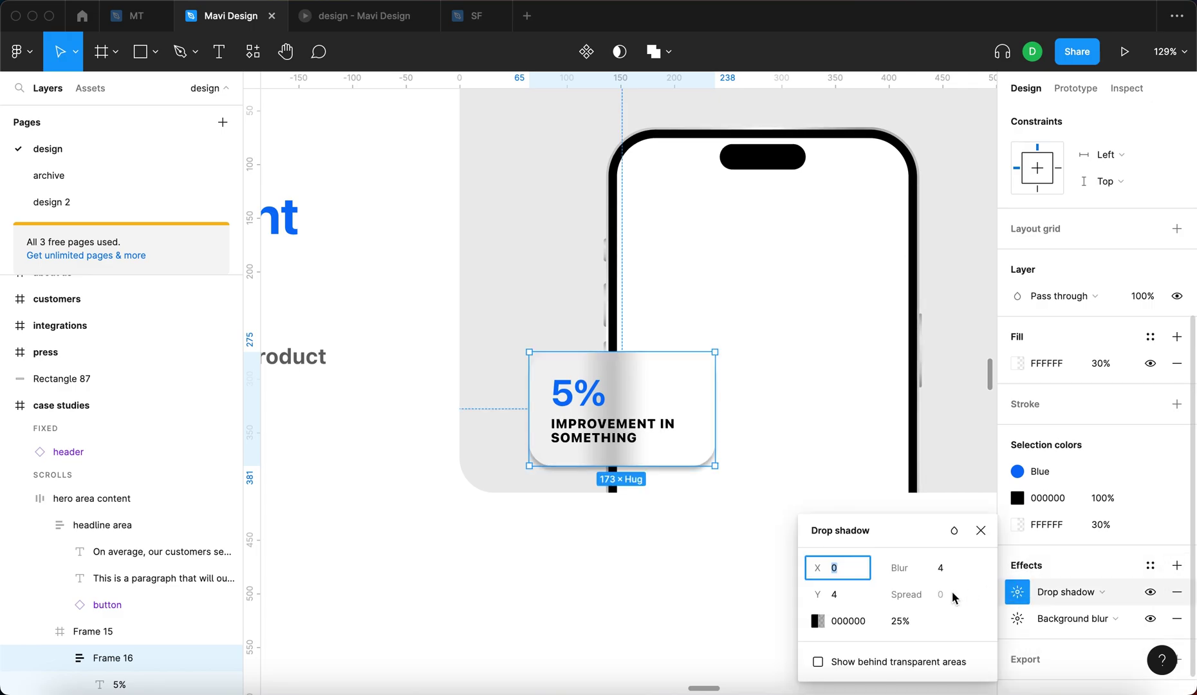
Set the drop shadow's Y offset to 24 and blur to 44.
click(847, 602)
key(shift+Up)
key(shift+Up)
key(shift+Down)
key(shift+Up)
key(shift+Up)
key(shift+Up)
click(856, 594)
key(shift+Up)
click(909, 567)
key(shift+Up)
Turn on Clip content for Frame 16.
scroll(1090, 334, up, 5)
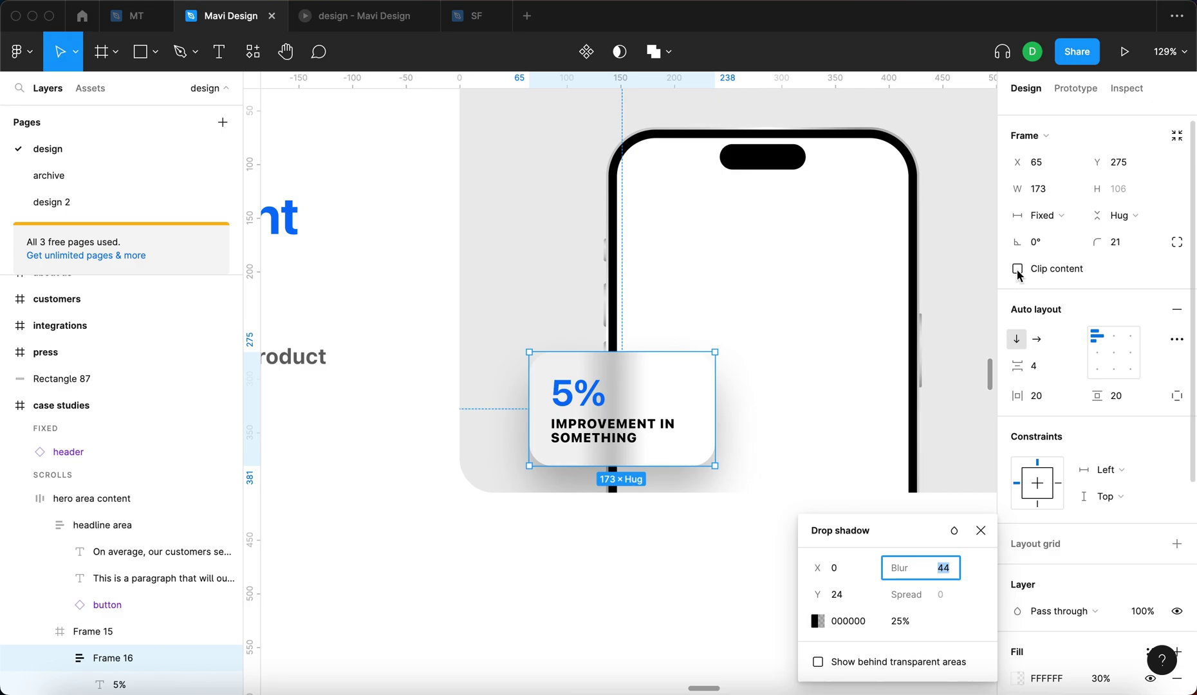
click(1017, 269)
scroll(1083, 469, down, 5)
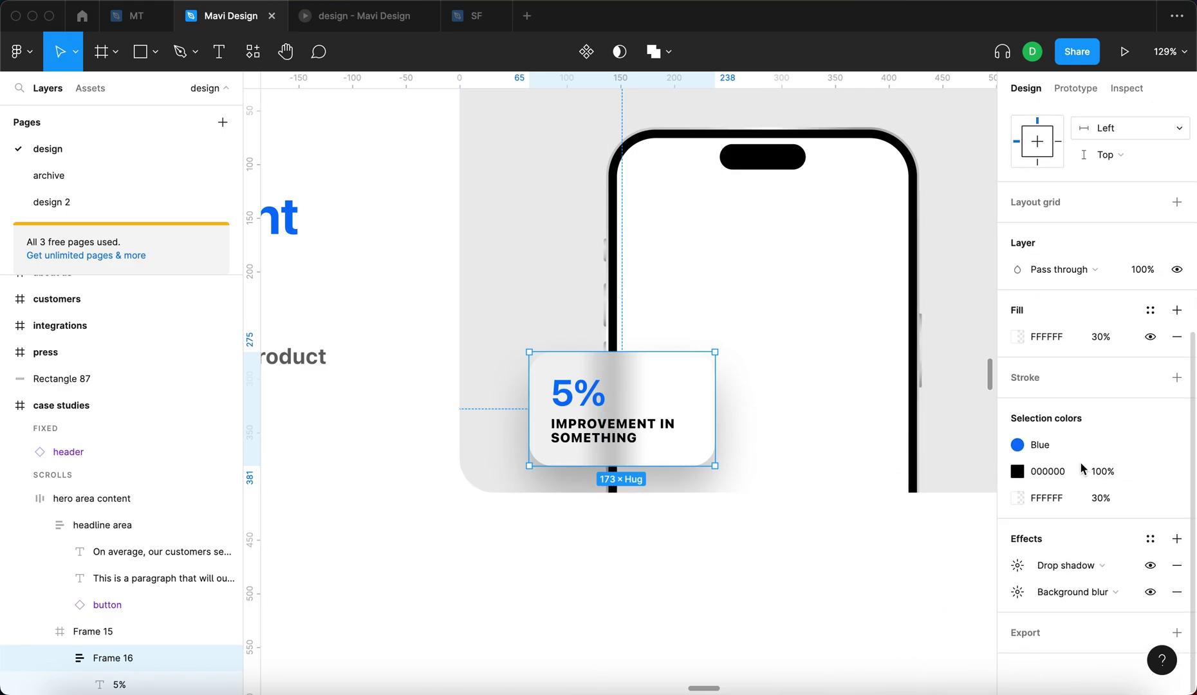
Set the drop shadow's spread to -10, then reselect the parent stat card.
click(1018, 566)
click(942, 597)
key(shift+Down)
key(shift+Down)
key(shift+Up)
key(shift+2)
key(shift+Return)
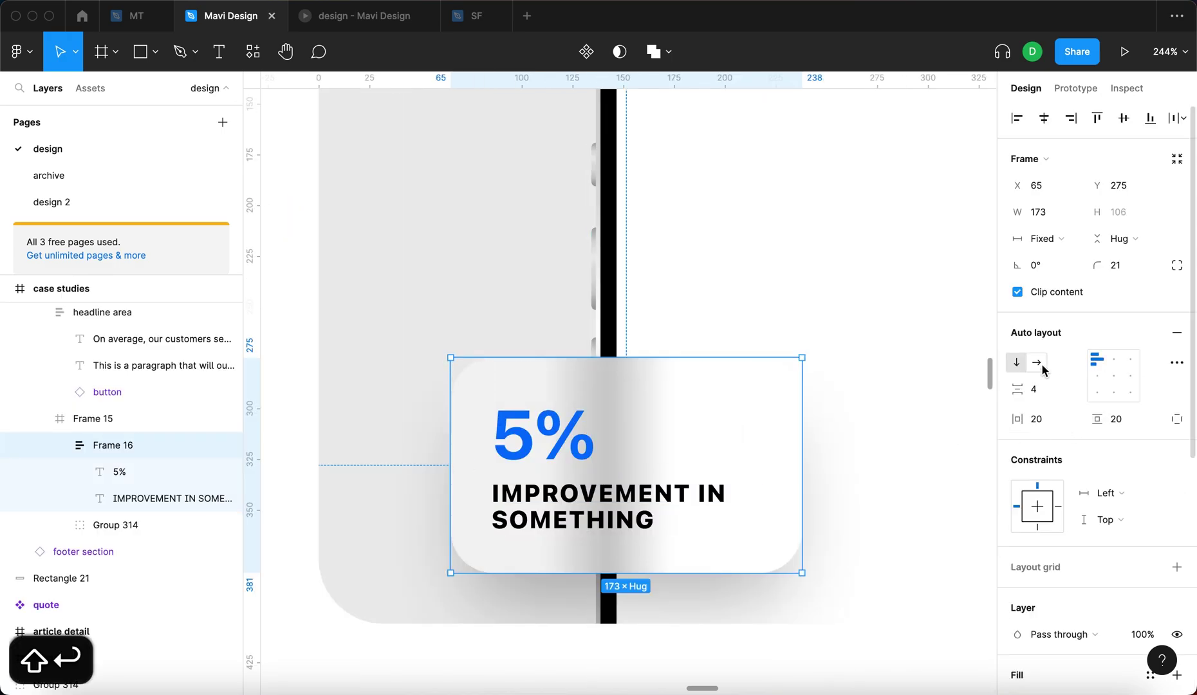
Lay the 5% number and tagline side by side, keeping the tagline's original width.
click(1038, 363)
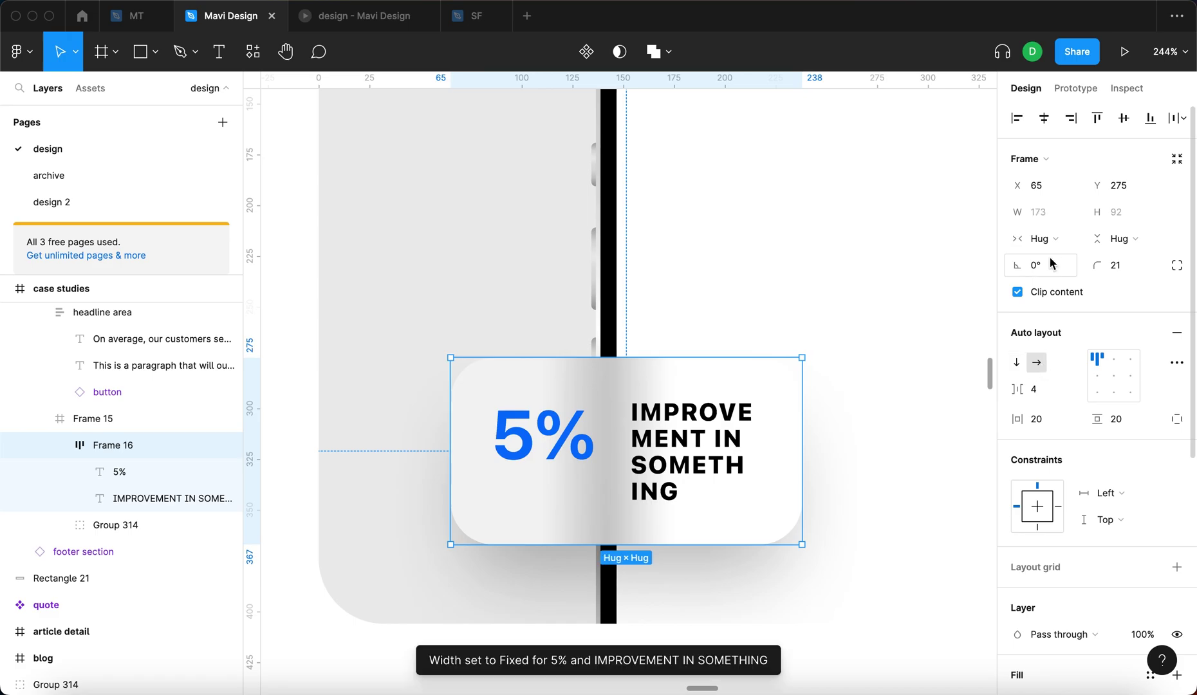
click(678, 462)
click(1054, 212)
click(1058, 234)
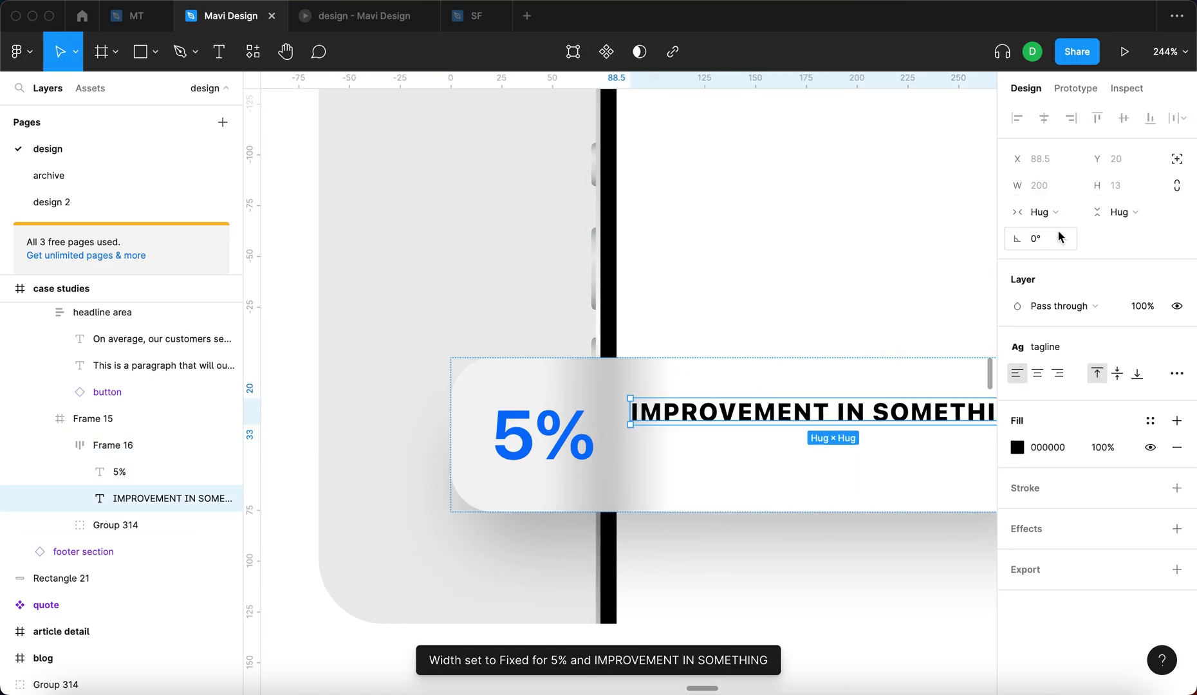
key(ctrl+z)
scroll(703, 436, down, 5)
key(Escape)
scroll(739, 366, up, 5)
Keep the stat card horizontal, centre its texts vertically and remove the gap between them.
click(750, 364)
click(719, 368)
click(1017, 362)
click(1031, 365)
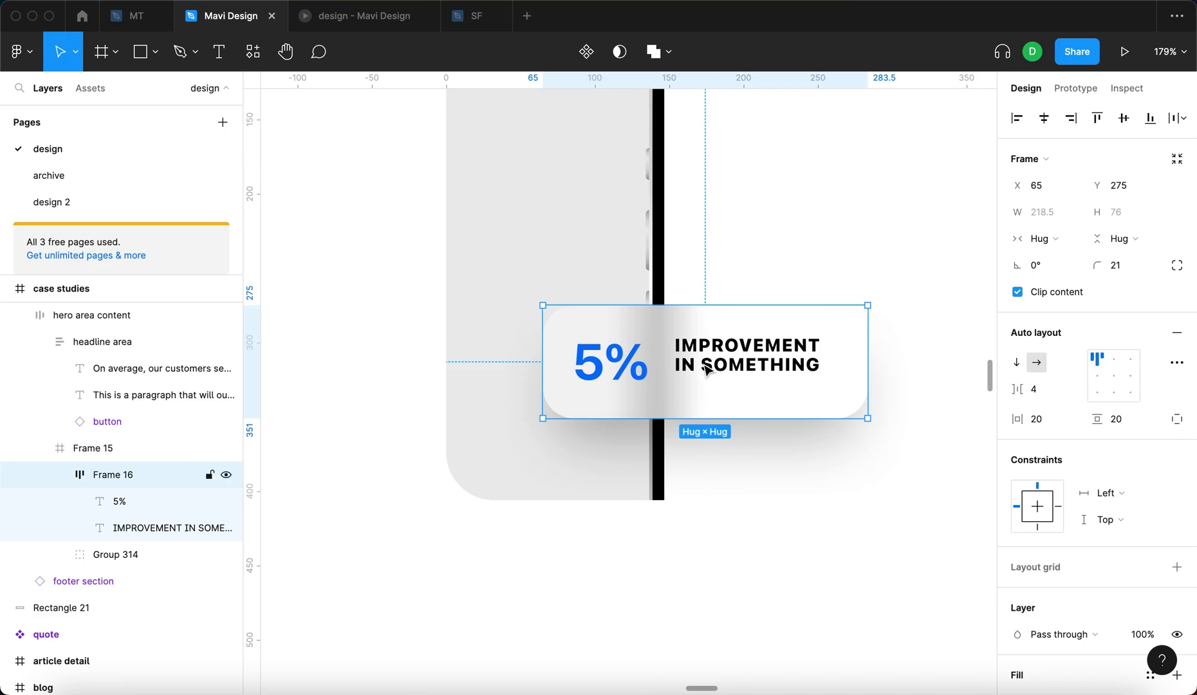
click(1098, 379)
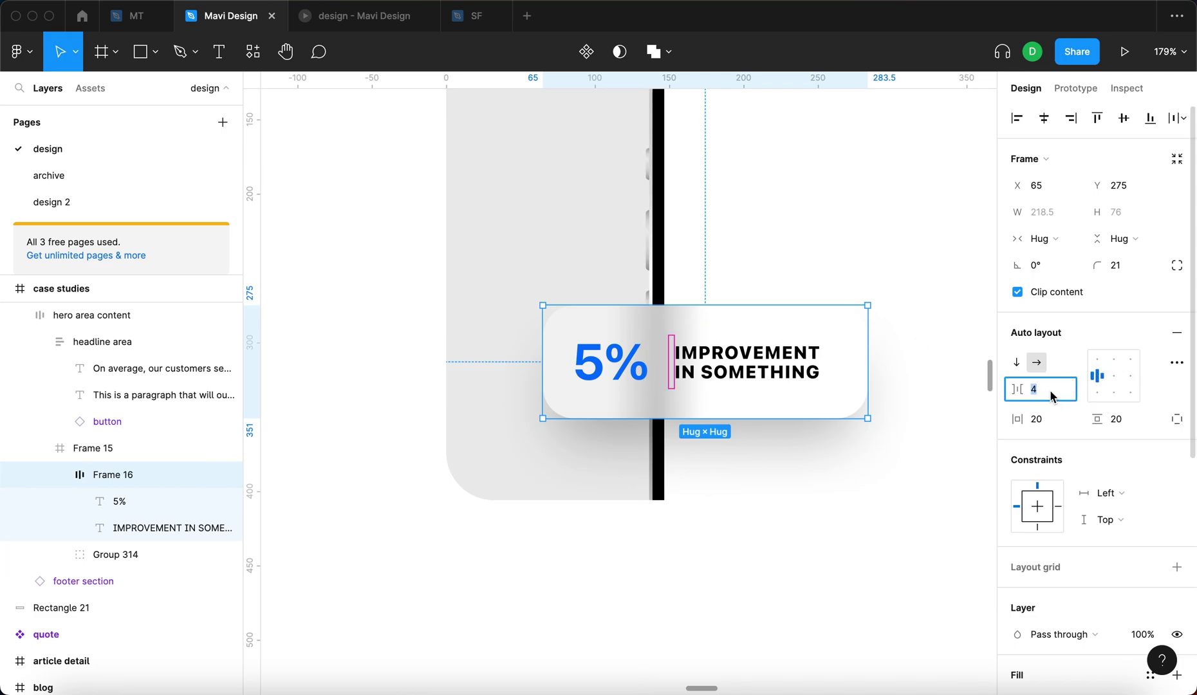
key(Down)
key(Down)
key(Down)
key(Down)
key(Down)
key(Up)
key(Return)
Reduce the stat card's horizontal and vertical padding to 12.
click(613, 353)
key(shift+Return)
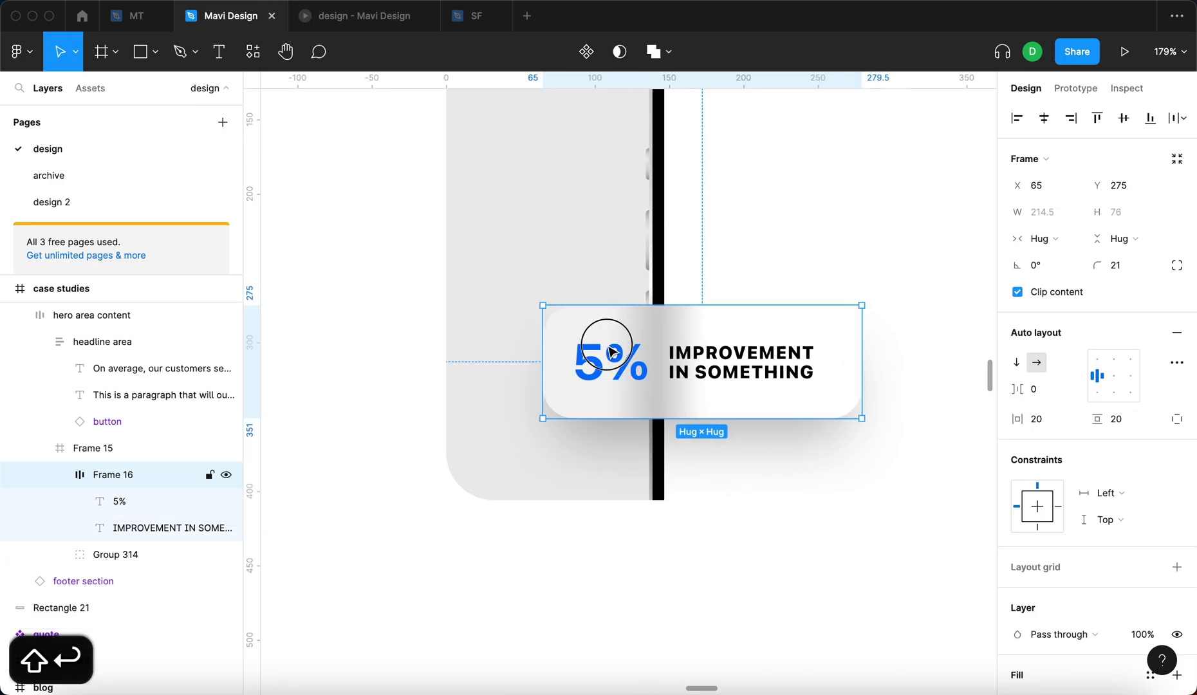
click(613, 353)
key(shift+Return)
click(1055, 419)
key(shift+Down)
key(Up)
key(Up)
key(Tab)
key(shift+Down)
key(Up)
key(Up)
key(Return)
Make the 5% text hug its width, set a 12 gap and 16 side padding.
click(593, 356)
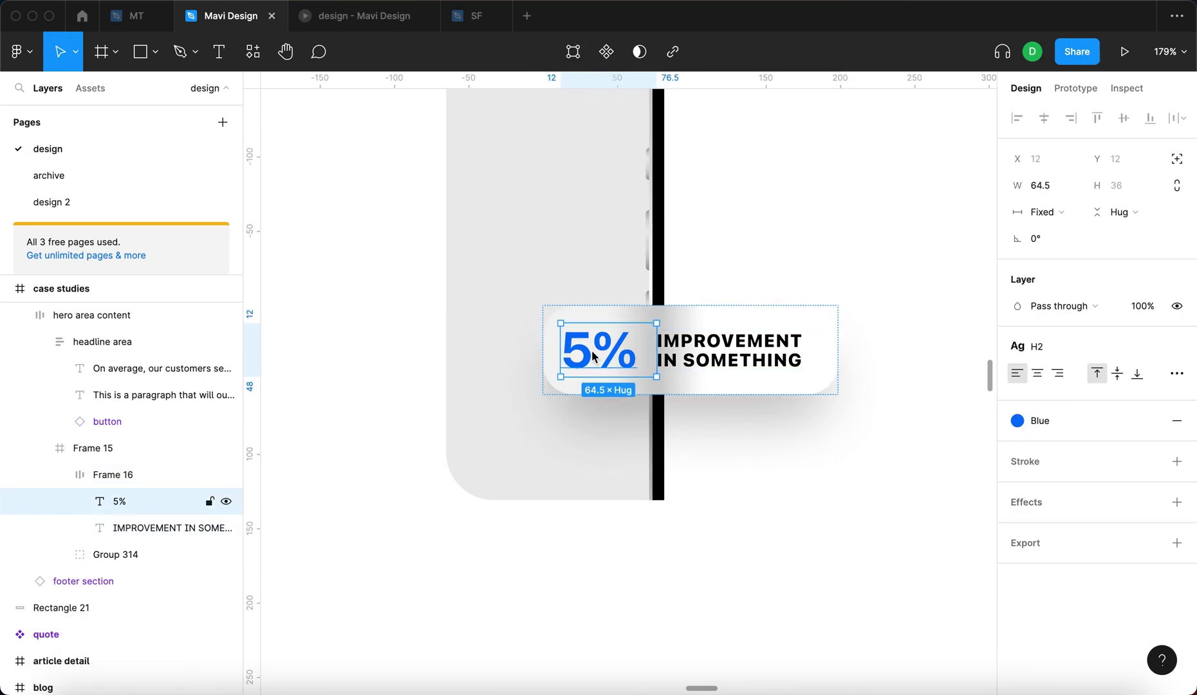
click(1047, 212)
click(1064, 231)
key(shift+Return)
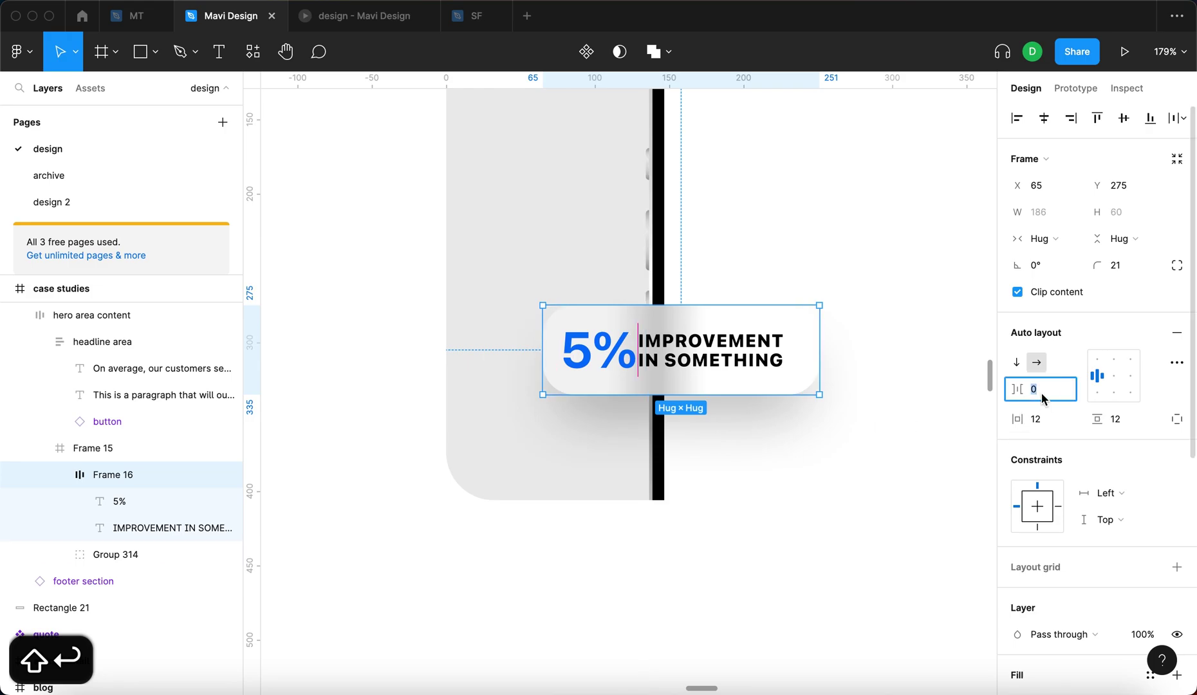
key(shift+Up)
key(Up)
key(Up)
key(Tab)
key(Up)
key(Up)
key(Up)
key(Up)
key(Up)
key(Up)
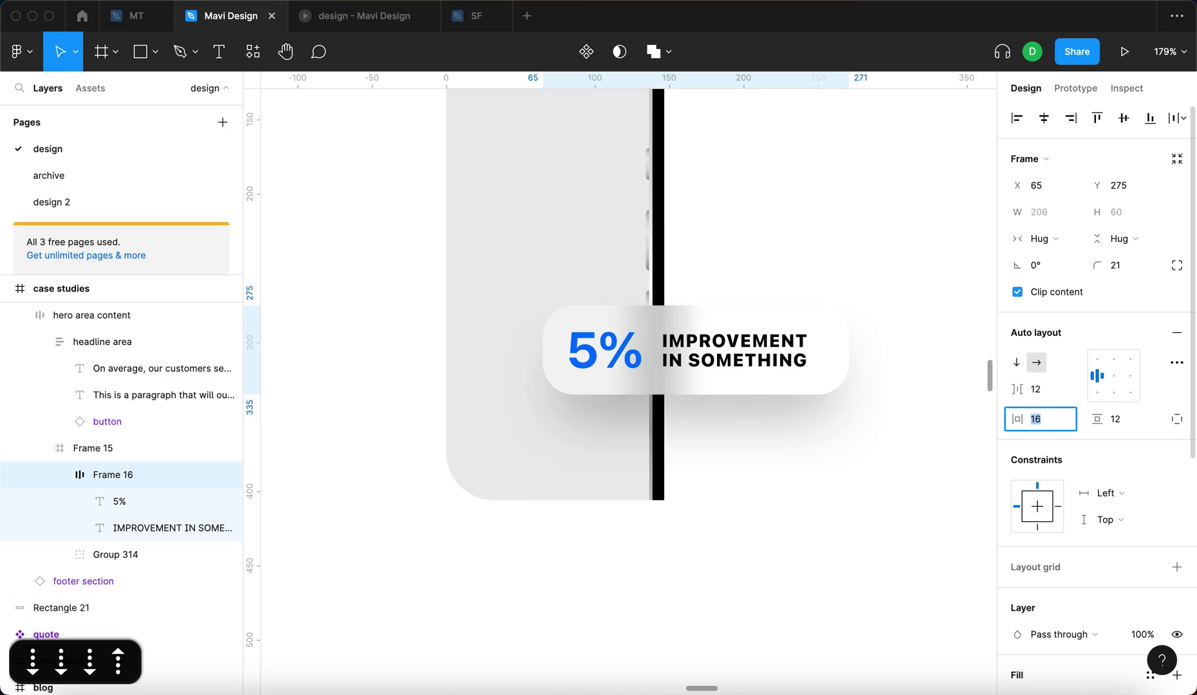
Round the 5% card's corners to 18.
key(Escape)
key(Escape)
scroll(597, 386, up, 2)
click(596, 369)
click(1120, 264)
key(Down)
Commit the 18 radius and move the 5% card up and to the left.
key(Return)
click(865, 489)
scroll(866, 489, down, 5)
click(669, 345)
click(669, 344)
scroll(928, 182, left, 4)
drag(499, 371, 492, 339)
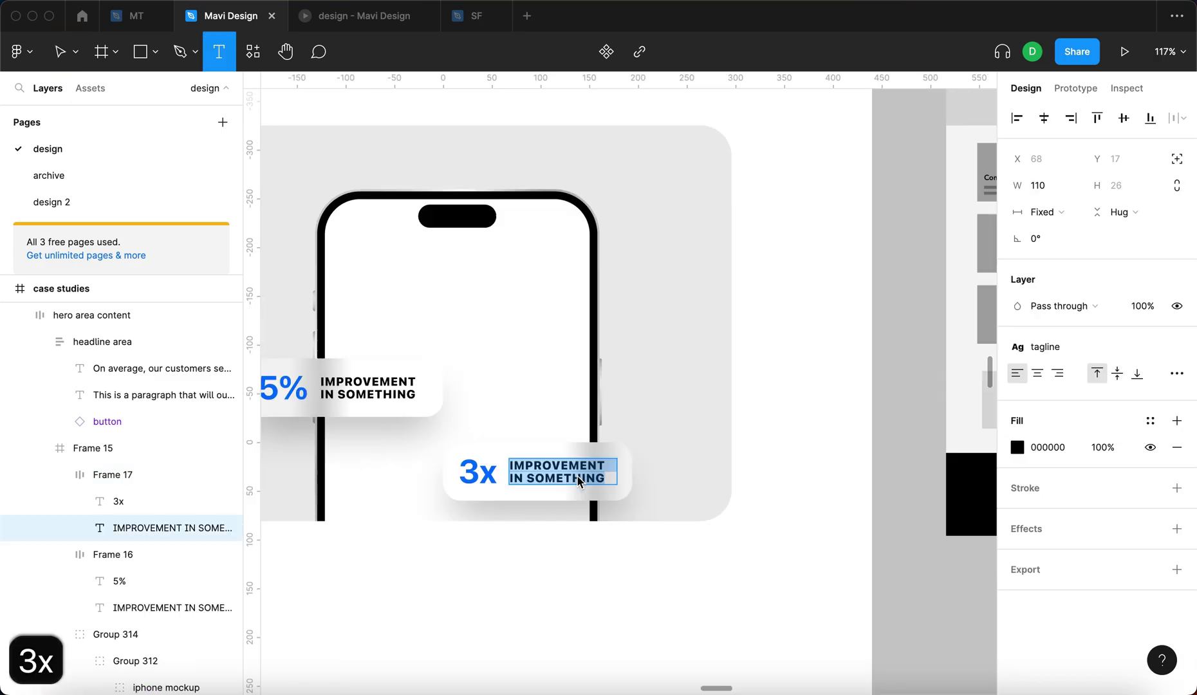
Change the 3x card's caption to 'increased efficiency', hug its width, and narrow the card.
text(increased efficiencz)
key(BackSpace)
text(y)
key(Escape)
click(1042, 212)
click(1062, 232)
key(shift+Return)
drag(643, 458, 602, 458)
key(shift+Return)
click(506, 484)
key(shift+Right)
key(shift+Right)
key(shift+Right)
Duplicate the 3x card and change its texts to 'Half' and 'time needed'.
scroll(510, 473, down, 5)
drag(554, 371, 567, 354)
scroll(567, 354, up, 5)
key(t)
double_click(560, 353)
text(Half)
key(BackSpace)
key(BackSpace)
key(BackSpace)
text(alf)
key(Escape)
click(657, 355)
double_click(657, 355)
double_click(657, 355)
key(super+a)
text(time needed)
key(Escape)
Adjust the TIME NEEDED caption's width sizing and move the Half card slightly right and down.
key(Escape)
click(1036, 235)
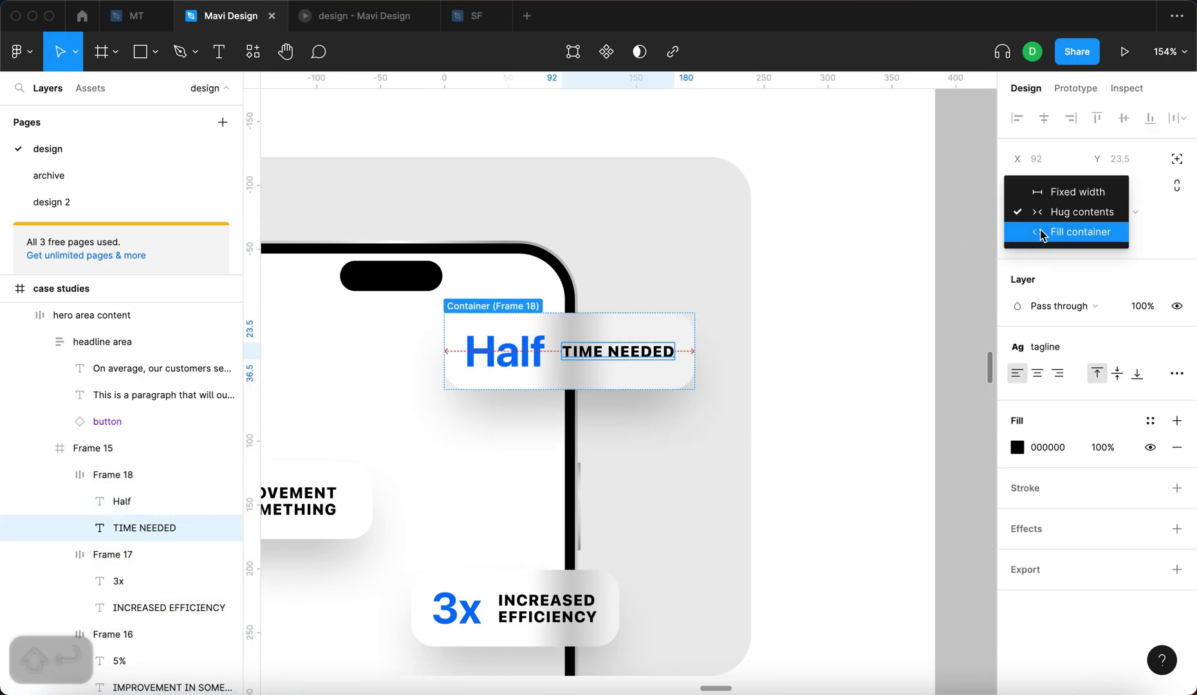
click(1048, 230)
key(Escape)
scroll(706, 374, down, 5)
key(Escape)
scroll(729, 395, down, 3)
scroll(729, 395, up, 6)
click(714, 350)
double_click(714, 351)
mouse_move(715, 351)
mouse_down()
mouse_move(740, 358)
mouse_move(723, 369)
mouse_up()
click(875, 360)
Fill the phone screen rectangle with a grey from the colour picker.
scroll(875, 361, down, 5)
click(790, 395)
scroll(790, 395, up, 5)
scroll(604, 357, down, 5)
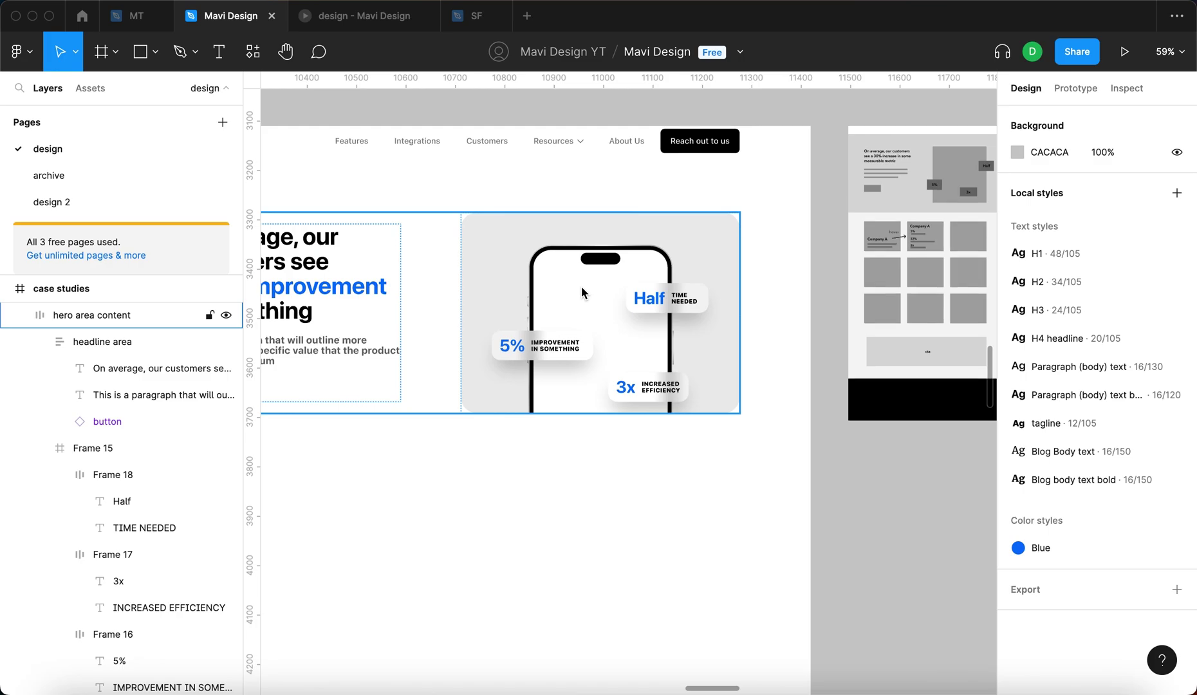
scroll(581, 292, up, 5)
super+click(649, 298)
click(1018, 454)
drag(889, 374, 568, 369)
scroll(557, 339, down, 5)
key(Escape)
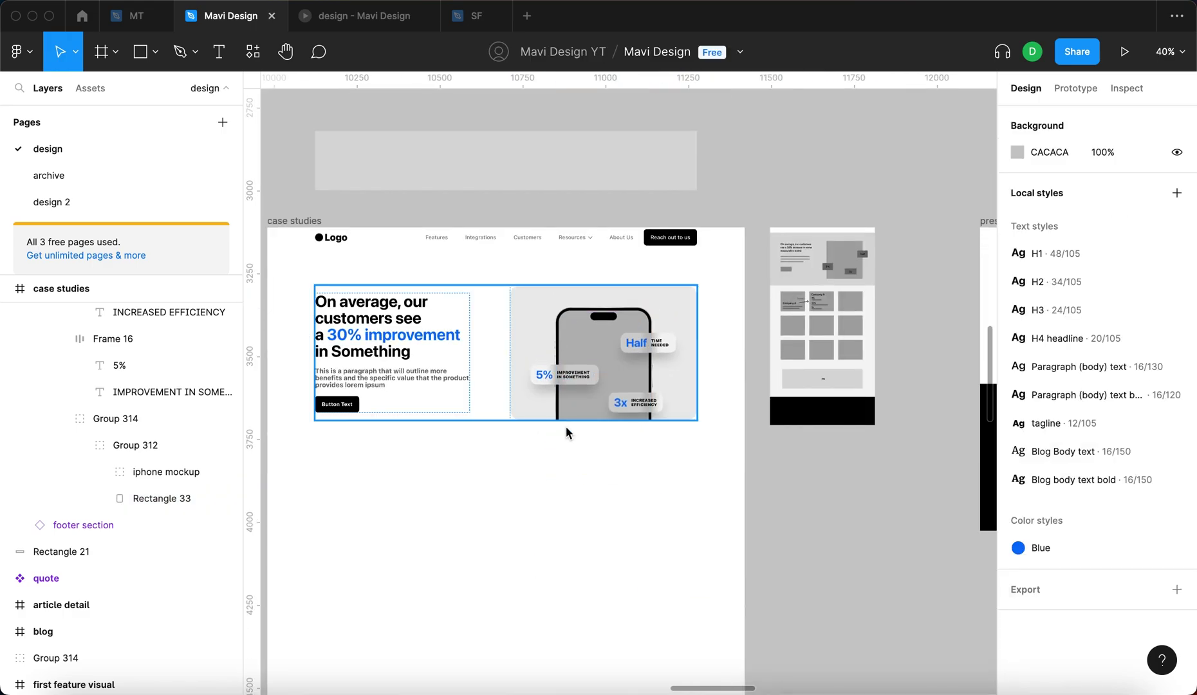
scroll(639, 411, up, 5)
scroll(592, 343, left, 2)
Try the Blue colour style on the phone screen, then undo it.
super+click(635, 333)
click(1147, 428)
click(1042, 529)
click(815, 609)
scroll(702, 436, down, 2)
scroll(701, 435, up, 3)
key(super+z)
key(super+z)
Lighten the phone screen's fill to a light grey and review the hero.
click(877, 604)
scroll(716, 320, down, 3)
scroll(716, 320, left, 1)
super+click(715, 320)
click(1018, 453)
drag(837, 386, 720, 341)
click(648, 549)
scroll(649, 549, down, 2)
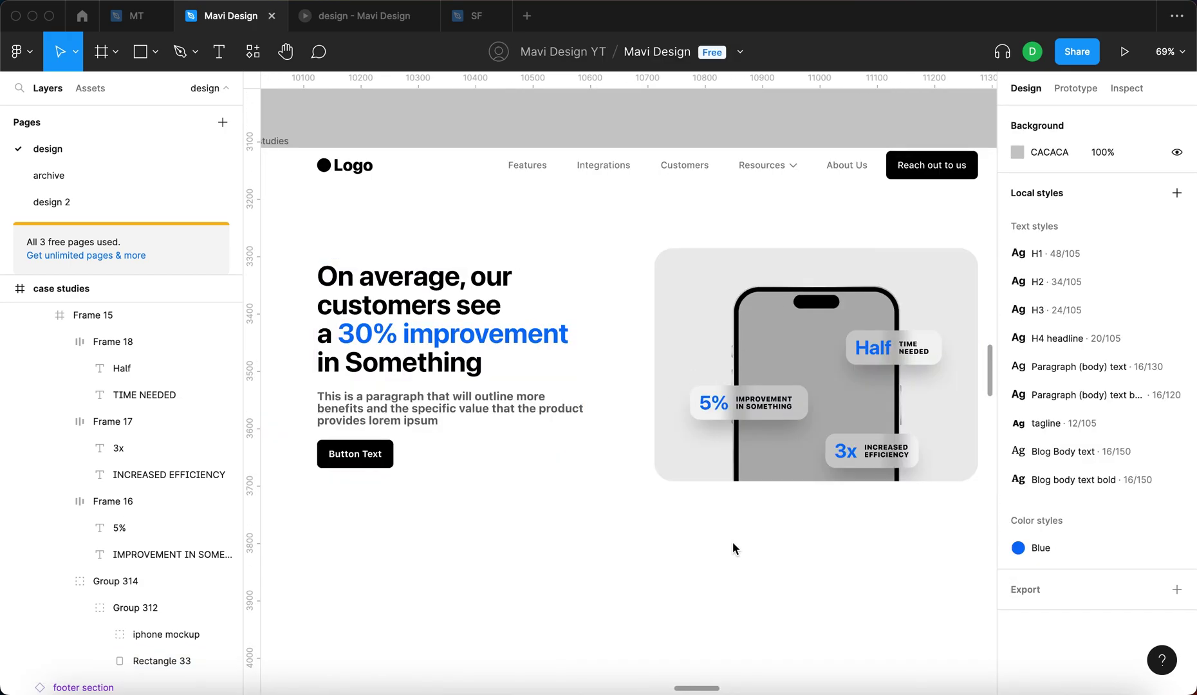
scroll(733, 548, right, 5)
scroll(733, 548, down, 2)
scroll(435, 248, left, 5)
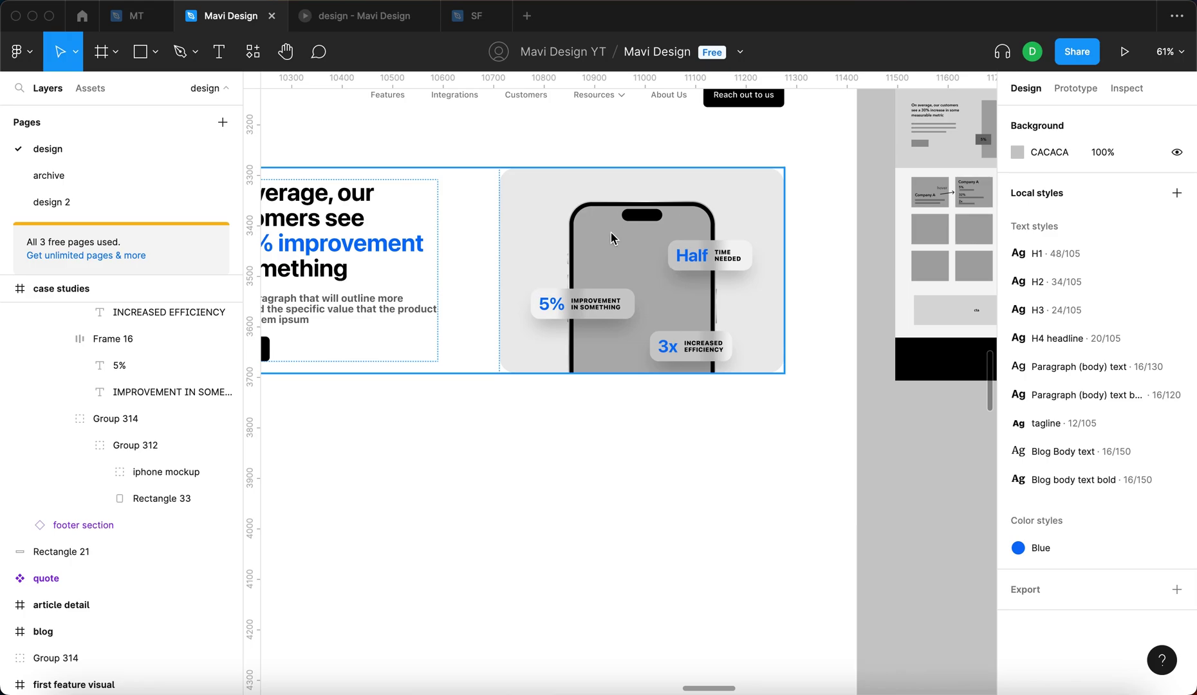
scroll(635, 290, down, 2)
scroll(635, 290, down, 3)
scroll(634, 283, right, 5)
scroll(637, 284, up, 8)
Copy the three dark chart cards and the chart line into the phone mockup's screen frame.
scroll(888, 337, right, 5)
click(760, 281)
shift+click(777, 497)
shift+click(791, 558)
scroll(781, 359, down, 5)
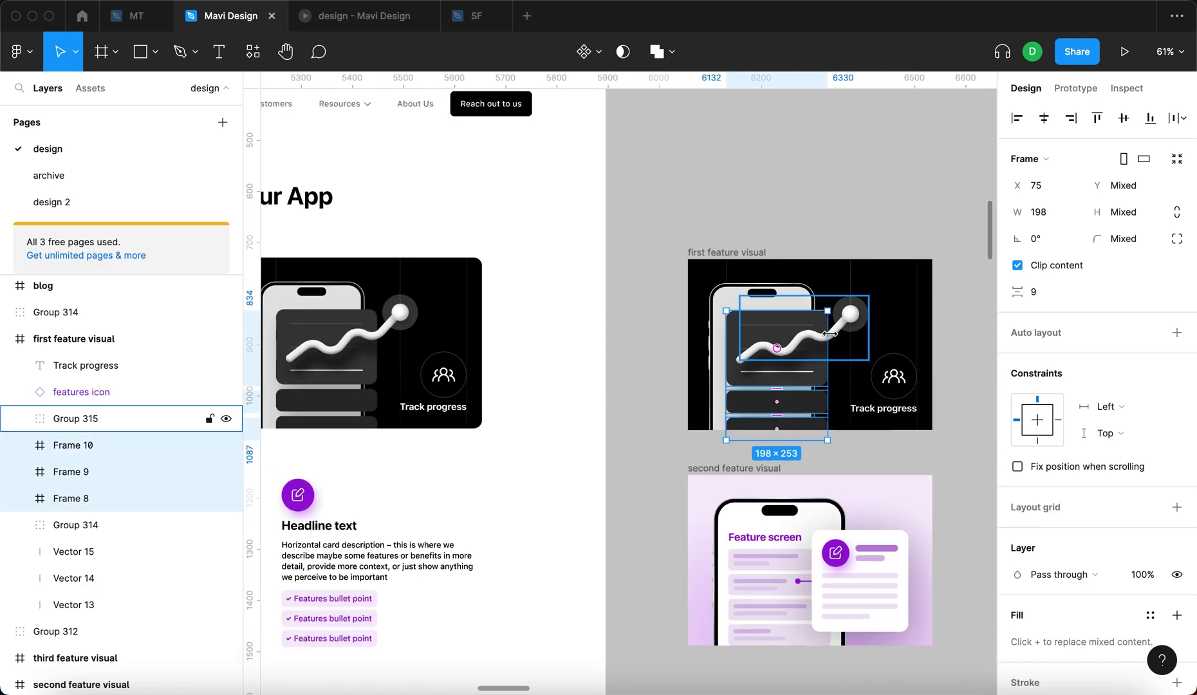
shift+click(840, 332)
key(super+c)
scroll(834, 351, down, 5)
scroll(832, 350, right, 15)
scroll(602, 191, up, 2)
click(605, 197)
key(super+v)
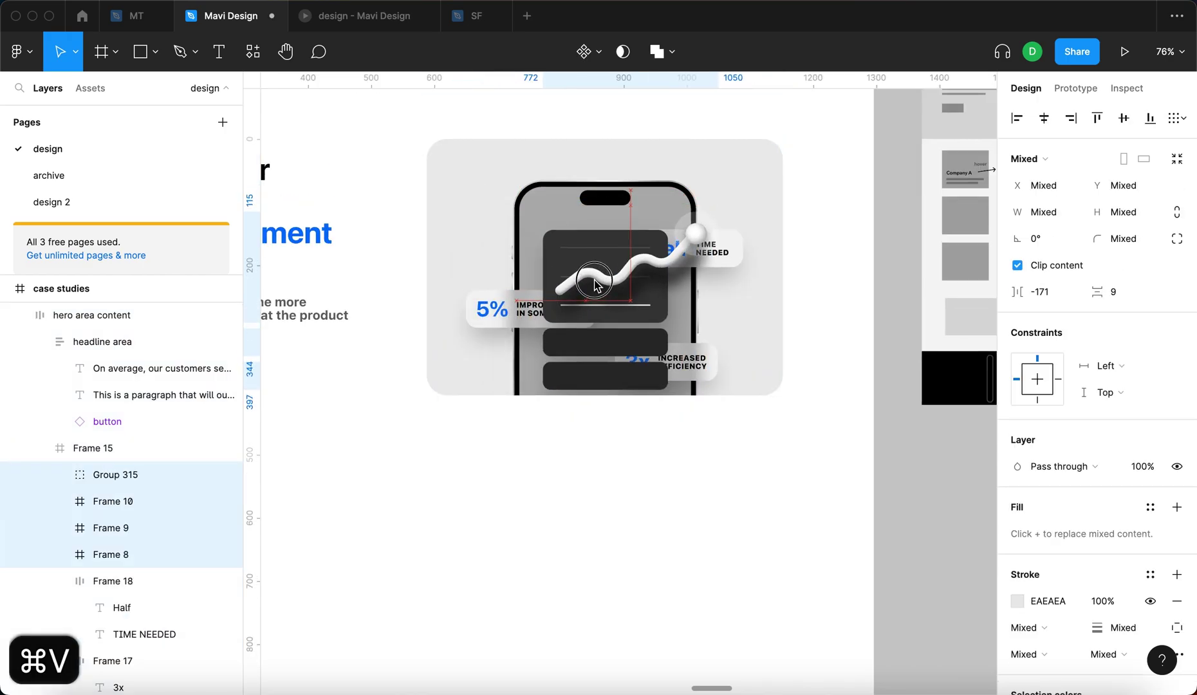
Bring the 5%, Half and 3x stat cards to the front and delete the pasted chart line.
scroll(592, 291, up, 3)
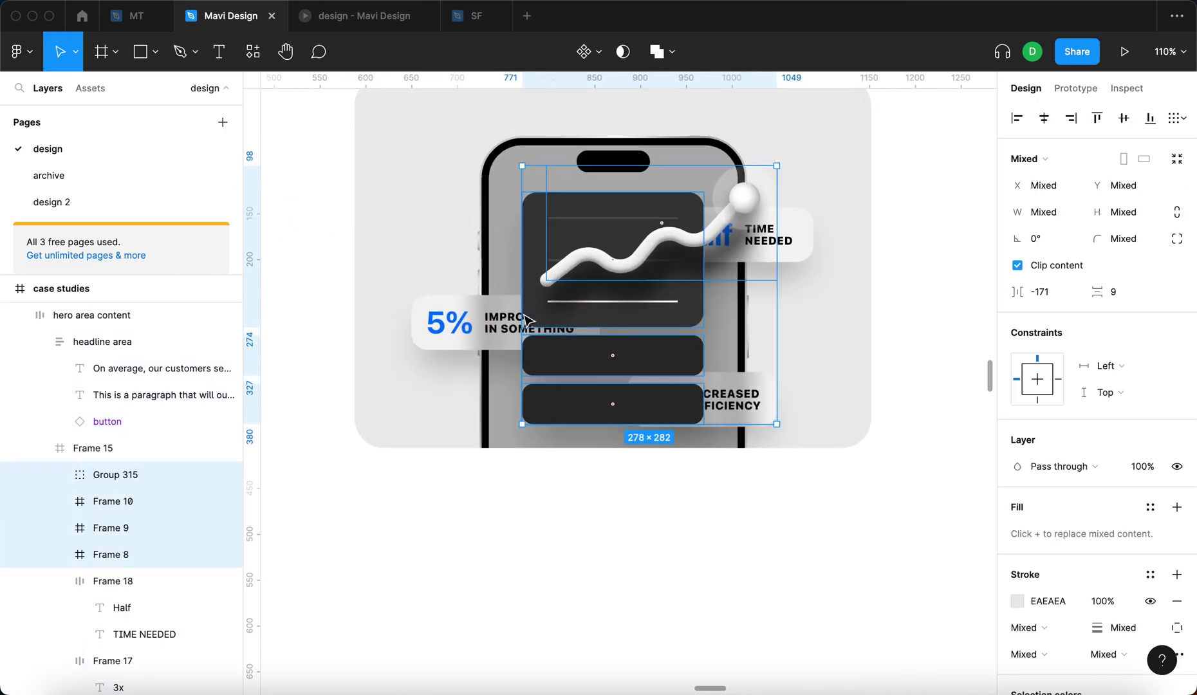
click(583, 309)
shift+click(766, 244)
shift+click(775, 395)
key(alt+super+1)
click(729, 513)
click(656, 277)
drag(658, 267, 796, 349)
scroll(715, 333, down, 3)
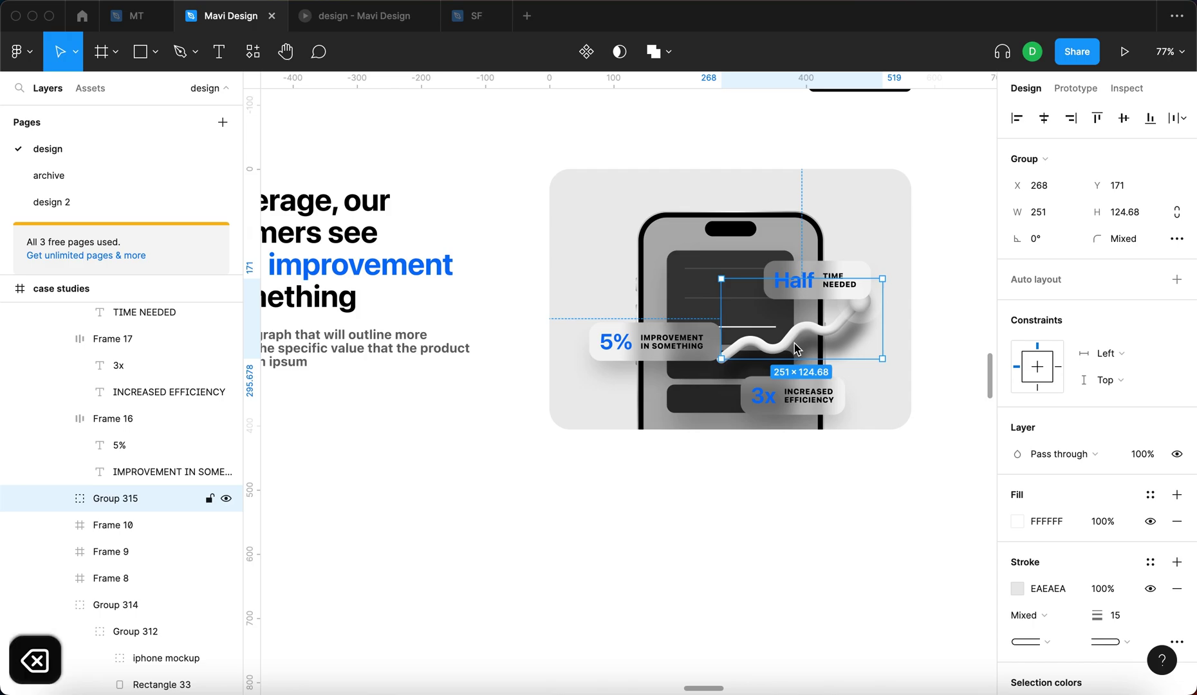
key(BackSpace)
click(708, 294)
scroll(708, 294, up, 5)
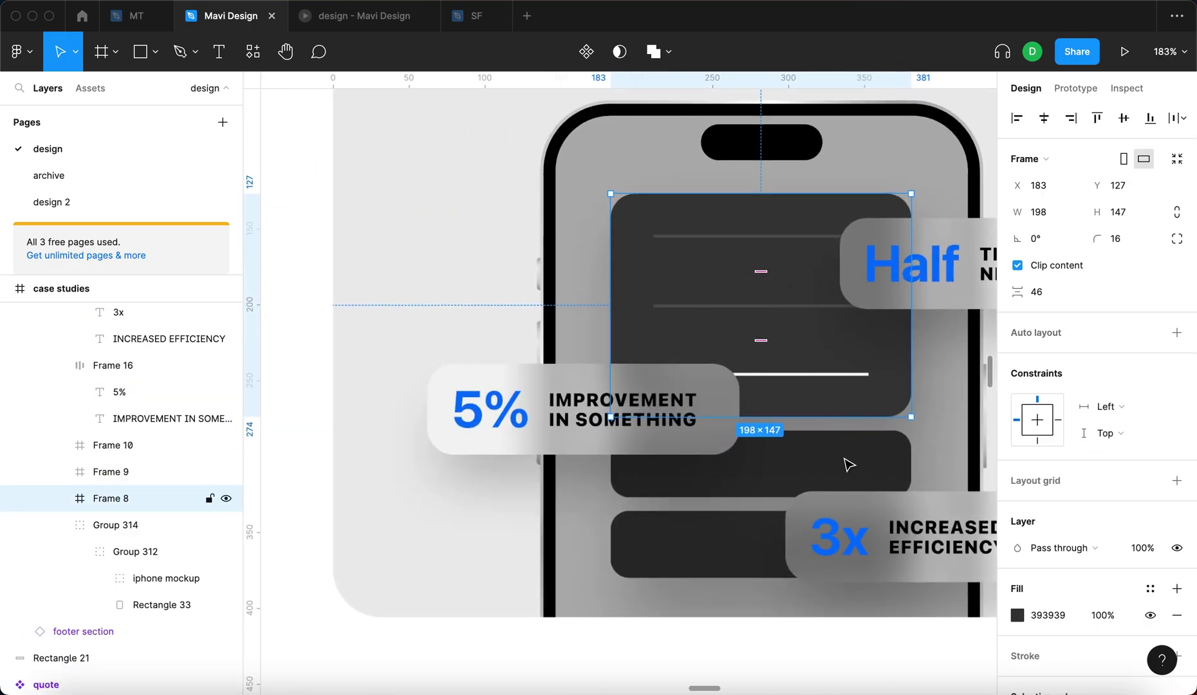
Scale the three dark cards up to 1.15x, group them, and nudge the group into place.
shift+click(849, 464)
shift+click(740, 559)
key(k)
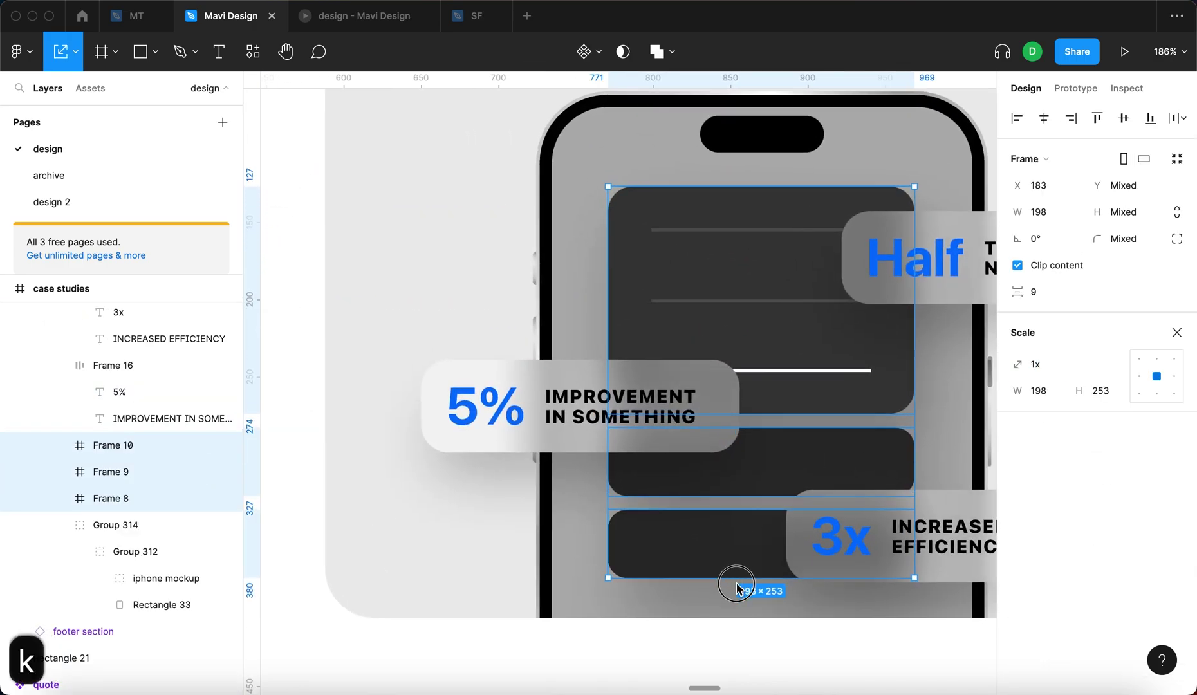
drag(735, 575, 758, 639)
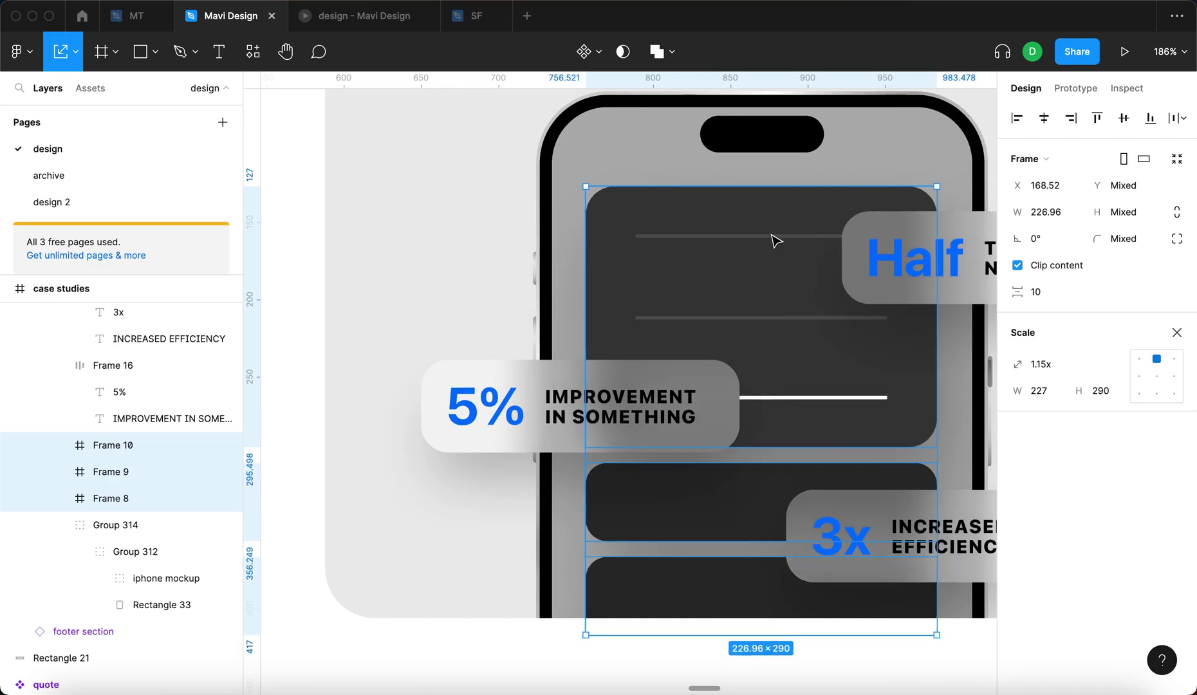
key(super+g)
scroll(682, 298, down, 2)
key(shift+Down)
key(shift+Down)
key(shift+Up)
Nudge the 5%, Half and 3x stat cards into final positions, then select all three.
key(shift+Up)
scroll(684, 299, down, 3)
double_click(523, 385)
key(shift+Right)
key(shift+Down)
key(shift+Left)
click(779, 303)
key(shift+Up)
key(shift+Up)
key(shift+Down)
click(773, 481)
key(shift+Right)
key(shift+Down)
key(shift+Up)
key(v)
key(super+a)
scroll(798, 438, down, 3)
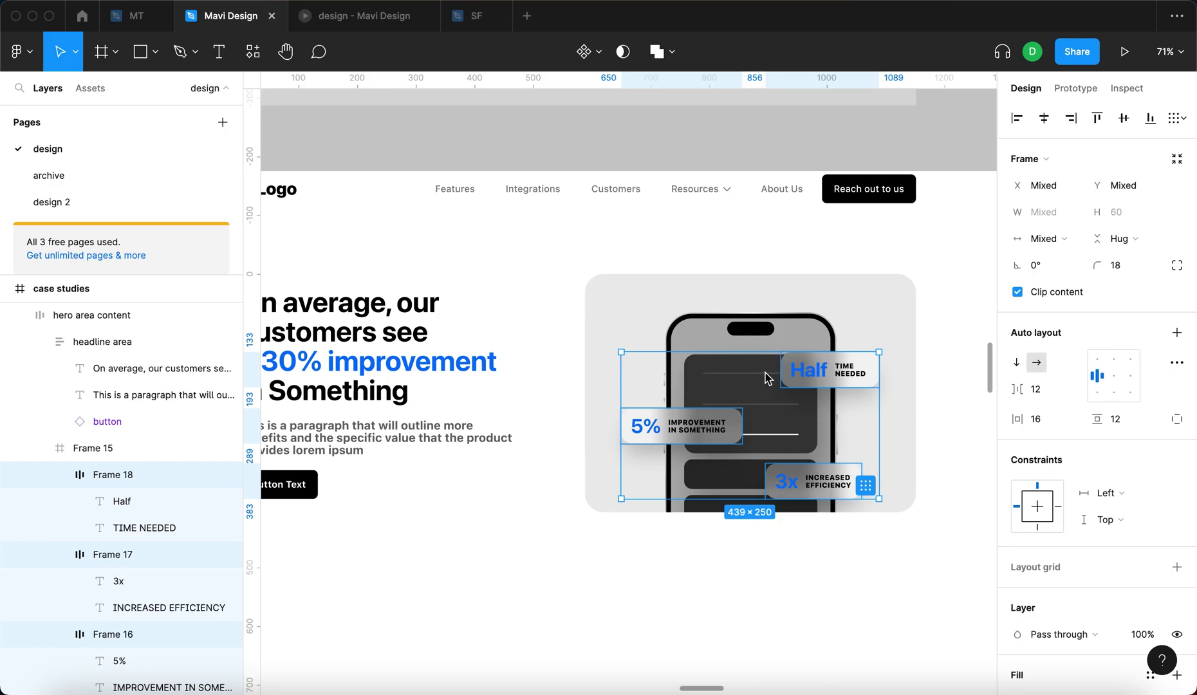
scroll(1061, 459, down, 3)
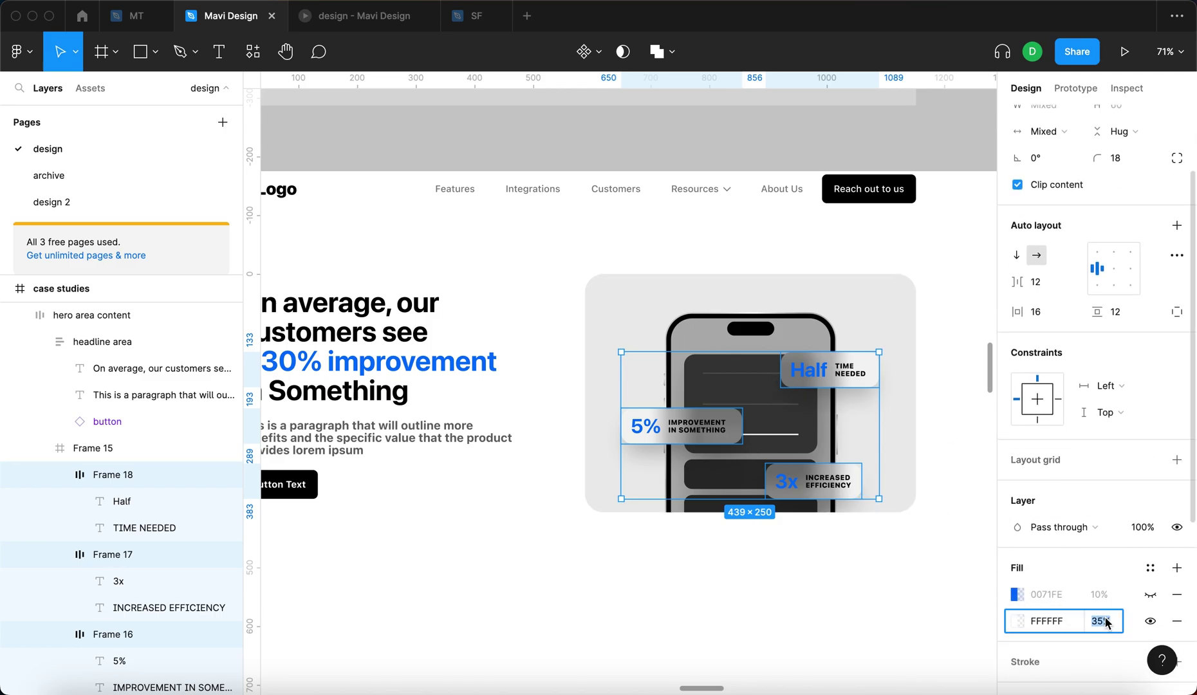
Set the stat cards' white fill opacity to 60%.
key(shift+Up)
key(shift+Up)
key(shift+Up)
key(shift+Down)
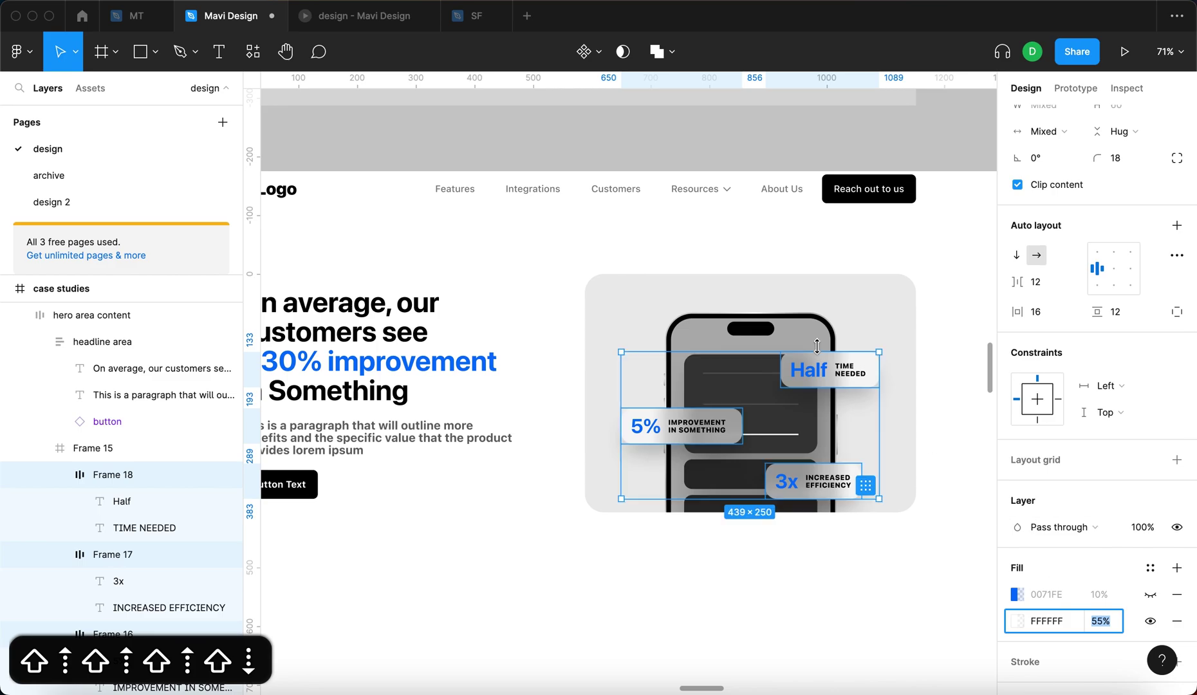
scroll(817, 346, up, 5)
scroll(817, 347, down, 3)
key(Up)
key(Return)
Give the stat cards a background blur of 27.
scroll(1110, 559, down, 2)
scroll(1109, 557, down, 4)
click(1017, 592)
key(shift+Down)
key(shift+Up)
key(Down)
key(Down)
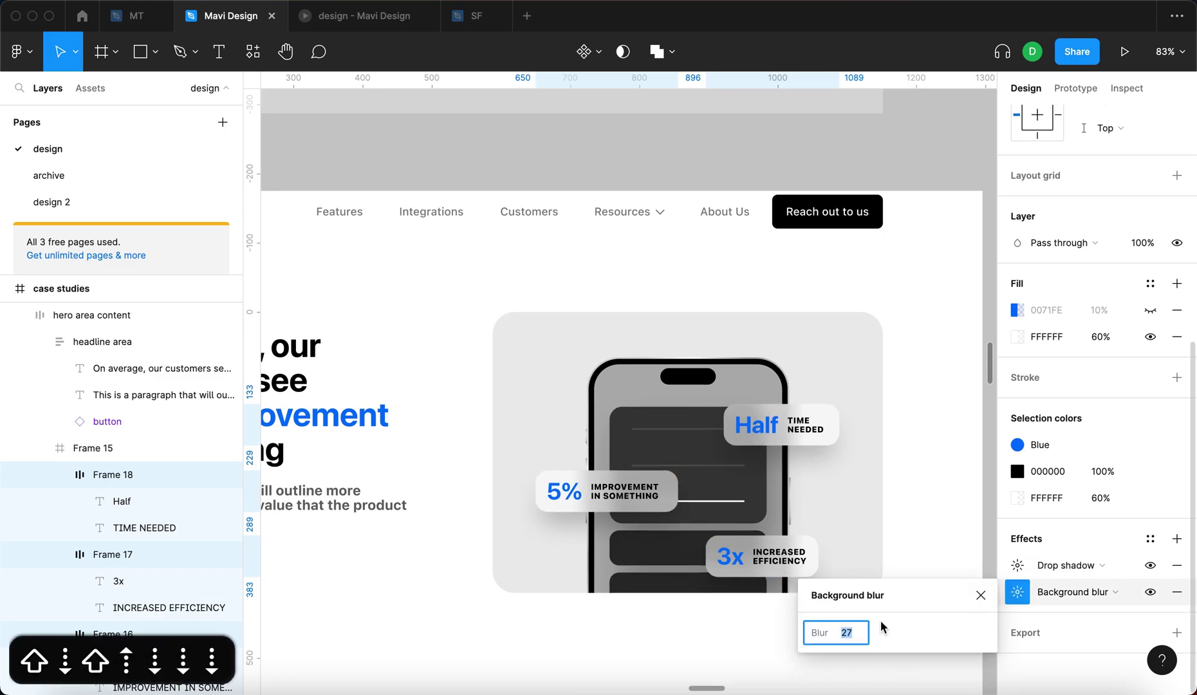
key(Return)
click(844, 633)
click(843, 632)
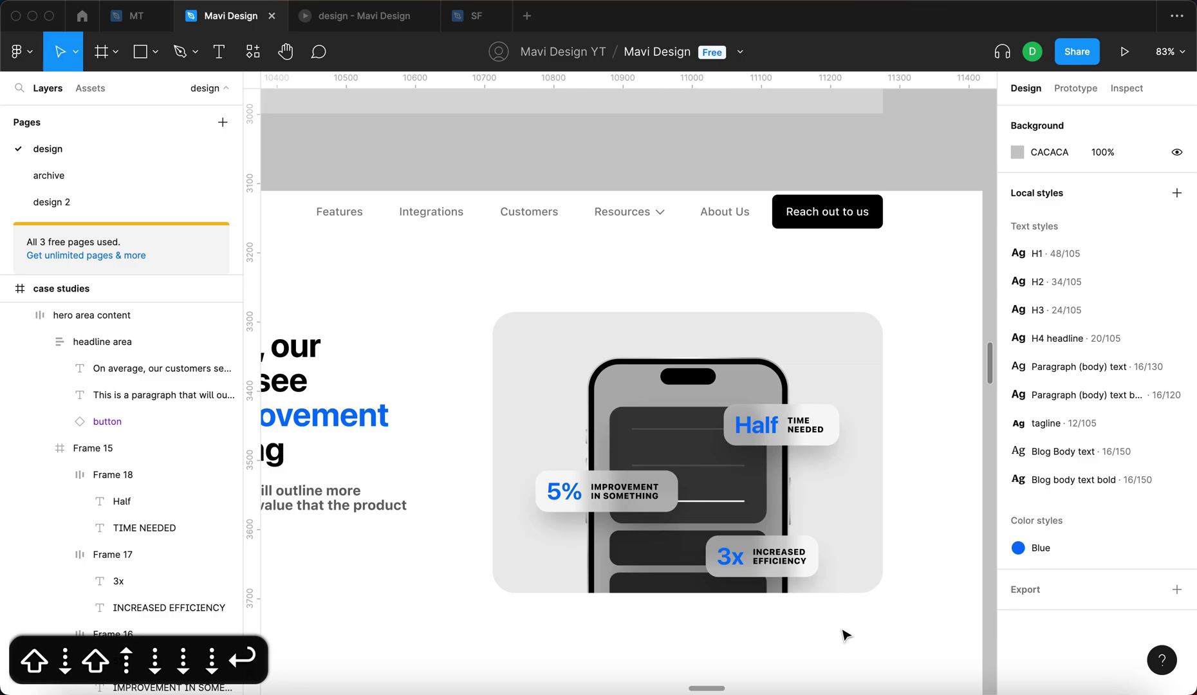
Shift the Half card down-left and the 5% card about 20 px right.
scroll(840, 627, up, 5)
click(570, 441)
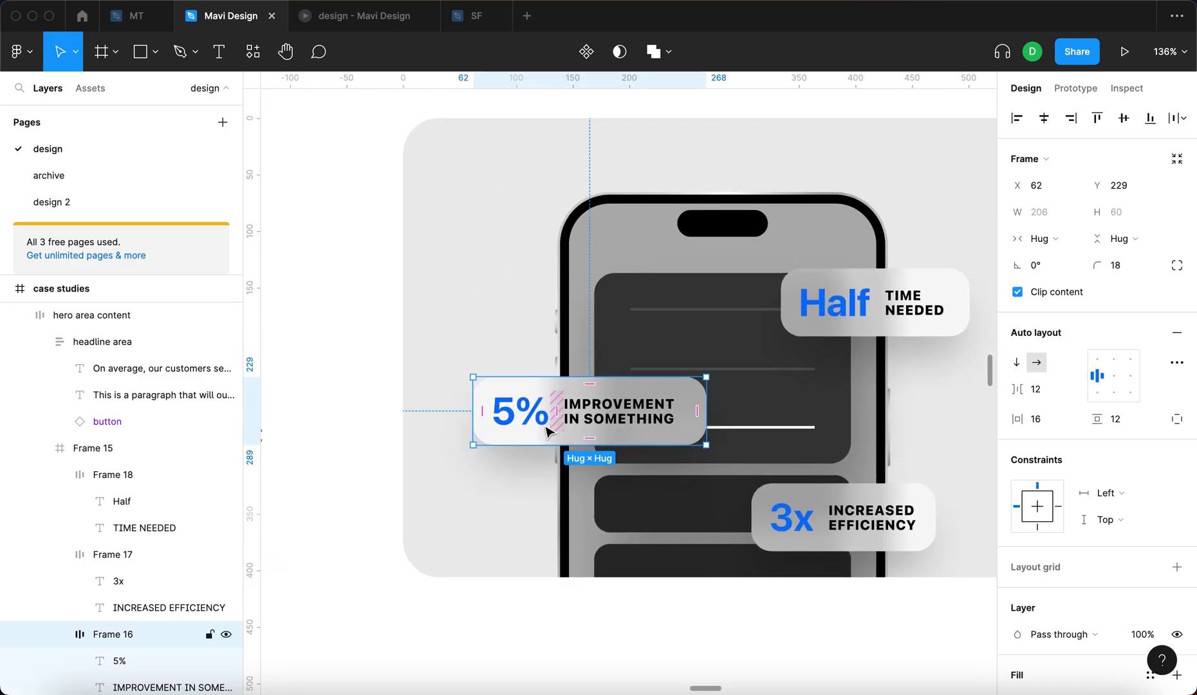
drag(847, 315, 834, 338)
click(791, 507)
mouse_move(812, 508)
mouse_down()
mouse_move(815, 489)
mouse_move(824, 498)
mouse_up()
key(super+z)
key(super+z)
click(646, 428)
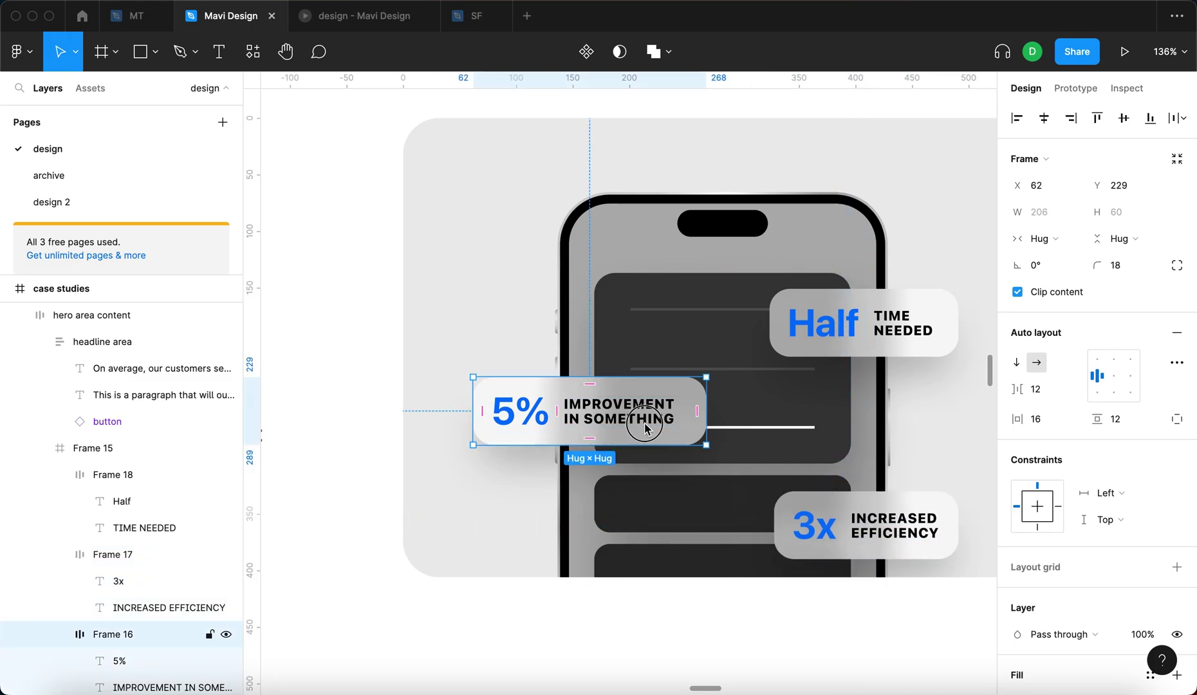
drag(645, 428, 661, 427)
scroll(759, 583, down, 5)
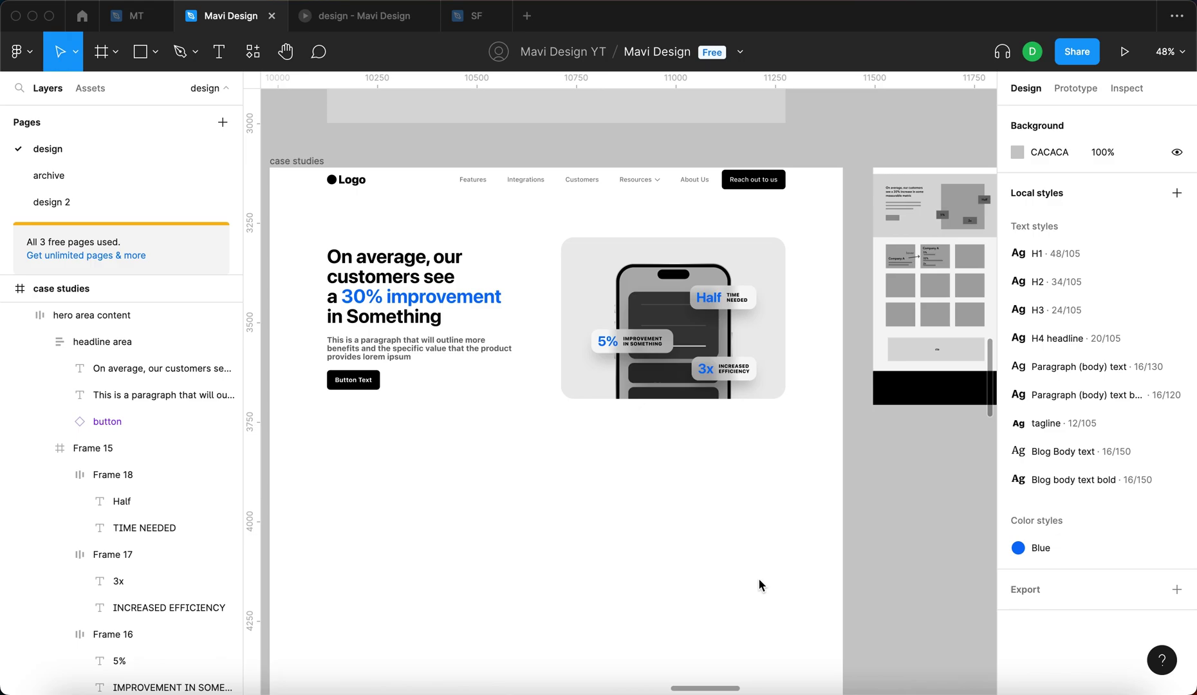
Turn off Clip content on the grey image frame so the phone can overflow it.
click(931, 209)
click(944, 123)
click(622, 304)
scroll(663, 399, down, 2)
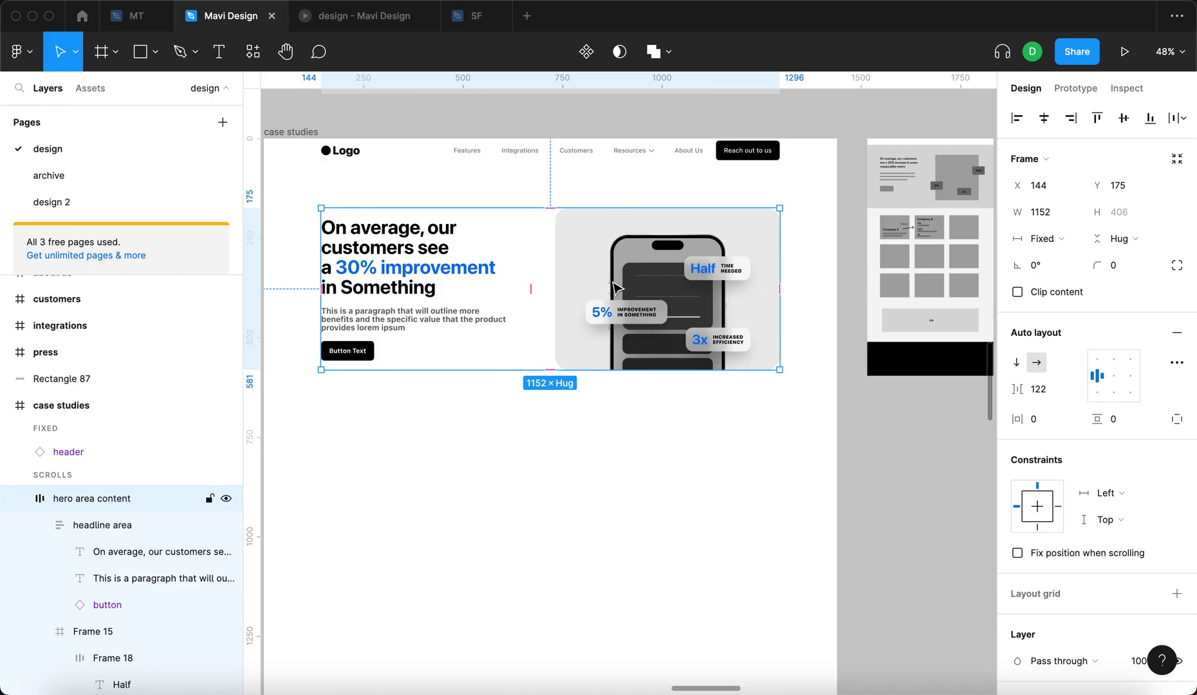
click(750, 419)
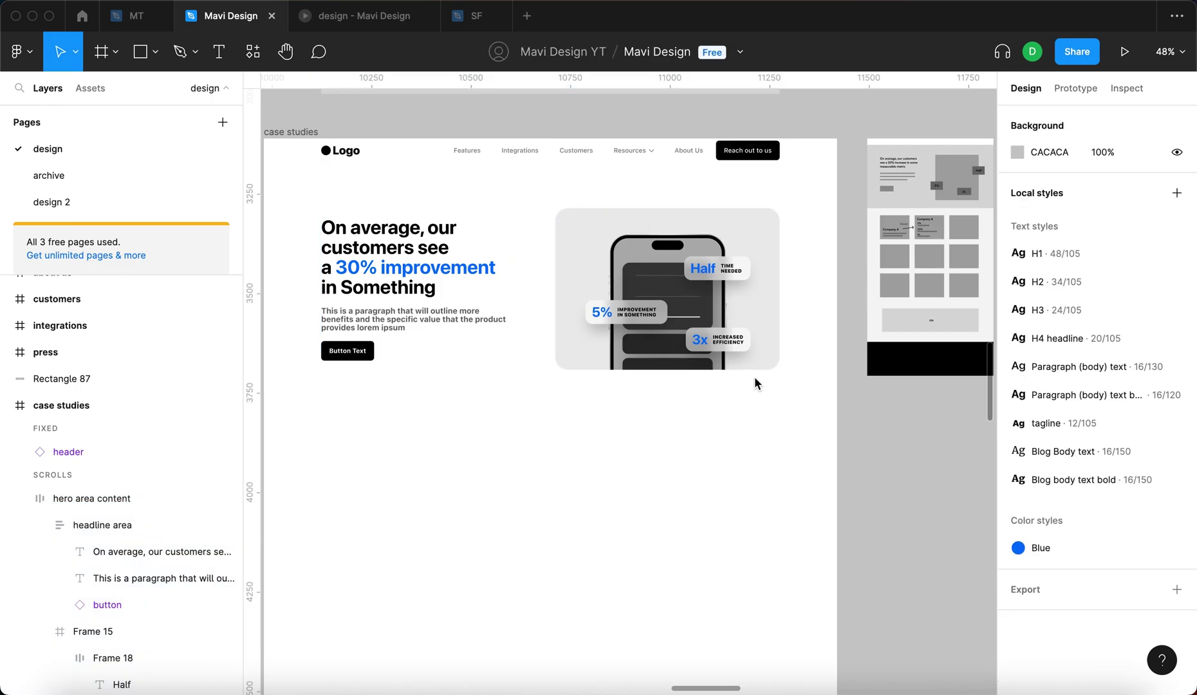
double_click(670, 272)
click(1017, 292)
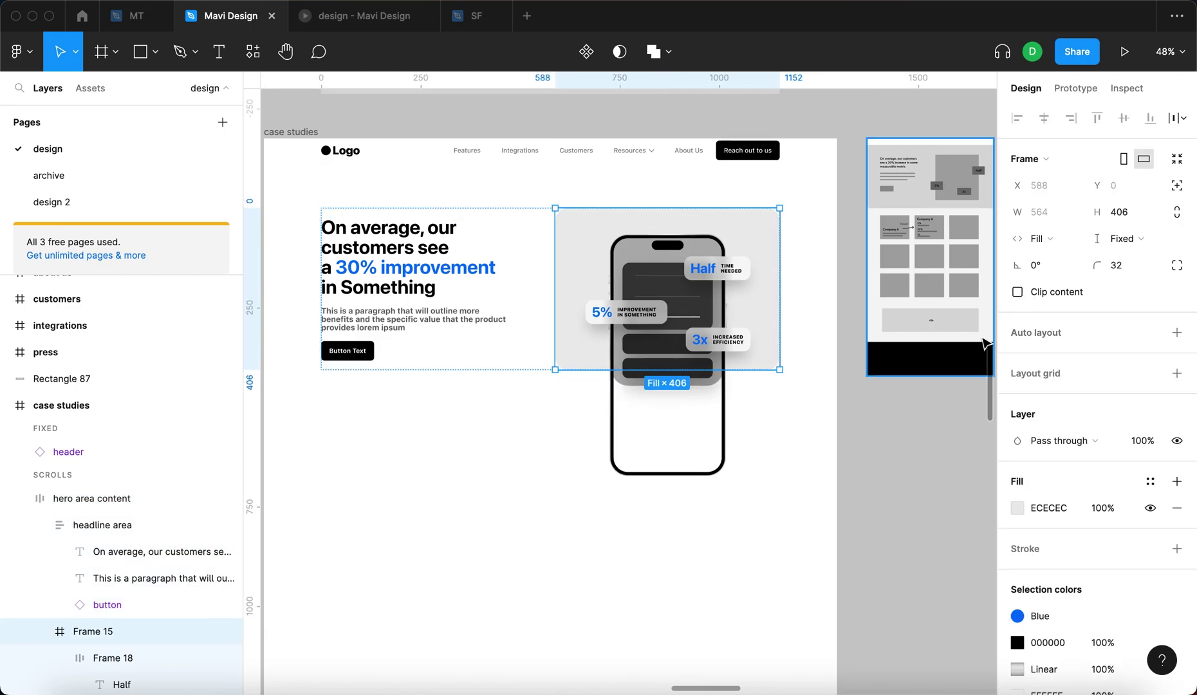
click(789, 436)
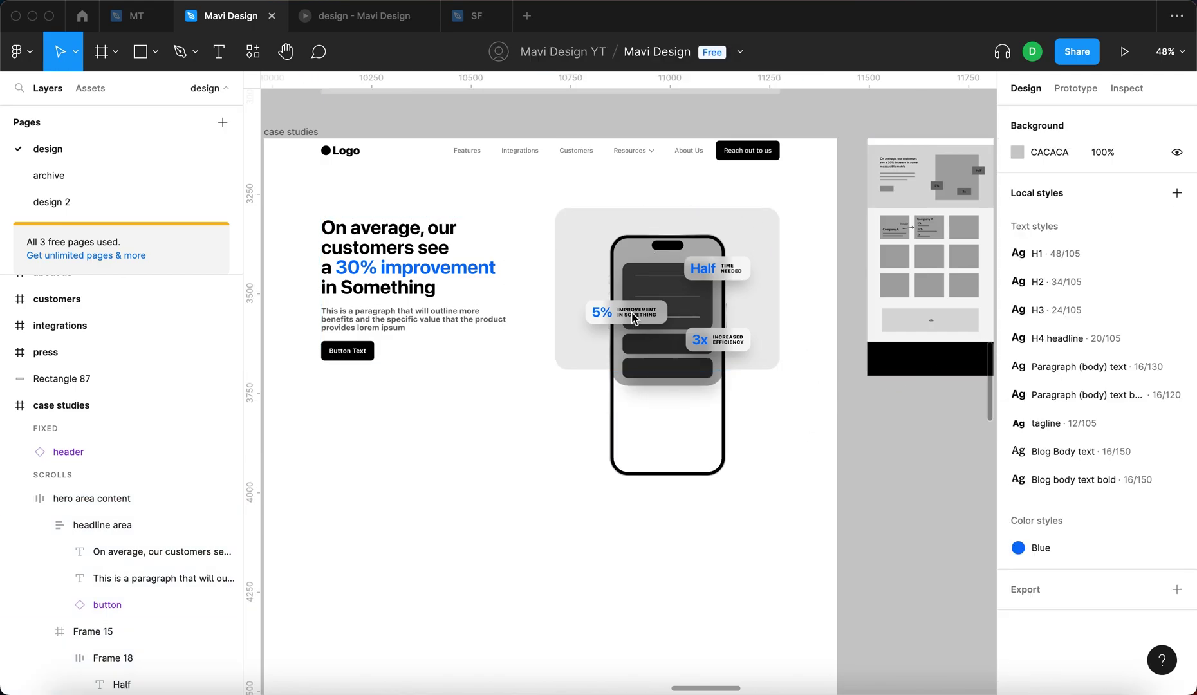
Lengthen the phone screen rectangle to 284×593.
scroll(507, 468, up, 5)
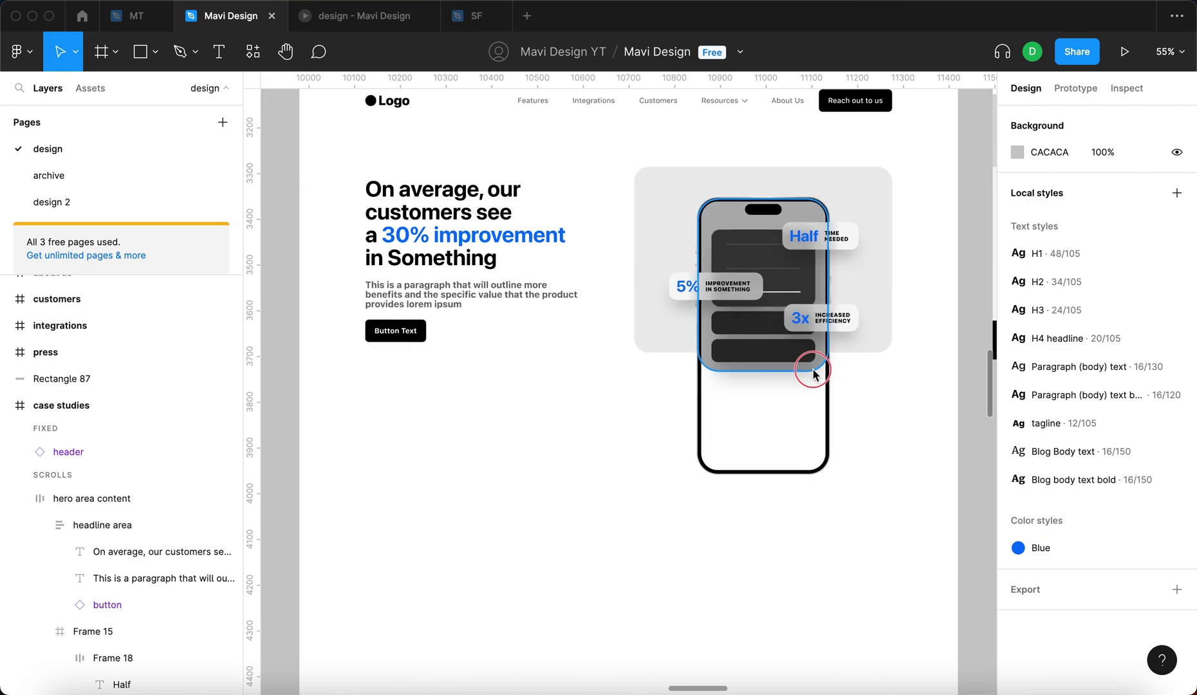
click(813, 372)
drag(777, 372, 783, 474)
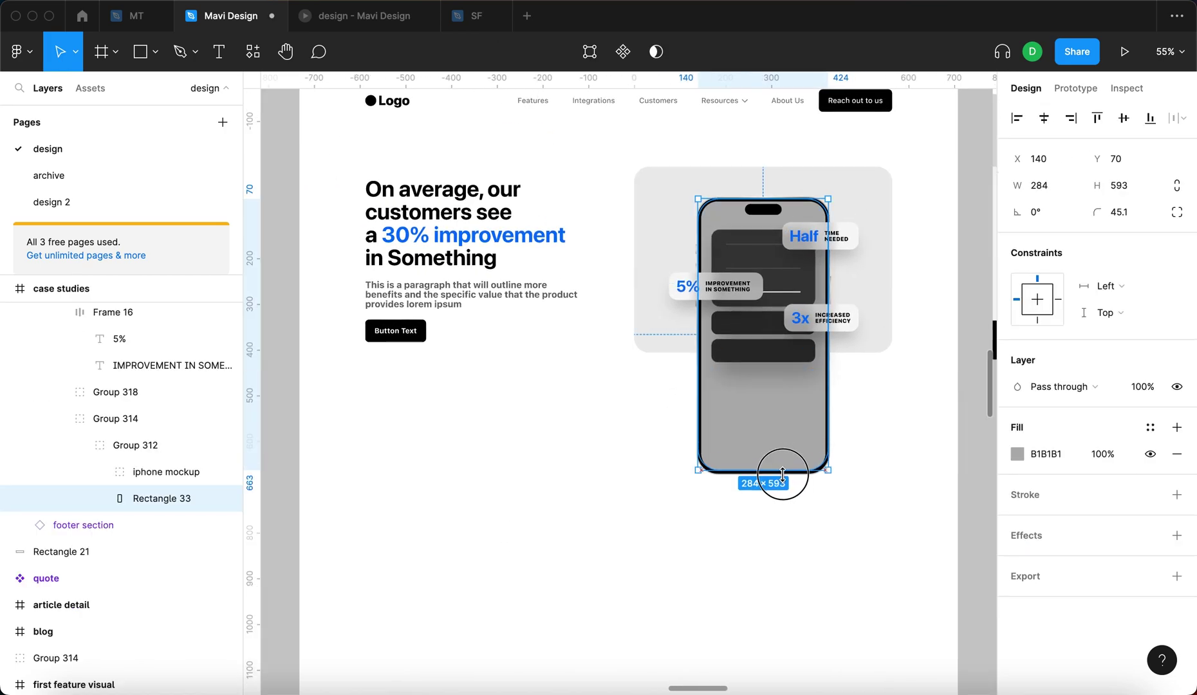
click(788, 527)
scroll(875, 439, up, 2)
double_click(860, 276)
click(851, 479)
scroll(735, 321, down, 3)
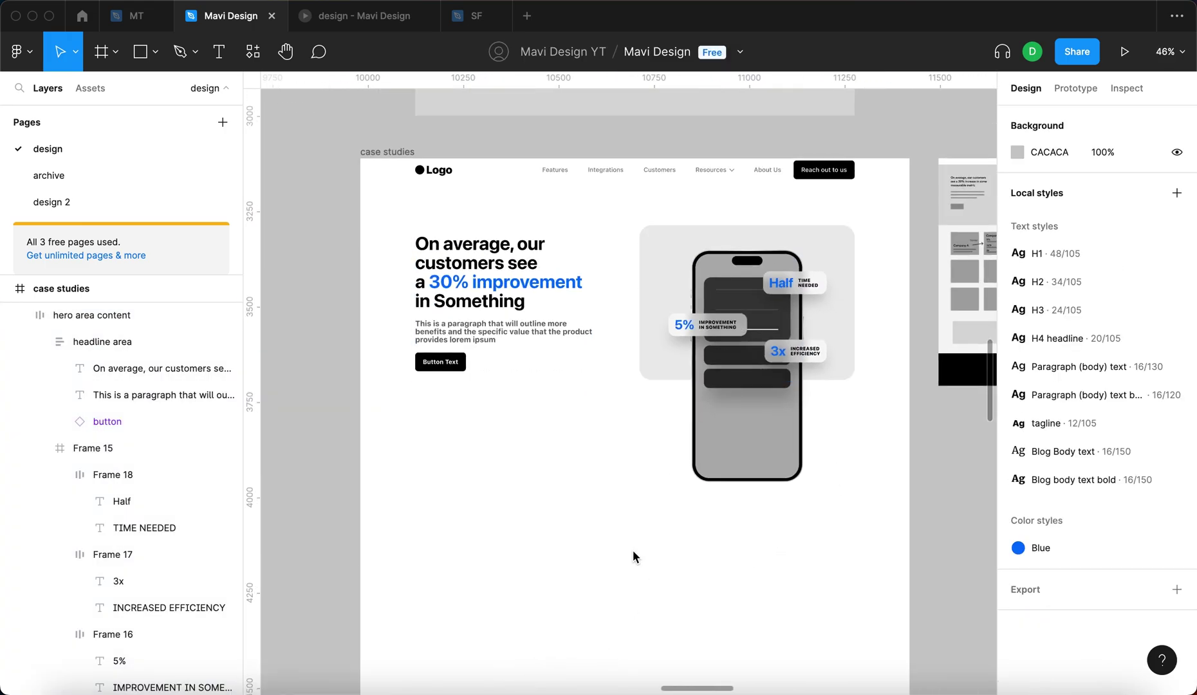
scroll(763, 386, up, 5)
Duplicate the bottom dark screen block and set its layer opacity to 20%.
click(764, 379)
key(super+v)
click(1102, 616)
key(shift+Down)
key(shift+Down)
key(shift+Down)
key(shift+Down)
key(shift+Down)
key(shift+Down)
key(shift+Down)
key(shift+Down)
key(shift+Up)
key(shift+Up)
key(shift+Up)
key(shift+Up)
key(shift+Up)
key(shift+Up)
key(shift+Up)
key(shift+Up)
key(shift+Up)
key(shift+Up)
key(shift+Up)
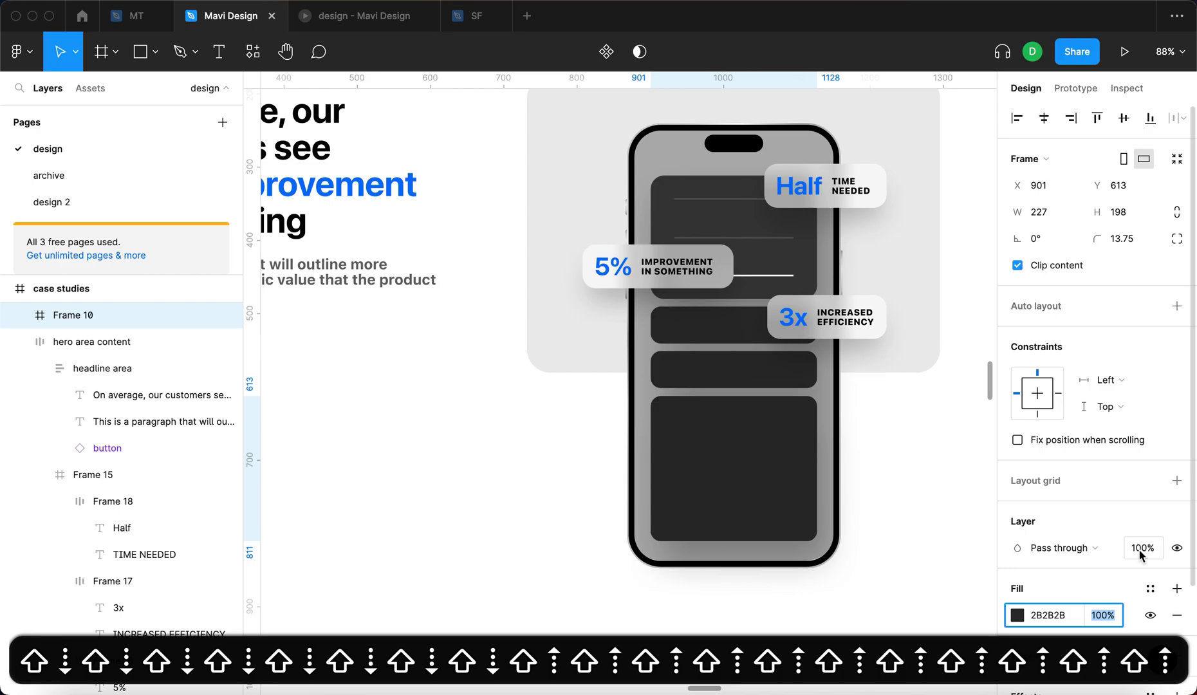
click(1141, 548)
key(shift+Down)
key(shift+Down)
key(shift+Down)
key(shift+Down)
key(shift+Down)
key(shift+Down)
key(shift+Down)
key(shift+Down)
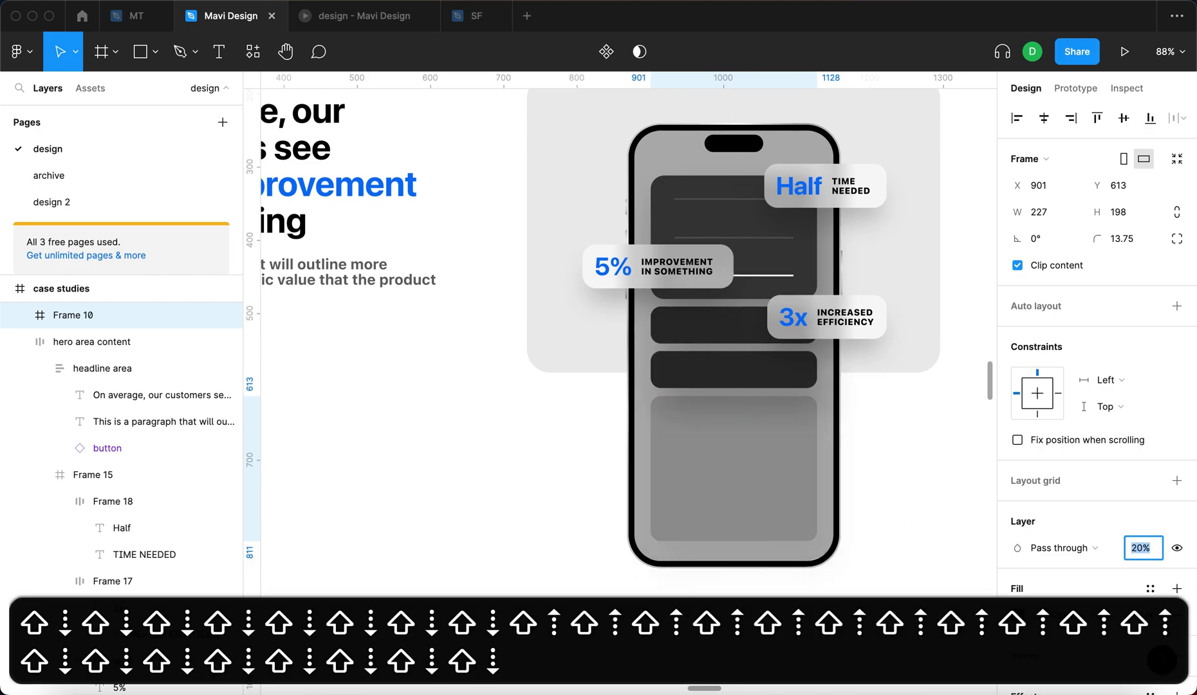
key(shift+Up)
key(shift+Down)
key(Return)
scroll(646, 404, down, 5)
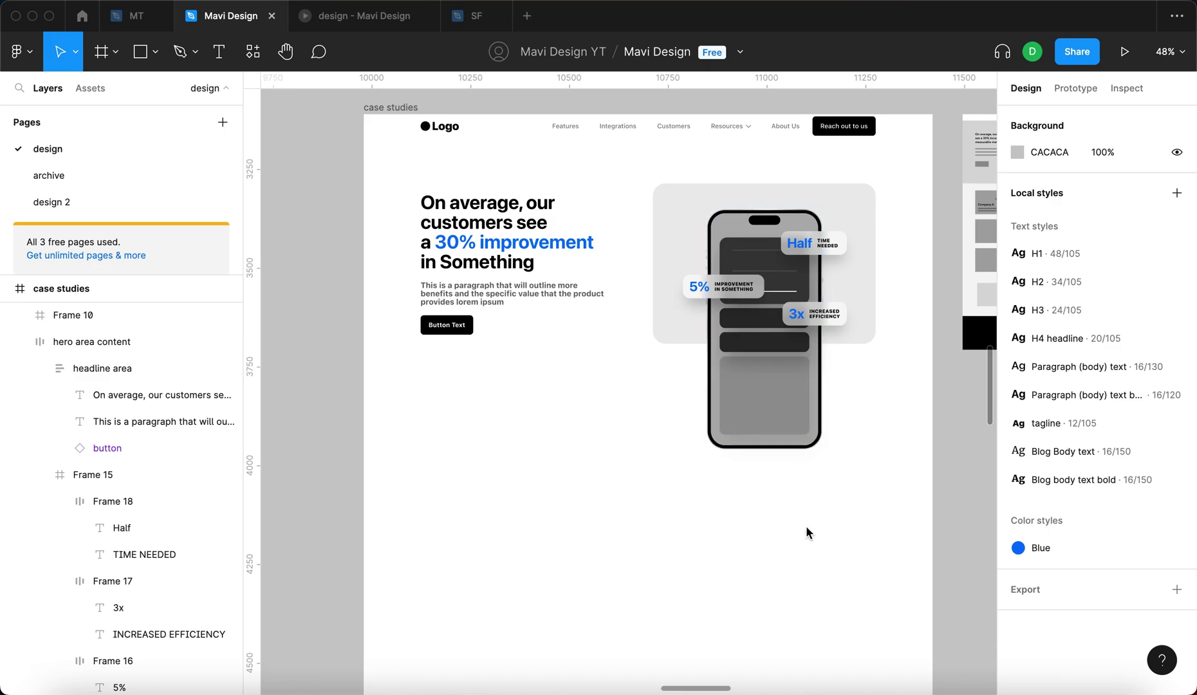
Hide the grey fill of the card frame behind the phone.
click(862, 335)
click(1150, 509)
click(851, 507)
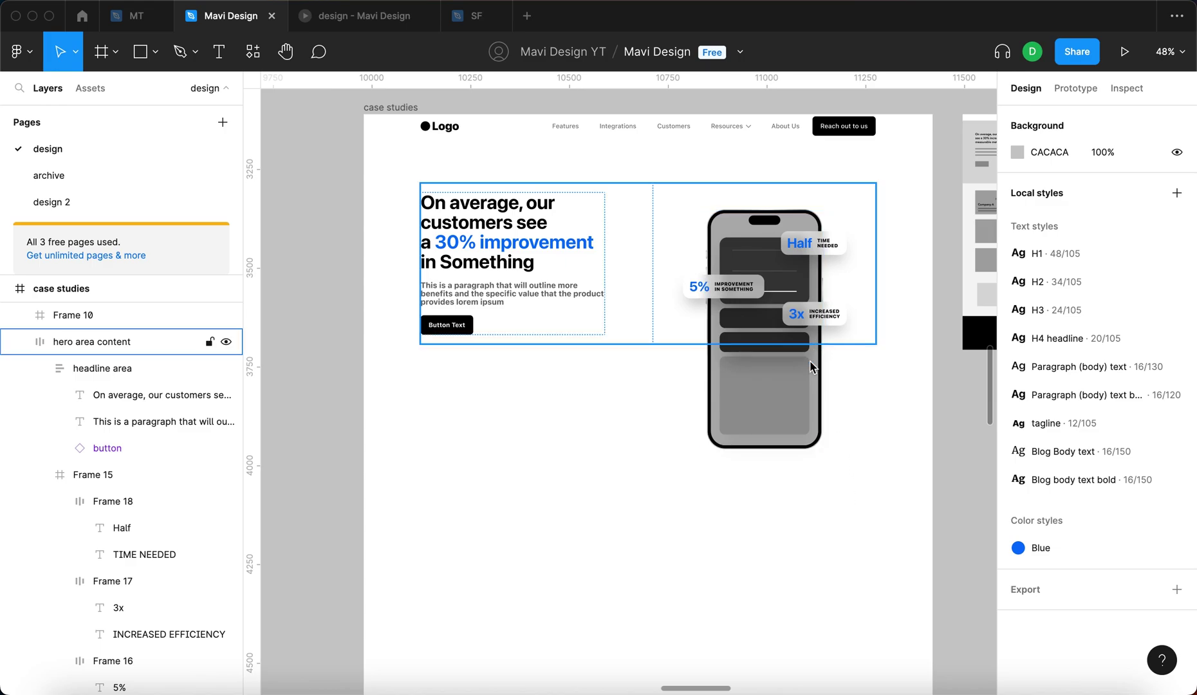
click(834, 273)
Group the phone with its stat badges and nudge the group slightly upward.
click(834, 273)
key(Return)
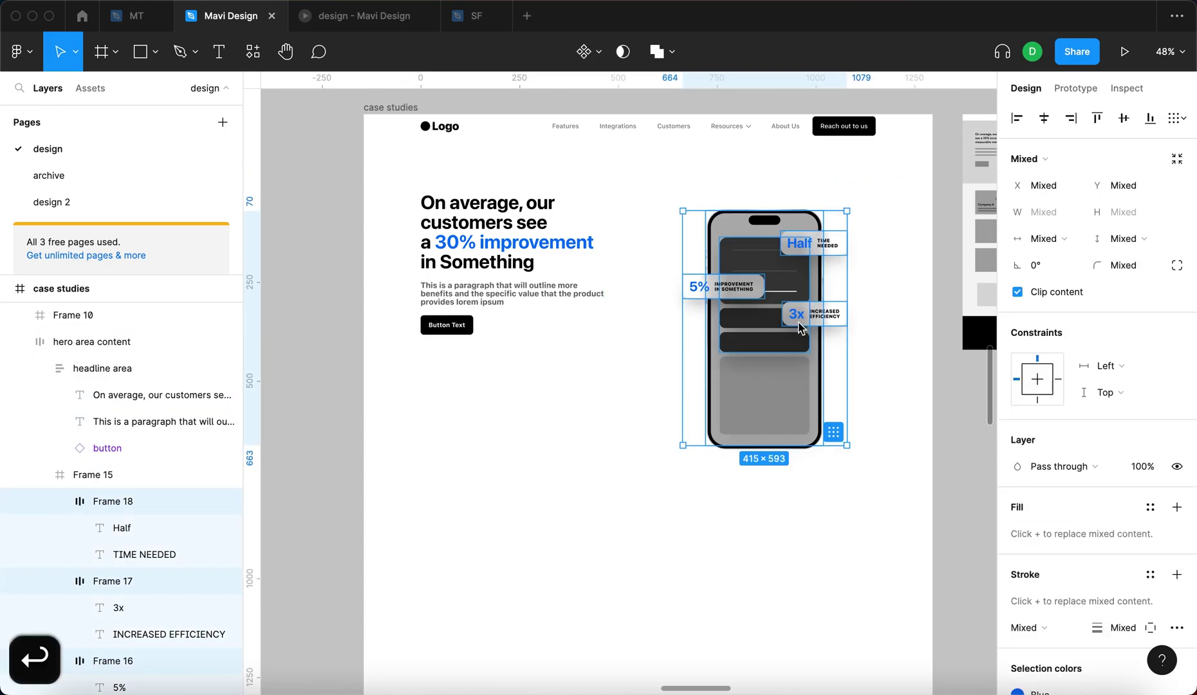
key(super+g)
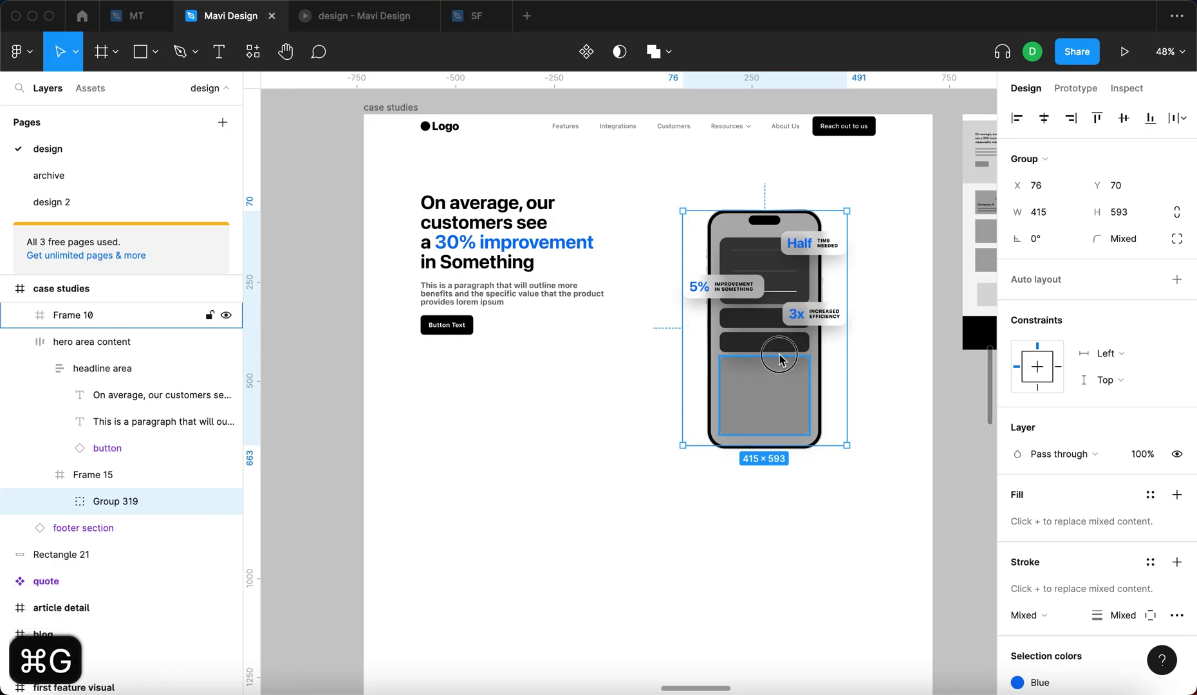
key(super+z)
key(super+z)
key(super+z)
click(738, 381)
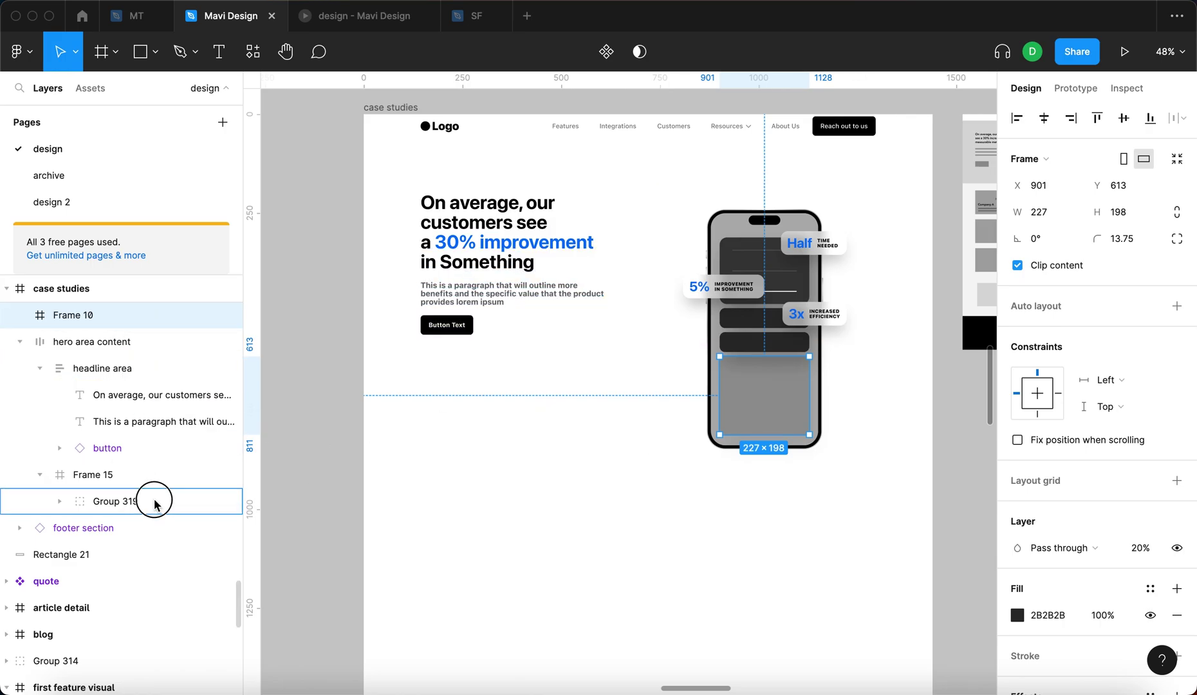
key(shift+Return)
key(shift+Up)
key(shift+Up)
key(shift+Up)
key(shift+Up)
key(shift+Up)
key(shift+Up)
key(shift+Down)
key(shift+Down)
key(shift+Up)
key(shift+Down)
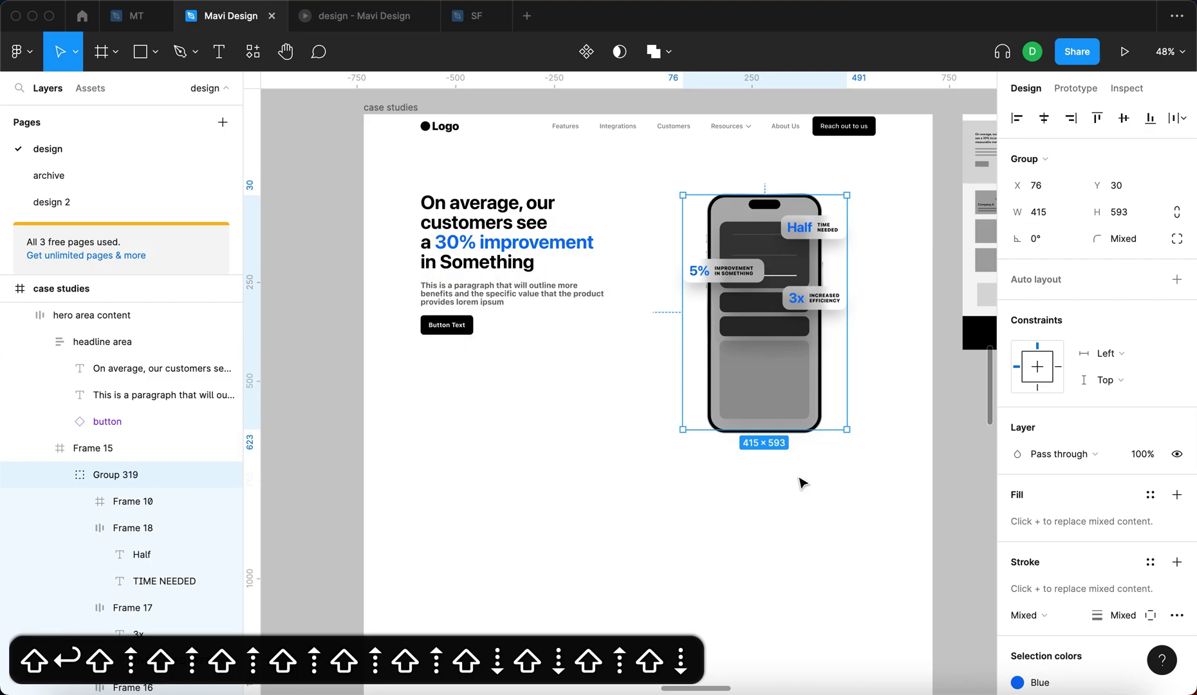
click(818, 561)
Scale the phone group proportionally to 489×699 and zoom the canvas to 100%.
click(764, 366)
key(shift+Return)
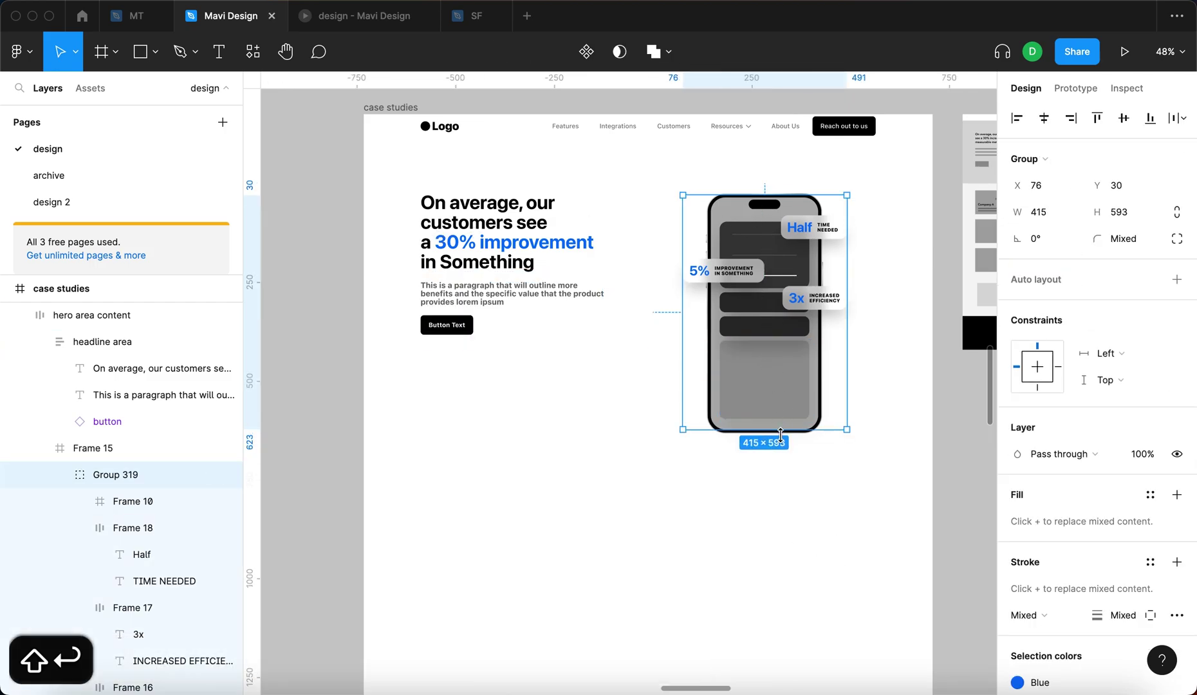
key(k)
drag(781, 434, 783, 472)
key(Escape)
key(shift+0)
click(357, 27)
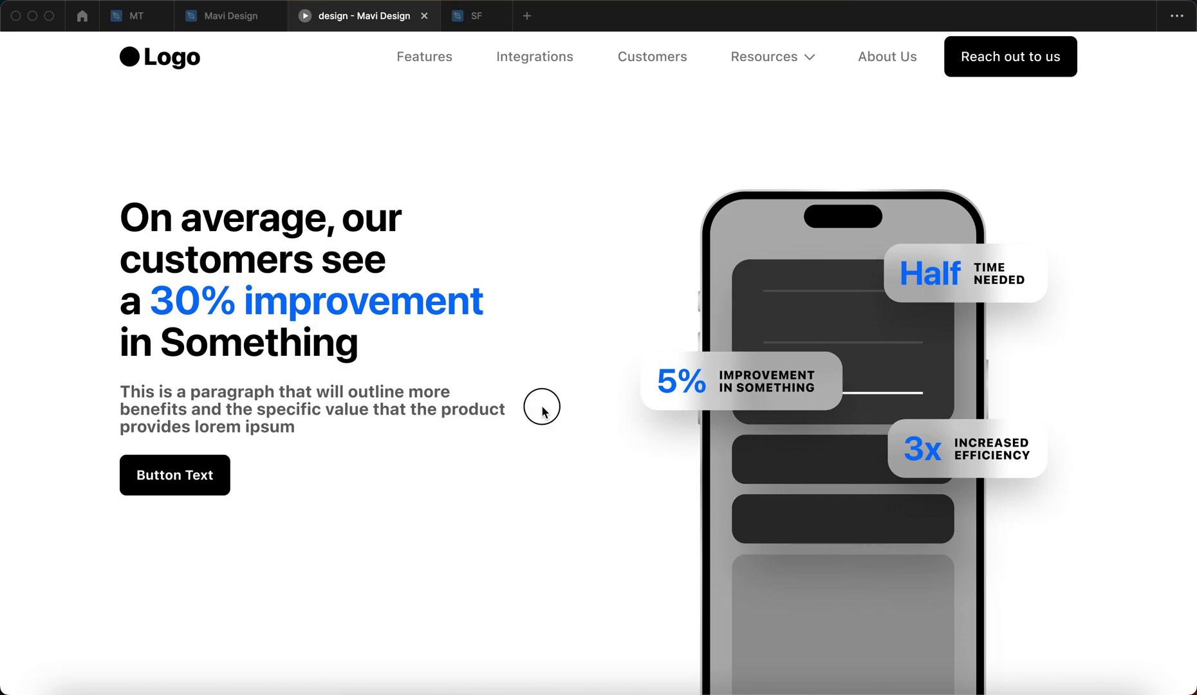
Scroll the case studies prototype preview down to the bottom of the phone mockup.
click(542, 410)
scroll(536, 542, down, 5)
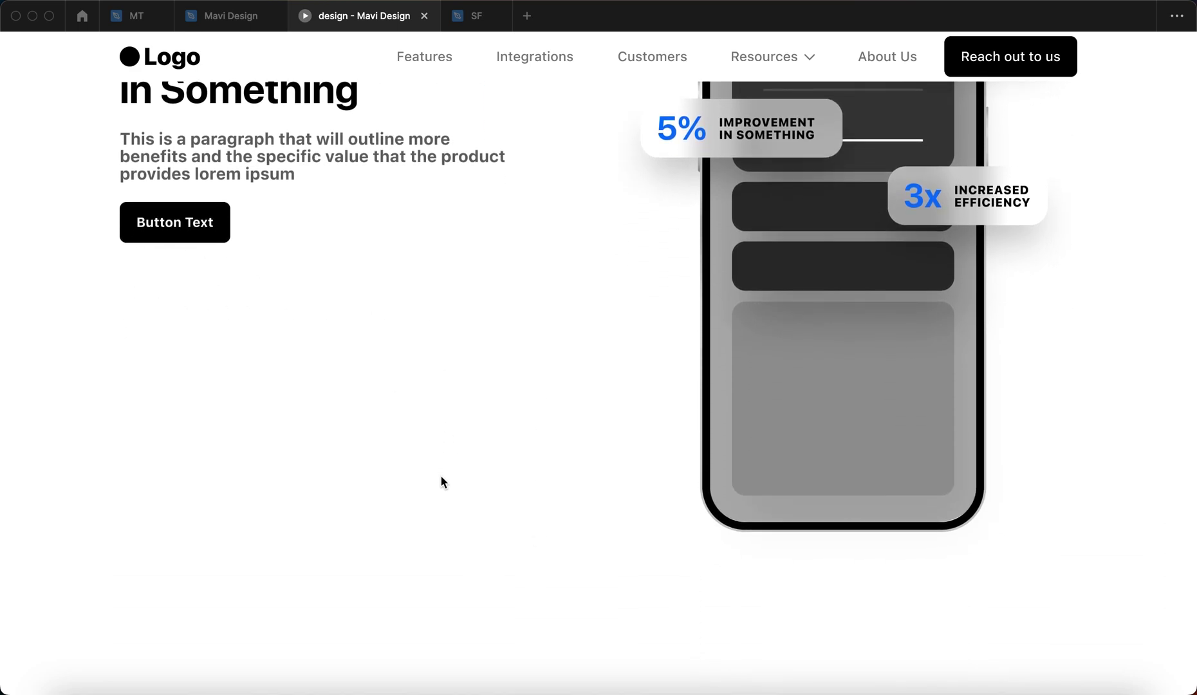
scroll(302, 471, down, 2)
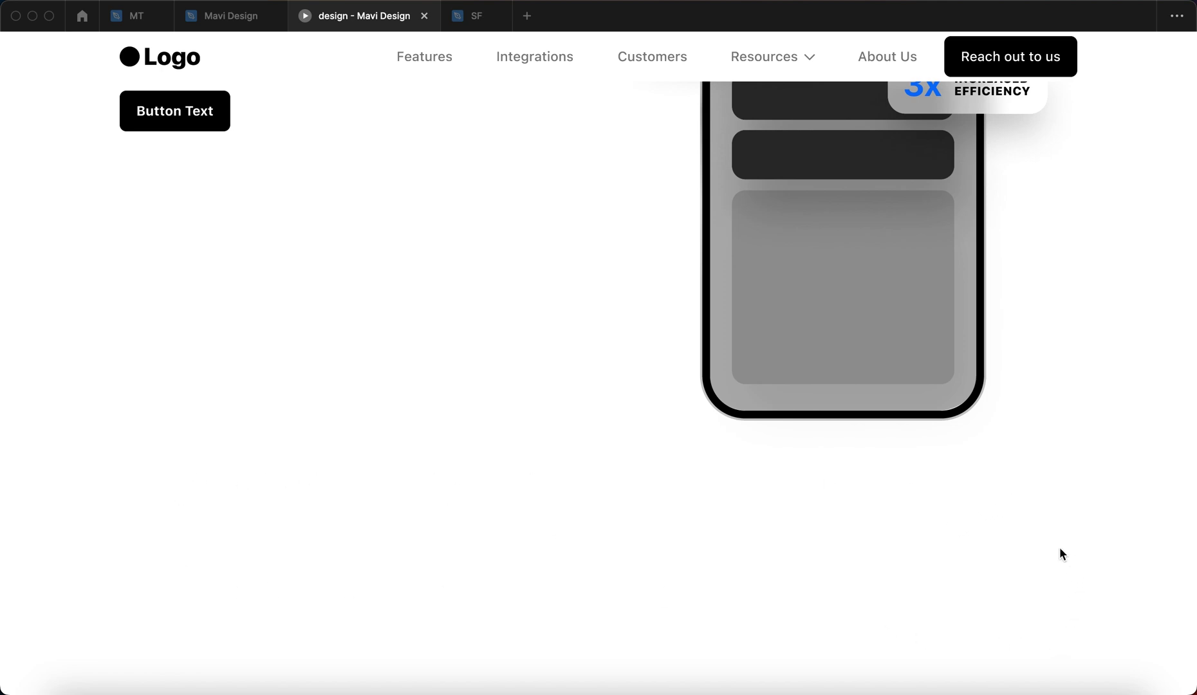
scroll(189, 571, down, 2)
Duplicate the hero paragraph below itself and resize the copy to 288 wide.
click(225, 16)
drag(577, 330, 576, 418)
click(1054, 454)
click(1068, 567)
click(559, 419)
scroll(631, 423, up, 3)
drag(610, 387, 451, 402)
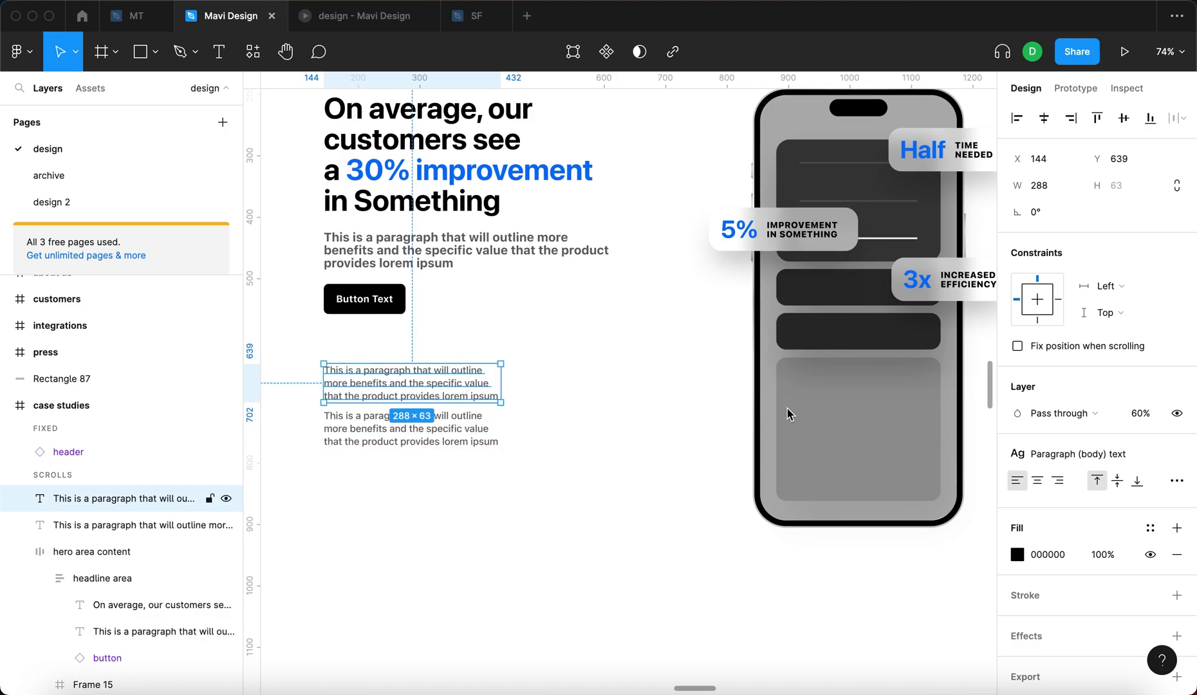
Give the copy the H3 style and retitle it 'One extra paragraph'.
click(1076, 454)
click(1082, 511)
click(1066, 459)
click(1092, 542)
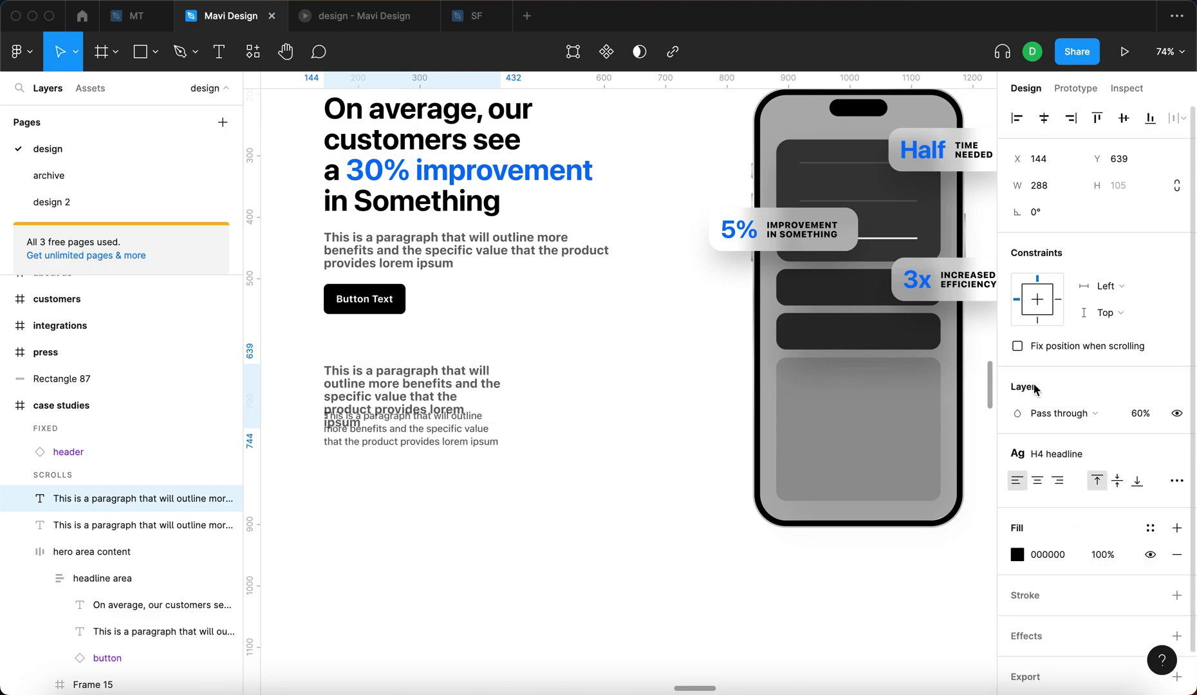
click(1057, 451)
click(1072, 501)
key(Return)
text(One extra)
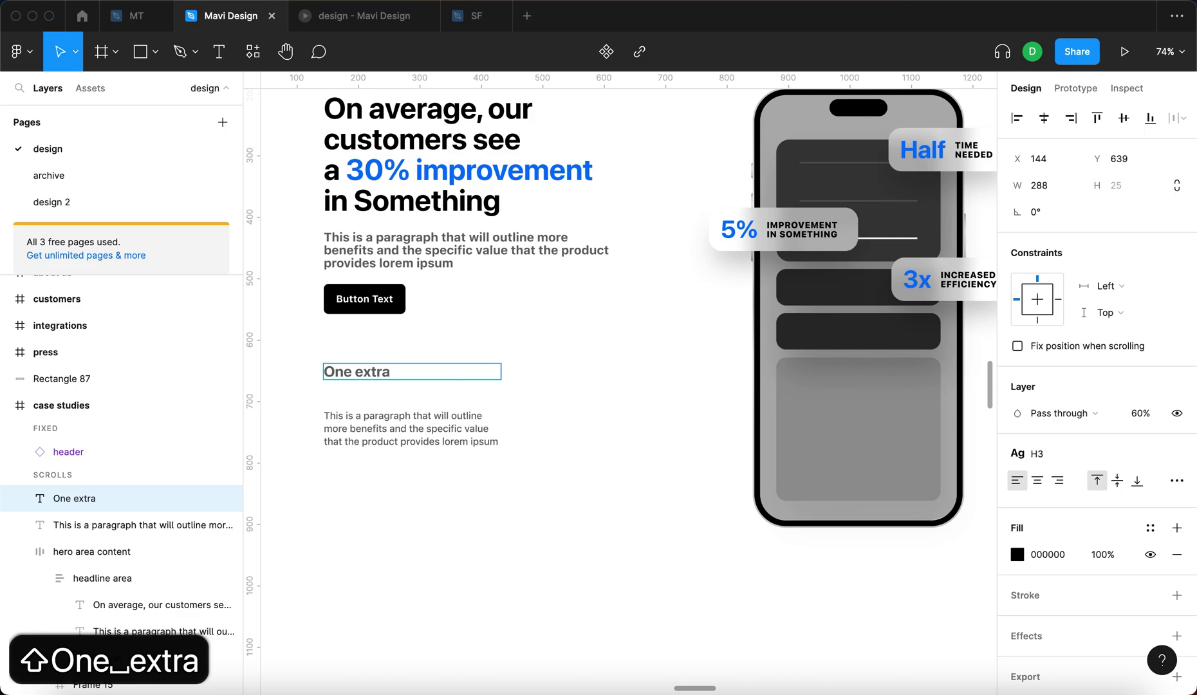
text( paragraph)
key(Escape)
Wrap the heading and a paragraph in auto layout with fill-width texts and a 16 gap.
click(494, 476)
click(193, 498)
shift+click(443, 432)
key(shift+a)
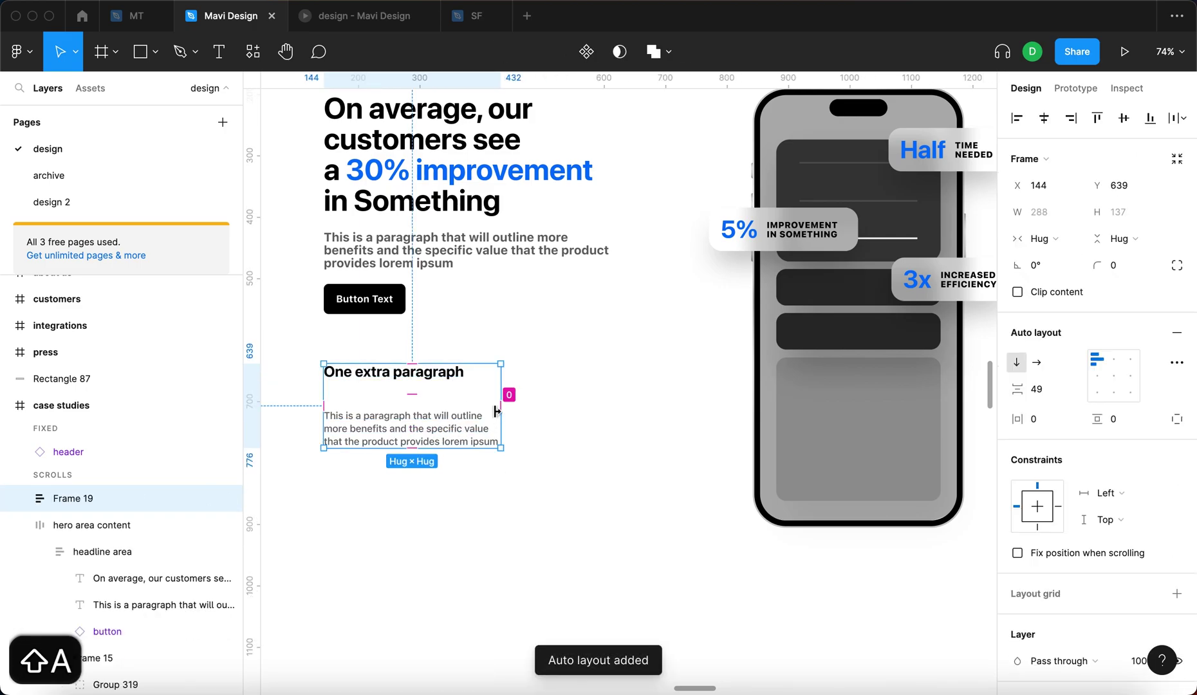
key(Return)
click(1040, 219)
click(1055, 252)
key(shift+Return)
click(1036, 388)
key(shift+Down)
key(shift+Down)
key(shift+Down)
key(shift+Down)
key(shift+Up)
key(Up)
key(Up)
key(Up)
key(Up)
key(Up)
key(Return)
Check the prototype preview, then move the extra paragraph block lower under the hero.
scroll(561, 529, down, 3)
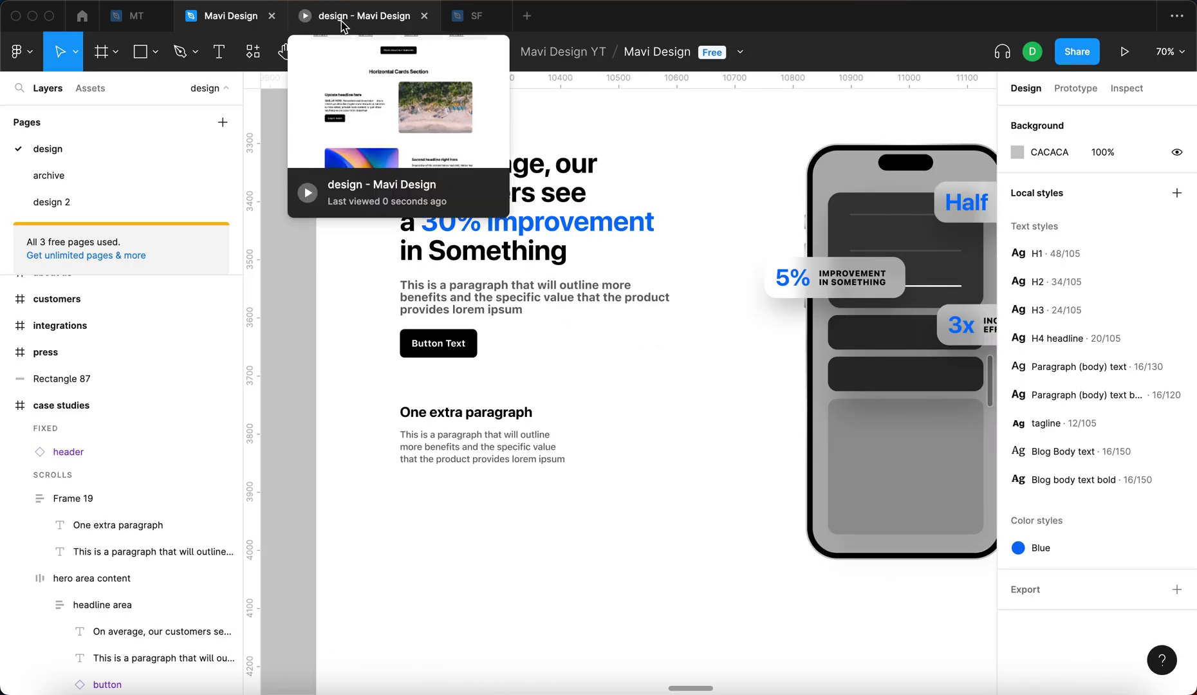
click(351, 16)
click(225, 16)
scroll(320, 286, down, 4)
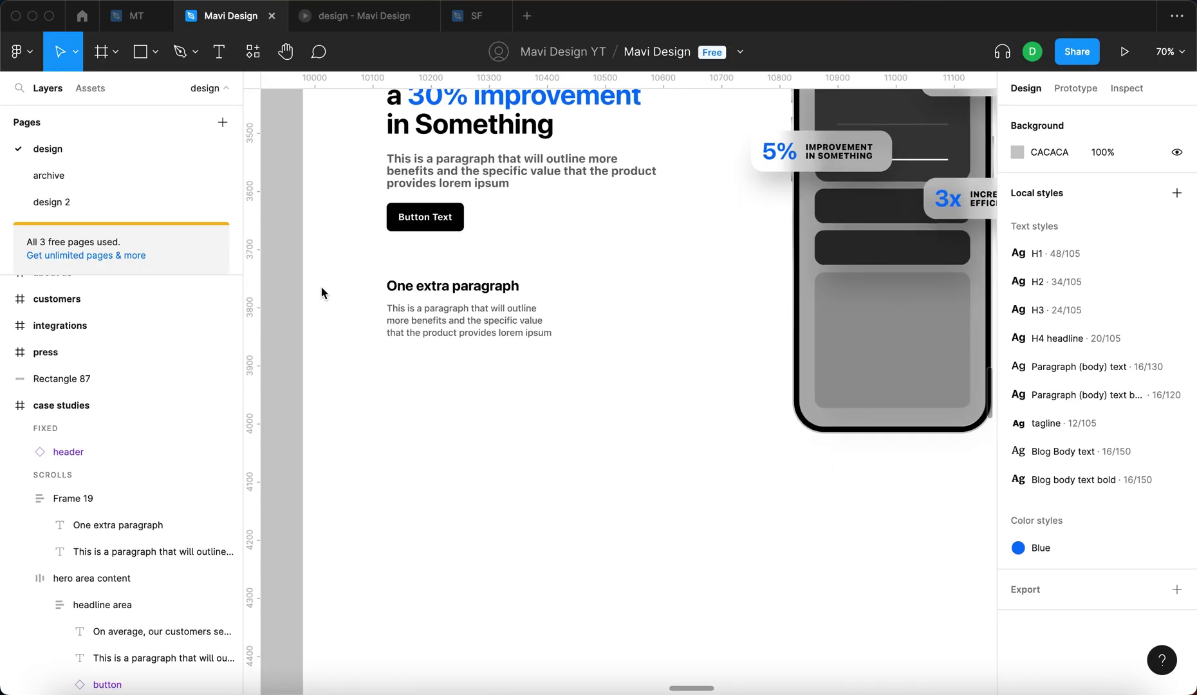
click(457, 184)
drag(475, 300, 471, 349)
Set the block's top padding to 40 using separate side paddings.
click(1134, 427)
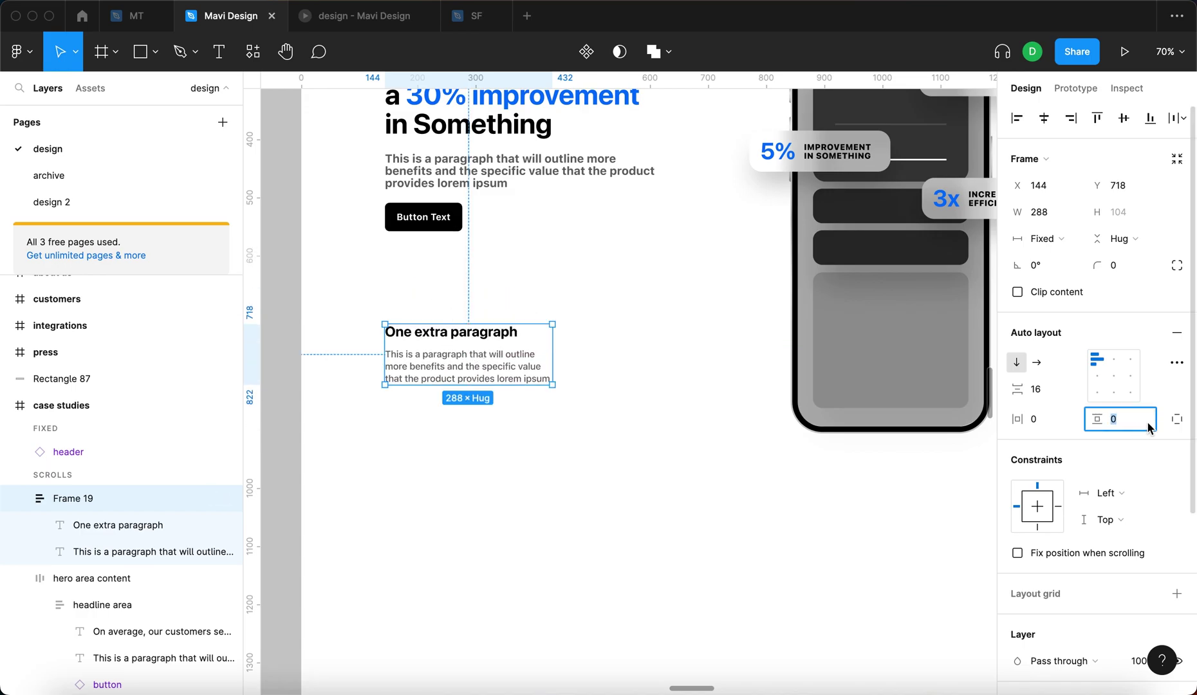
scroll(1159, 426, down, 5)
click(1176, 262)
key(shift+Up)
key(shift+Up)
key(shift+Up)
key(shift+Up)
key(Return)
scroll(1142, 484, down, 1)
Add a stroke to the block and keep it only on the top edge.
click(1177, 574)
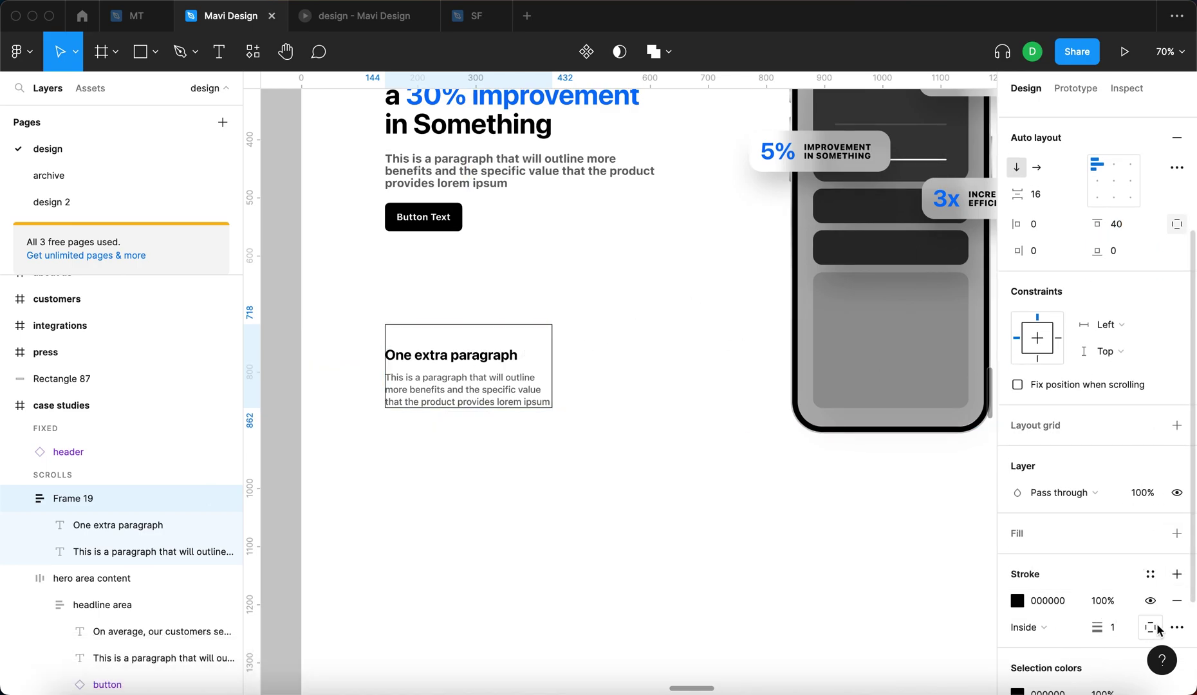
scroll(1159, 599, down, 2)
click(1153, 549)
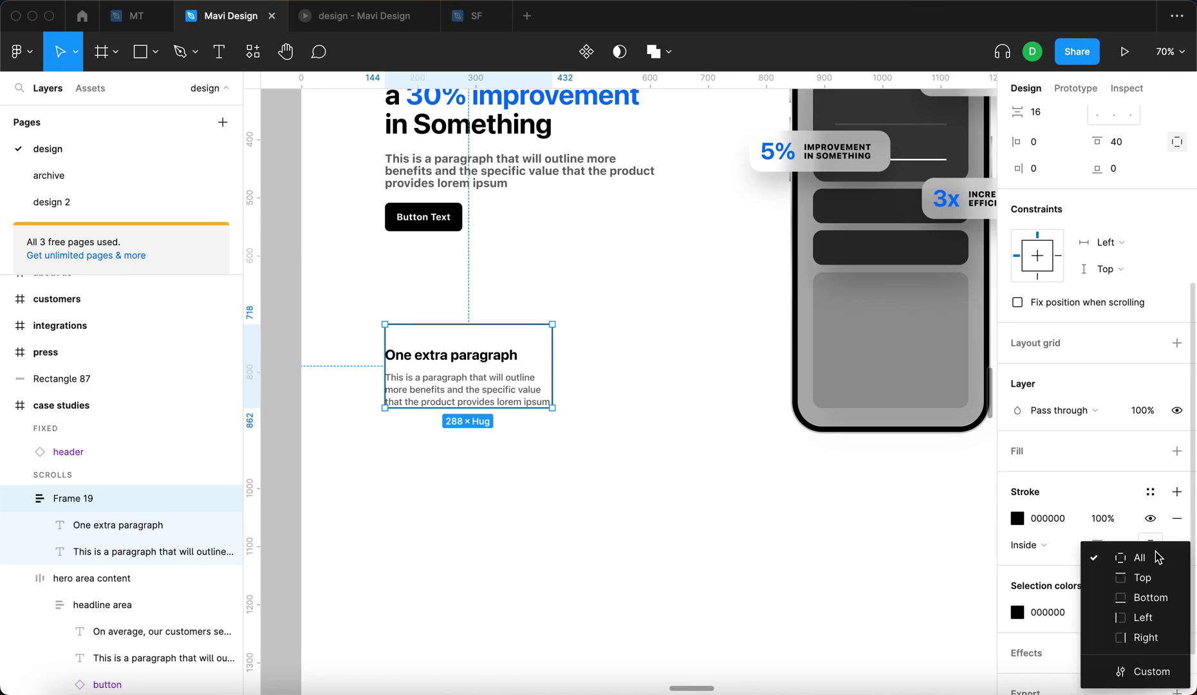
click(1135, 672)
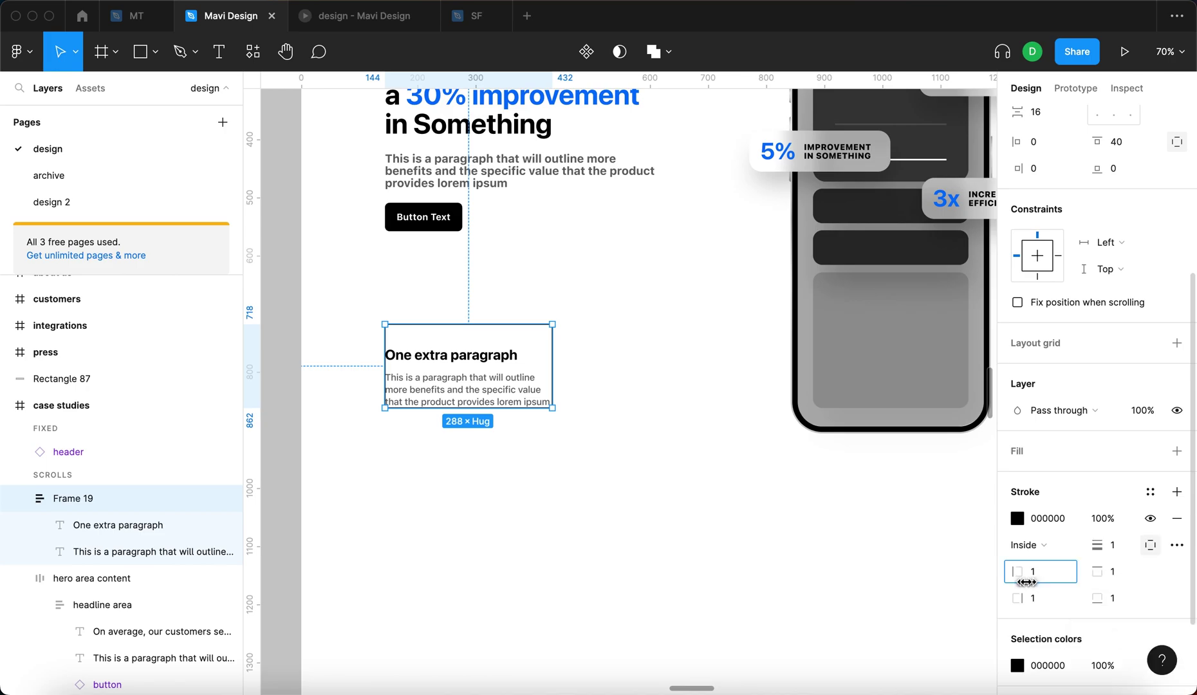
key(Down)
click(1040, 599)
key(Down)
click(1117, 599)
key(Down)
click(679, 545)
Lower the divider stroke opacity to 30% and review it in the prototype preview.
click(435, 349)
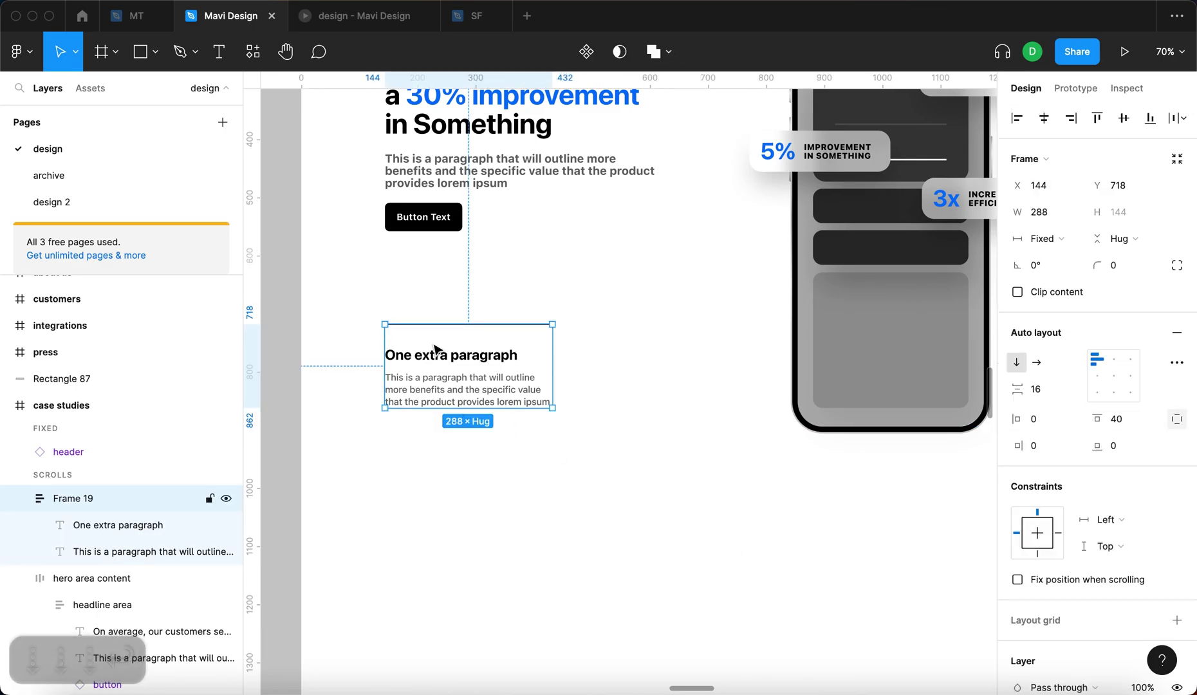
scroll(1094, 450, down, 5)
click(1101, 457)
key(shift+Down)
key(shift+Down)
key(shift+Down)
key(shift+Down)
key(shift+Down)
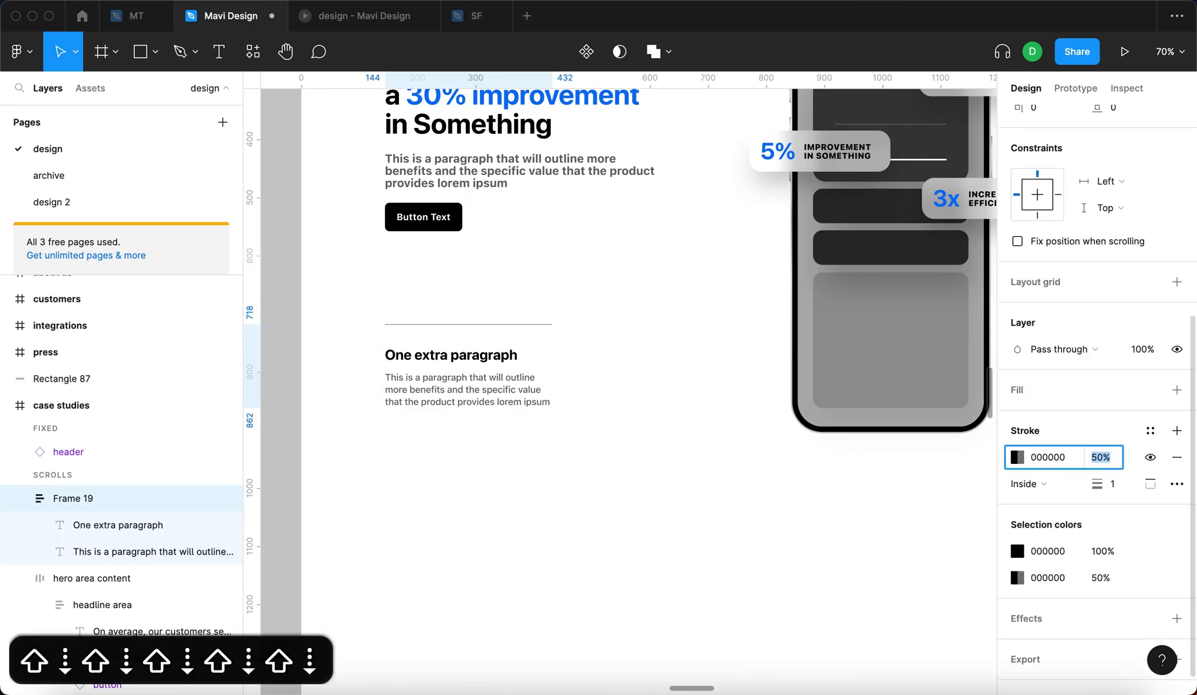
key(shift+Down)
key(shift+Down)
key(Return)
click(569, 473)
click(445, 383)
click(494, 435)
scroll(493, 436, down, 3)
scroll(494, 436, up, 3)
click(359, 19)
scroll(639, 386, down, 4)
Drag Frame 19 up about 30 px, closer to the hero button.
key(ctrl+shift+Tab)
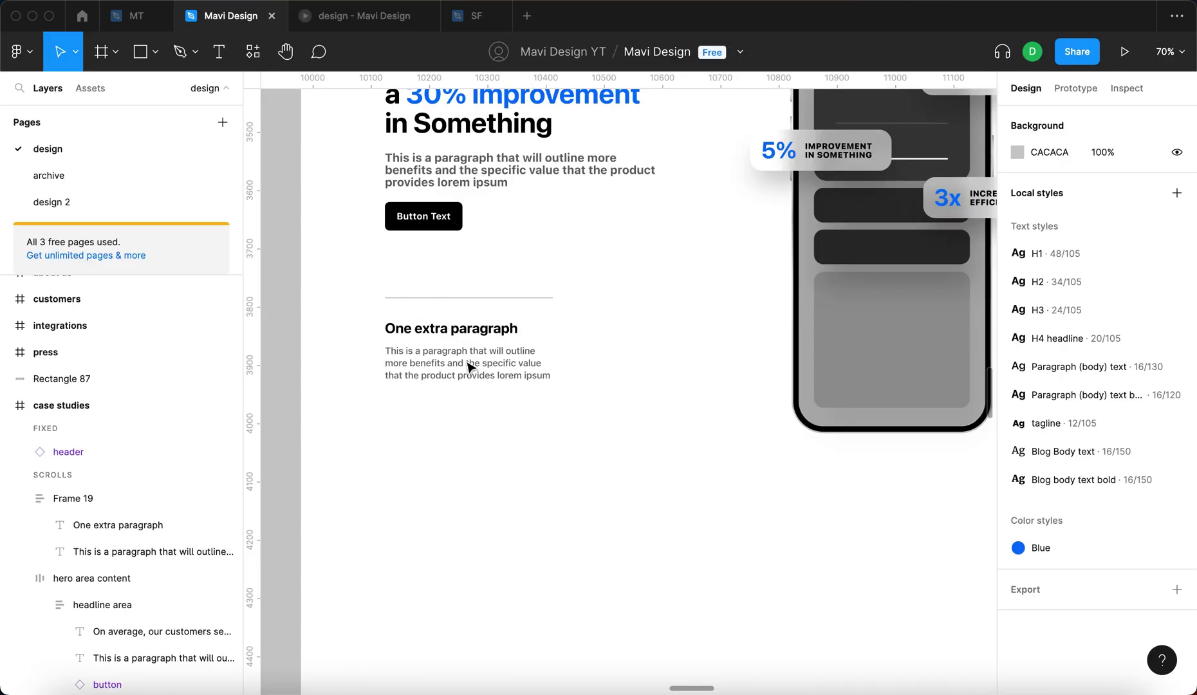
click(471, 369)
scroll(1120, 543, down, 5)
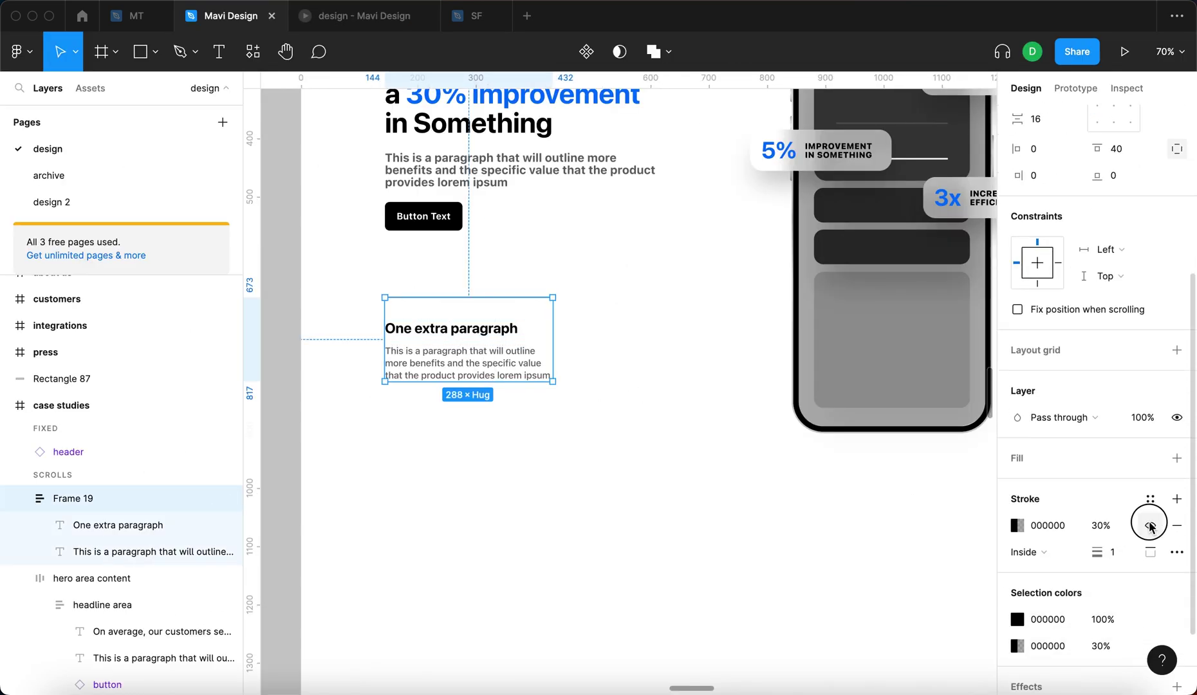
click(713, 516)
drag(436, 371, 436, 349)
Review the repositioned extra paragraph block in the prototype preview.
key(ctrl+Tab)
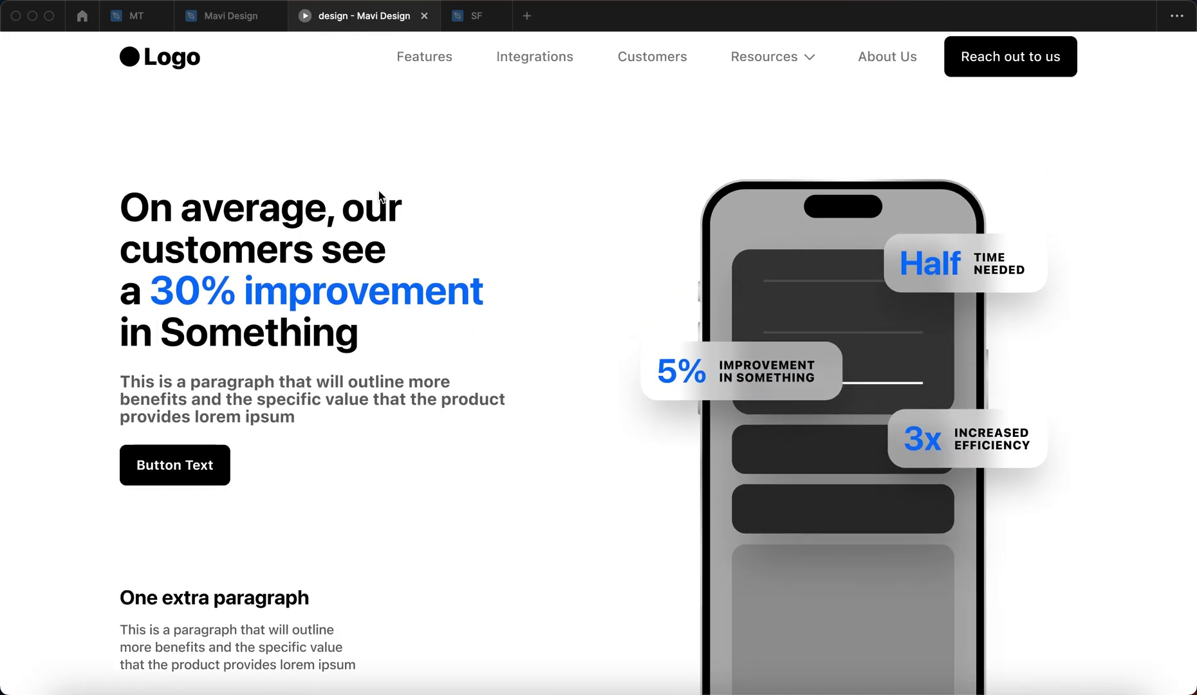
click(204, 20)
scroll(1115, 540, down, 3)
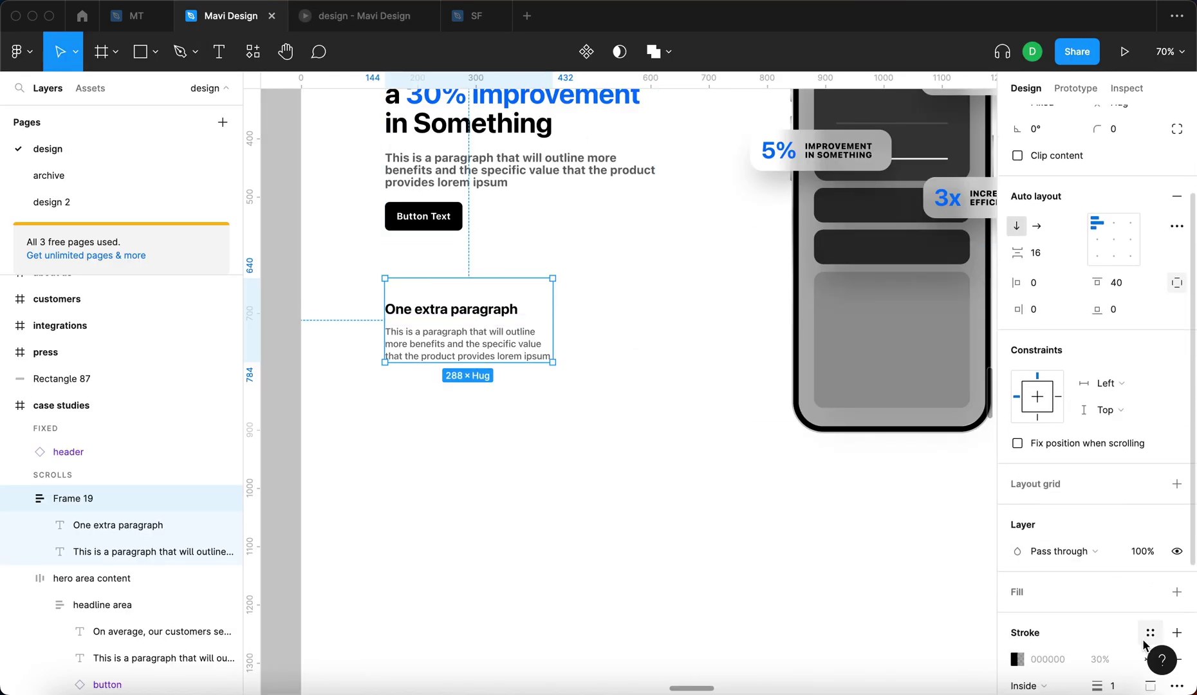
click(577, 454)
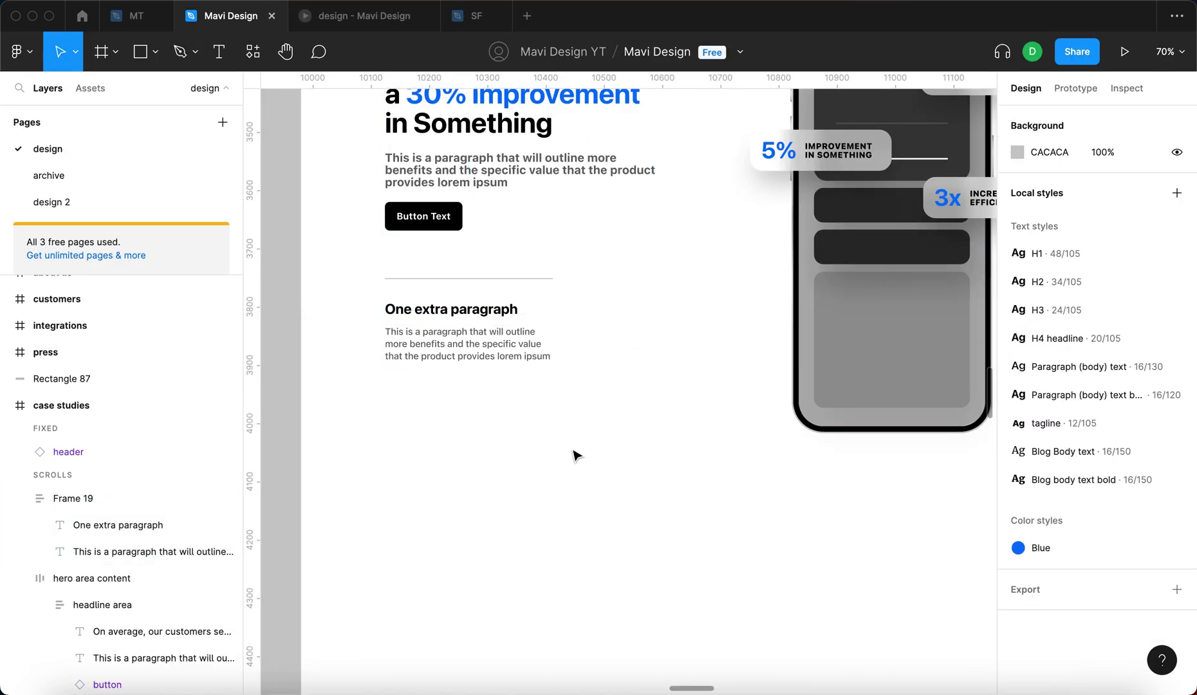
click(427, 342)
key(ctrl+Tab)
scroll(476, 500, down, 2)
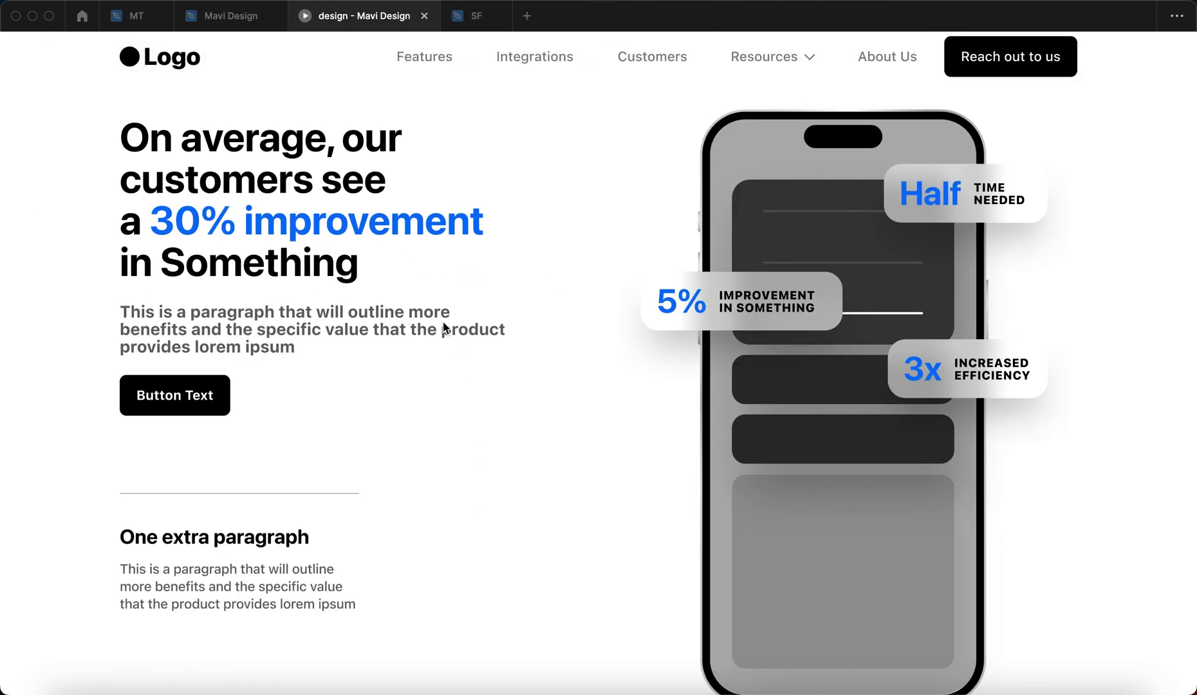
scroll(438, 386, down, 1)
click(496, 553)
scroll(496, 553, up, 2)
click(255, 16)
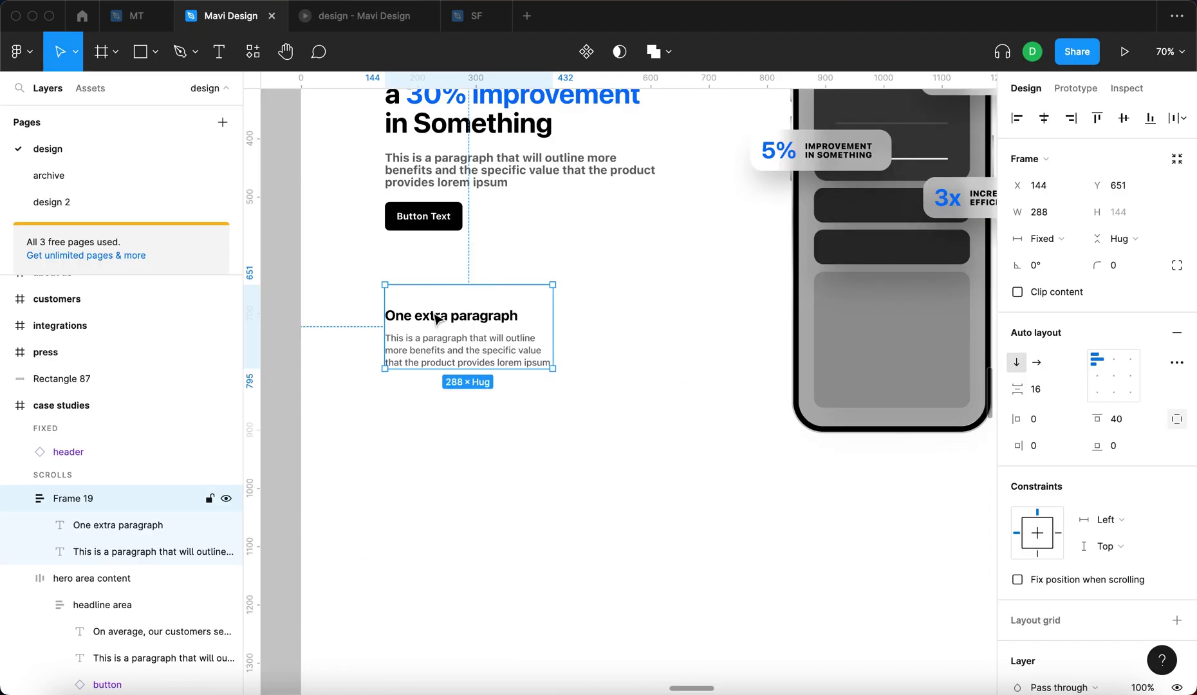
scroll(673, 470, down, 3)
Draw a grey placeholder rectangle below the hero and duplicate it into a row of three.
scroll(672, 462, down, 3)
key(Escape)
key(r)
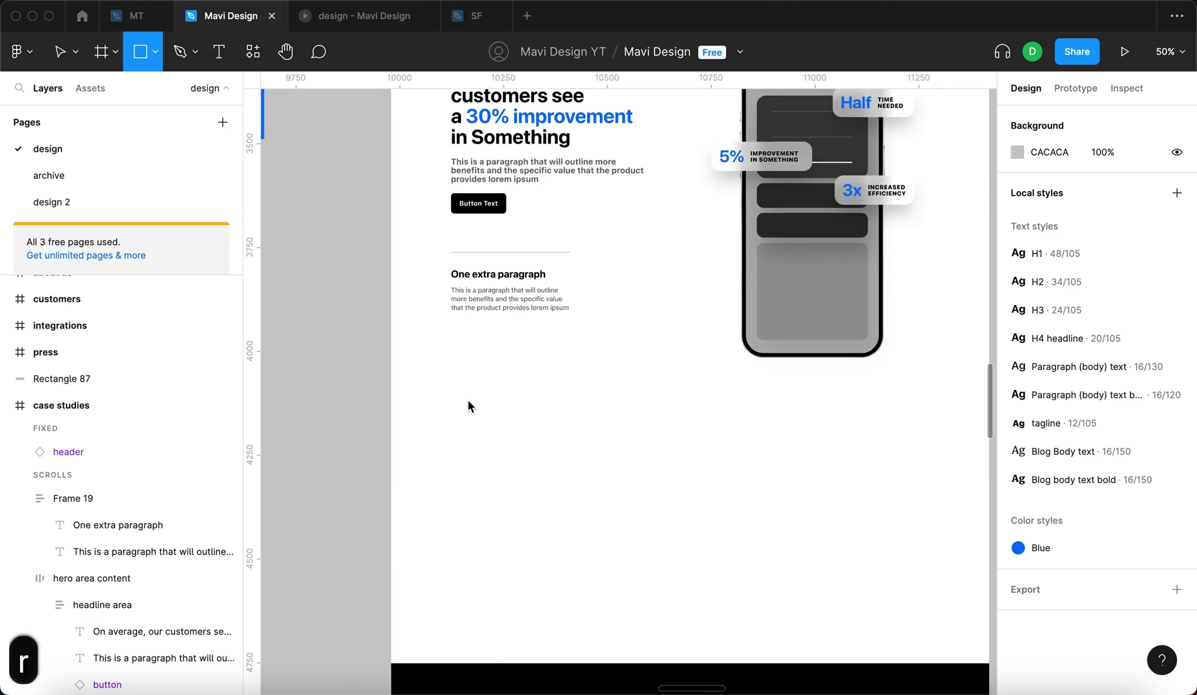
drag(473, 392, 603, 502)
mouse_move(550, 473)
mouse_down()
mouse_move(708, 478)
mouse_move(855, 454)
mouse_up()
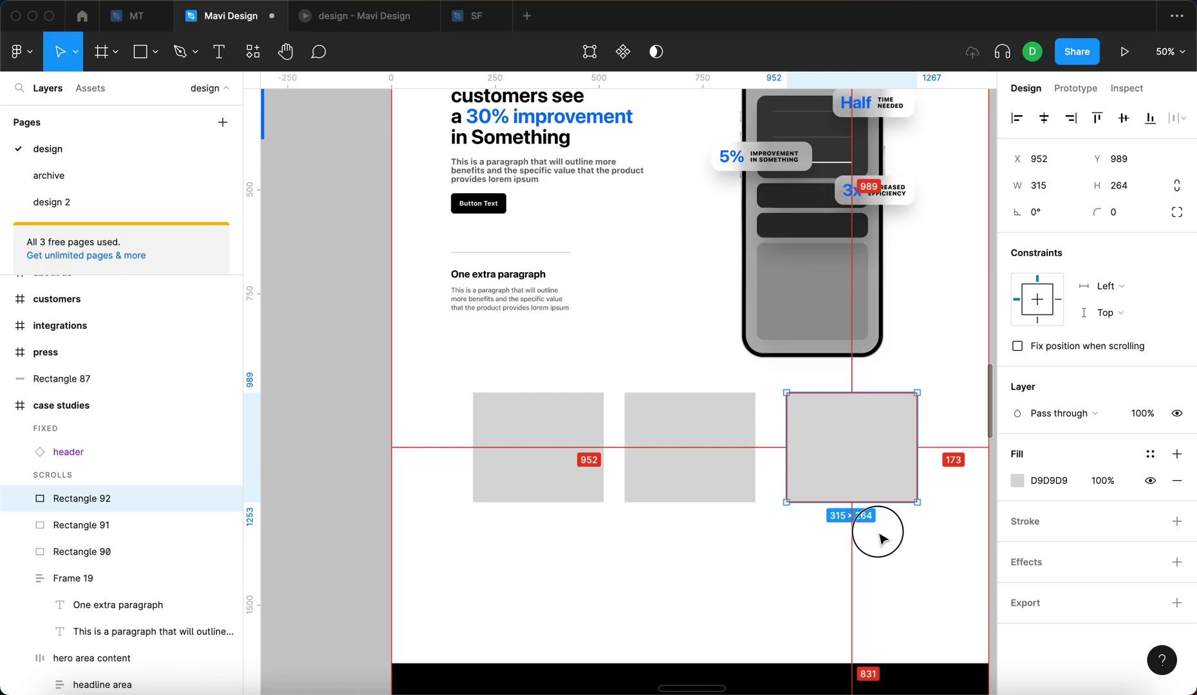
click(902, 561)
scroll(902, 562, up, 1)
scroll(888, 605, up, 3)
drag(605, 611, 585, 595)
scroll(494, 582, down, 5)
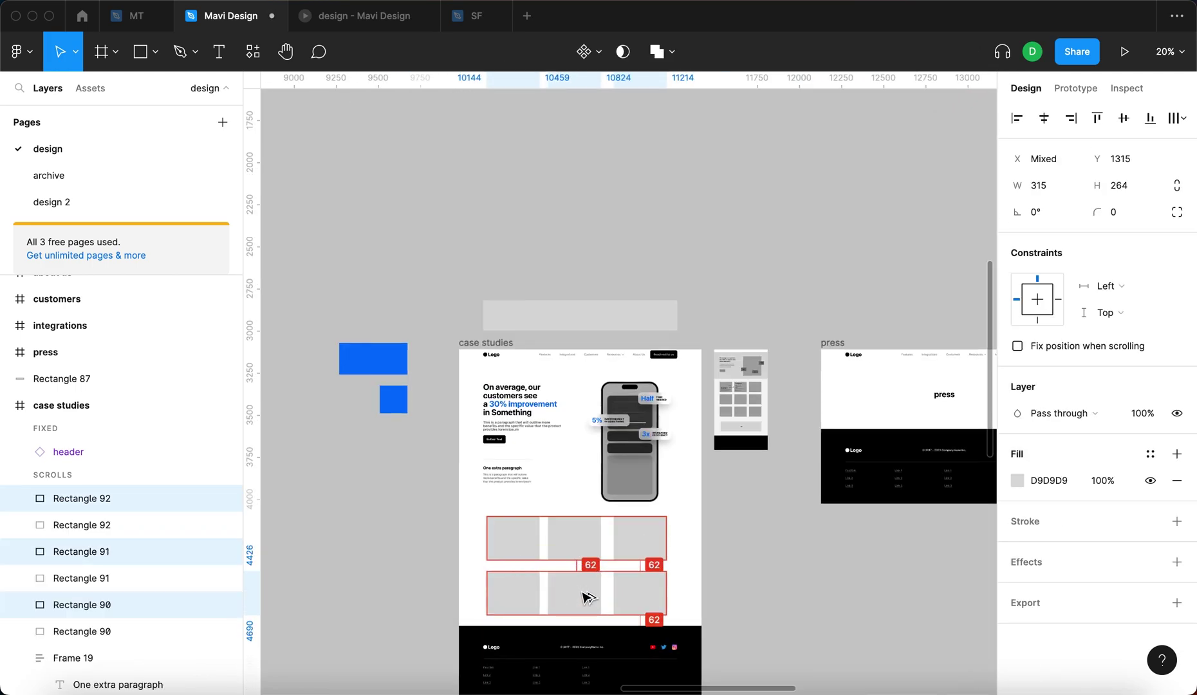
key(Escape)
scroll(772, 395, up, 5)
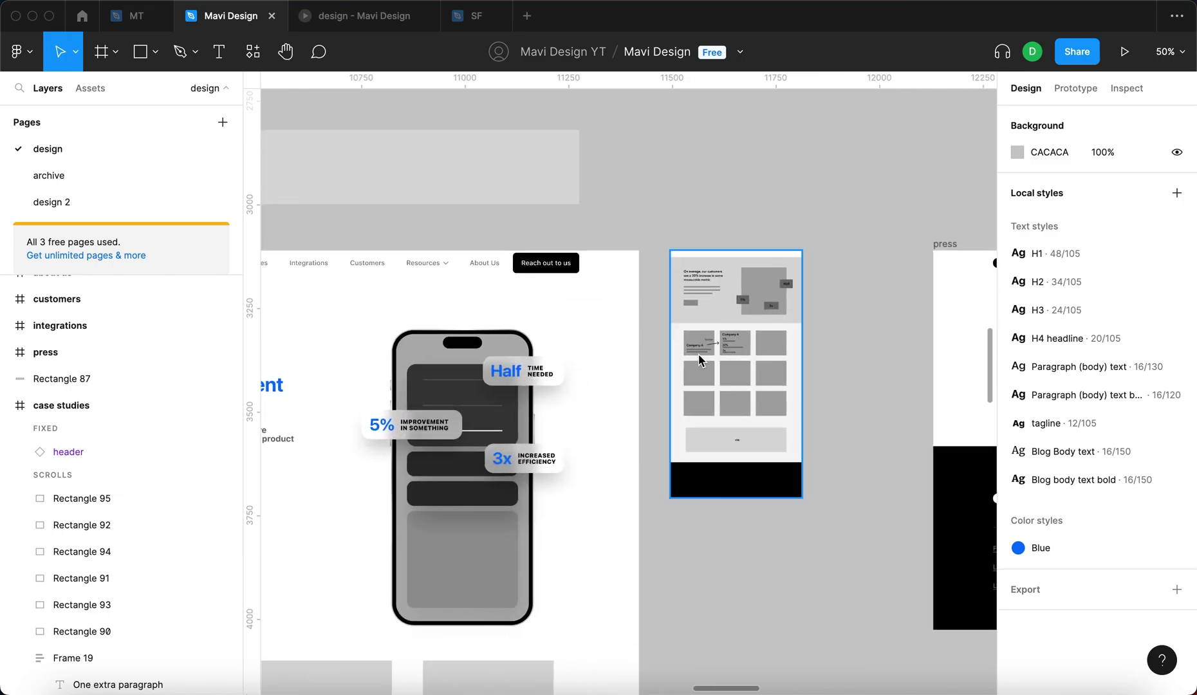
scroll(654, 380, down, 4)
scroll(448, 516, down, 3)
scroll(448, 516, left, 2)
scroll(658, 243, up, 3)
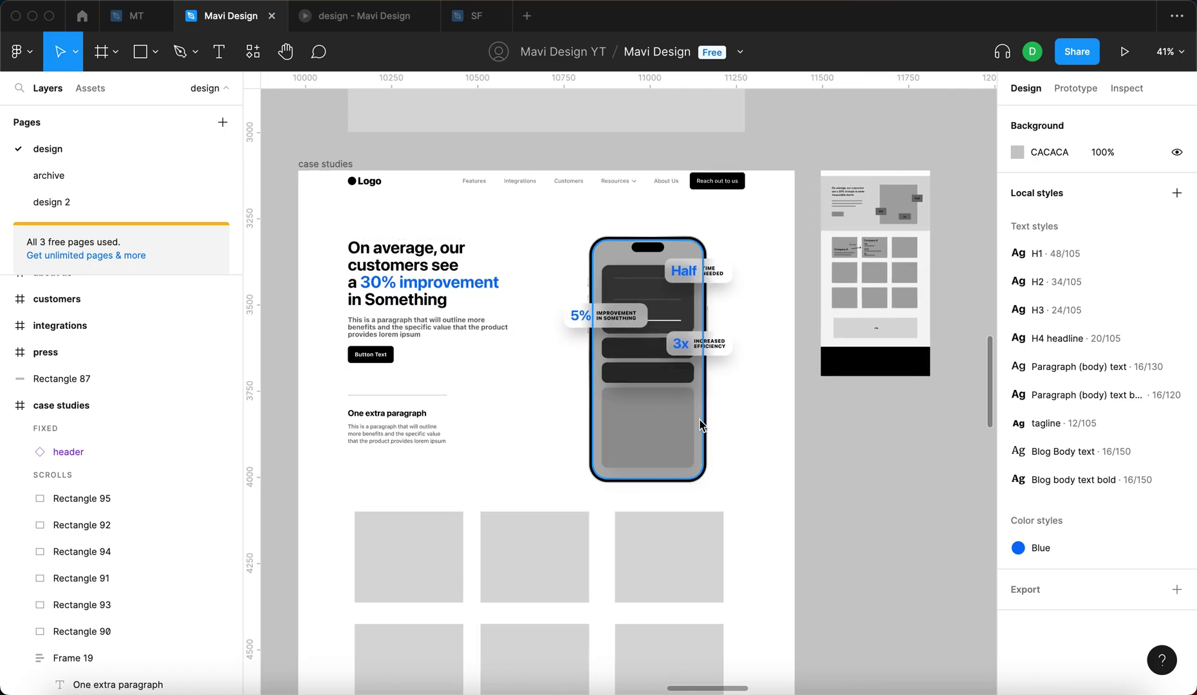
Lighten the phone screen rectangle's fill from B1B1B1 toward DCDCDC.
click(700, 426)
scroll(643, 258, up, 5)
click(1013, 460)
drag(860, 345, 791, 302)
scroll(776, 328, down, 5)
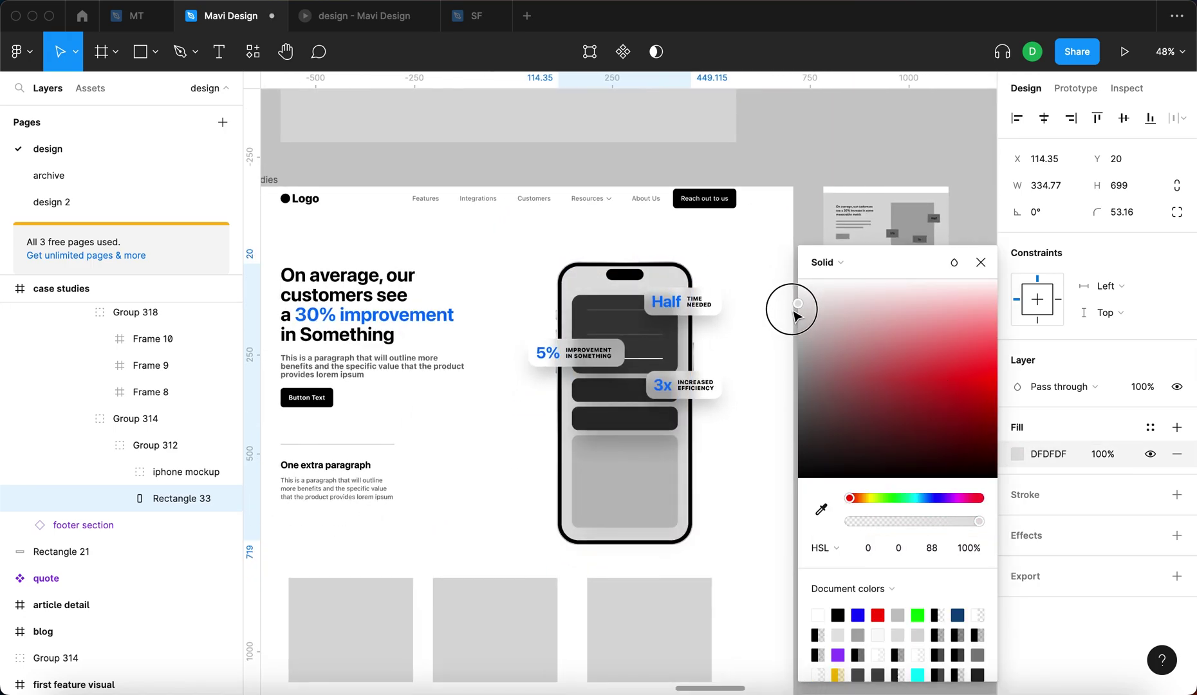
Select the 3x, Half and 5% stat badges, then the phone mockup group and hero content.
click(683, 385)
shift+click(697, 317)
shift+click(548, 351)
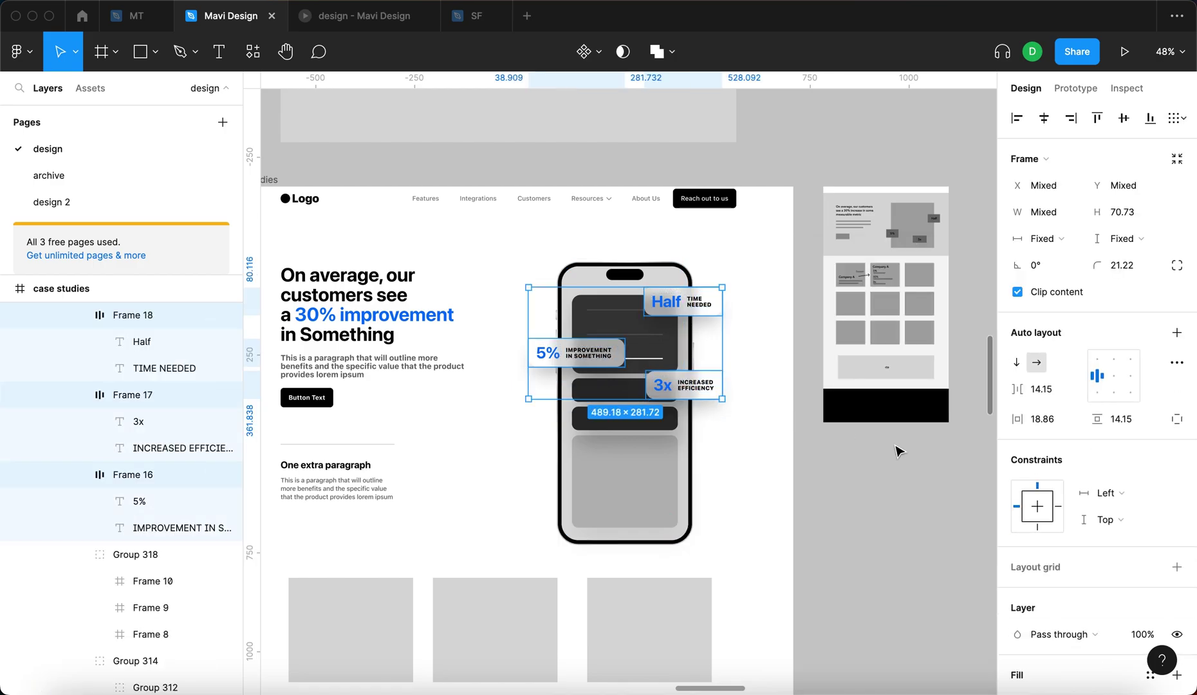
click(766, 482)
scroll(753, 478, left, 2)
click(693, 409)
scroll(799, 477, up, 1)
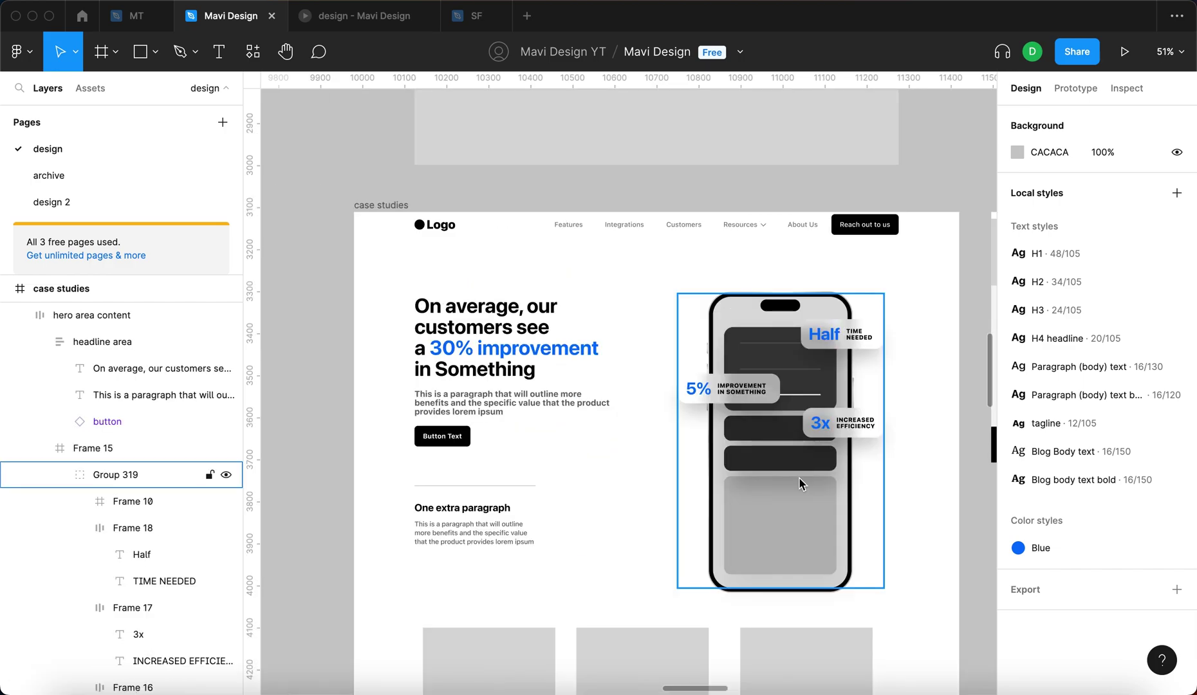
click(799, 478)
Add a stroke to the Frame 15 card and switch its paint to a radial gradient.
double_click(683, 345)
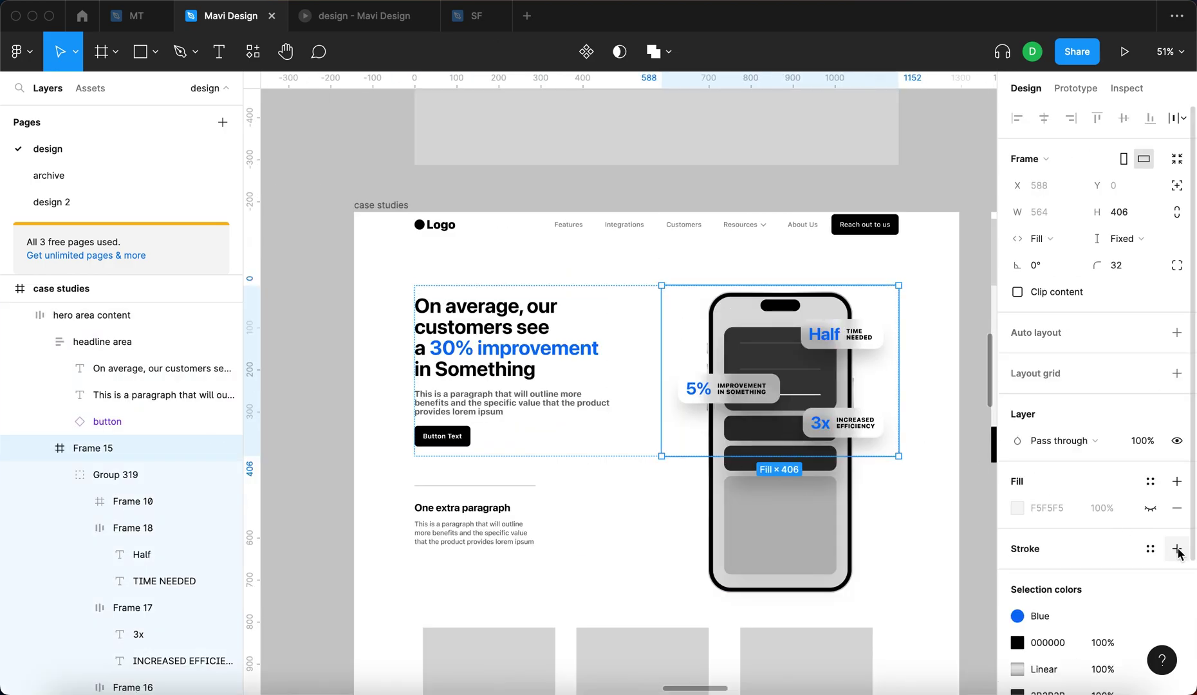
click(1150, 508)
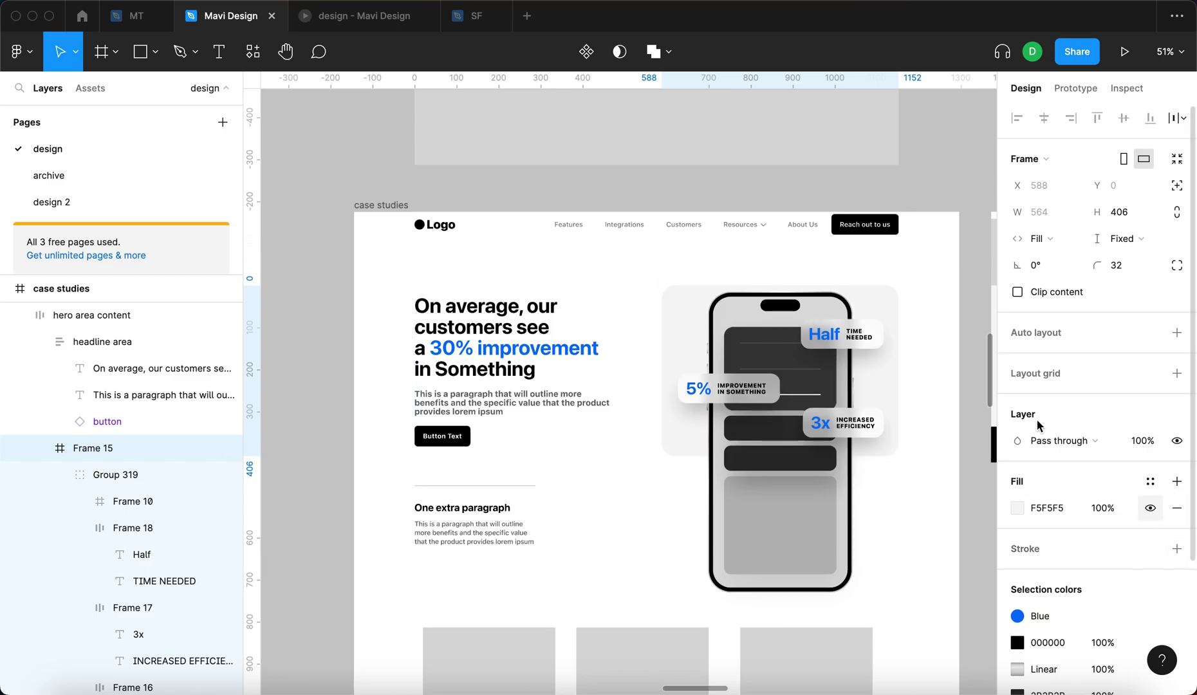
click(1150, 508)
click(1177, 549)
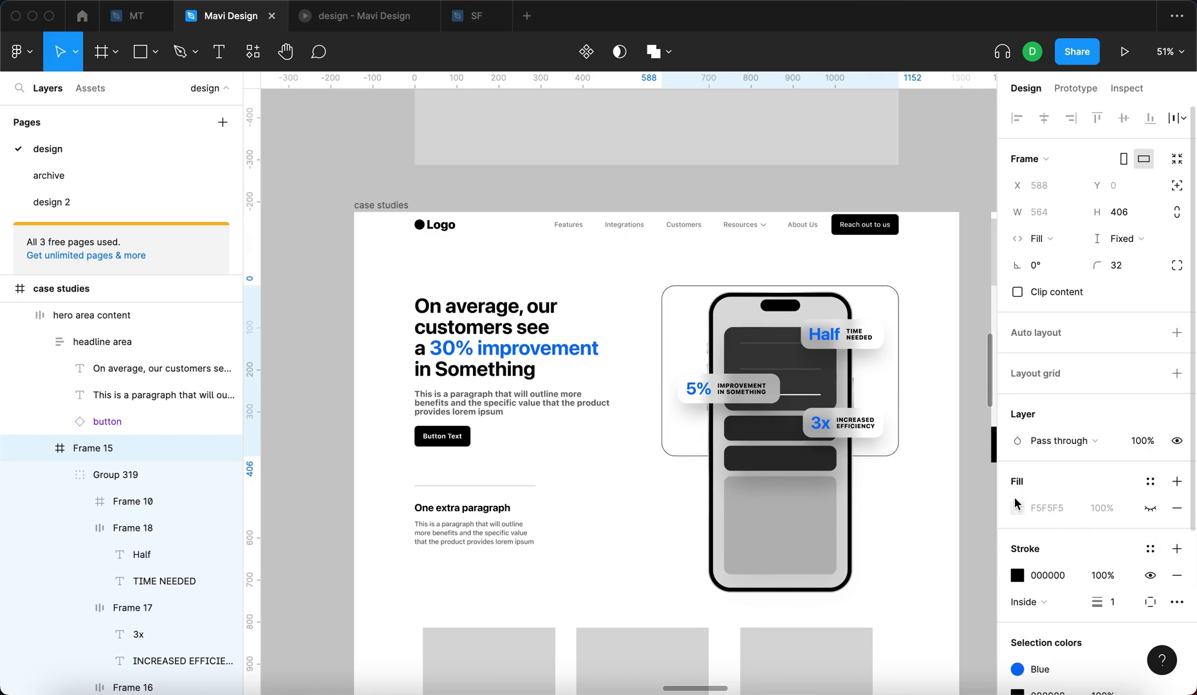
scroll(804, 415, up, 5)
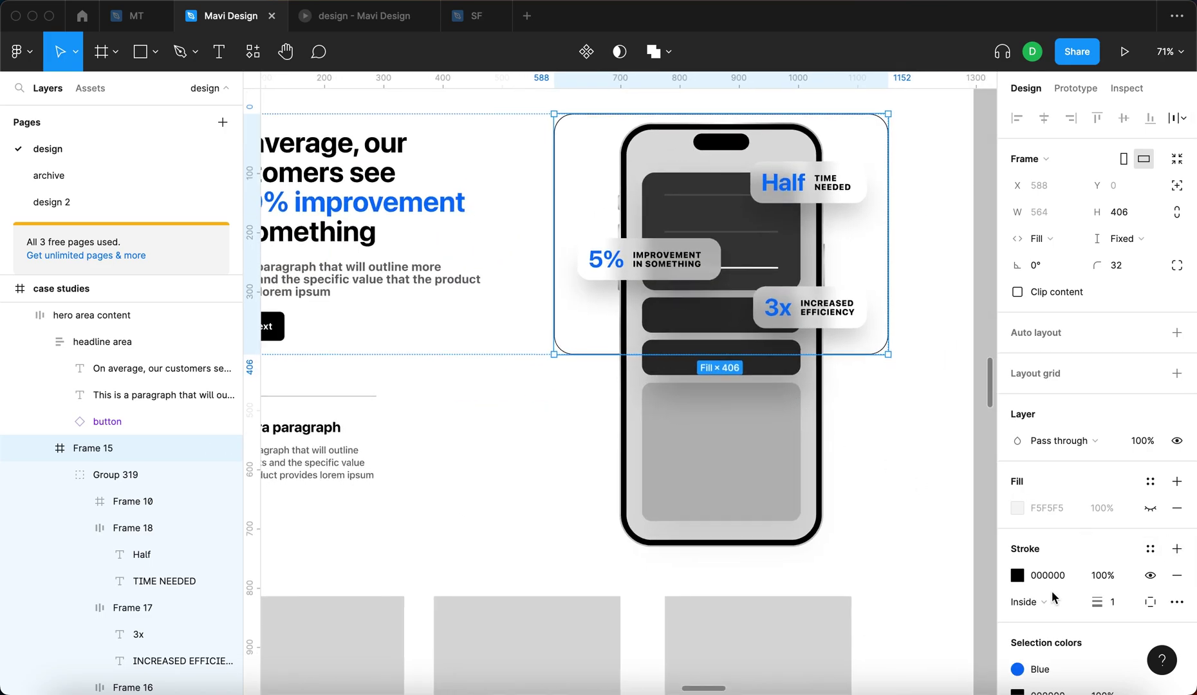
click(1017, 575)
click(845, 268)
click(844, 302)
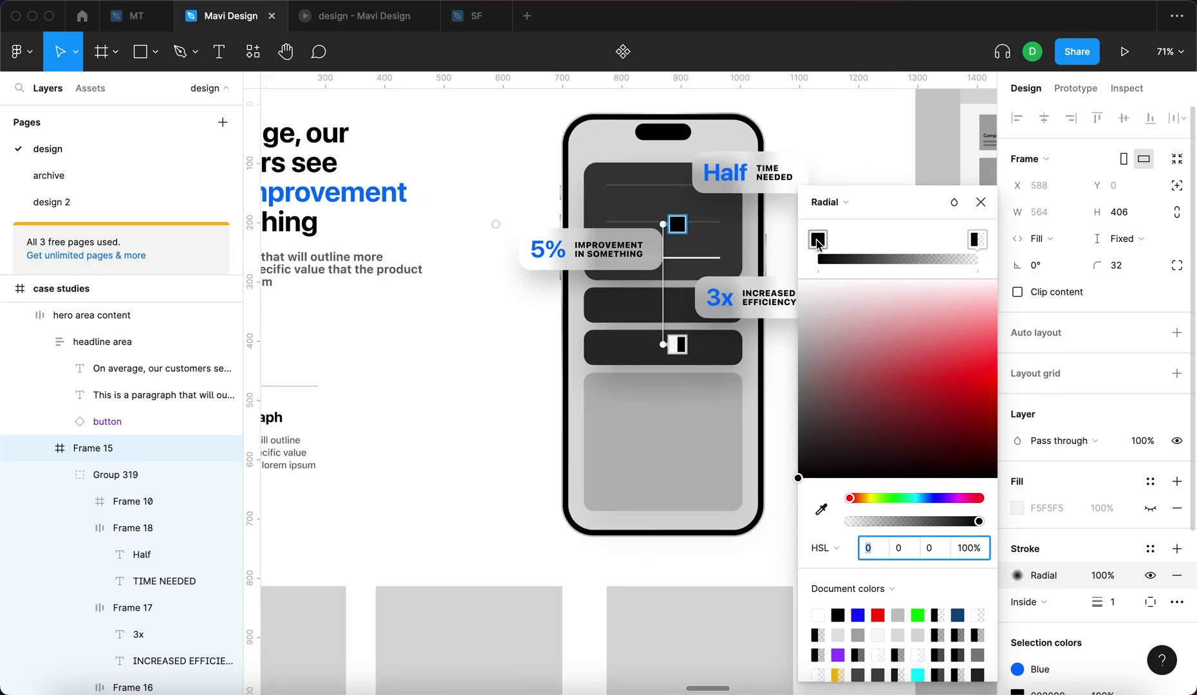
Place the black stop at the gradient's end and position the radial gradient over the phone.
drag(817, 241, 895, 239)
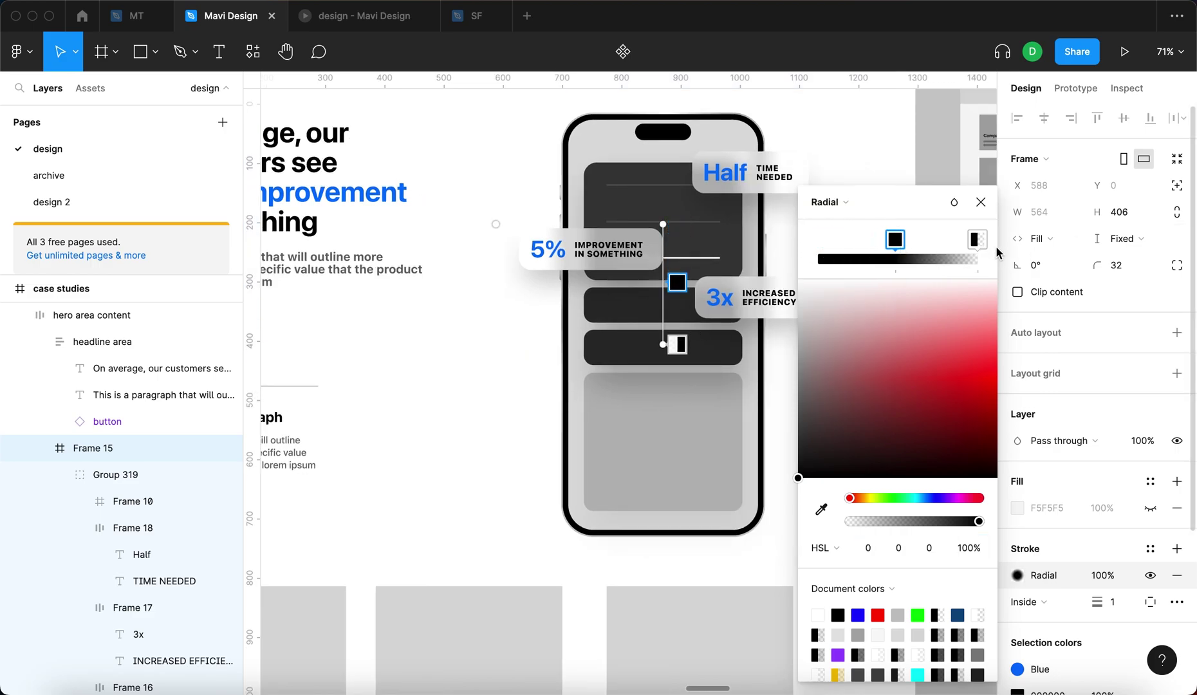
drag(977, 239, 793, 251)
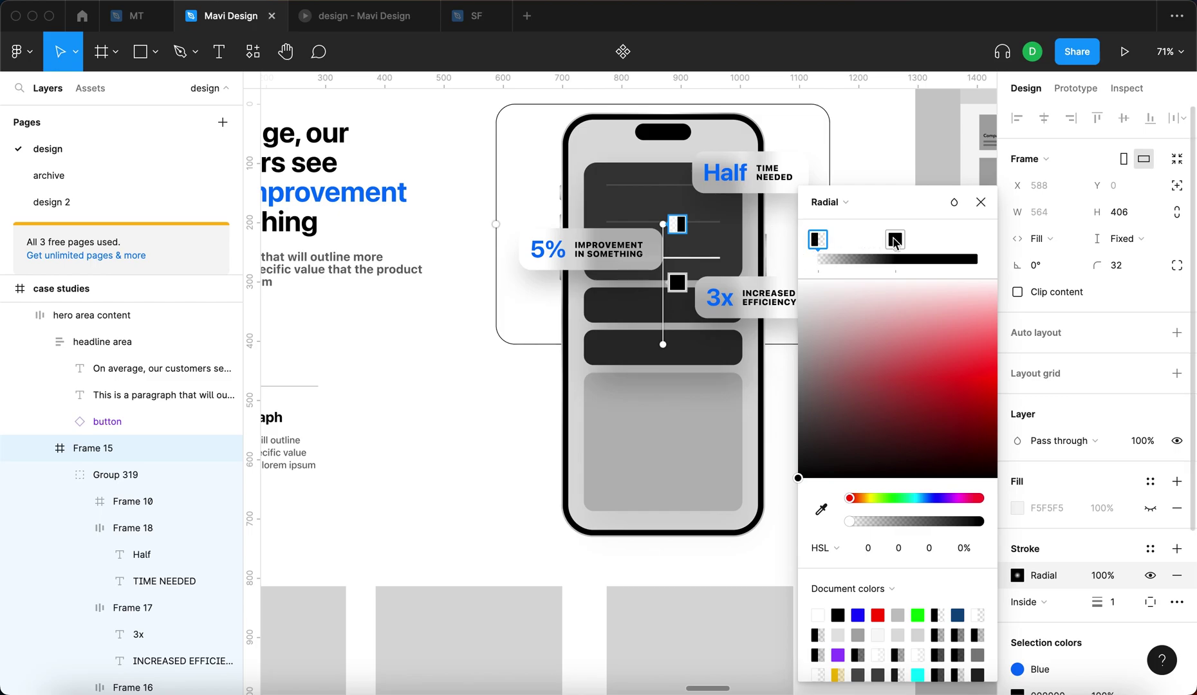
drag(895, 239, 977, 239)
drag(663, 224, 697, 263)
drag(710, 304, 709, 298)
drag(660, 342, 650, 201)
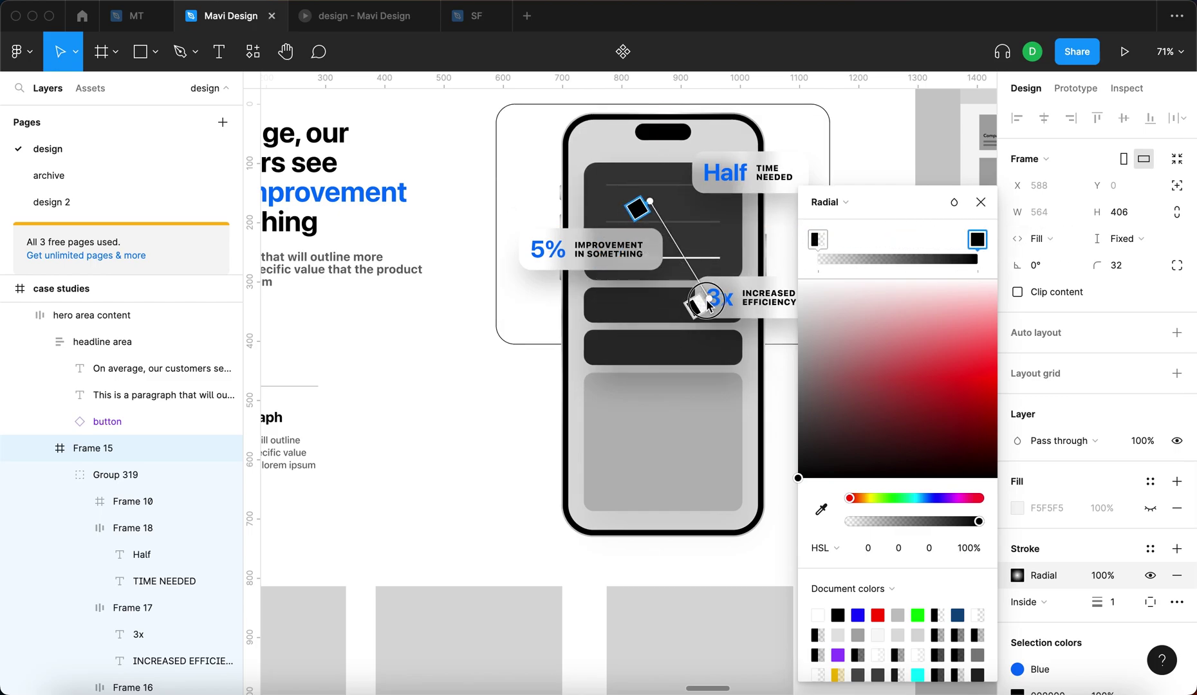
drag(707, 305, 668, 344)
drag(631, 216, 649, 245)
Add a 0% opacity middle stop and stretch the gradient toward the card's top.
click(898, 258)
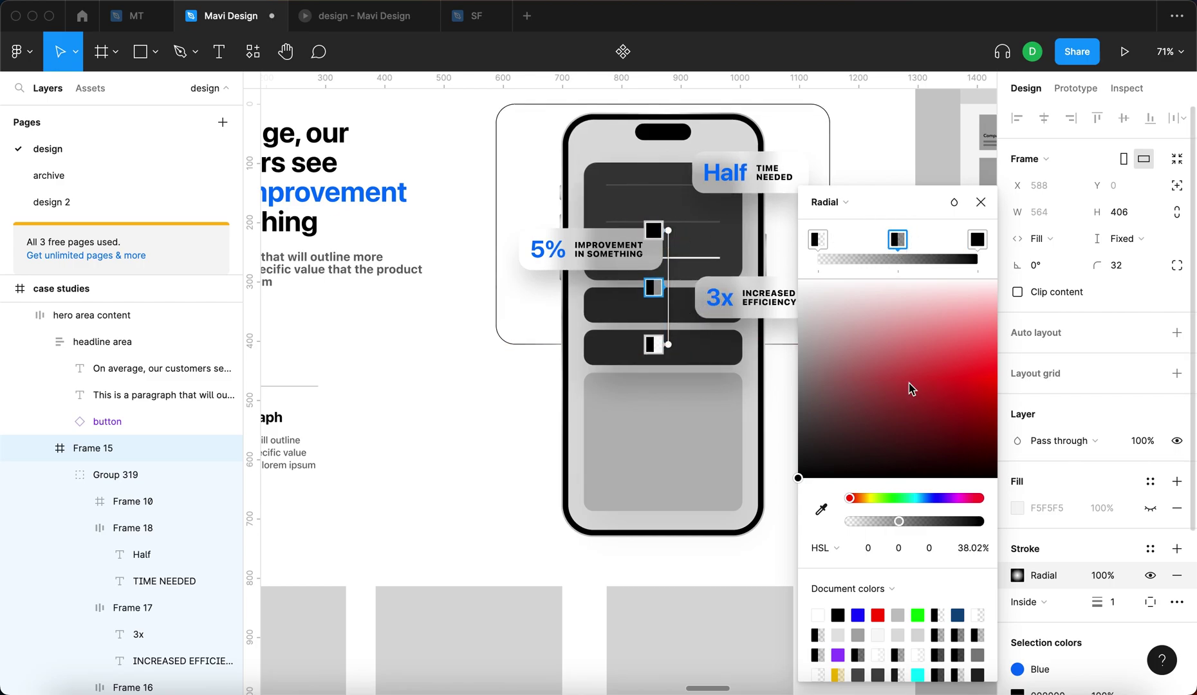
drag(903, 522, 812, 484)
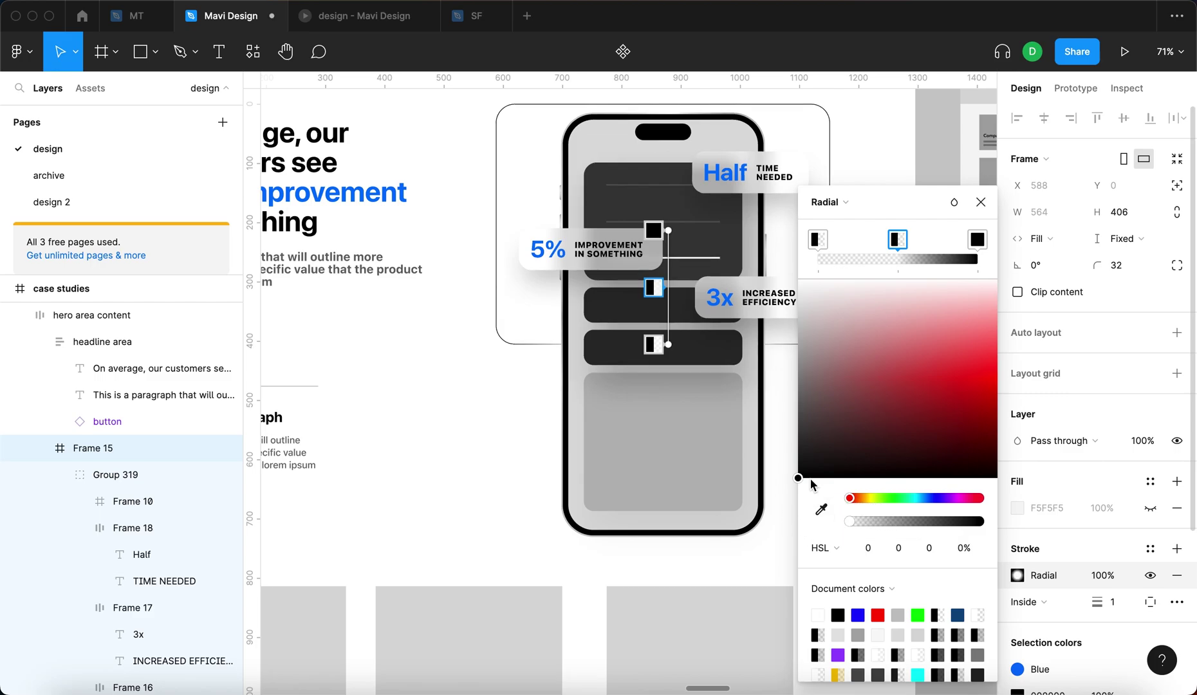
mouse_move(895, 248)
mouse_down()
mouse_move(906, 242)
mouse_move(891, 243)
mouse_up()
drag(669, 229, 669, 113)
scroll(669, 128, right, 3)
scroll(573, 189, up, 2)
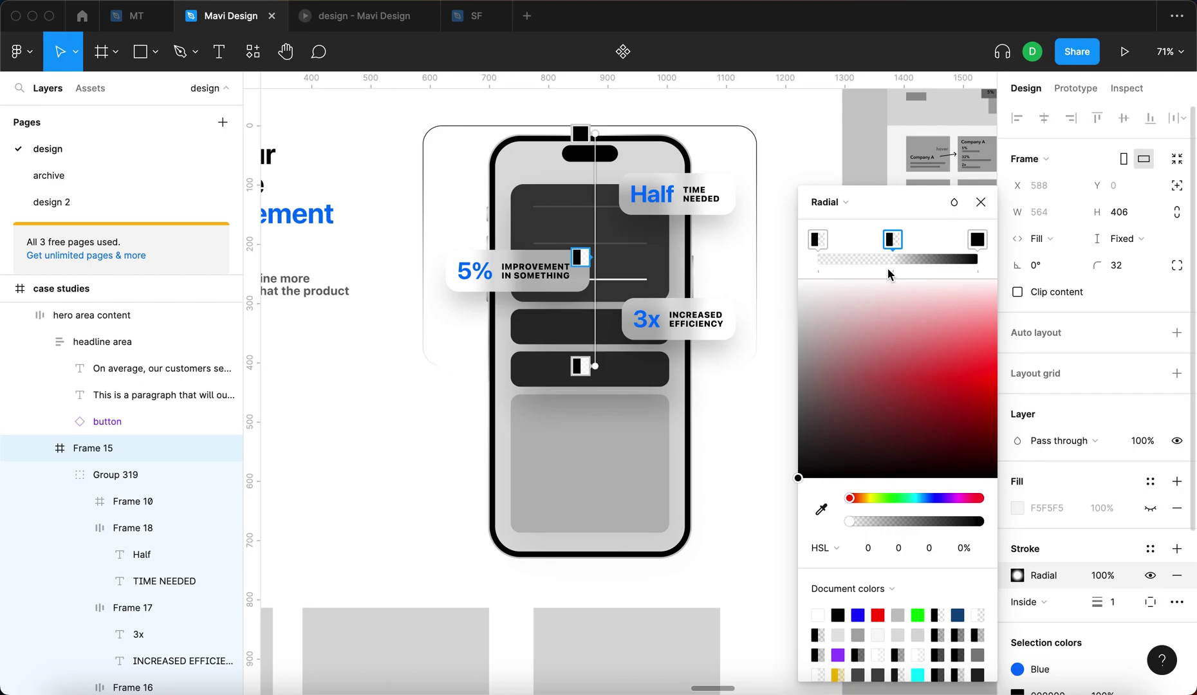
drag(895, 243, 856, 257)
Lower the card outline's gradient stroke opacity to 60%.
click(1114, 576)
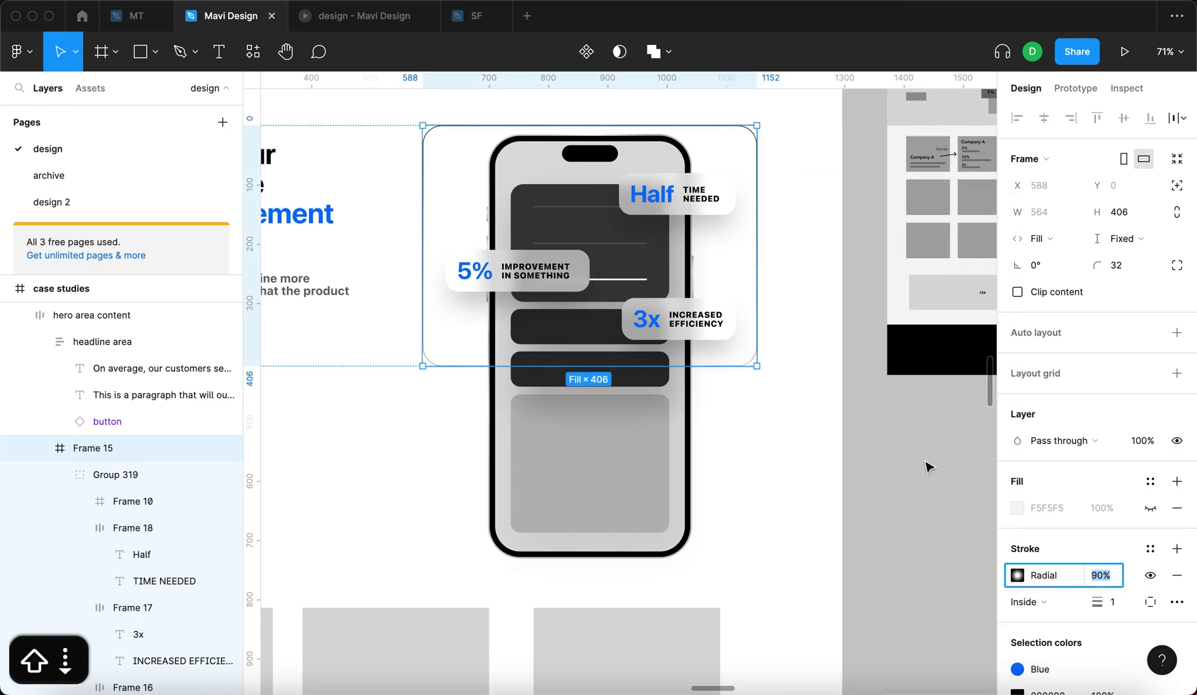
key(shift+Down)
key(shift+Down)
key(shift+Down)
key(shift+Down)
Nudge the phone mockup group slightly lower and check it in the prototype view.
key(shift+Down)
key(shift+Down)
key(shift+Down)
key(shift+Down)
key(shift+Down)
key(Return)
click(697, 296)
click(694, 482)
key(shift+Down)
key(shift+Down)
key(shift+Up)
scroll(790, 489, left, 3)
click(356, 15)
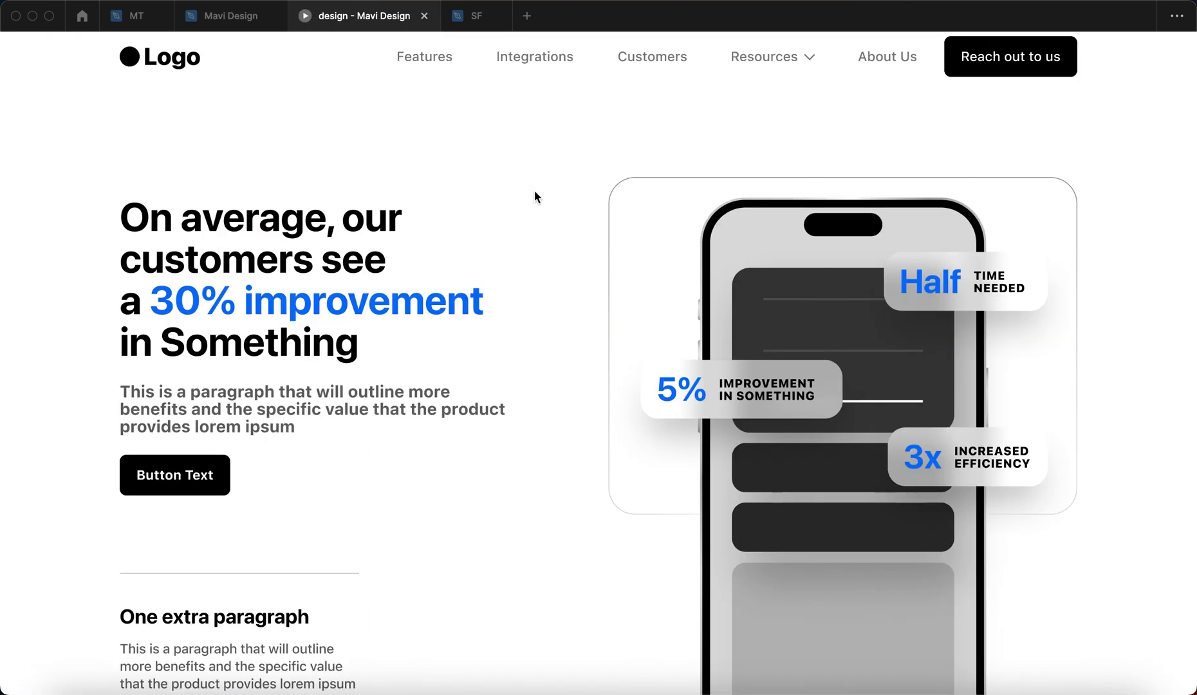
click(264, 17)
Remove the middle gradient stop, shorten the radial gradient, and set stroke opacity to 20%.
click(569, 169)
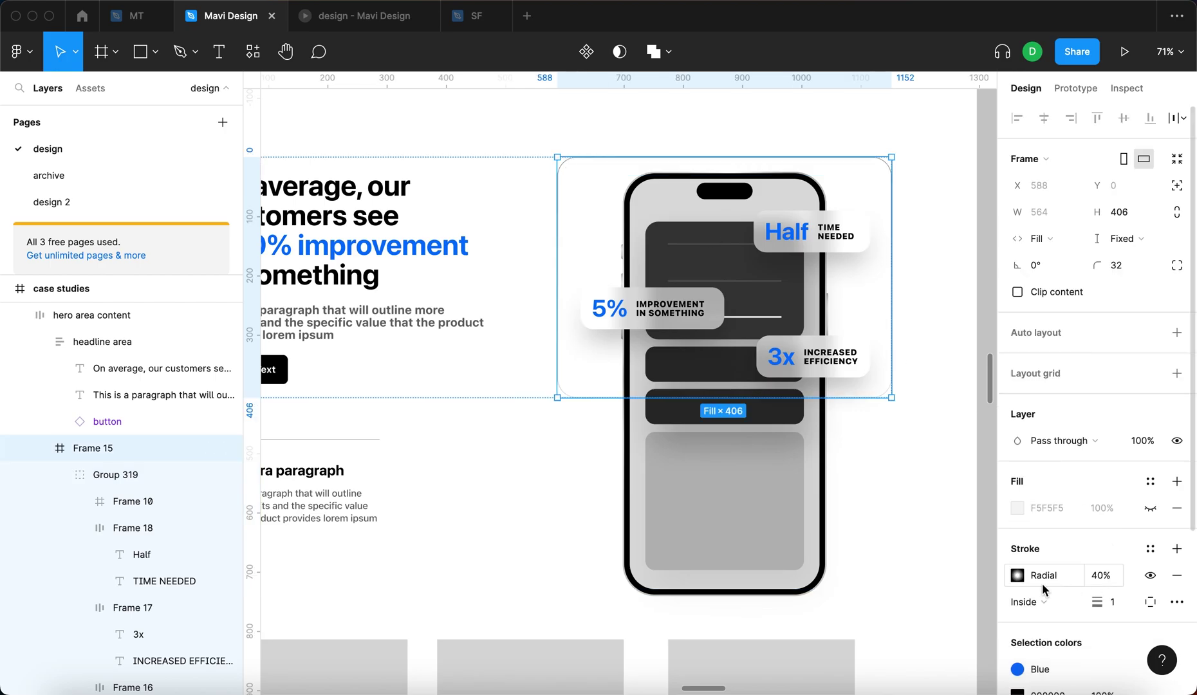
click(1018, 576)
key(BackSpace)
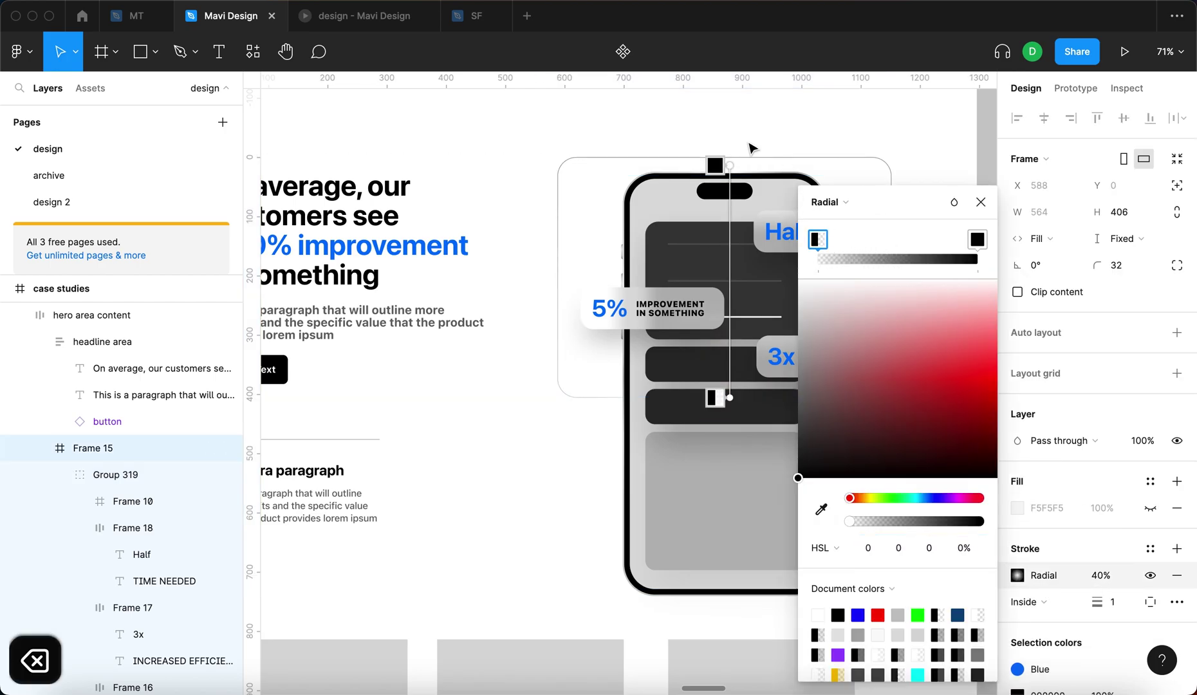
drag(732, 165, 735, 222)
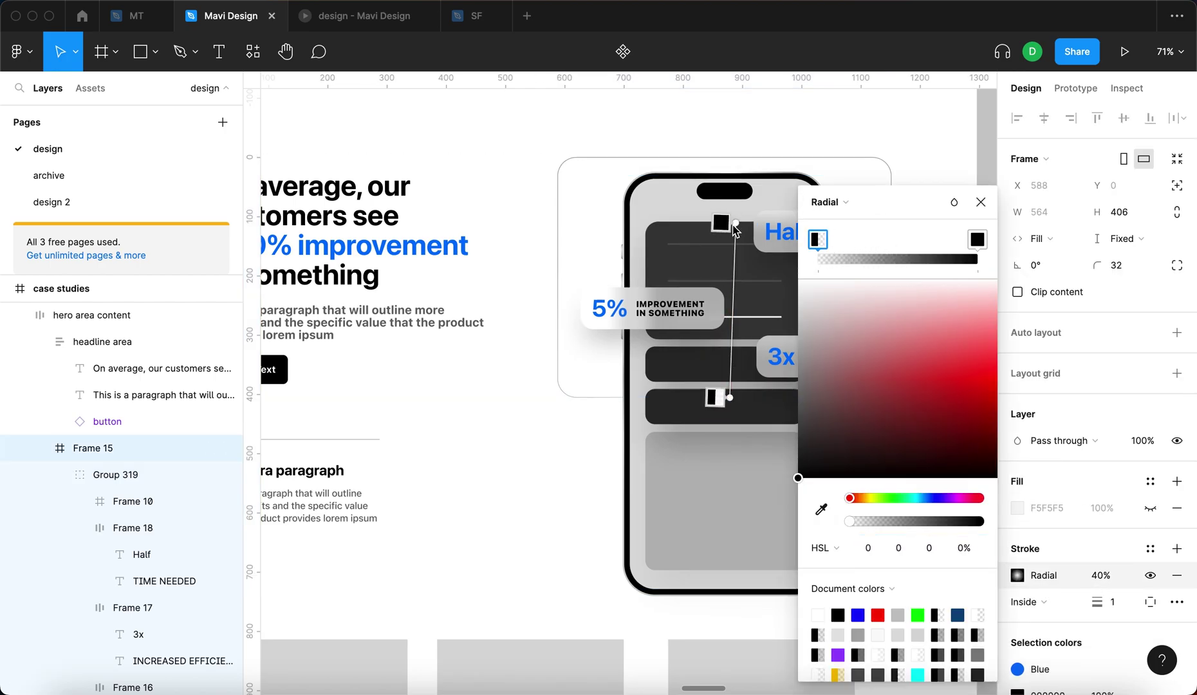
click(1099, 576)
key(shift+Down)
key(shift+Down)
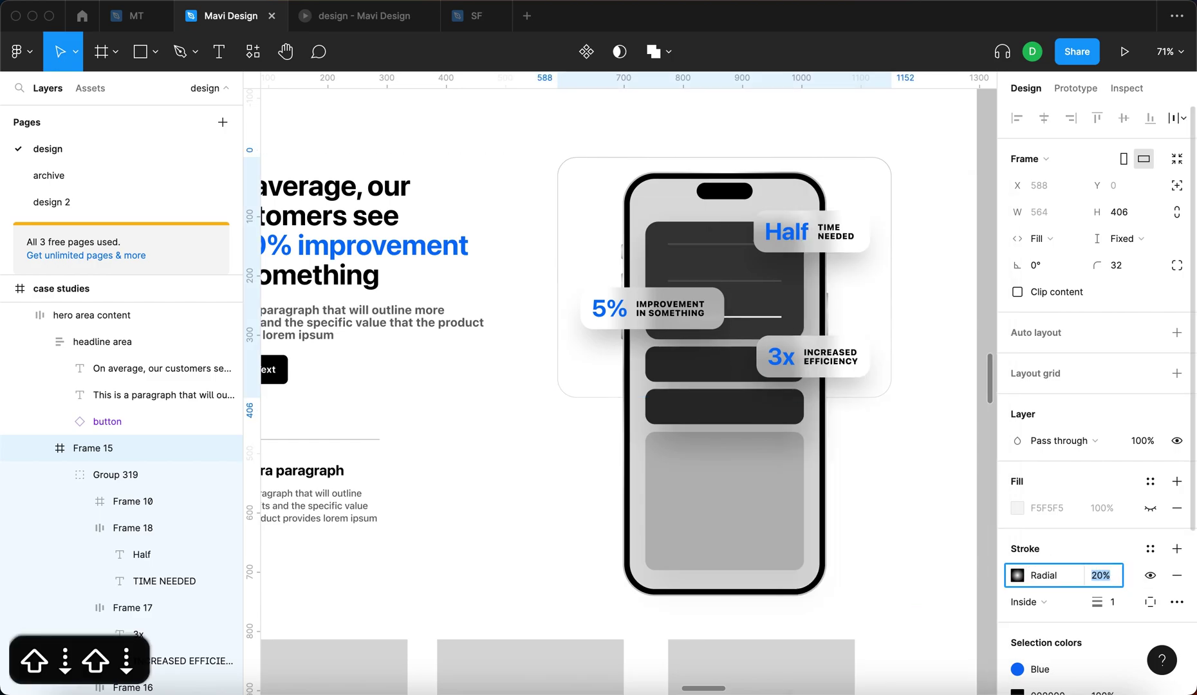
Reduce the card frame's corner radius to 25.
click(1119, 265)
key(shift+Down)
key(Up)
key(Up)
key(Up)
key(super+alt+Return)
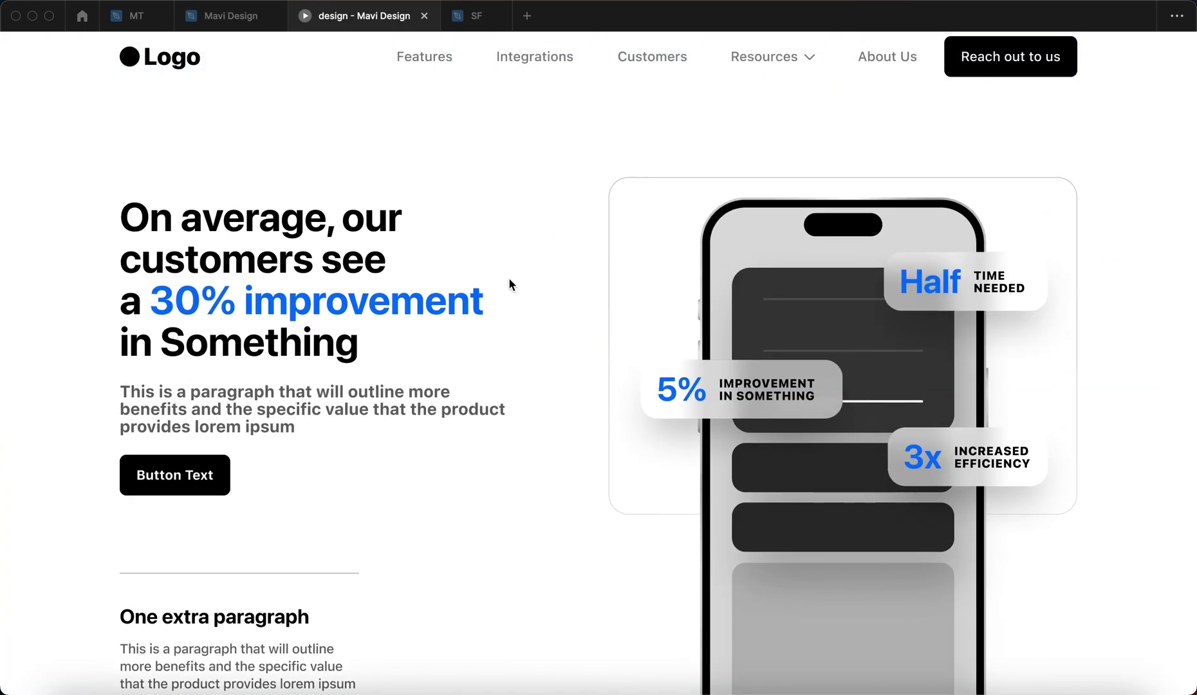
scroll(508, 284, down, 4)
scroll(184, 545, down, 6)
key(ctrl+shift+Tab)
scroll(415, 409, up, 3)
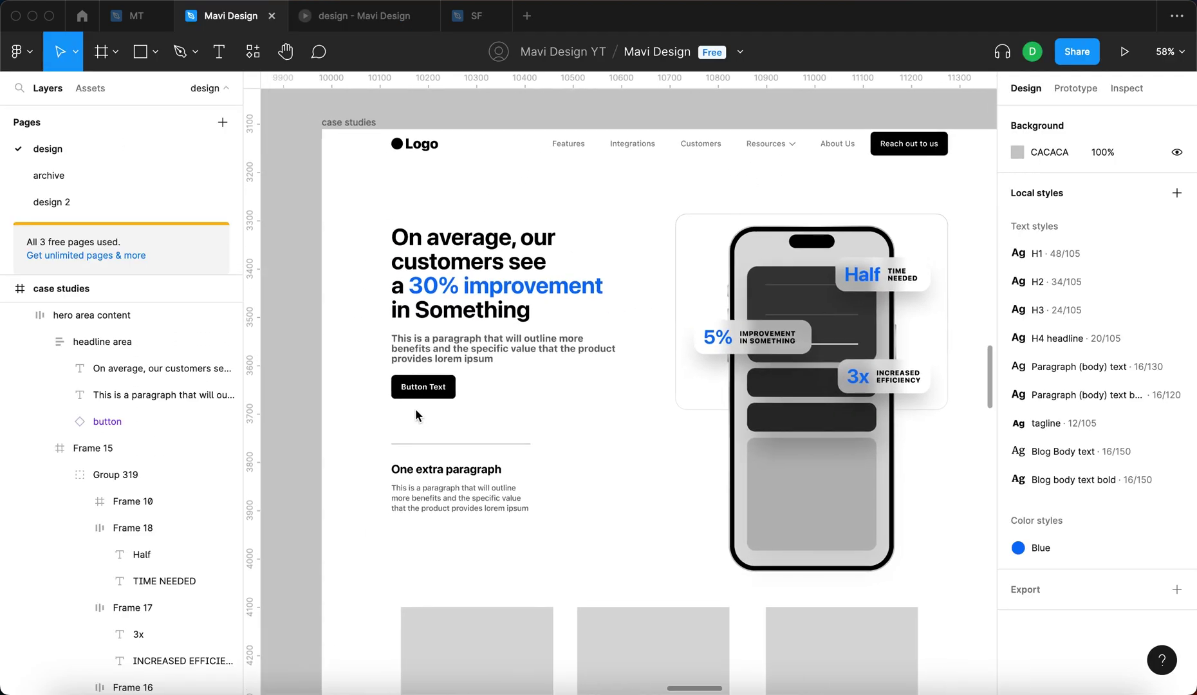